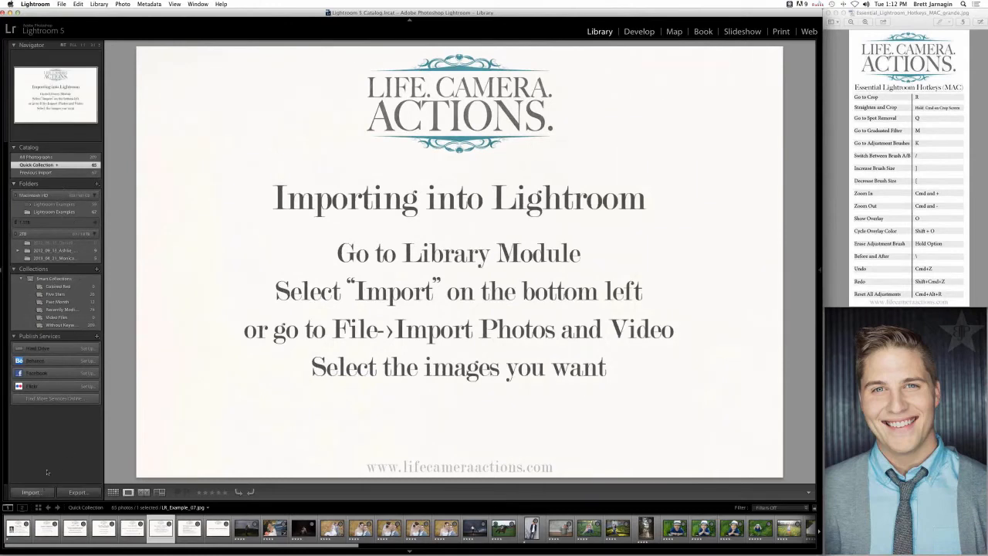
click(62, 4)
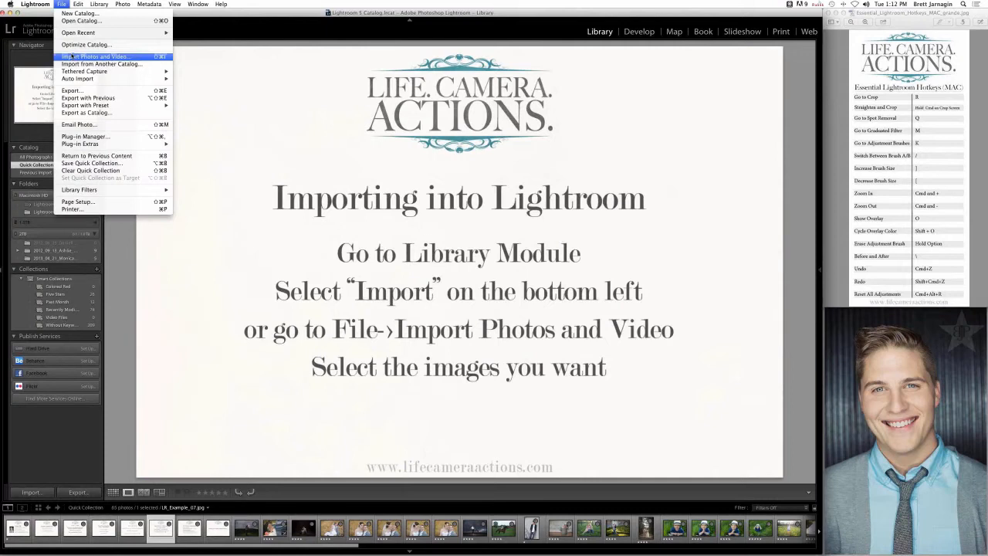
click(201, 219)
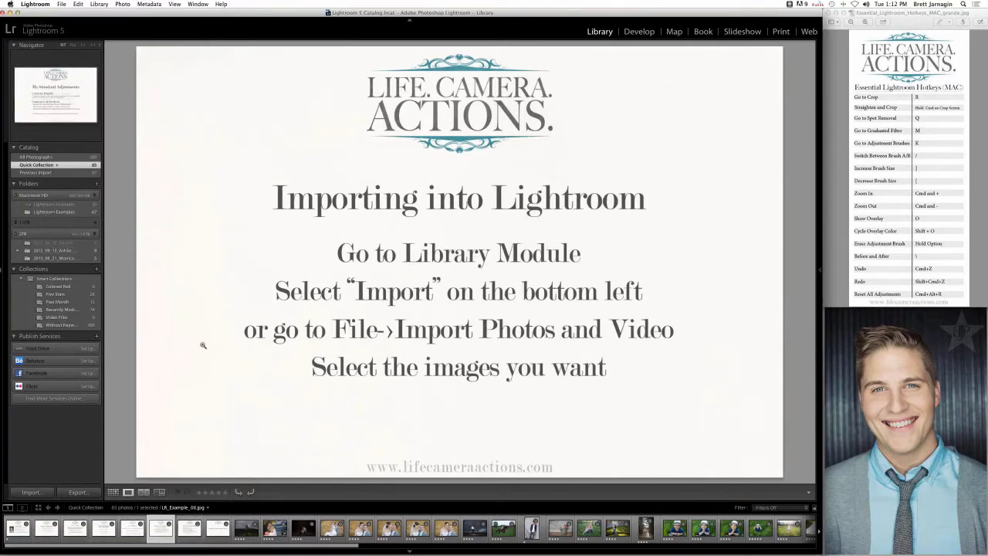
- Select the "My Standard Adjustments" slide, reveal the adjustment controls and switch to the Develop module
click(188, 527)
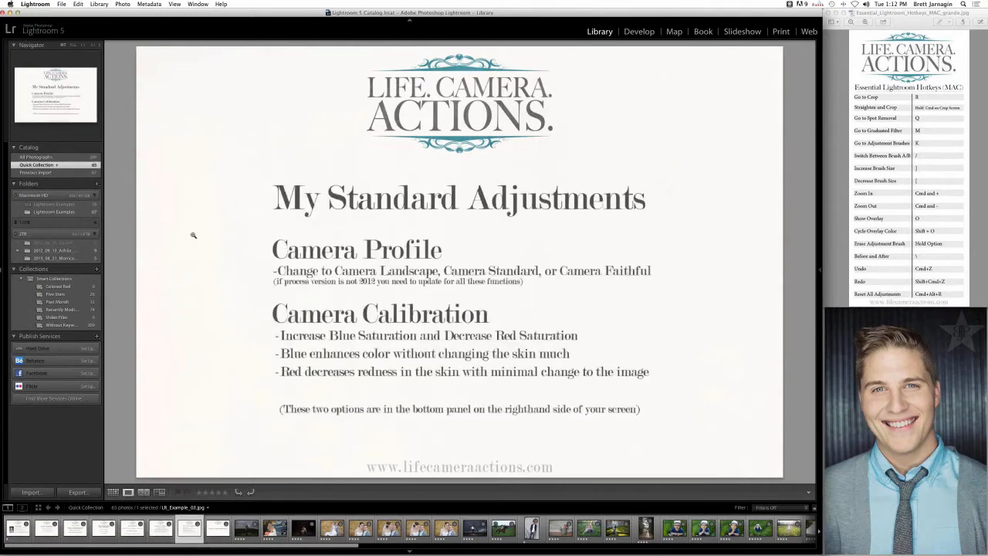
click(818, 286)
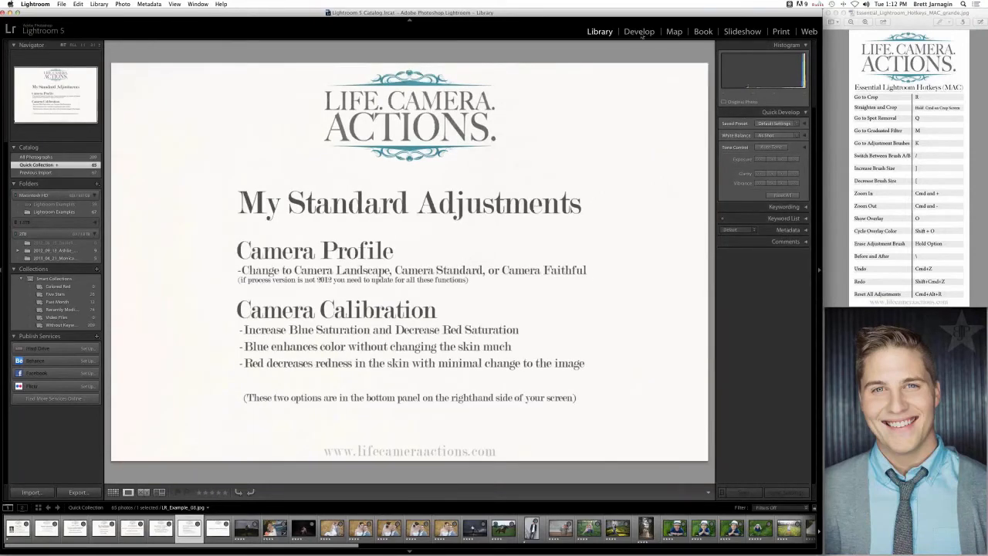
click(639, 32)
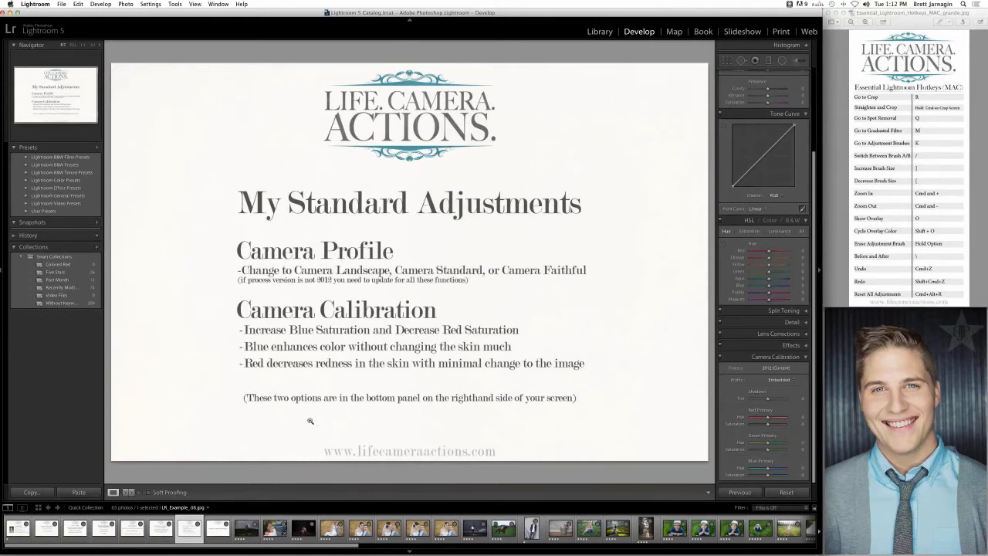
- Apply the Camera Landscape profile to the photo of the woman on the grassy hill and raise its exposure
click(249, 528)
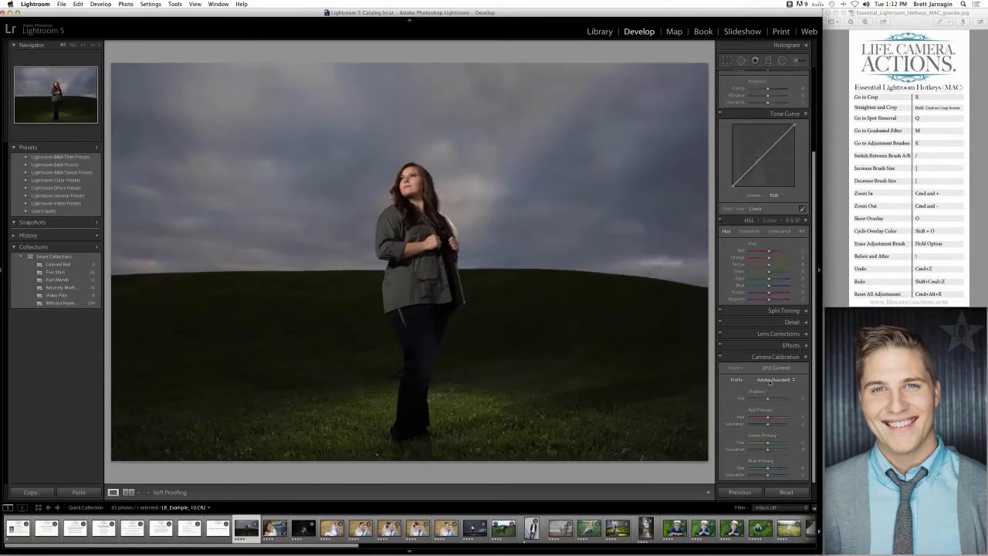
click(769, 380)
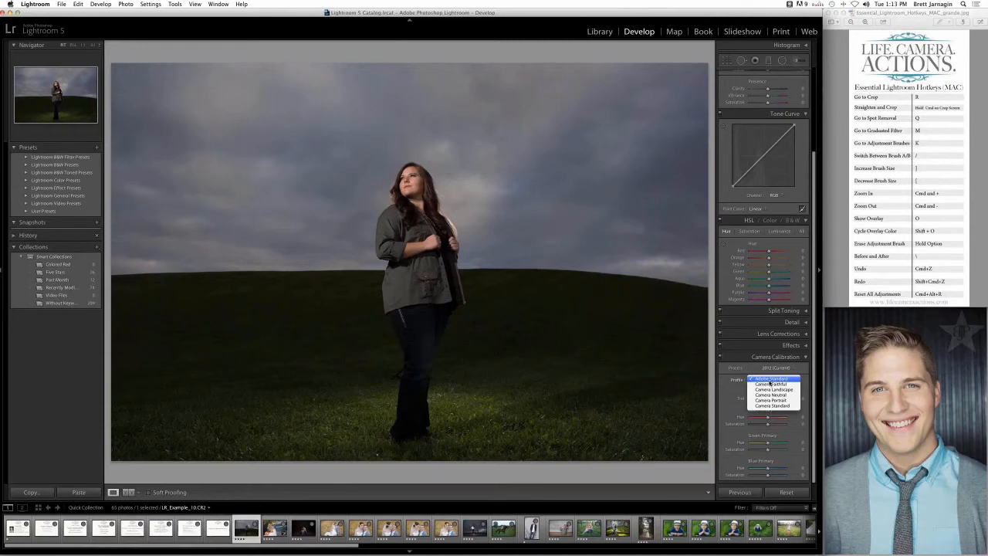
click(769, 389)
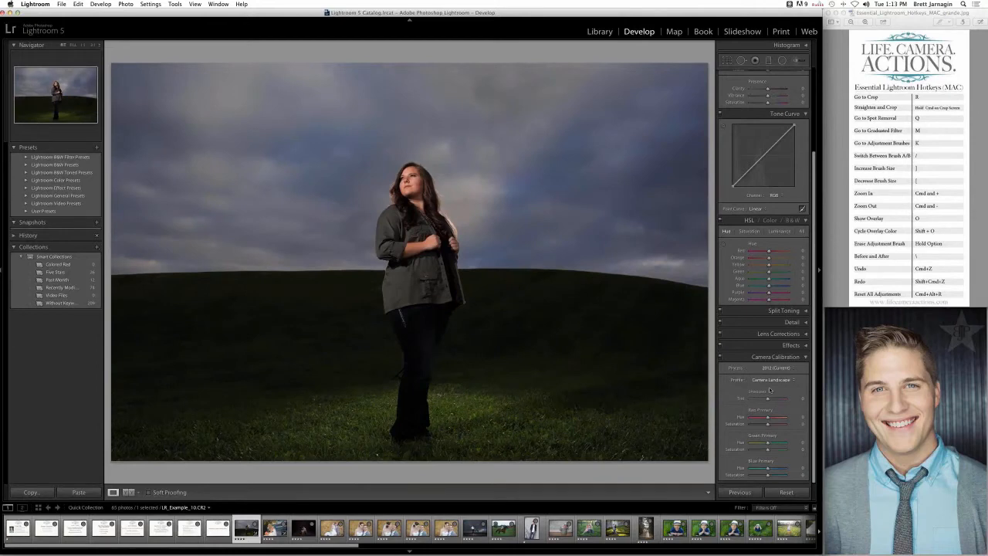
scroll(743, 294, up, 5)
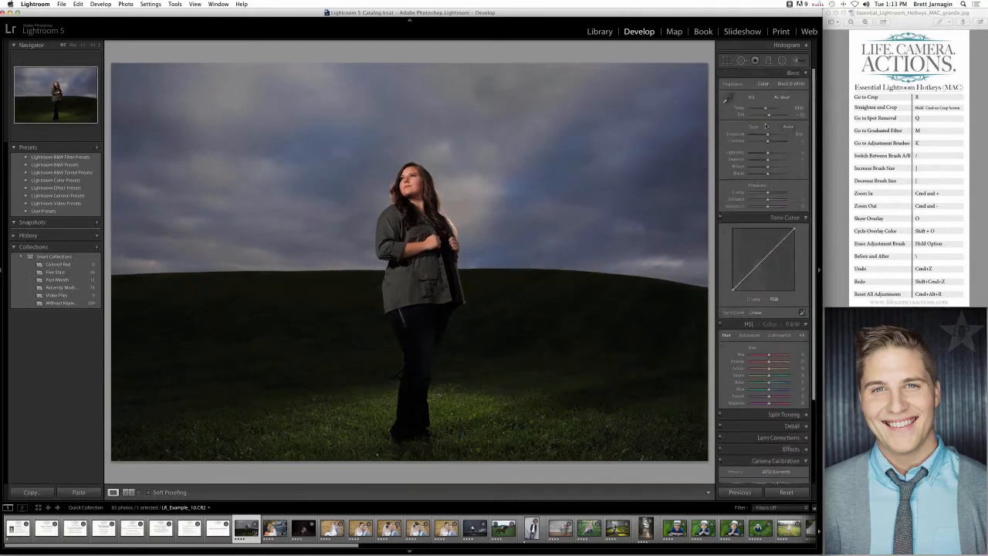
drag(767, 136, 772, 137)
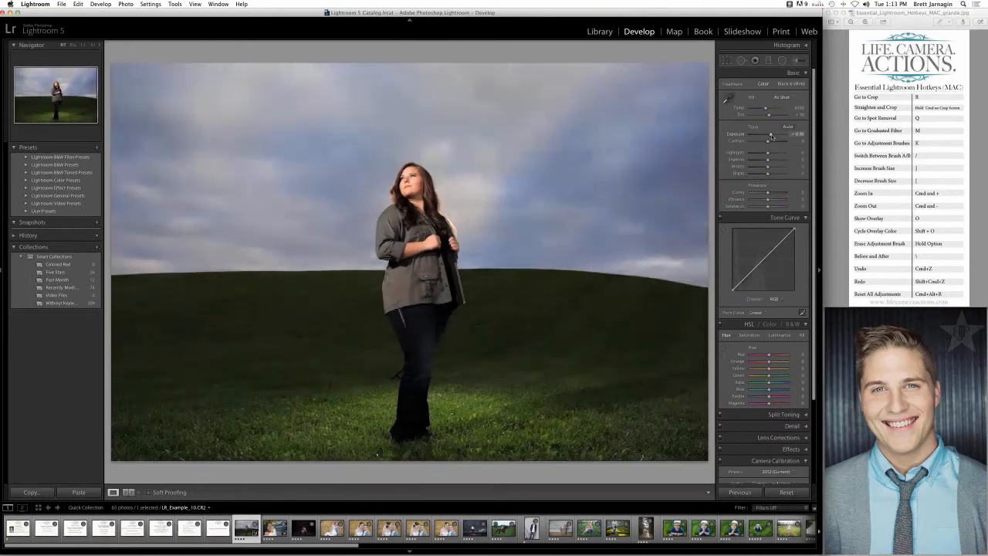
- Compare the photo under the Adobe Standard and Camera Landscape profiles, ending on Camera Landscape
scroll(770, 383, down, 3)
click(769, 380)
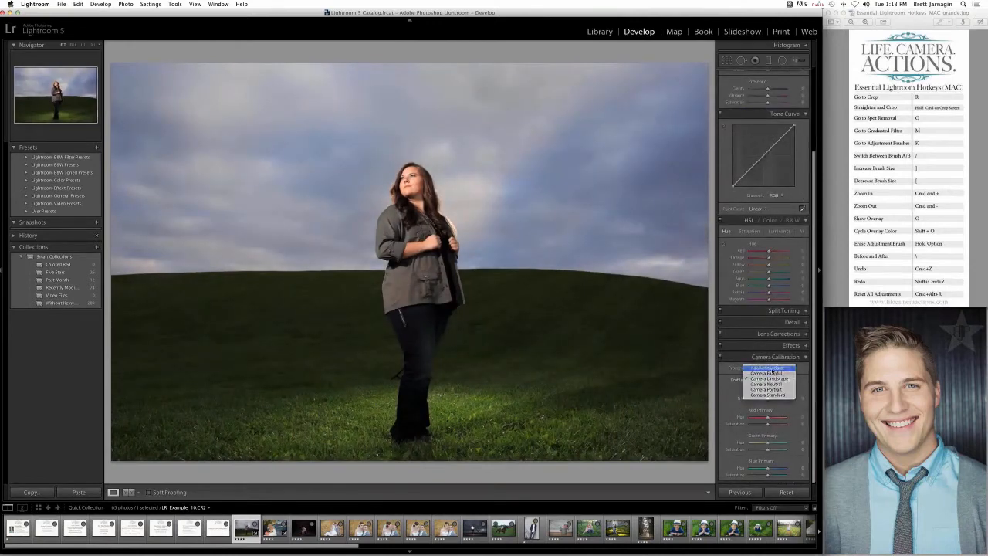
click(773, 369)
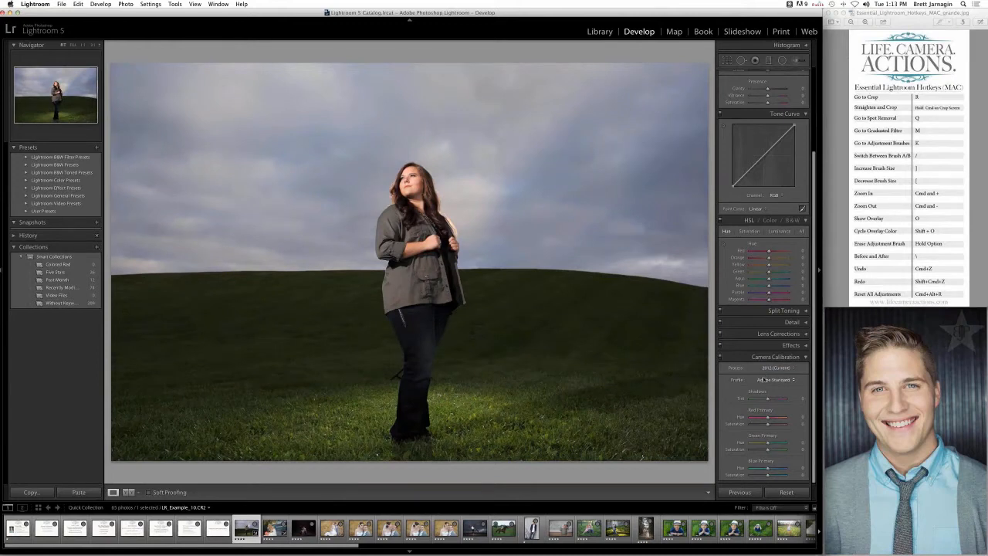
click(765, 379)
click(764, 389)
click(769, 380)
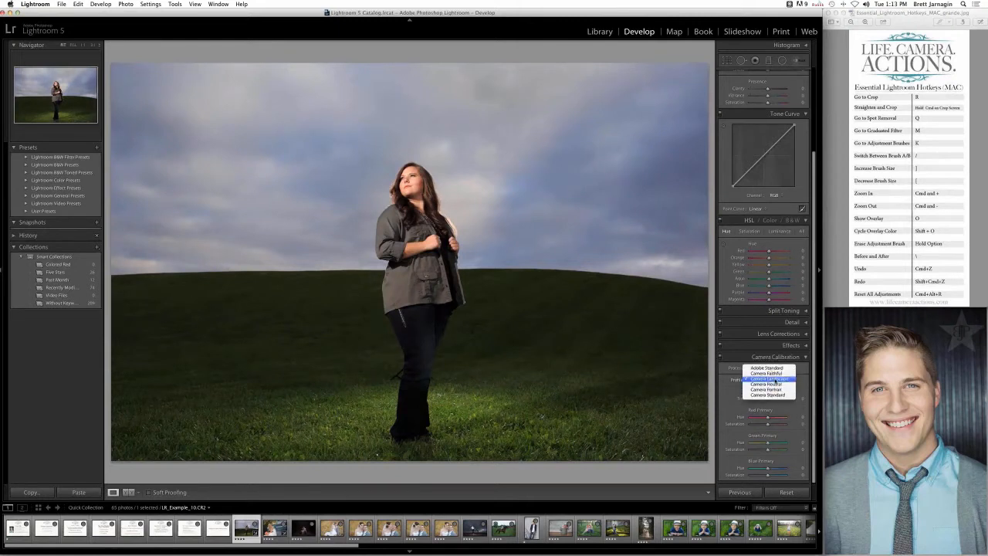
click(774, 380)
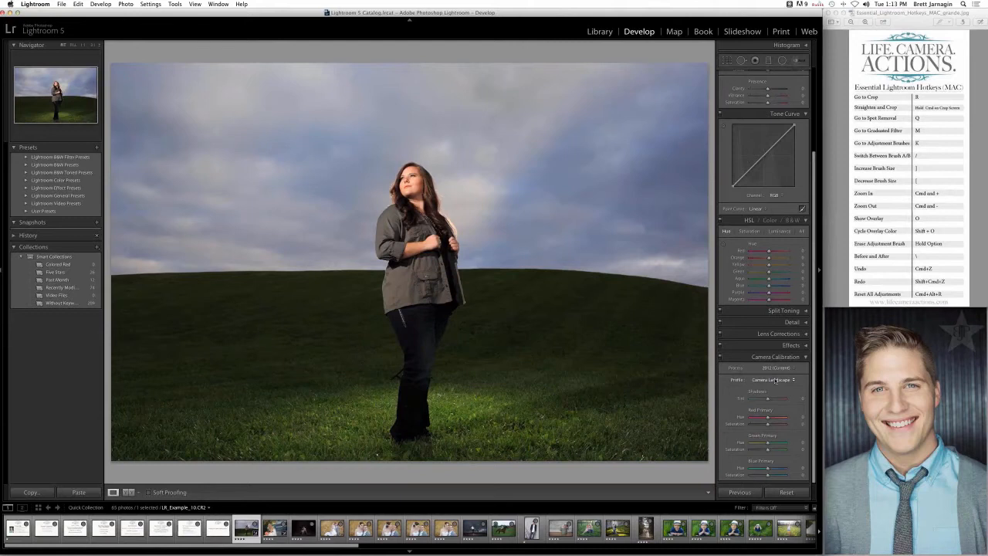
scroll(800, 359, up, 5)
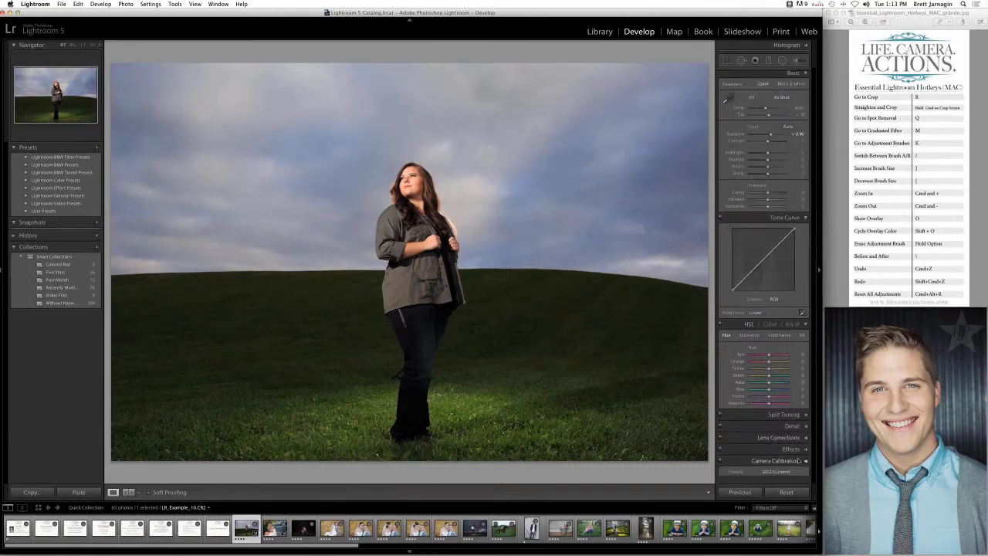
scroll(777, 454, down, 3)
scroll(777, 454, down, 2)
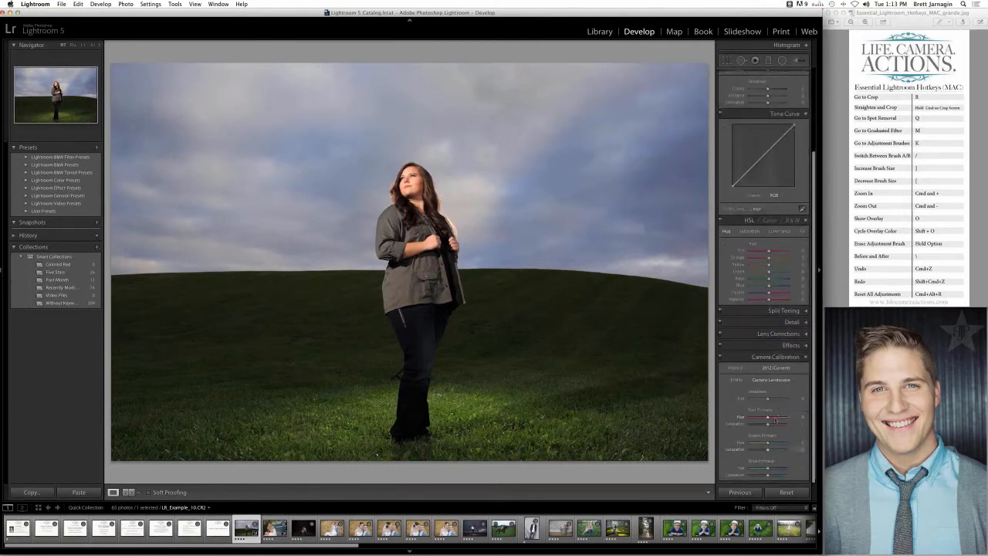
click(780, 380)
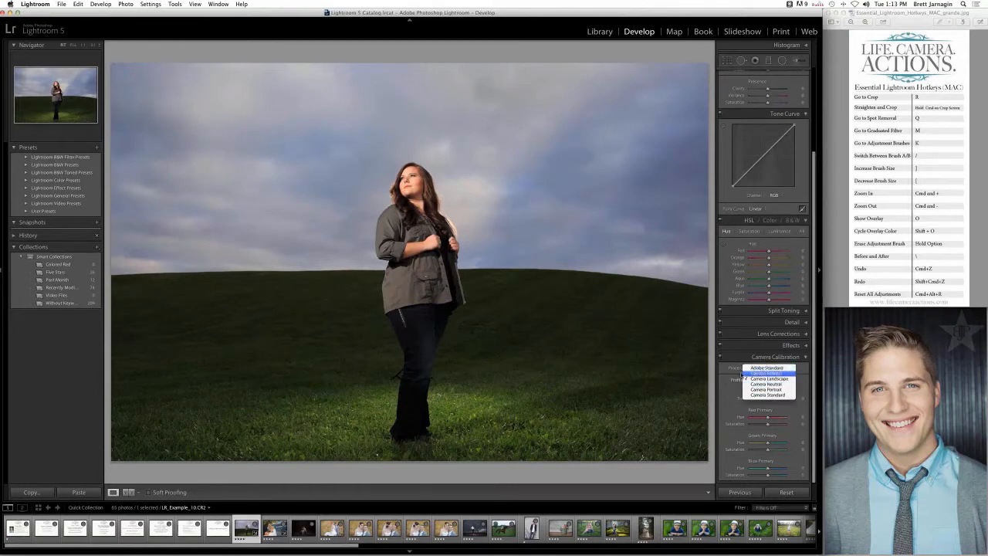
click(745, 378)
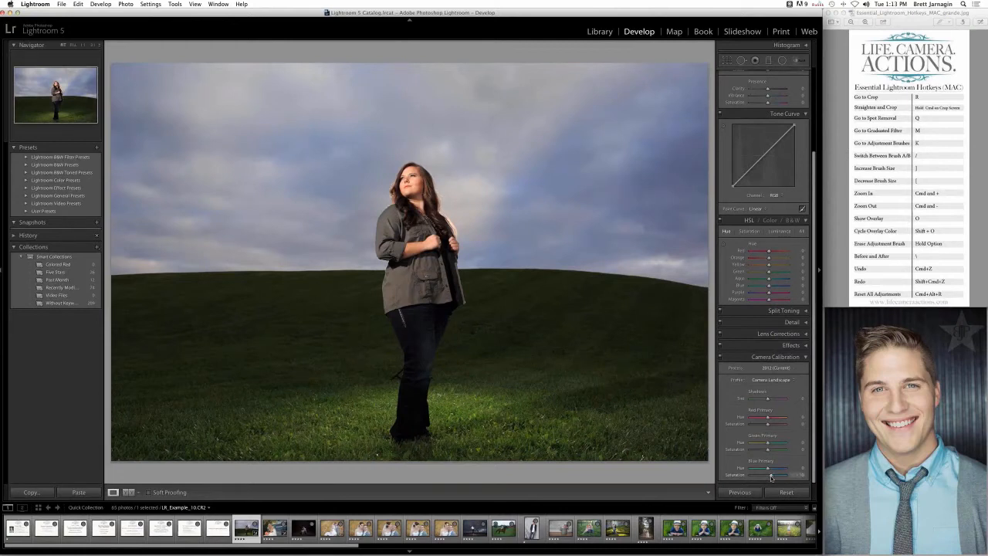
- Set the Blue Primary saturation to +20 and compare the photo with Camera Calibration switched off and on
drag(770, 477, 781, 475)
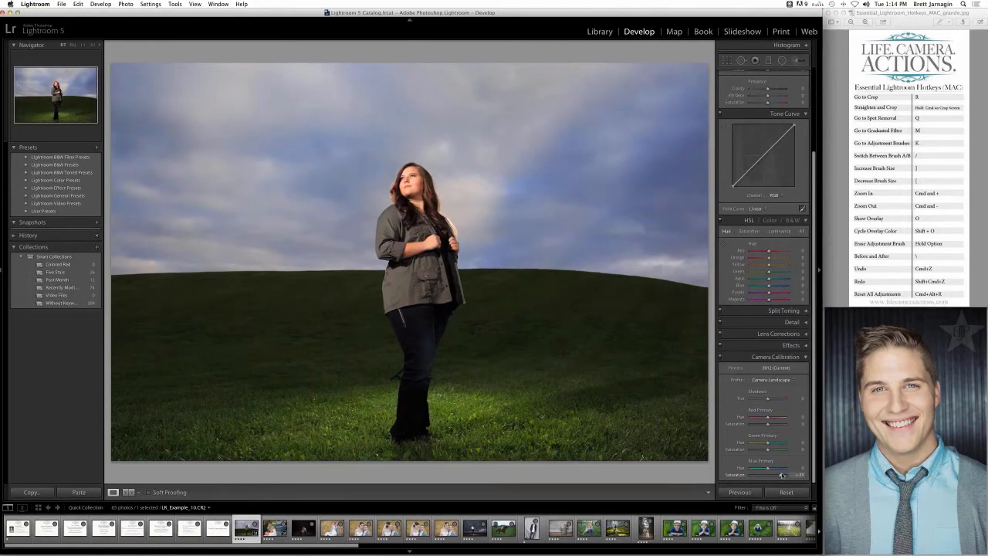
click(721, 357)
click(721, 358)
mouse_move(770, 476)
mouse_down()
mouse_move(784, 475)
mouse_move(770, 476)
mouse_up()
click(720, 358)
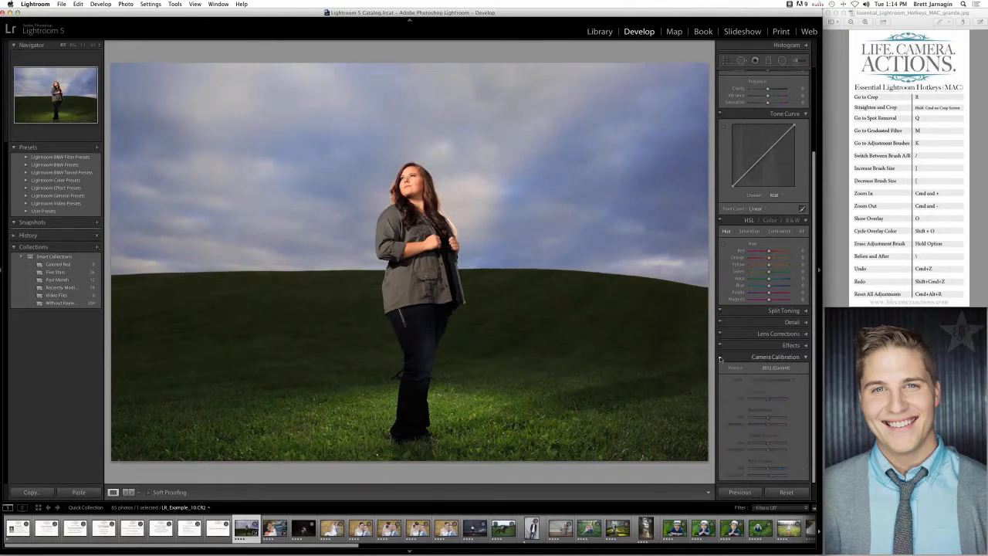
click(720, 358)
click(720, 358)
click(720, 358)
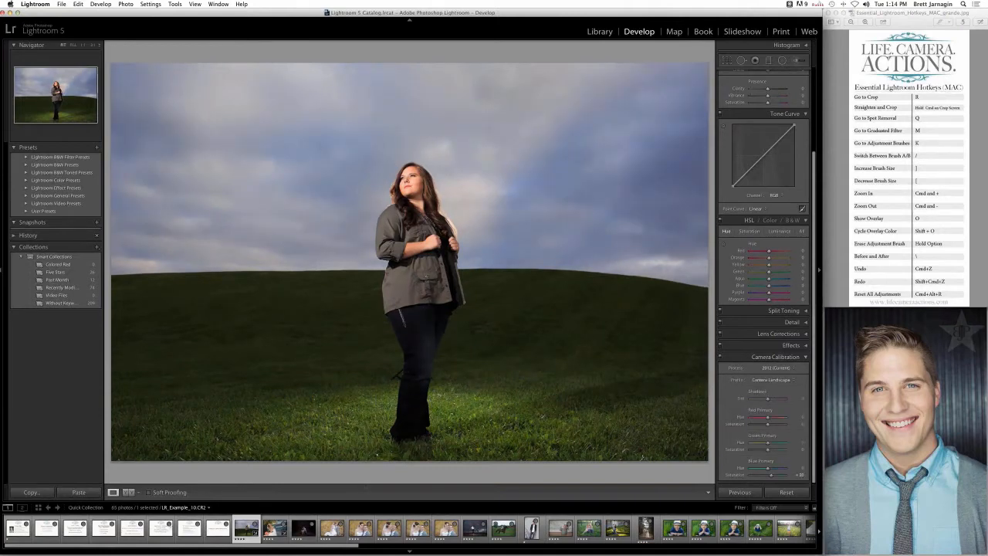
- Revisit the adjustments slide, then set the hill photo's Red Primary hue to +4 and saturation to -11
click(188, 527)
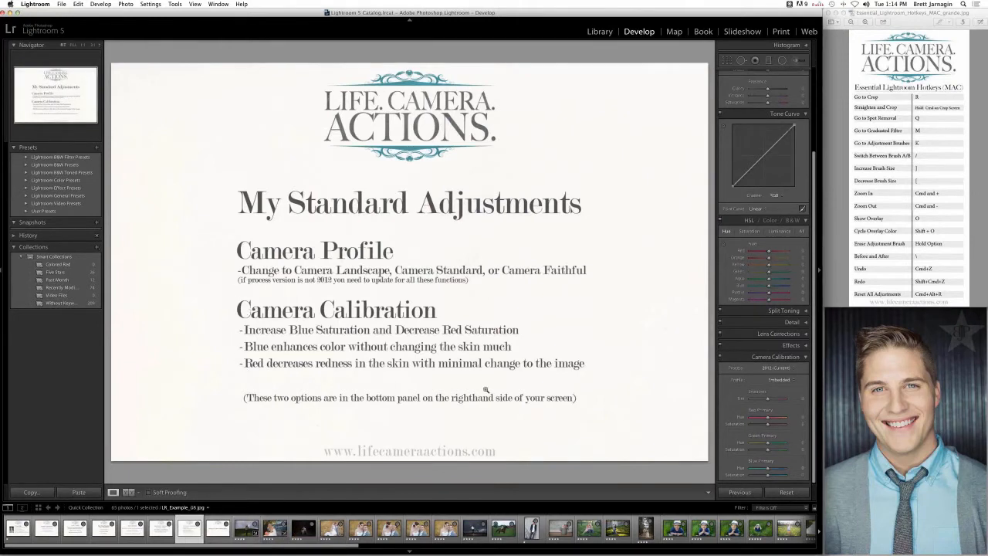
click(246, 530)
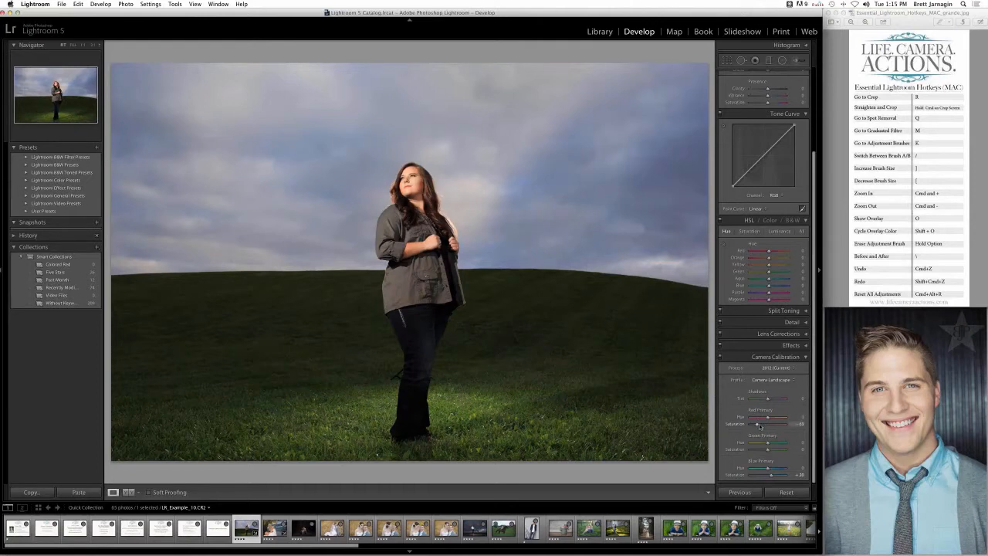
drag(764, 426, 767, 424)
click(776, 369)
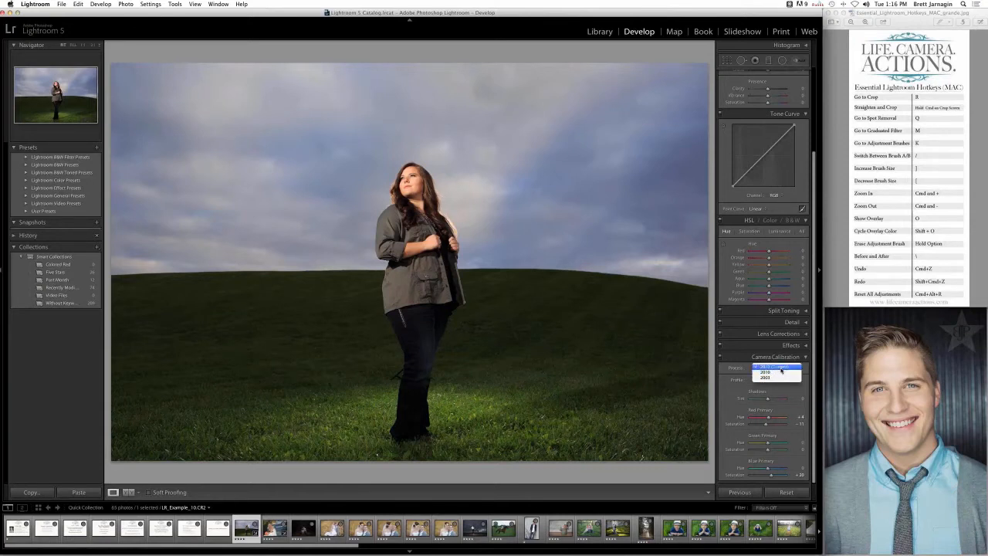
click(779, 368)
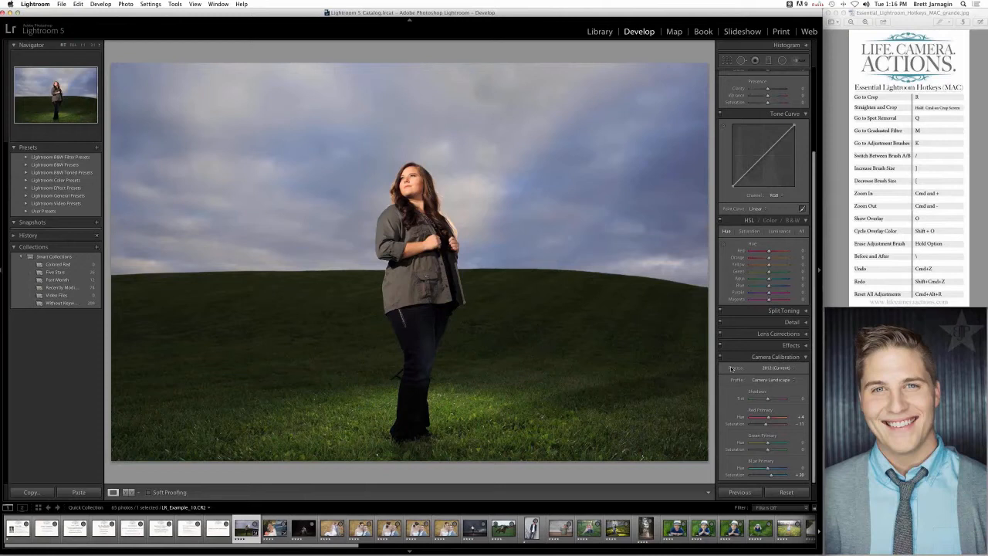
click(771, 345)
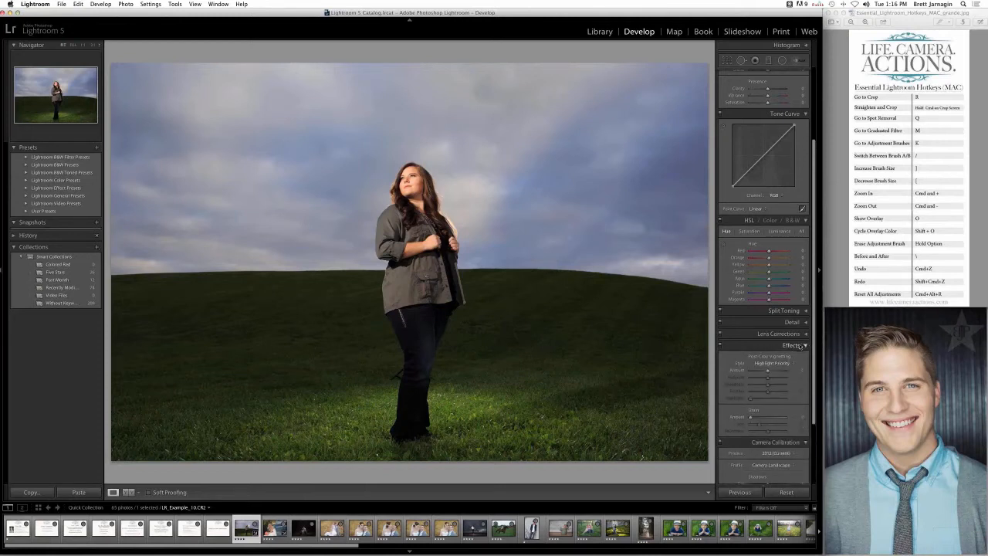
click(799, 345)
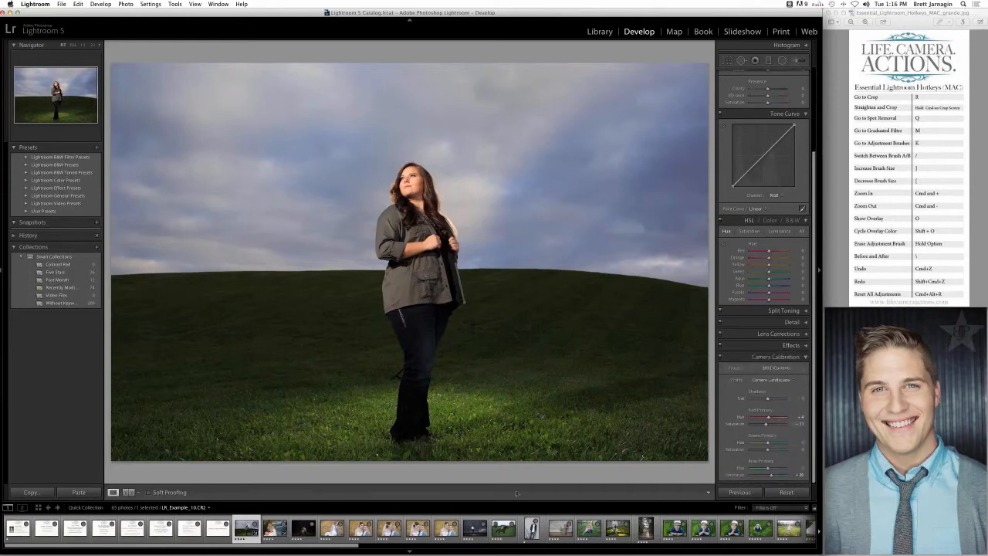
- Go to the photo of the bride beside the blue truck, set its profile to Adobe Standard and reset the Red Primary saturation
key(Right)
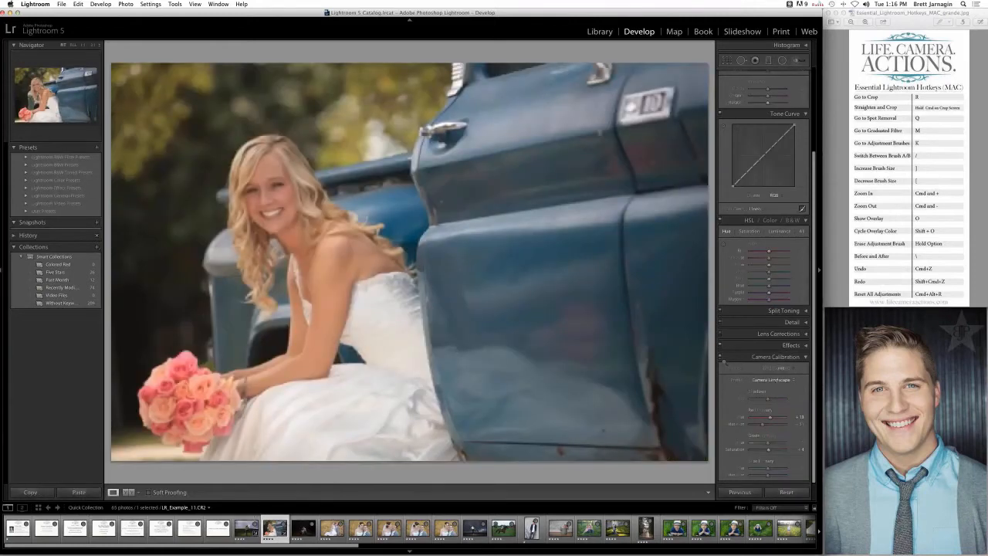
click(772, 379)
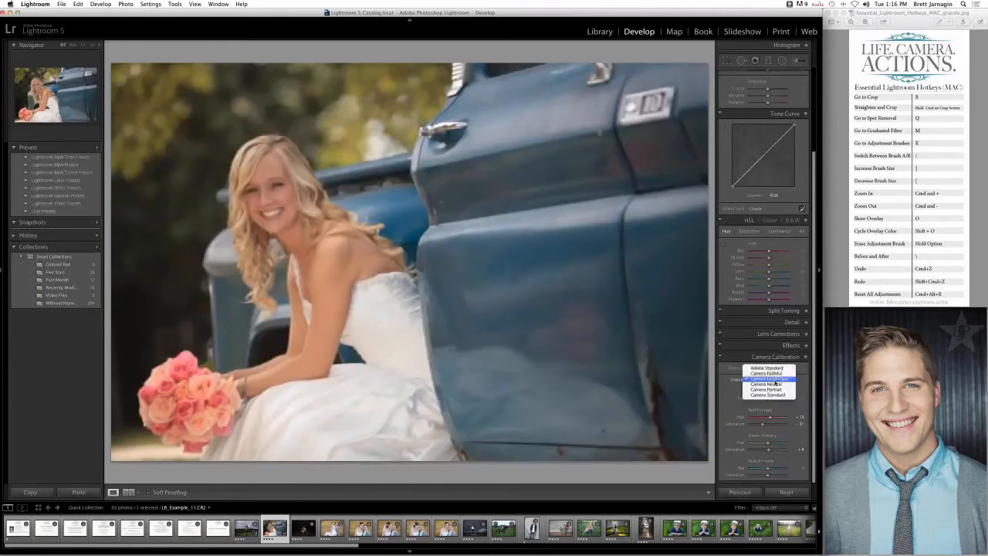
click(768, 379)
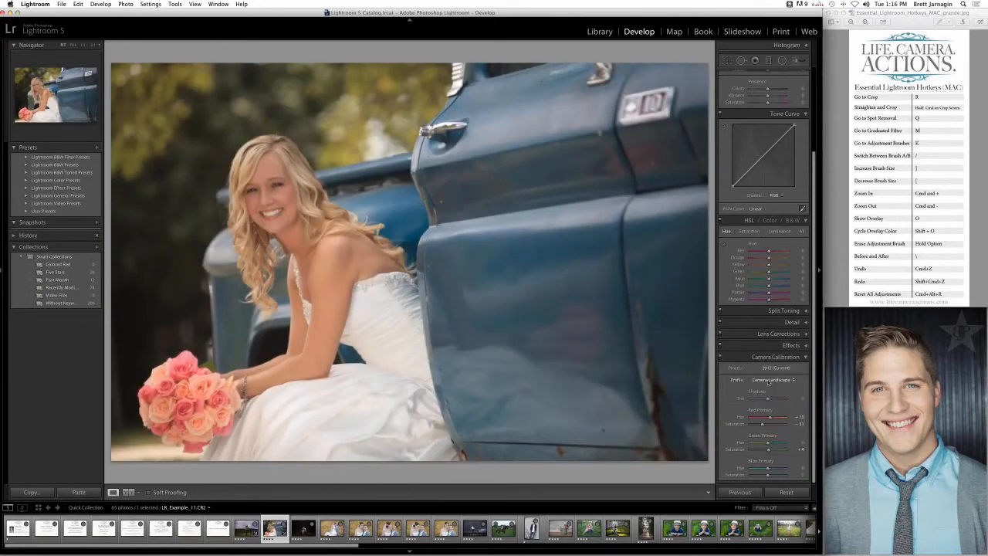
click(769, 380)
click(770, 368)
double_click(753, 424)
drag(750, 424, 757, 425)
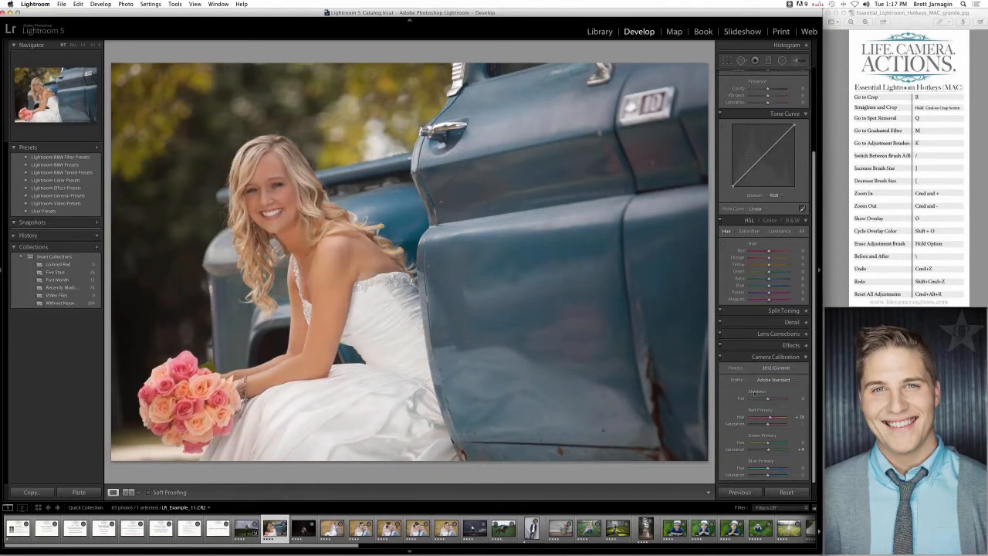
- Set the bride photo's profile to Camera Landscape, with Red Primary saturation at -9 and Blue Primary saturation at +21
click(767, 383)
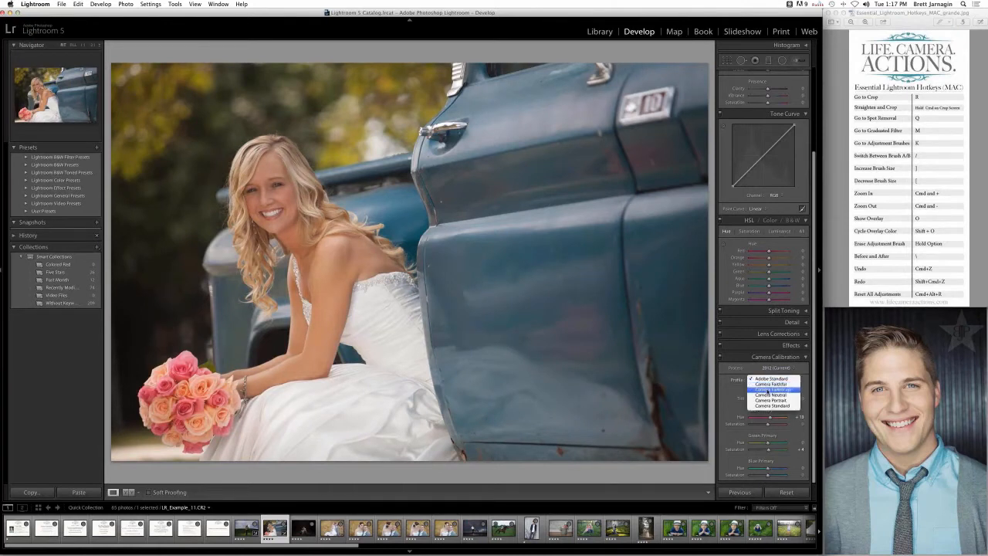
click(768, 389)
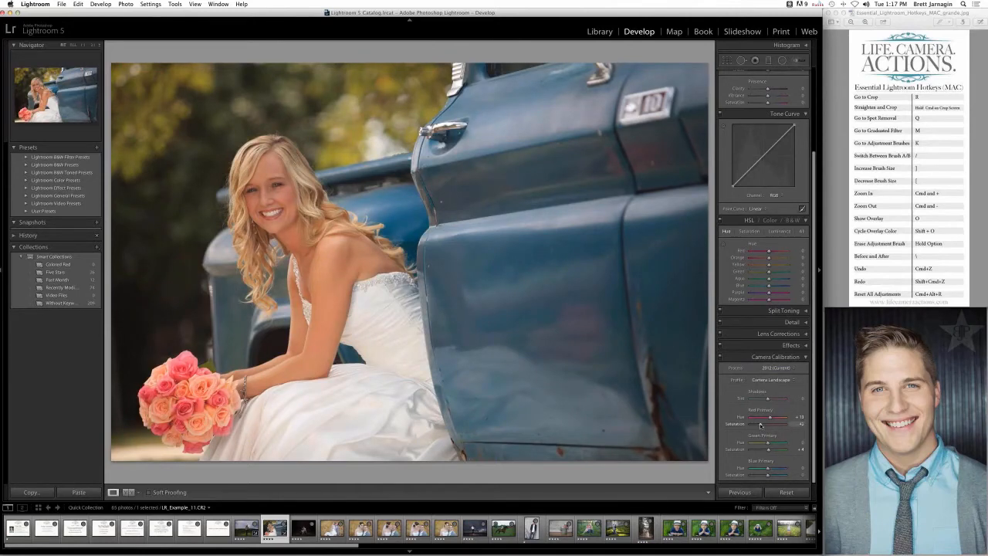
drag(760, 424, 767, 425)
- Try the Camera Standard, Camera Faithful, Camera Neutral and Camera Portrait profiles in turn on the bride photo
click(762, 381)
click(766, 395)
click(769, 380)
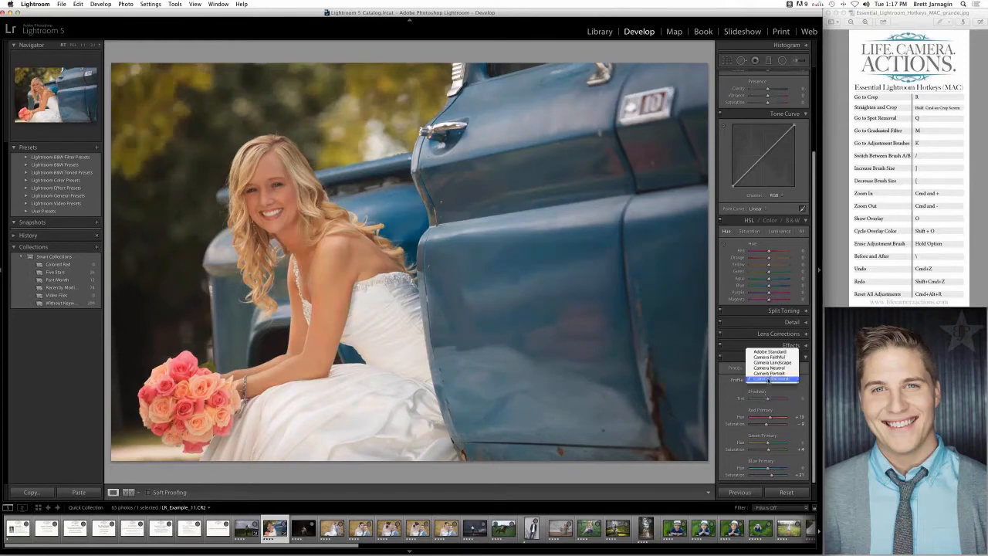
click(769, 357)
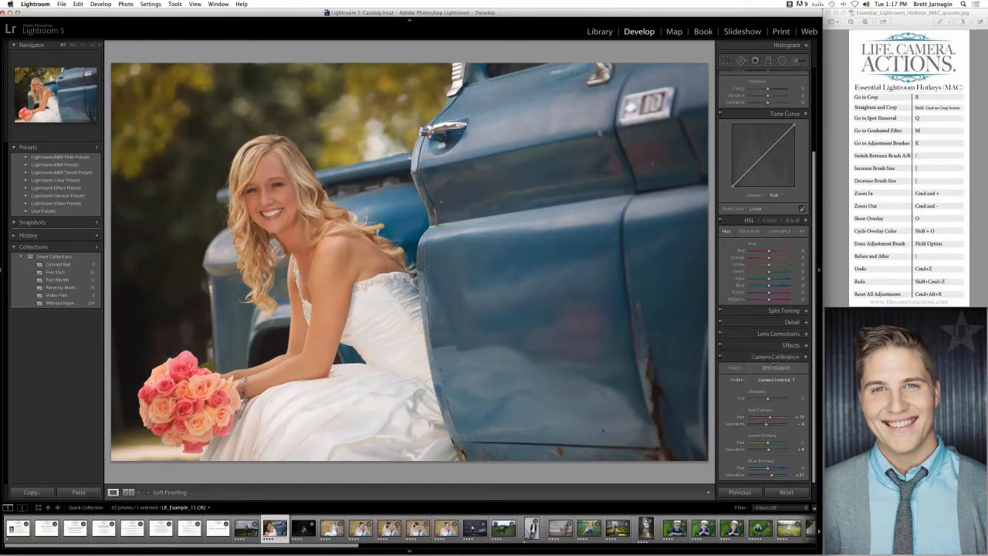
click(769, 378)
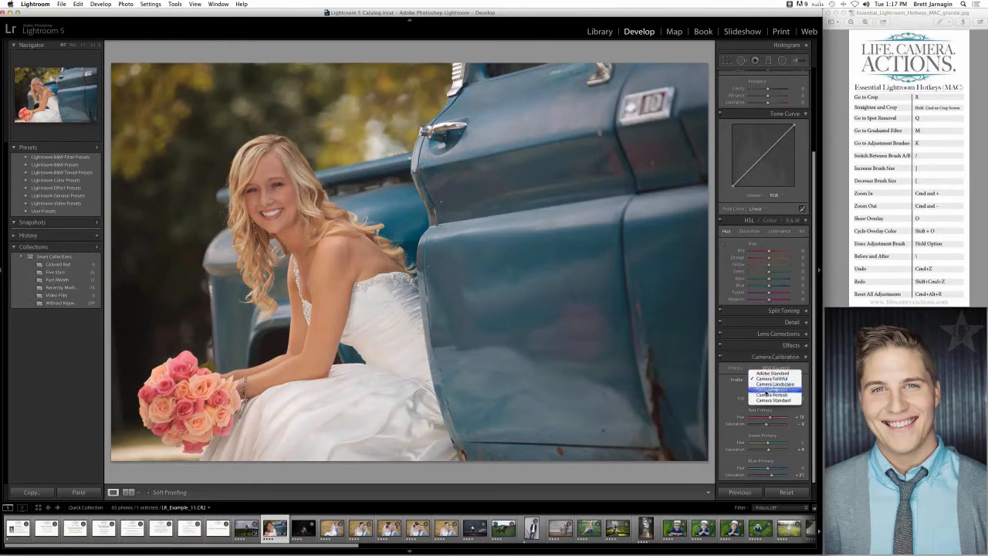
click(766, 392)
click(770, 381)
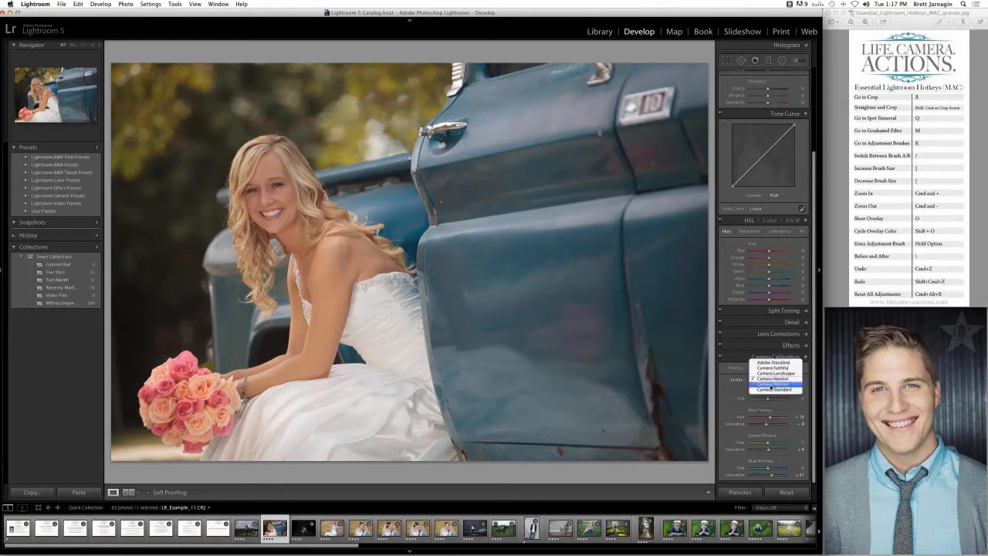
click(770, 387)
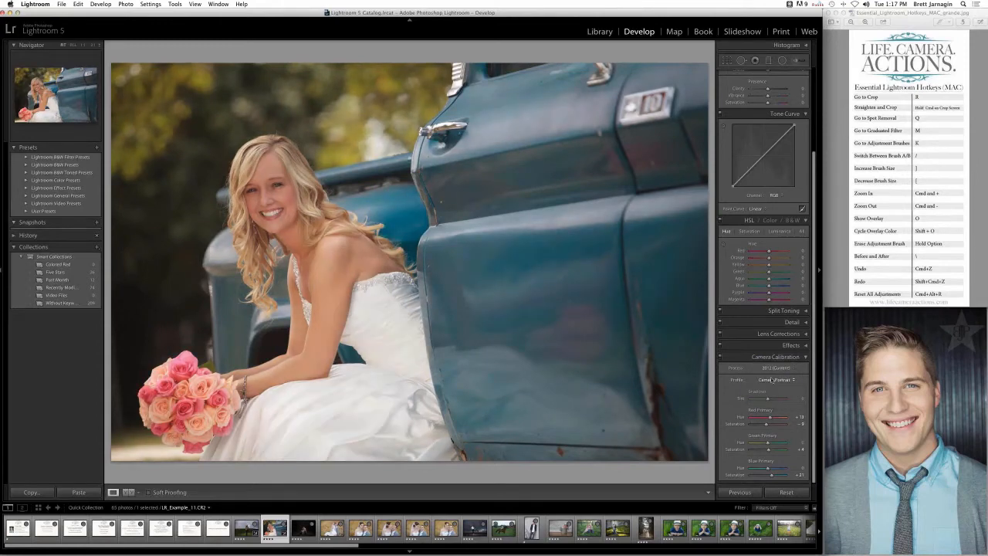
- Switch the bride photo to the Camera Landscape profile for comparison, and settle on Camera Standard
click(770, 381)
click(776, 368)
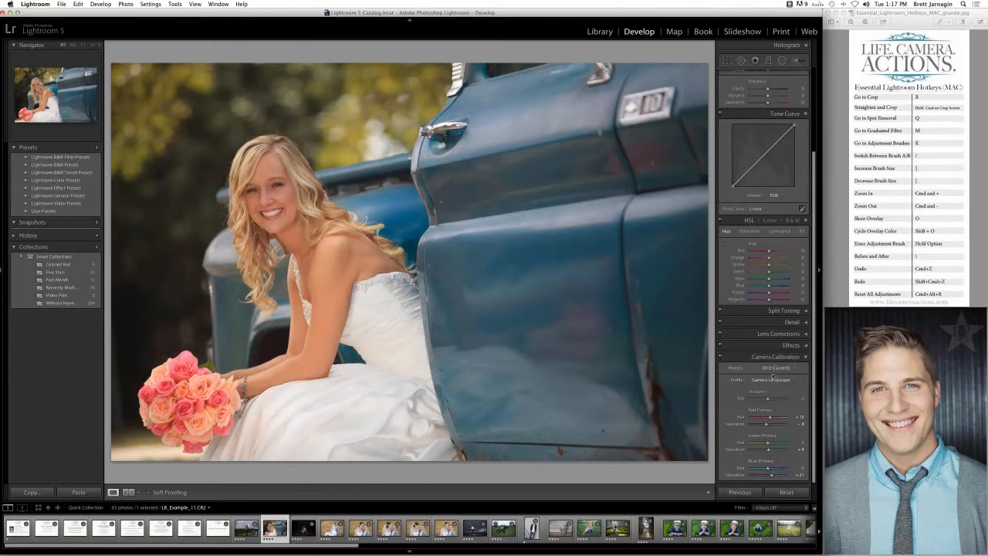
click(772, 379)
click(774, 397)
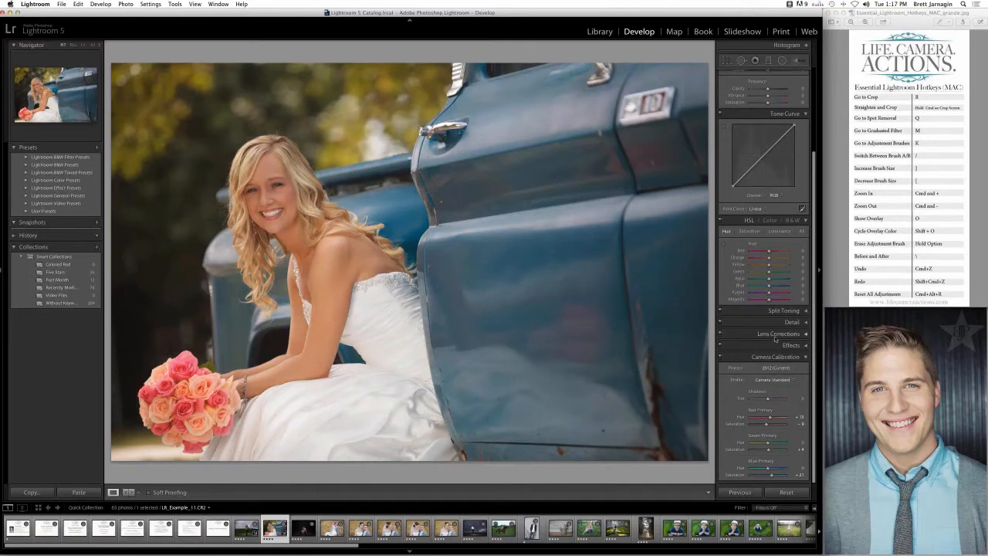
- Go to the photo of the woman on the hill and try a white post-crop vignette with Amount +84, Roundness -100 and Feather 100
click(244, 531)
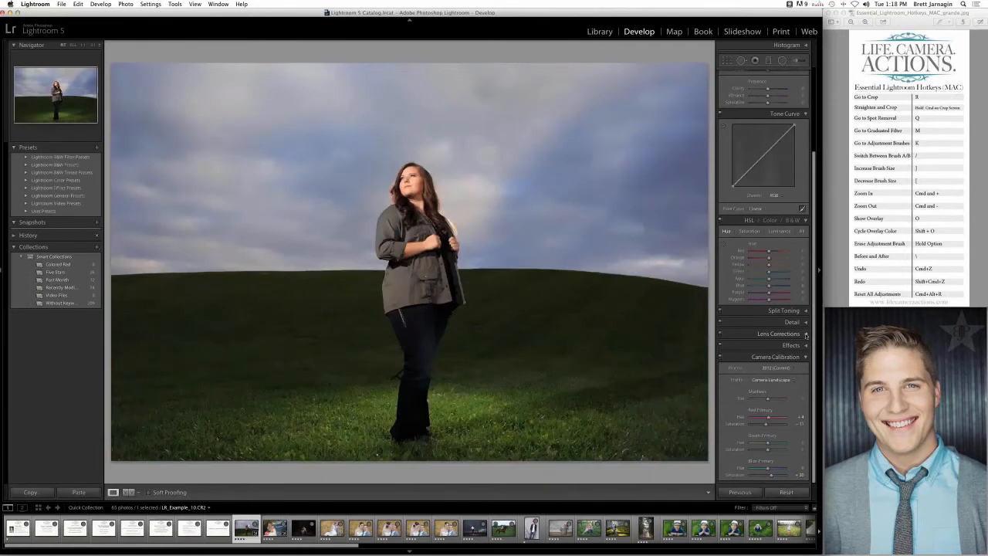
click(777, 333)
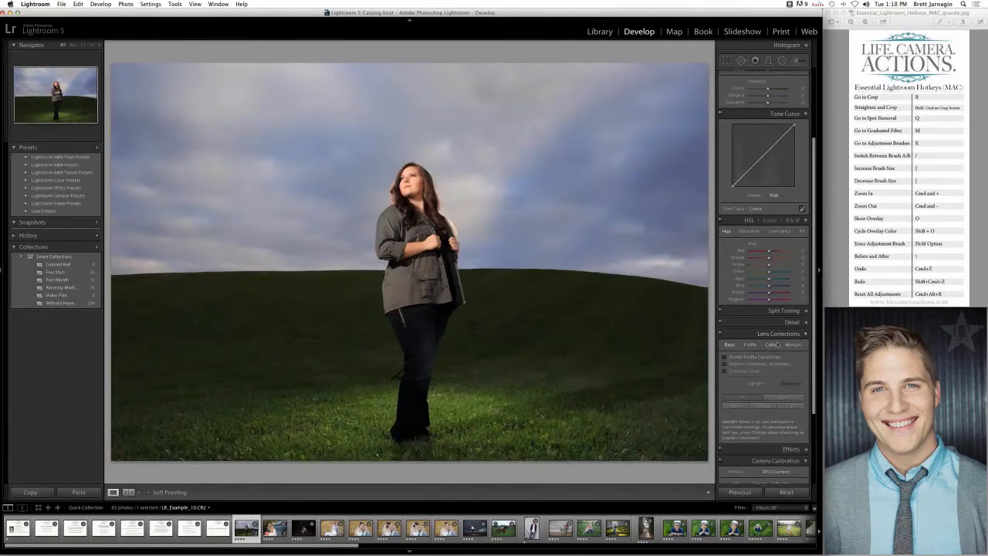
click(786, 449)
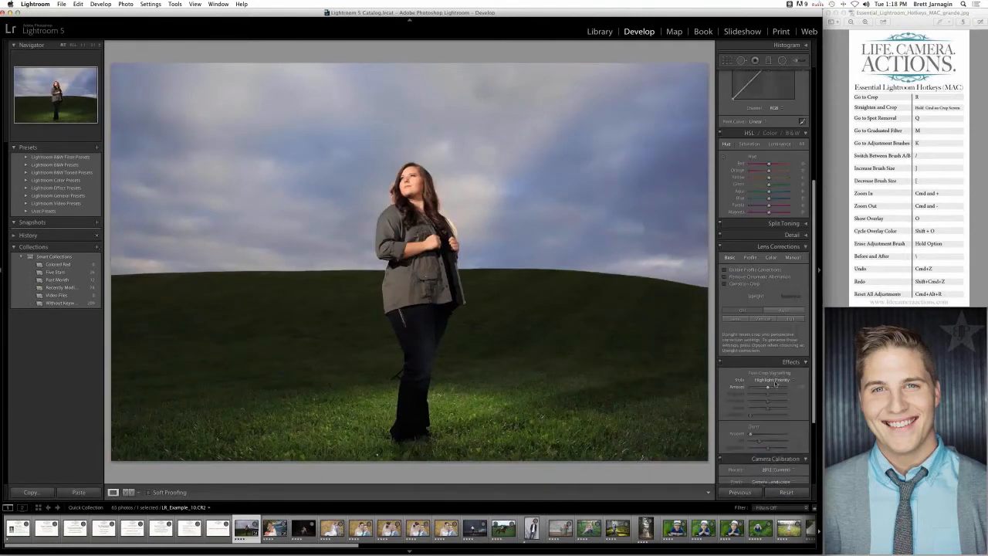
mouse_move(771, 390)
mouse_down()
mouse_move(781, 389)
mouse_move(747, 395)
mouse_move(788, 395)
mouse_move(792, 408)
mouse_move(733, 403)
mouse_move(782, 388)
mouse_up()
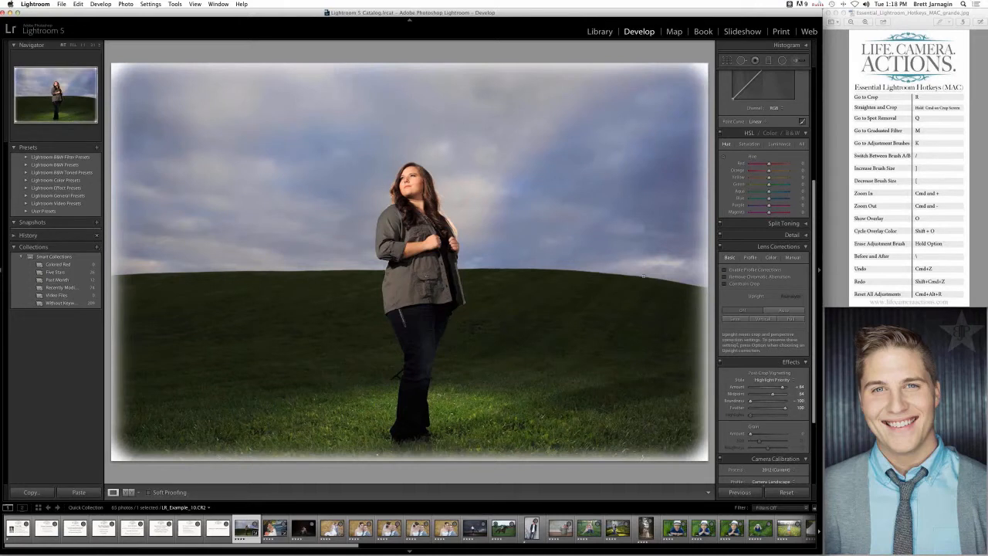
- Make the hill photo's post-crop vignette a subtle dark one with Amount -32, Roundness -72 and Feather 83
drag(764, 393, 782, 388)
mouse_move(750, 401)
mouse_down()
mouse_move(767, 402)
mouse_move(756, 402)
mouse_move(761, 389)
mouse_up()
click(759, 386)
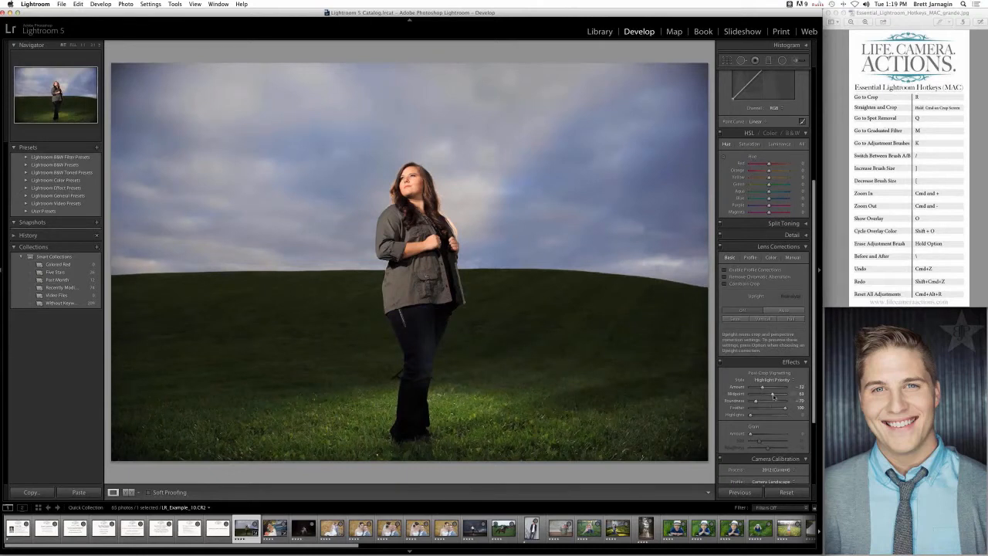
drag(760, 403, 779, 410)
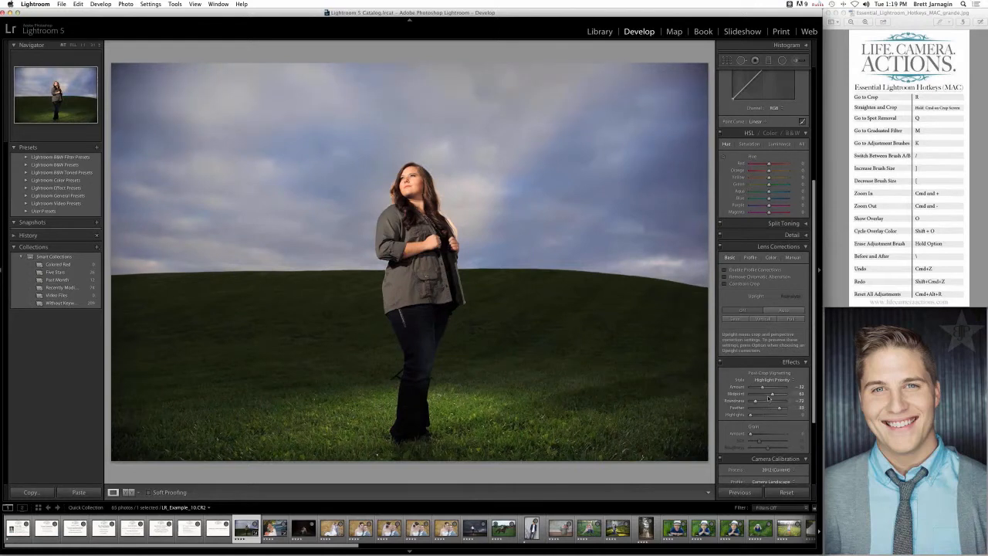
- Review the vignette and calibration settings, then start a new develop preset with the optional settings all unchecked
scroll(767, 397, down, 5)
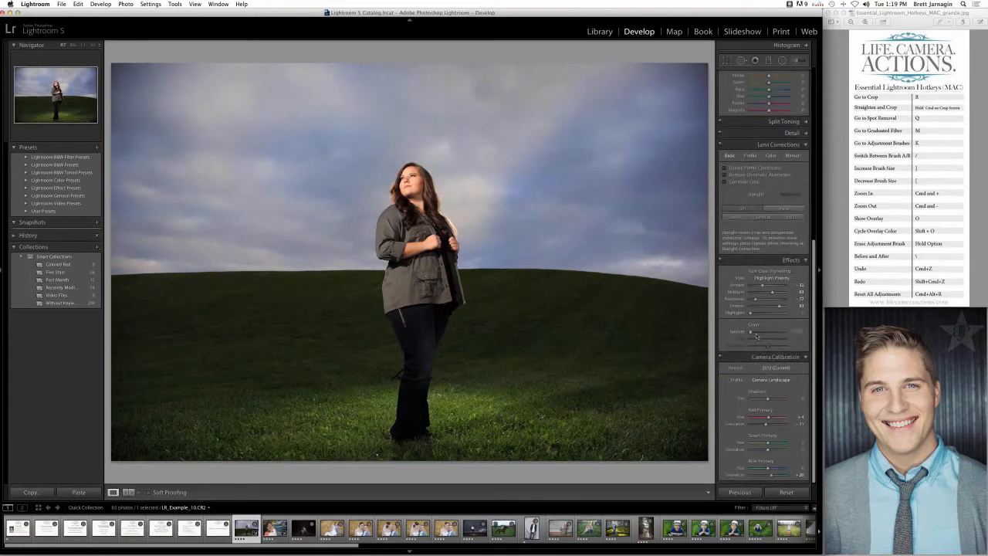
scroll(755, 340, up, 3)
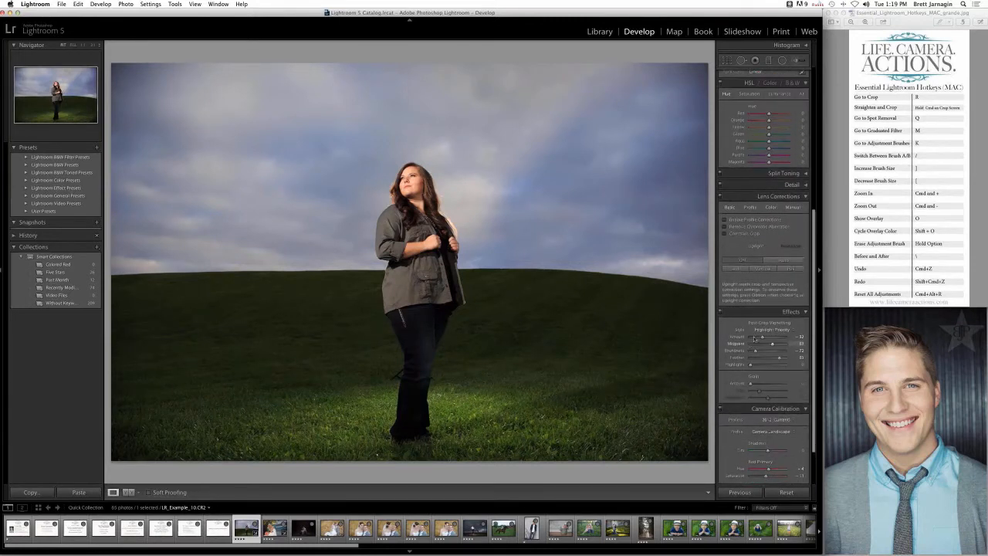
scroll(755, 347, down, 1)
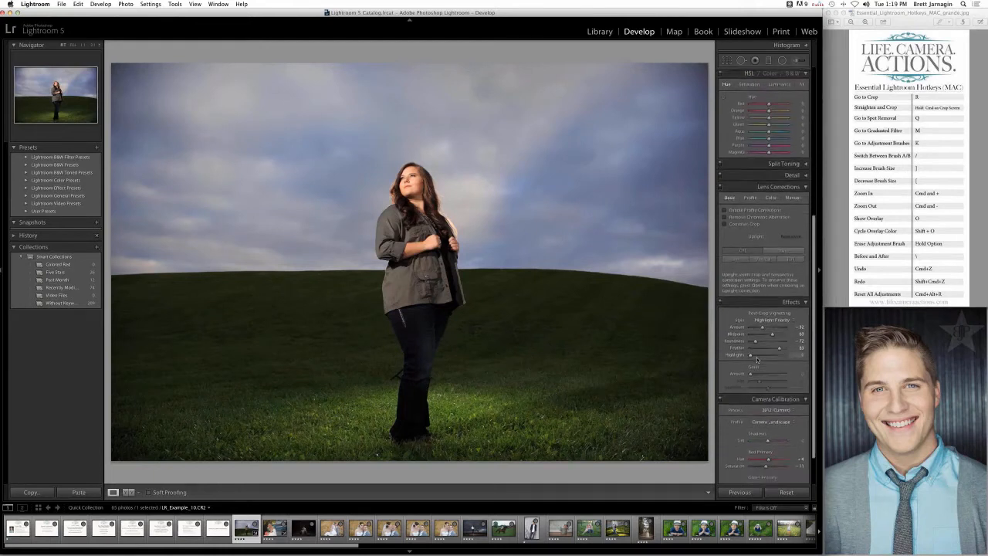
scroll(756, 358, down, 2)
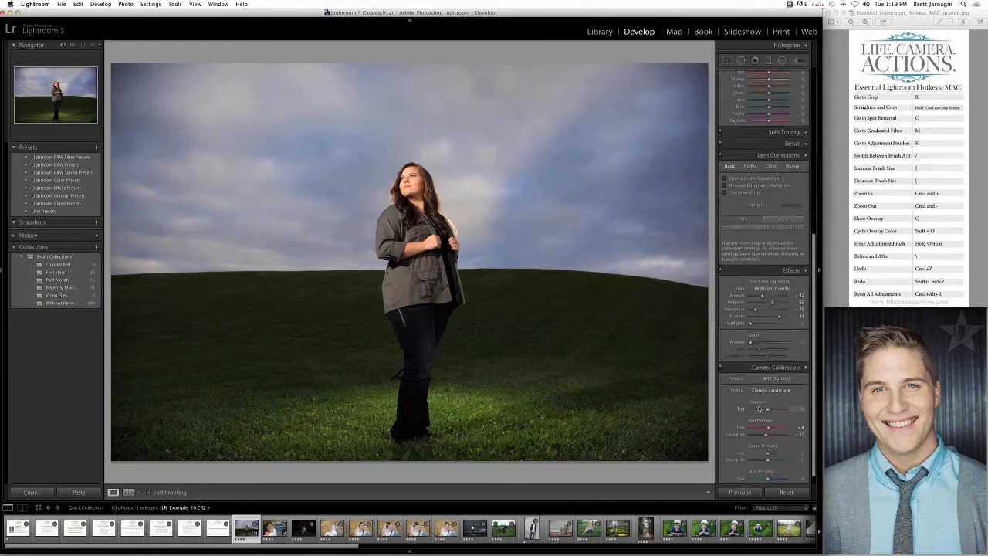
scroll(760, 371, down, 1)
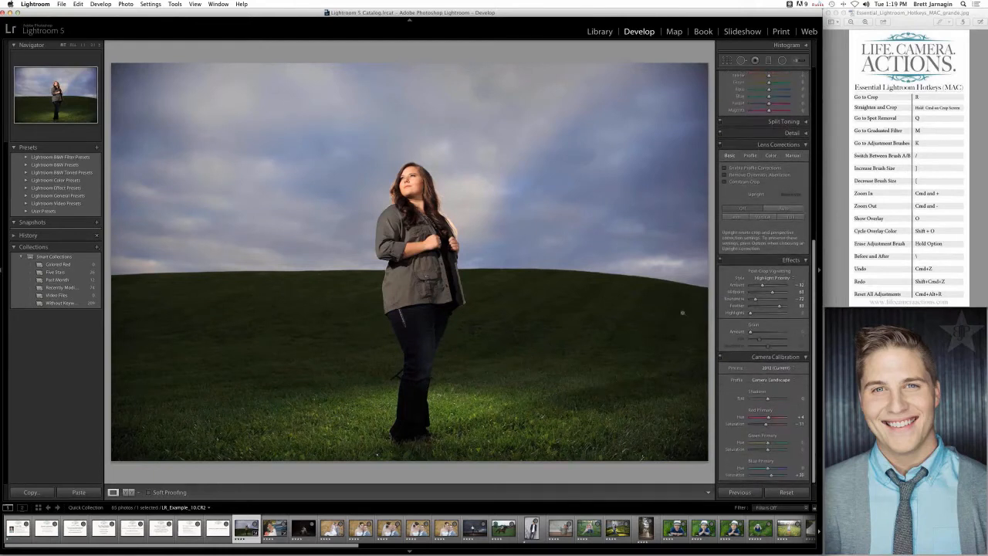
click(97, 149)
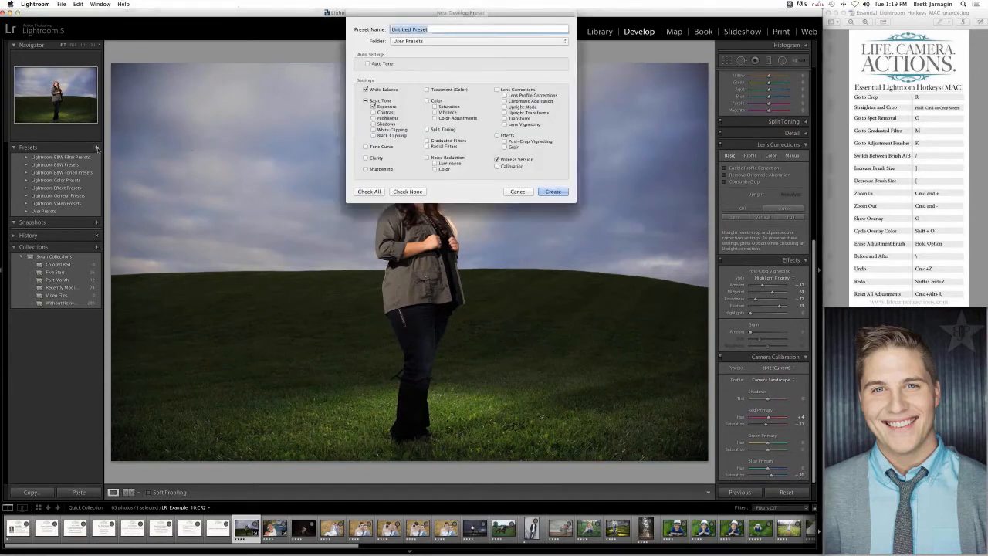
click(395, 191)
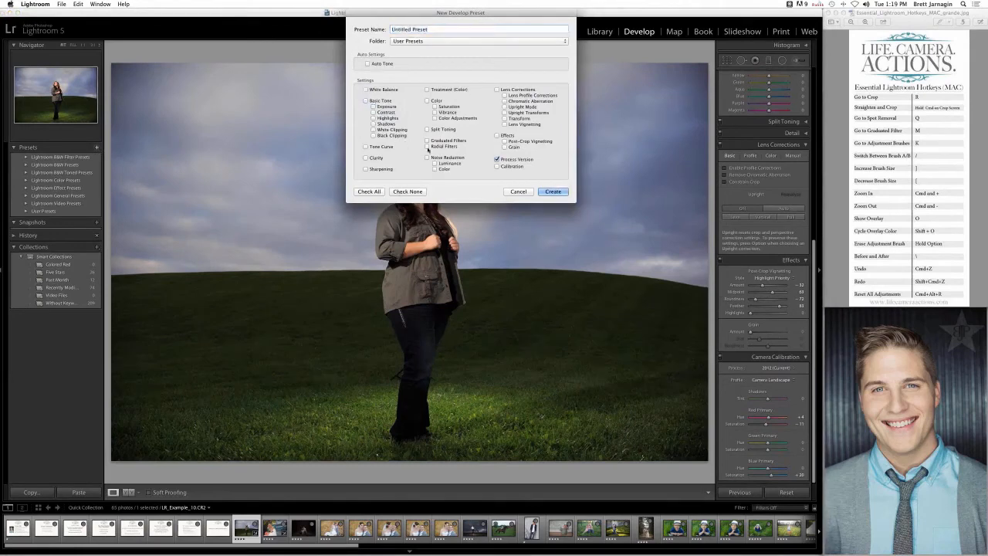
- Include Calibration and Lens Vignetting in the new preset, name it Import Preset and create it
click(497, 167)
click(505, 124)
click(442, 29)
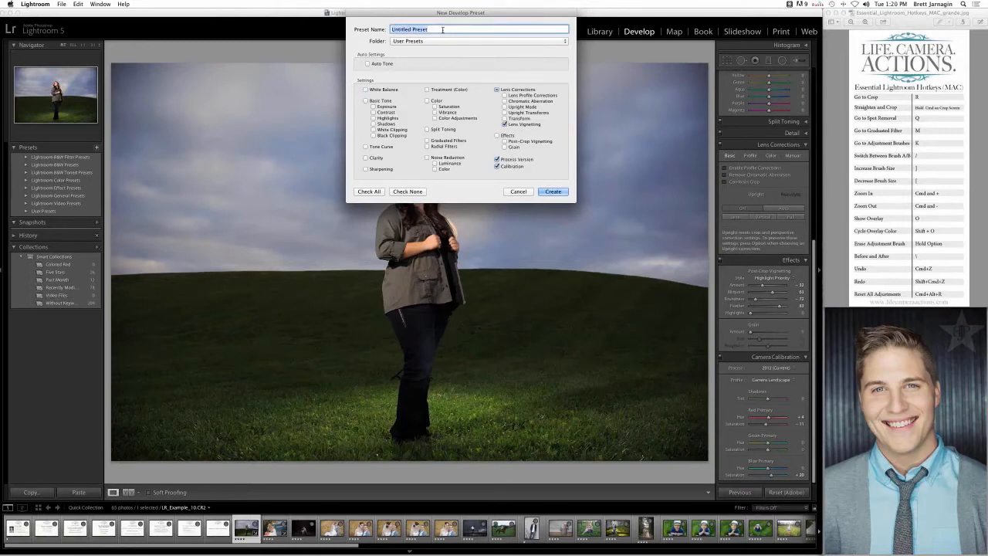
text(Import Preset)
key(Return)
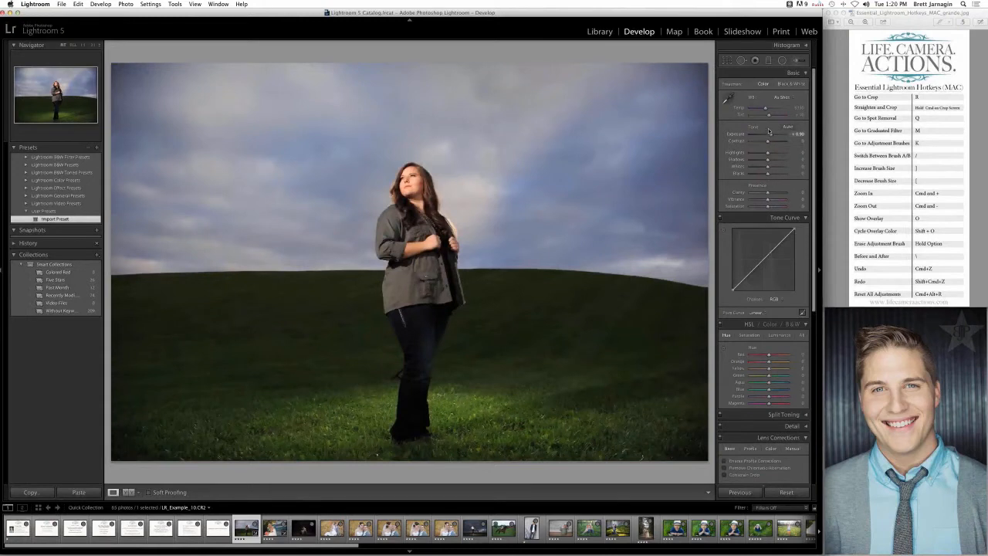
- Set the hill photo's white balance temperature to 6222 and its Exposure to +1.10
drag(766, 109, 766, 110)
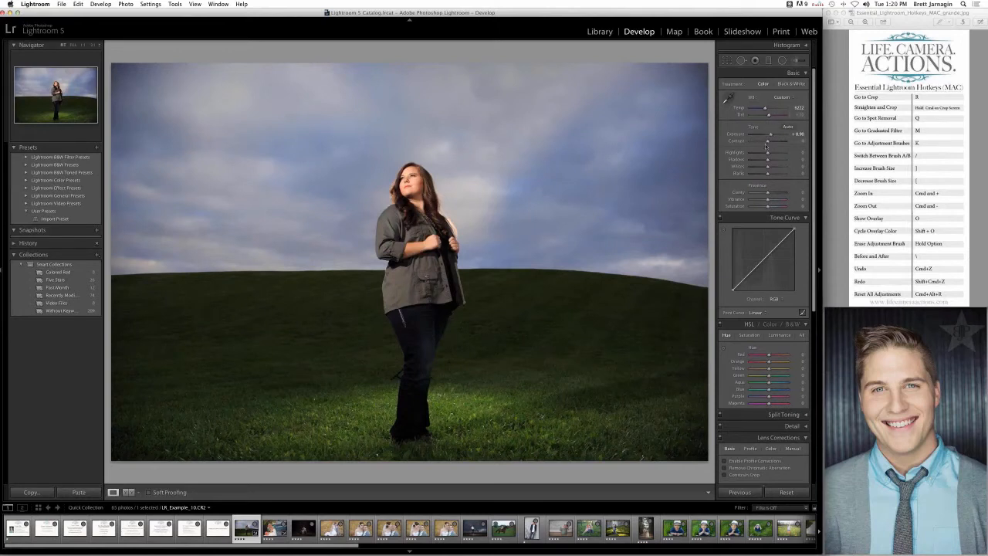
drag(770, 135, 770, 135)
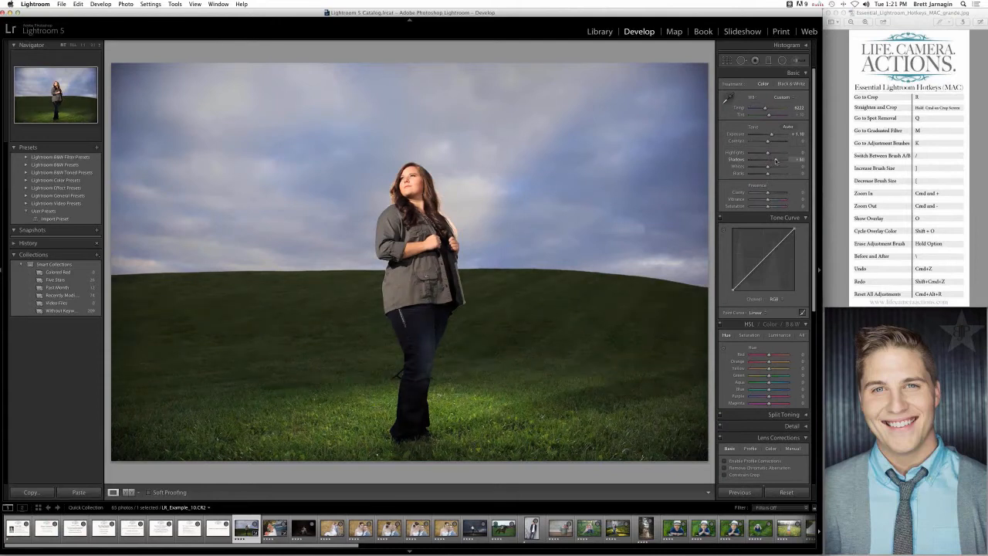
- Try different Shadows amounts on the hill photo, raise Blacks to +100 for comparison and reset Blacks
drag(772, 160, 775, 159)
drag(773, 159, 780, 160)
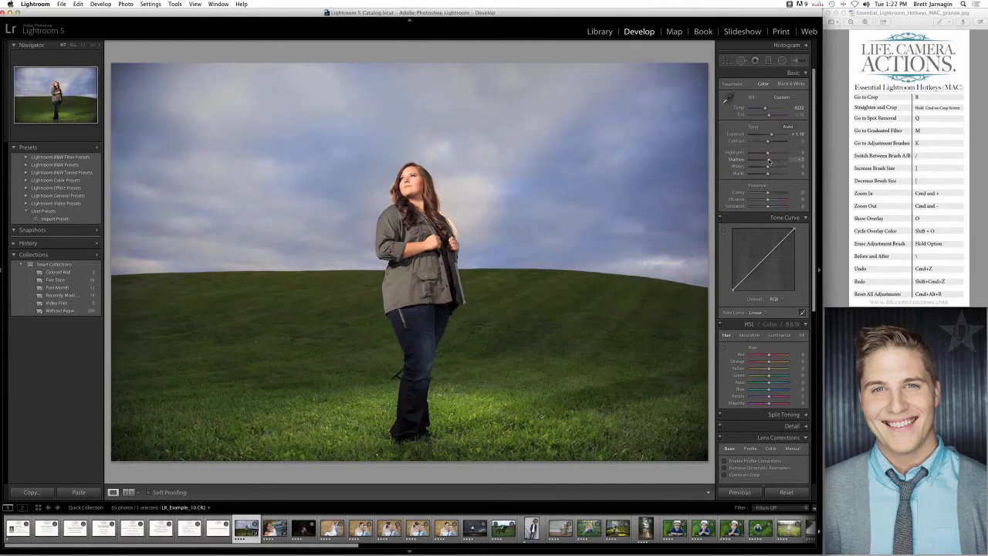
drag(768, 161, 787, 173)
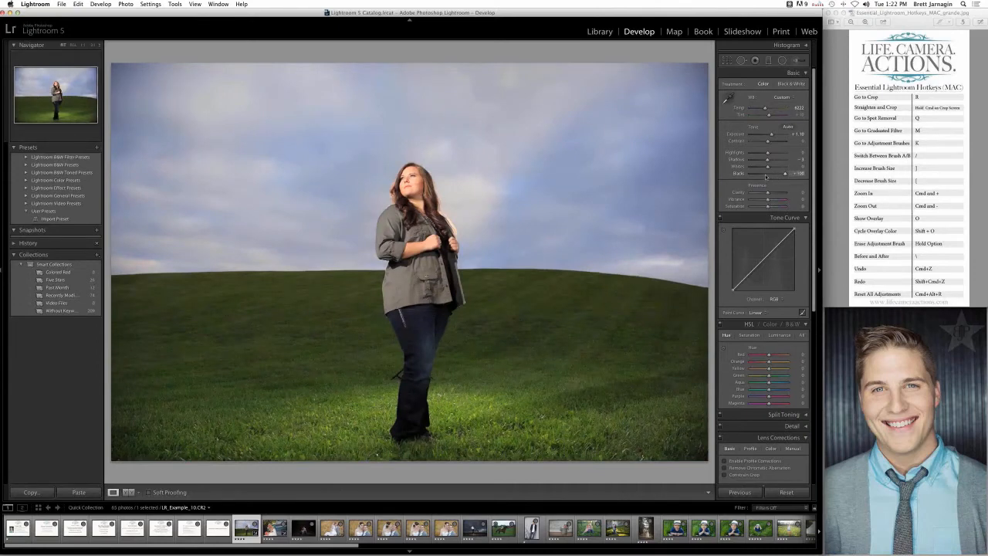
double_click(765, 176)
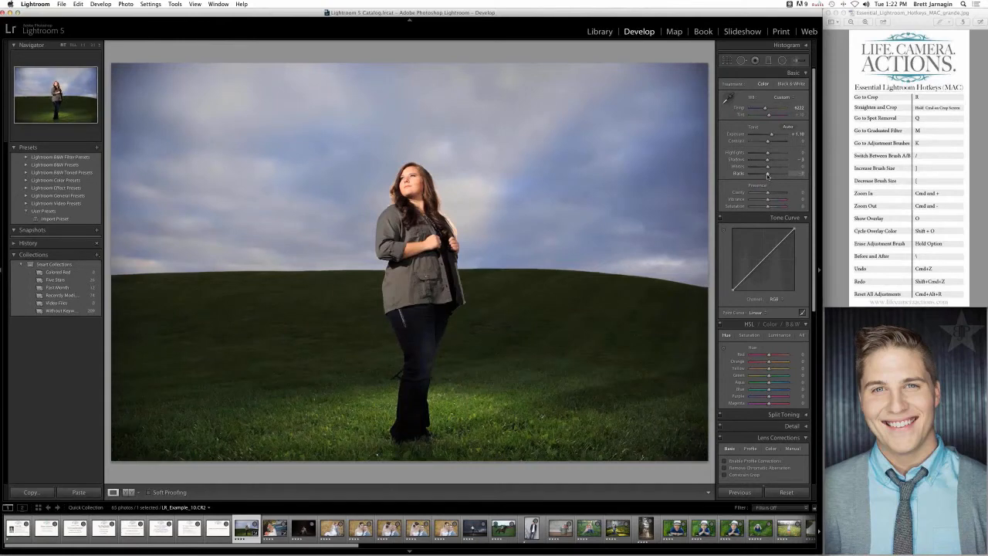
- Set the hill photo's Shadows to +69, try brighter Highlights, and bring Highlights down to -34
drag(767, 159, 776, 164)
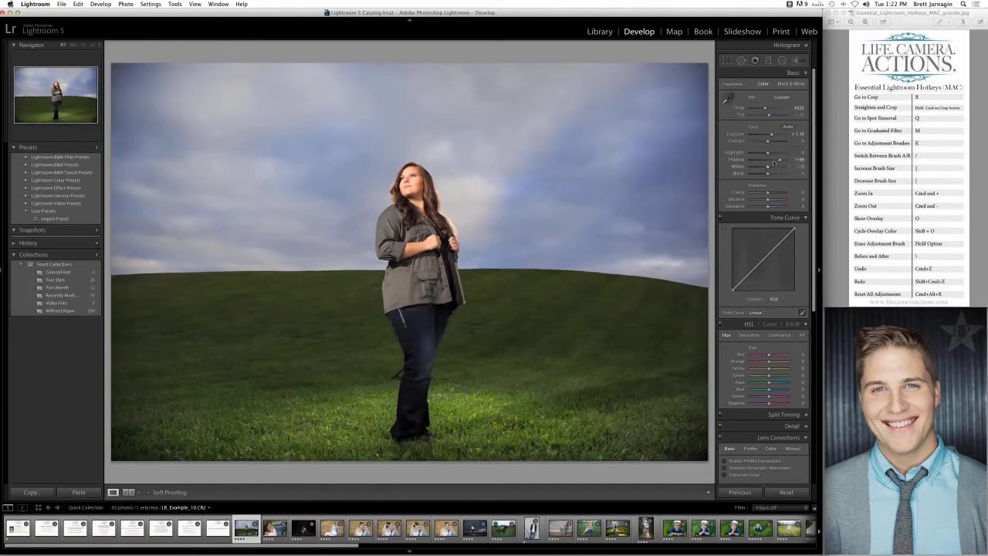
click(772, 154)
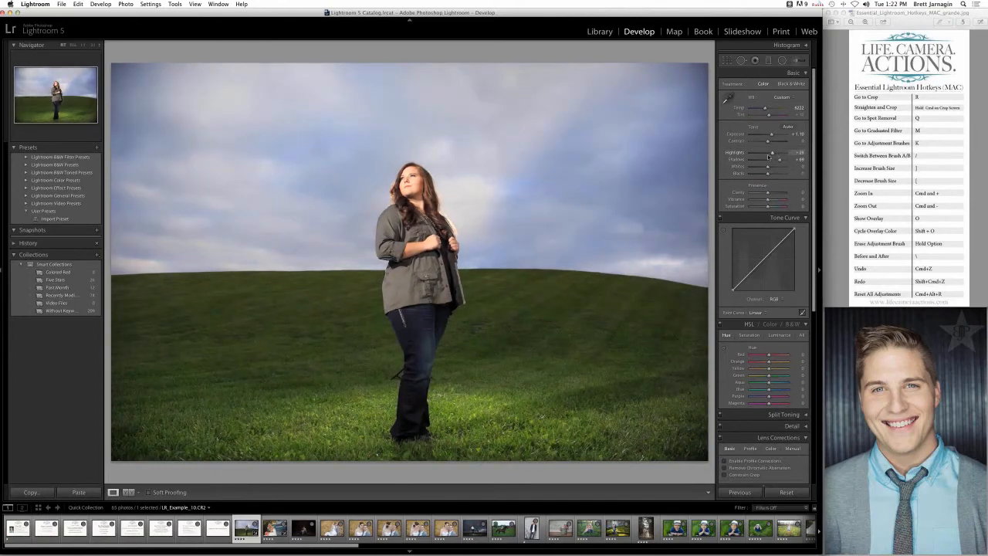
drag(770, 153, 767, 155)
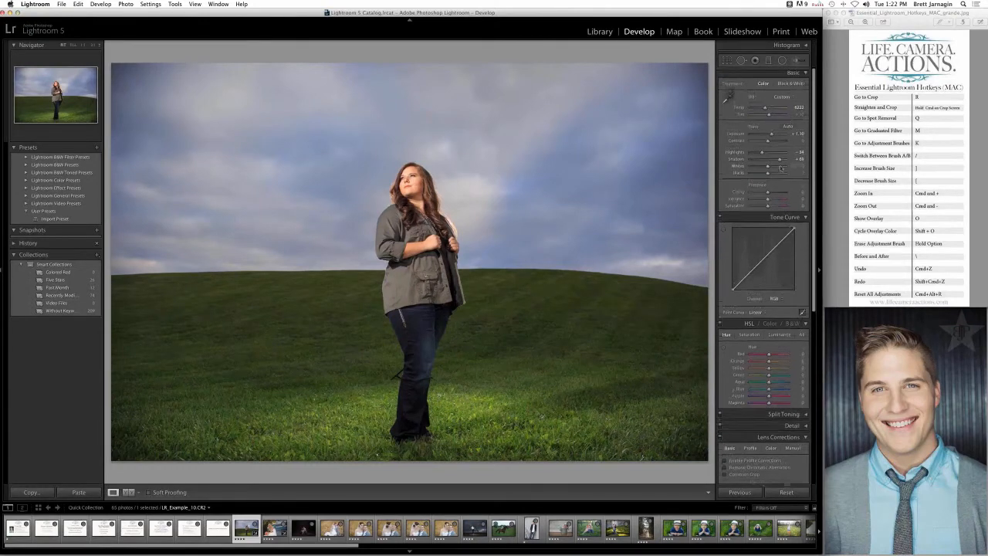
- Set the hill photo's Clarity and Vibrance to +20 each
scroll(760, 217, down, 1)
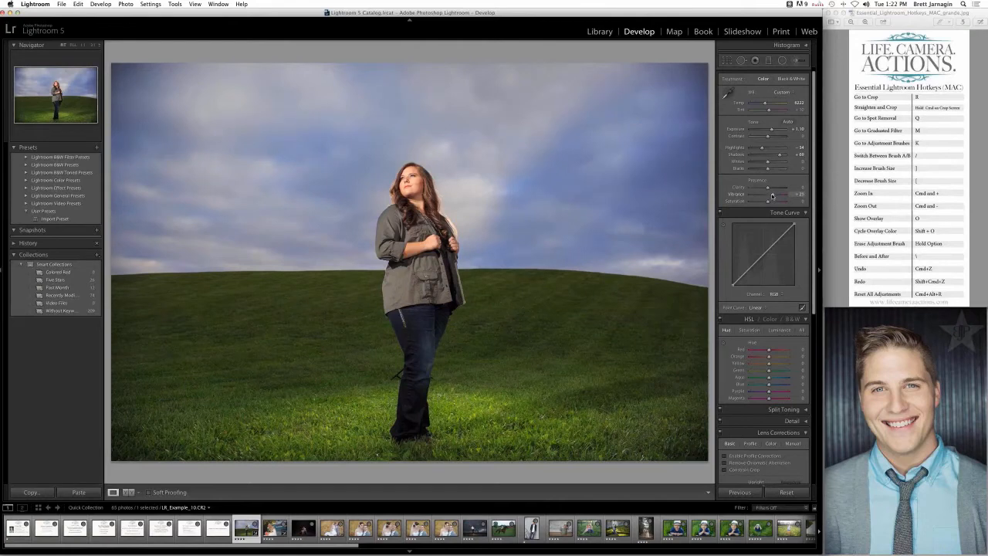
drag(771, 196, 769, 196)
- Save the hill photo's settings as a new preset named Import Preset 2, additionally including Clarity and Vibrance
click(97, 148)
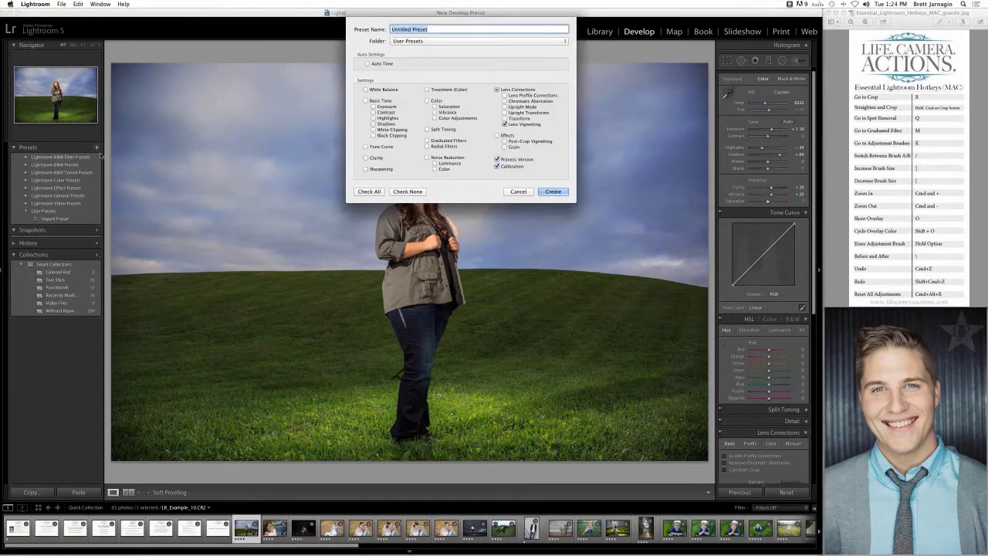
click(518, 192)
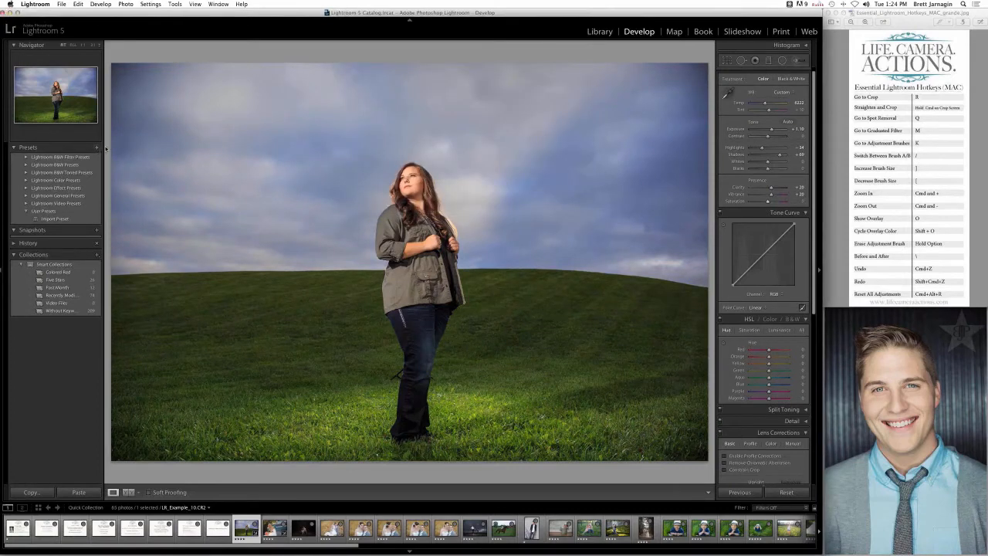
click(97, 148)
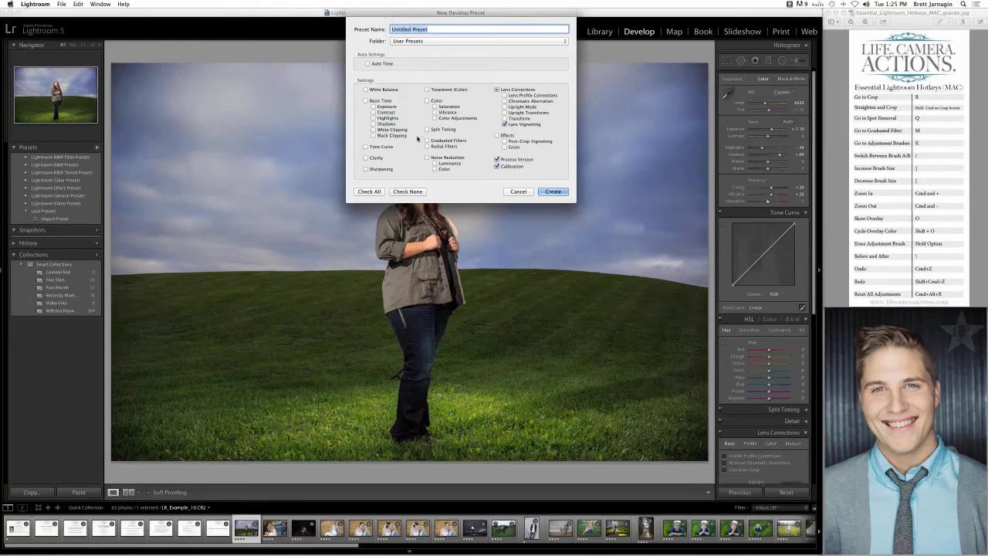
click(366, 158)
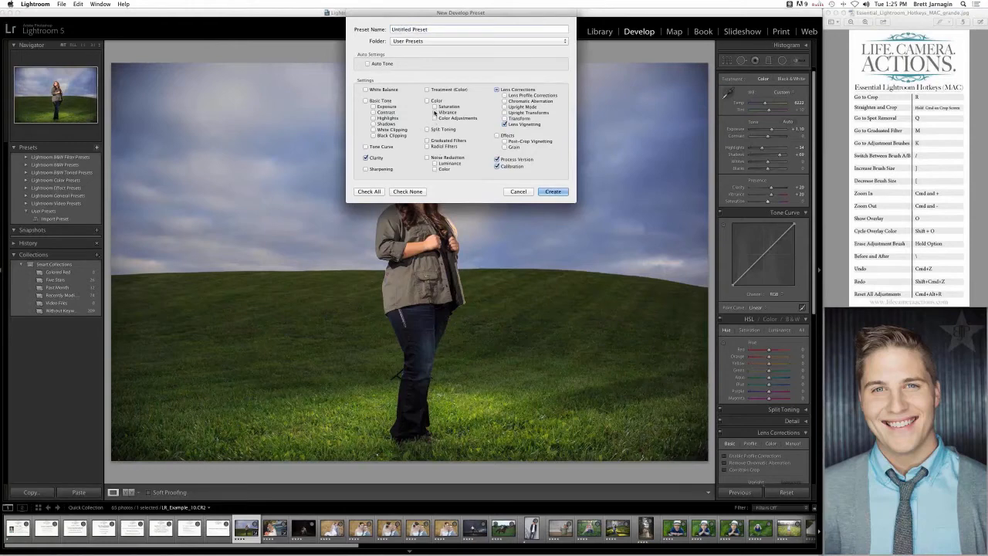
click(435, 113)
triple_click(452, 29)
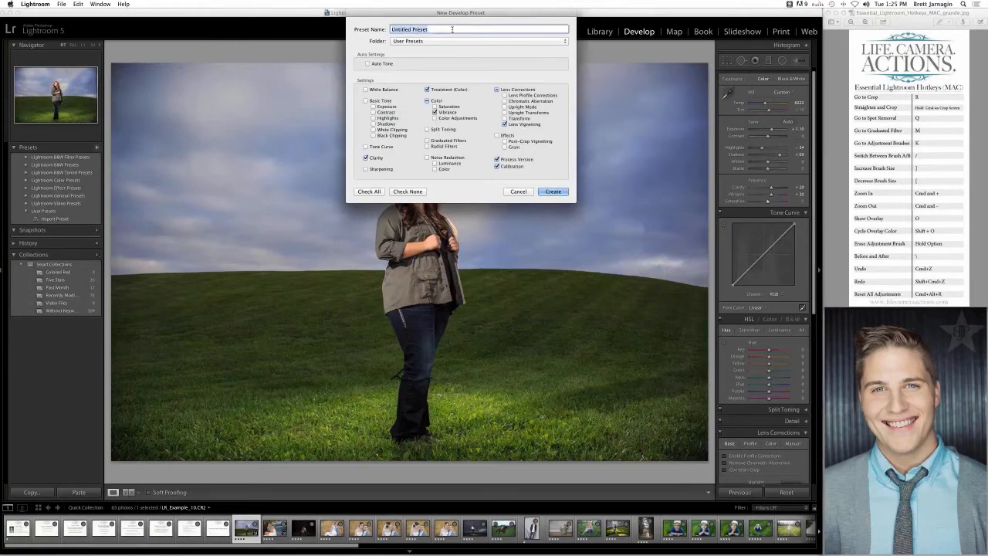
text(Import Preset 2)
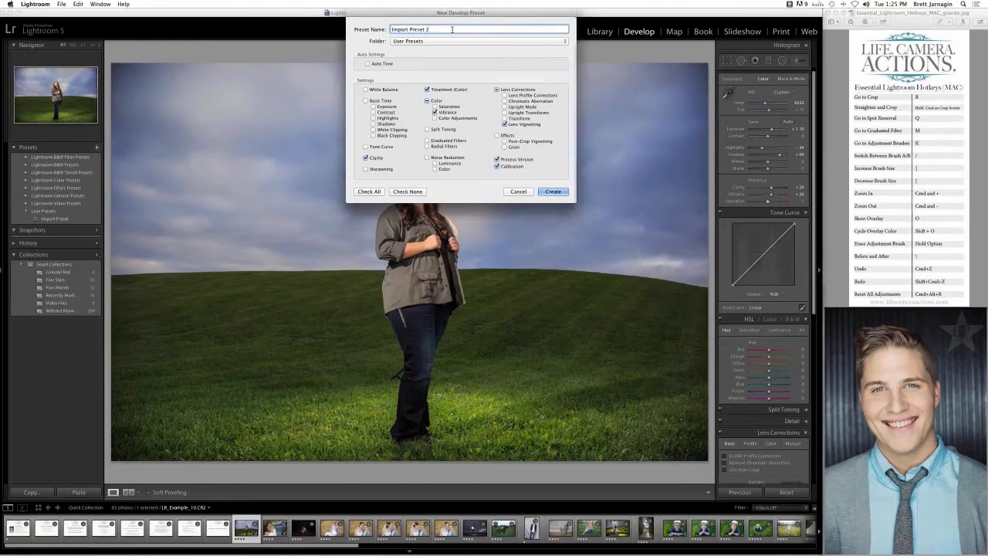
key(Return)
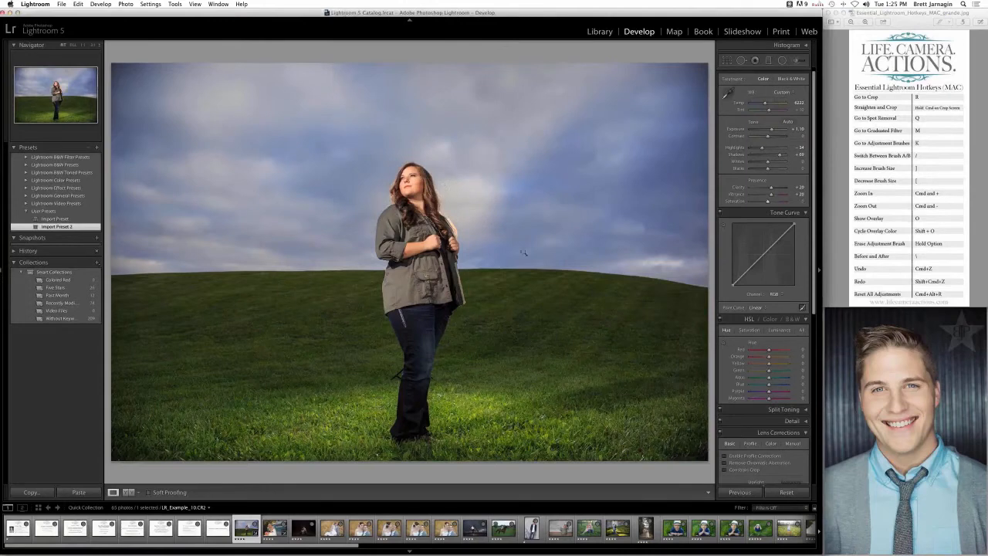
- Open the photo of the bride beside the blue truck and start the Adjustment Brush with the Exposure effect
click(275, 528)
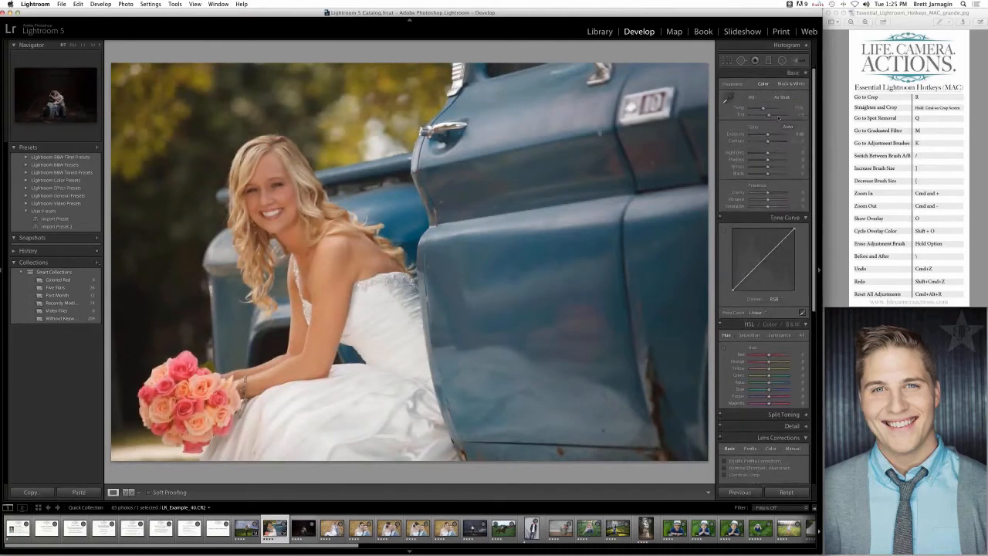
click(797, 61)
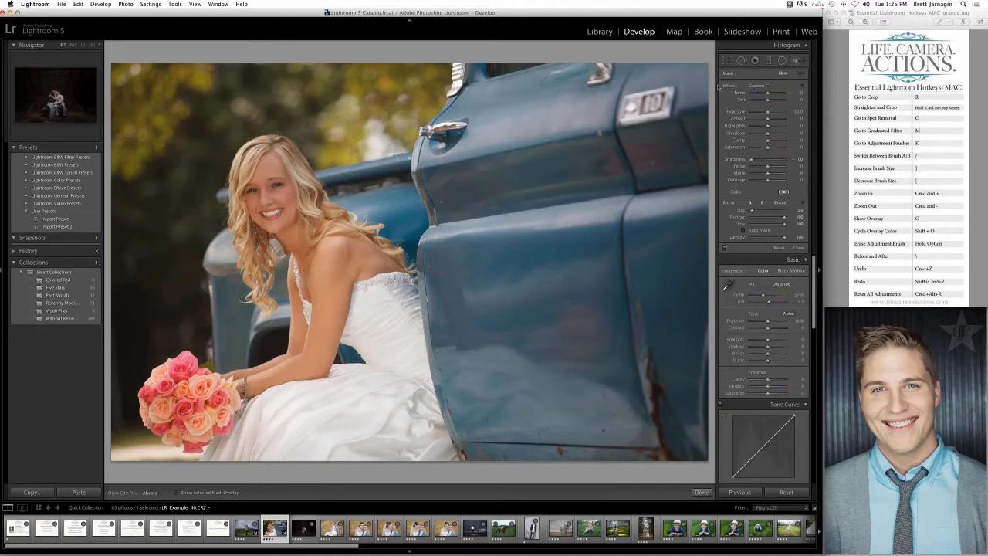
click(757, 85)
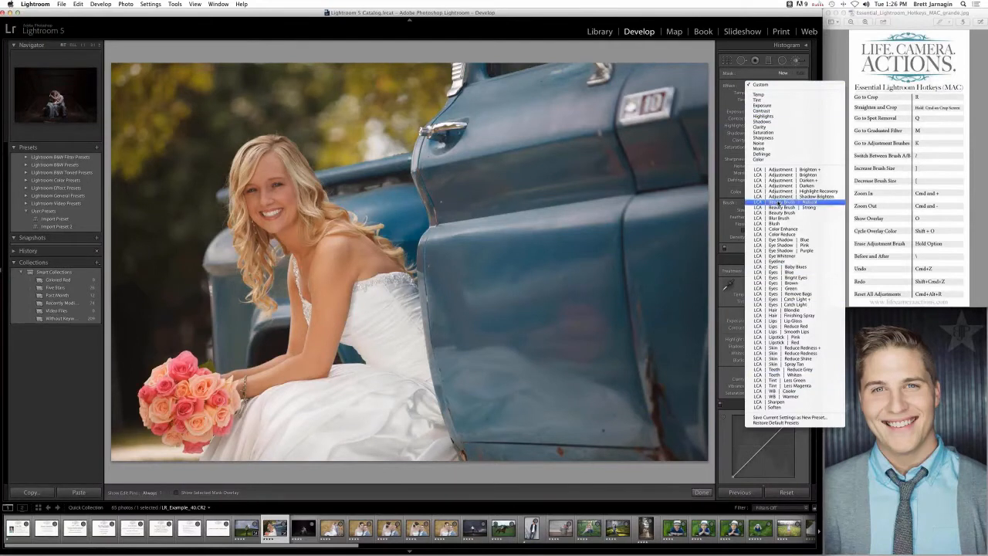
click(774, 107)
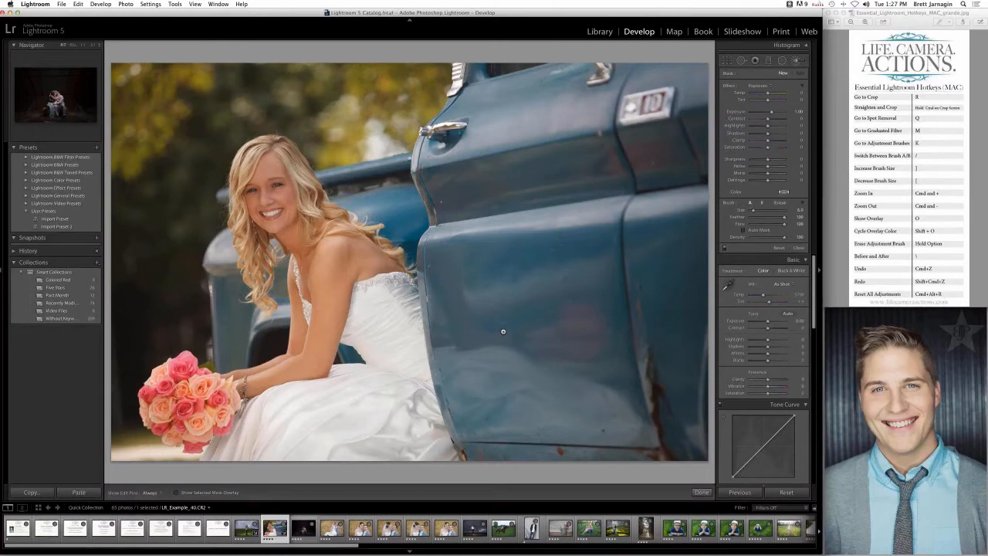
- Enlarge the brush to 17.0, try brightening the bride with a stroke, and reset the brush adjustments
key(])
key(])
key(])
mouse_move(318, 226)
mouse_down()
mouse_move(271, 170)
mouse_move(267, 208)
mouse_move(334, 379)
mouse_move(326, 346)
mouse_move(360, 251)
mouse_up()
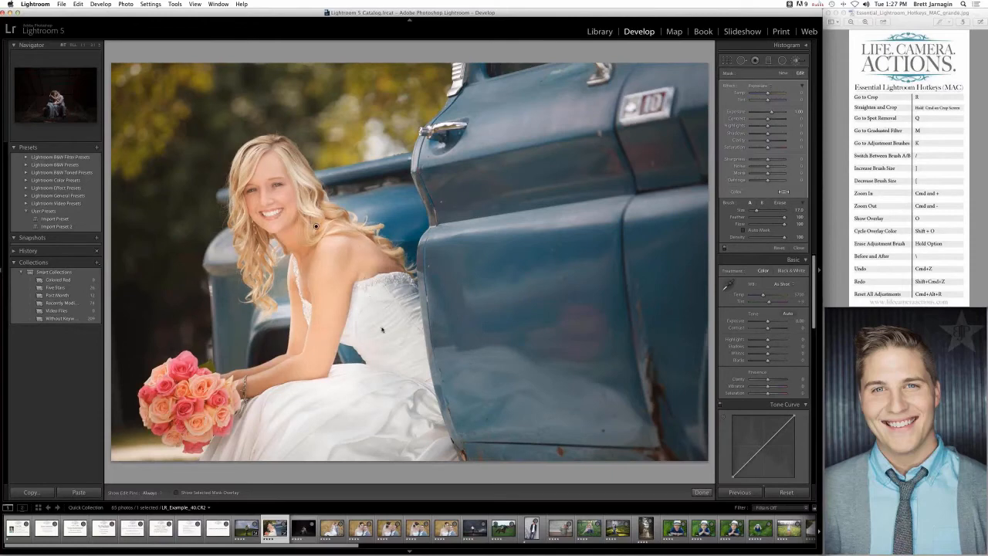
key(super+z)
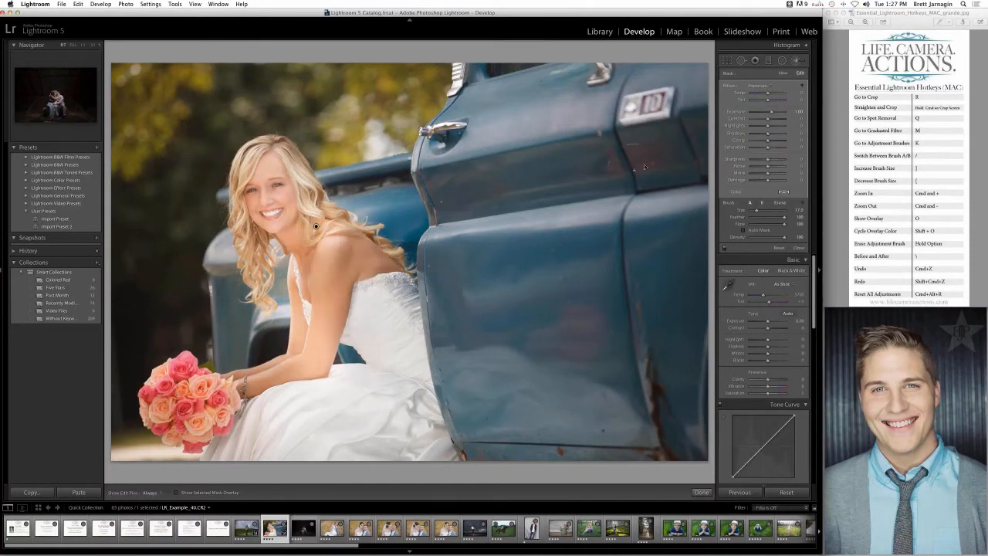
click(779, 248)
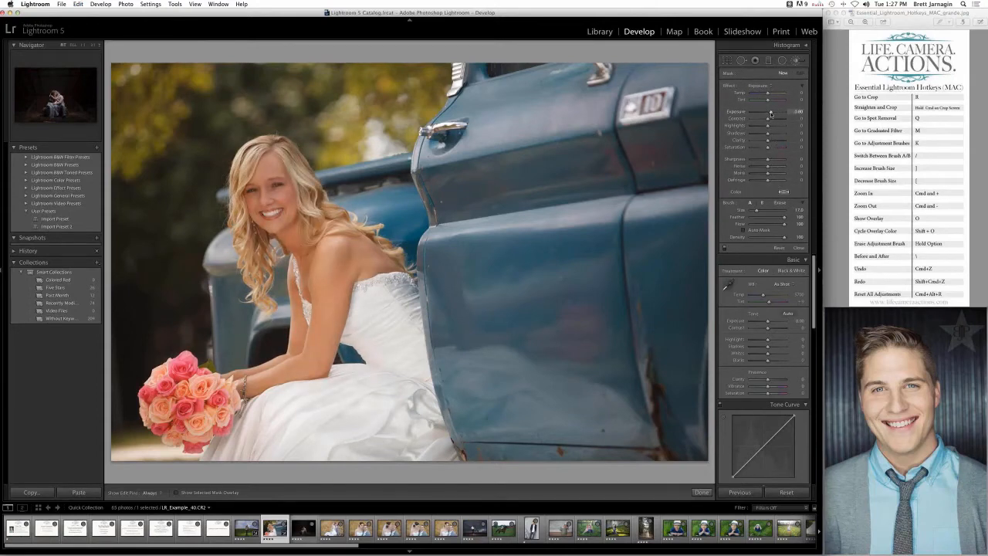
- Set the brush Exposure to 0.52 and paint a faint test stroke on the truck door at Flow 8
drag(770, 113, 768, 113)
mouse_move(593, 404)
mouse_down()
mouse_move(596, 262)
mouse_move(598, 394)
mouse_up()
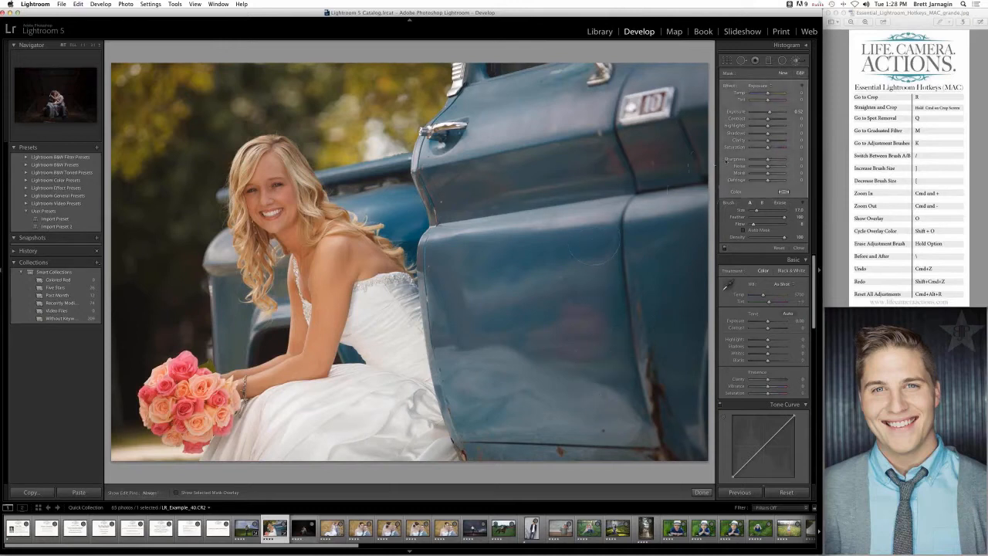
- Try Exposure 2.17 and Flow 100 with a stroke down the truck door, and delete the adjustment
drag(769, 112, 776, 112)
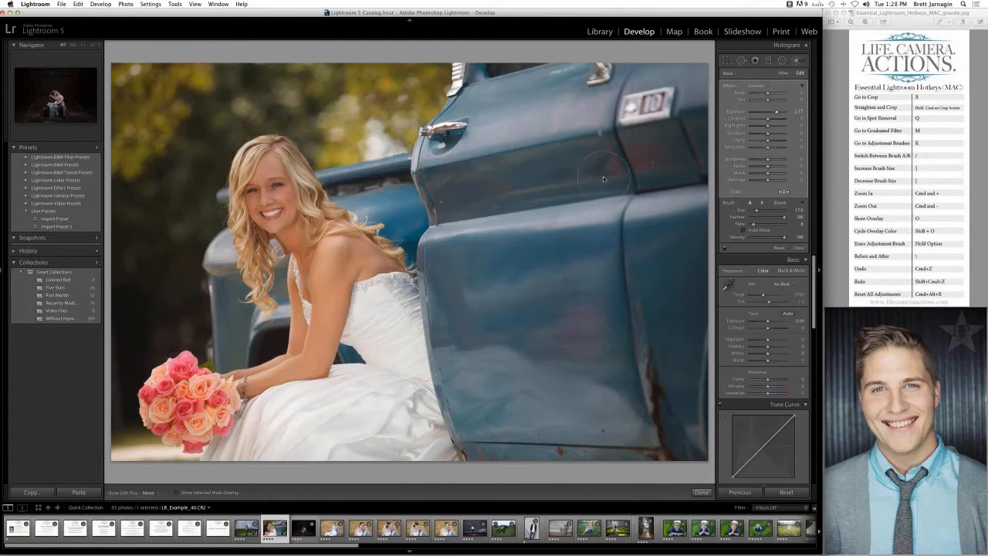
drag(774, 224, 784, 225)
mouse_move(610, 184)
mouse_down()
mouse_move(614, 349)
mouse_move(632, 271)
mouse_move(624, 178)
mouse_move(608, 187)
mouse_move(597, 355)
mouse_move(612, 344)
mouse_move(634, 277)
mouse_move(636, 210)
mouse_move(584, 141)
mouse_move(552, 294)
mouse_up()
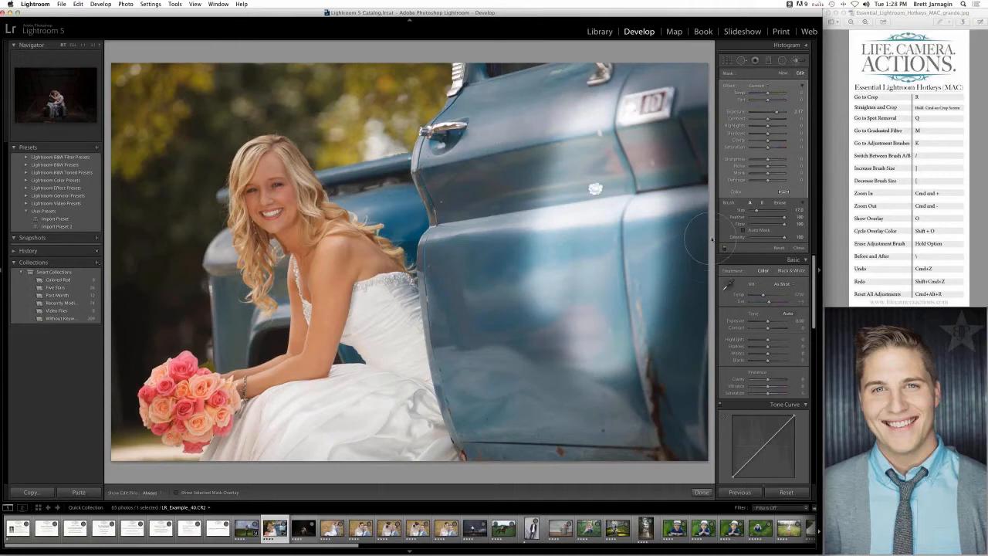
key(Delete)
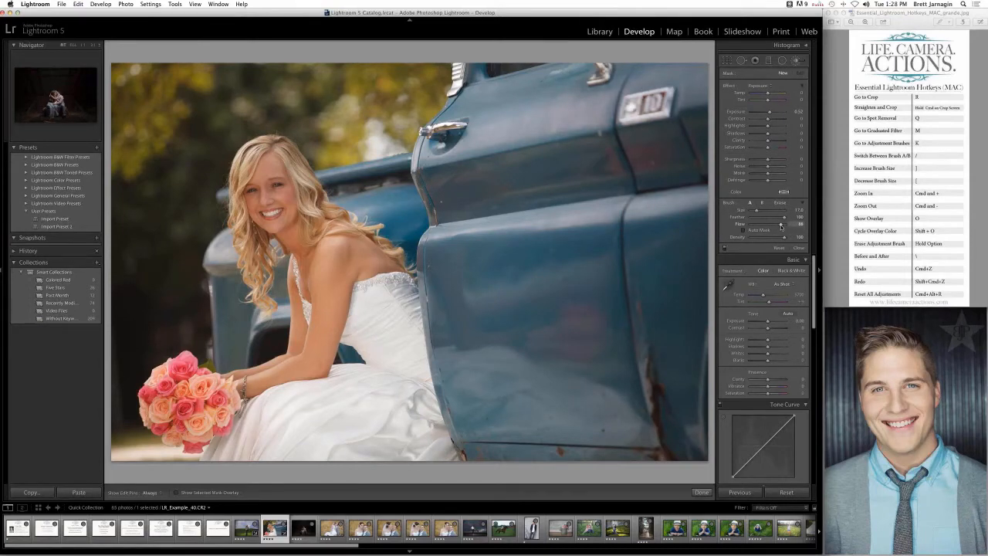
- Set the brush Flow to 90 and brighten the bride's face with a stroke
key(9)
drag(786, 243, 790, 238)
mouse_move(263, 183)
mouse_down()
mouse_move(286, 220)
mouse_move(353, 258)
mouse_move(336, 303)
mouse_move(264, 362)
mouse_move(162, 404)
mouse_move(274, 355)
mouse_move(309, 308)
mouse_move(294, 287)
mouse_move(271, 179)
mouse_up()
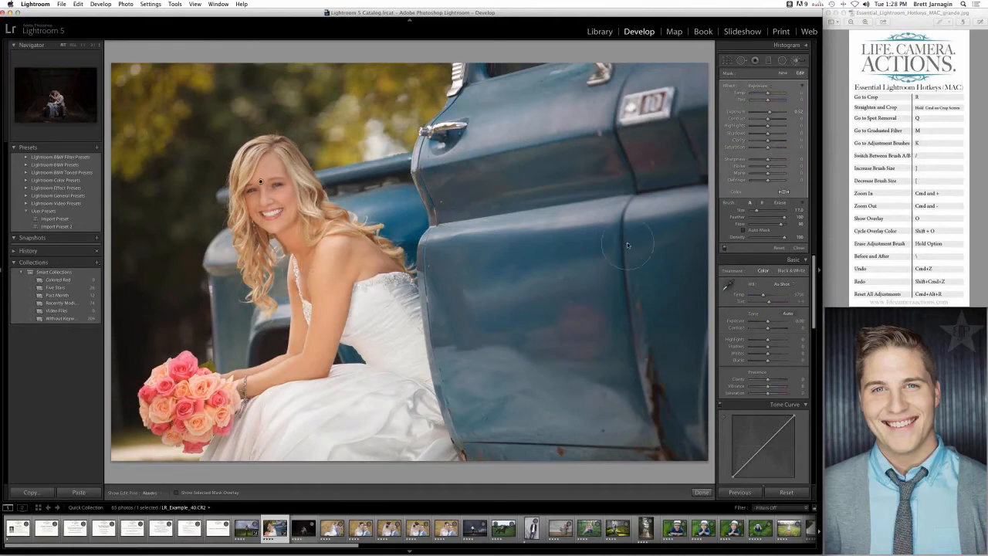
- Try a hard-edged brush with Feather at 0 across the truck door and undo the stroke
key(h)
drag(751, 218, 749, 219)
mouse_move(514, 278)
mouse_down()
mouse_move(519, 310)
mouse_move(579, 322)
mouse_move(585, 221)
mouse_move(650, 288)
mouse_up()
key(super+z)
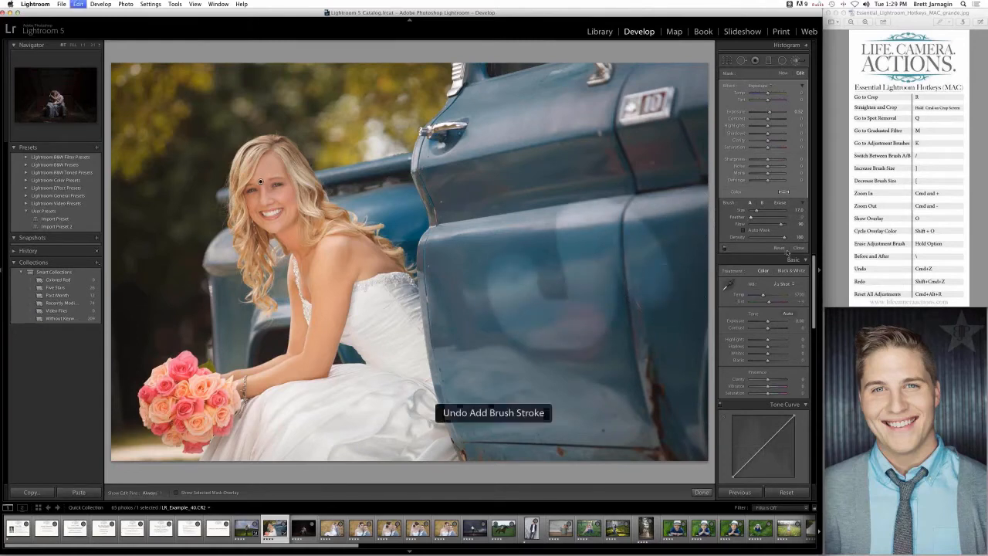
- Restore Feather to 100, paint a soft stroke over the truck door, and delete the whole brush adjustment
click(784, 218)
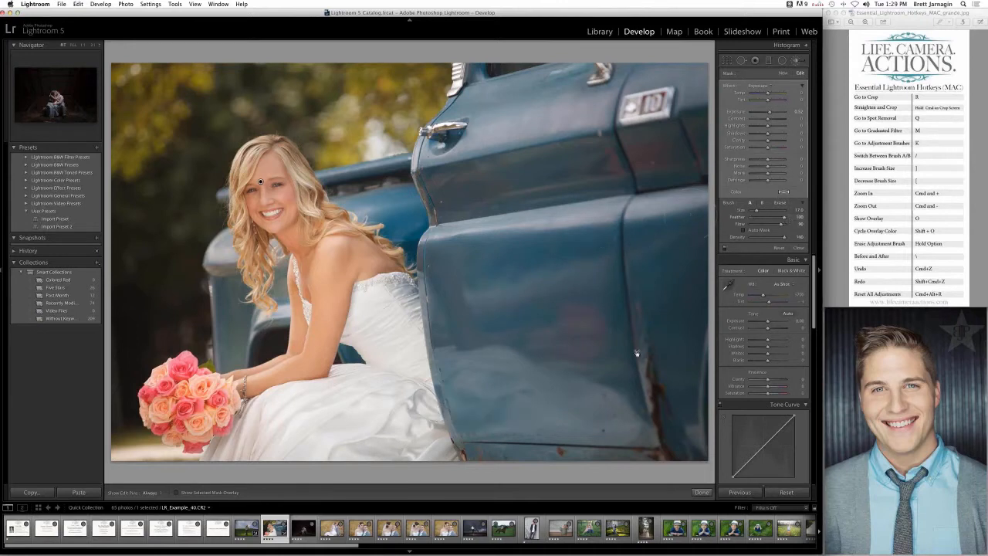
drag(592, 417, 469, 166)
key(h)
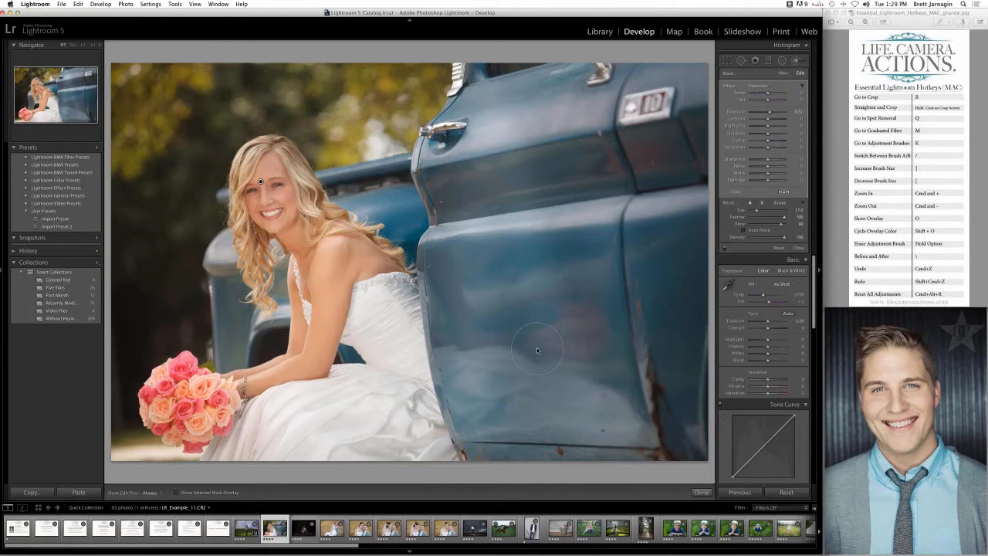
key(Delete)
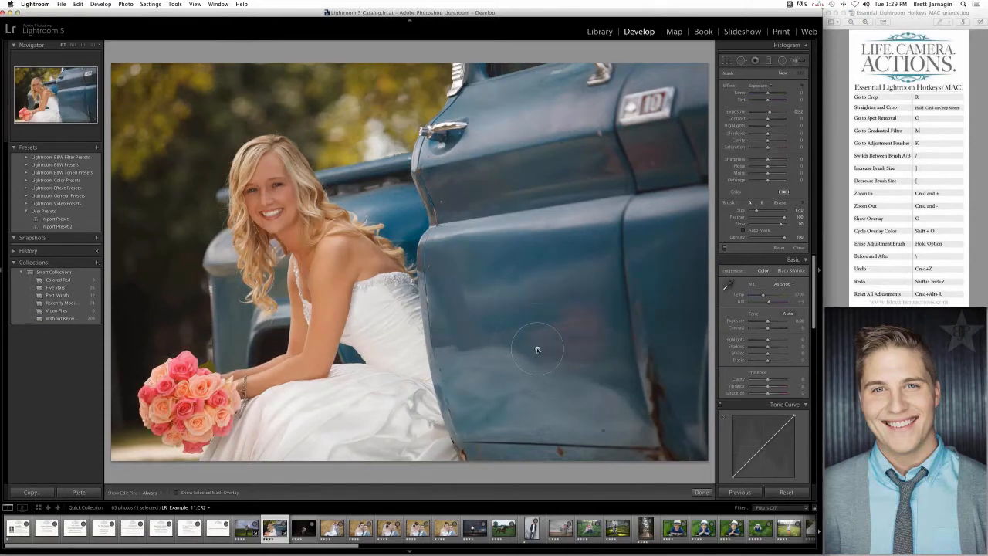
- Paint a new Exposure adjustment over the bride's face and hair, and extend it across the background and upper truck with a 21.0 brush
mouse_move(286, 202)
mouse_down()
mouse_move(272, 179)
mouse_move(299, 259)
mouse_move(340, 282)
mouse_move(305, 191)
mouse_move(310, 175)
mouse_up()
drag(263, 278, 250, 179)
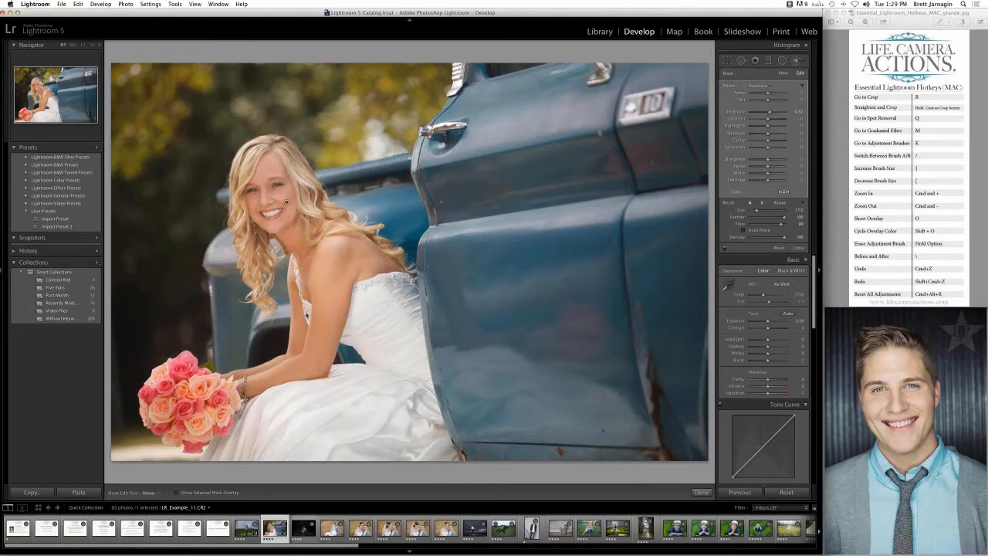
key(h)
key(])
key(])
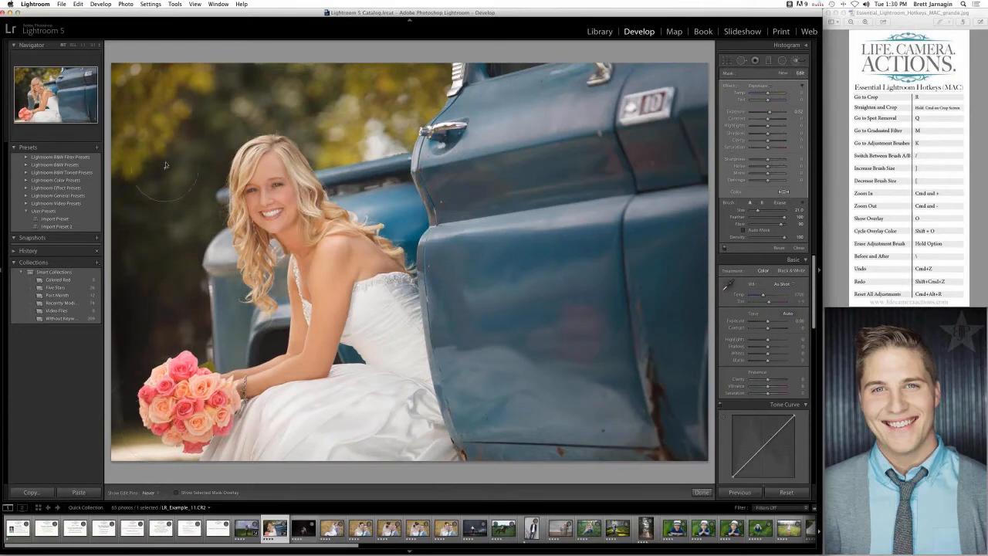
key(h)
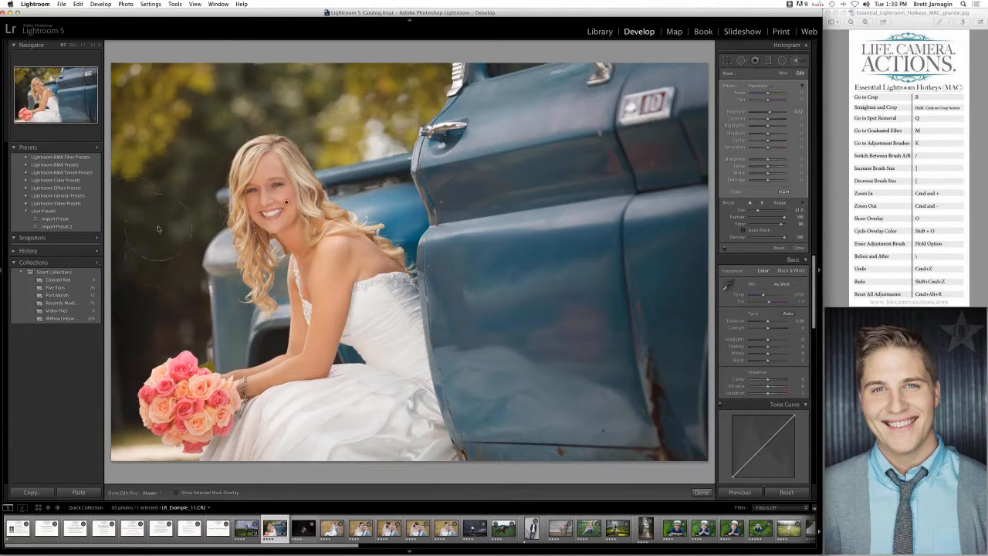
key(h)
drag(347, 100, 575, 121)
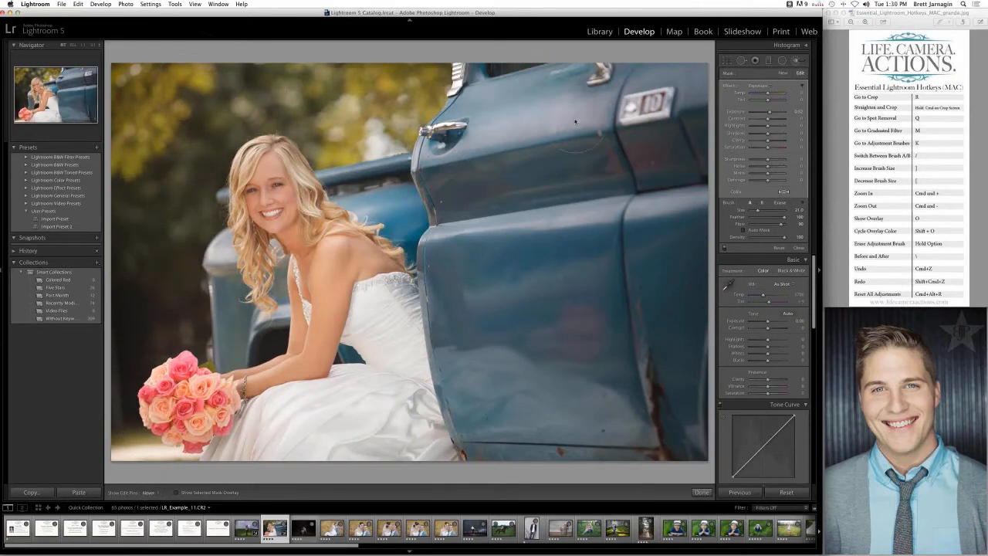
- Toggle the visibility of the edit pin and show the mask overlay of the brushed area
key(h)
key(h)
key(h)
key(o)
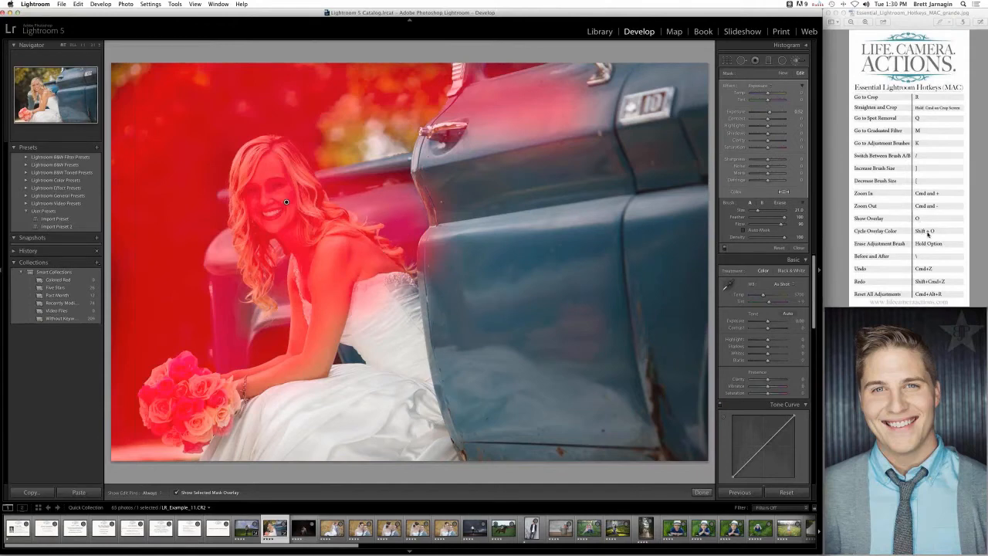
- Cycle the mask overlay through its colours, including green, white and red, and hide the overlay
key(shift)
key(shift+o)
key(shift+o)
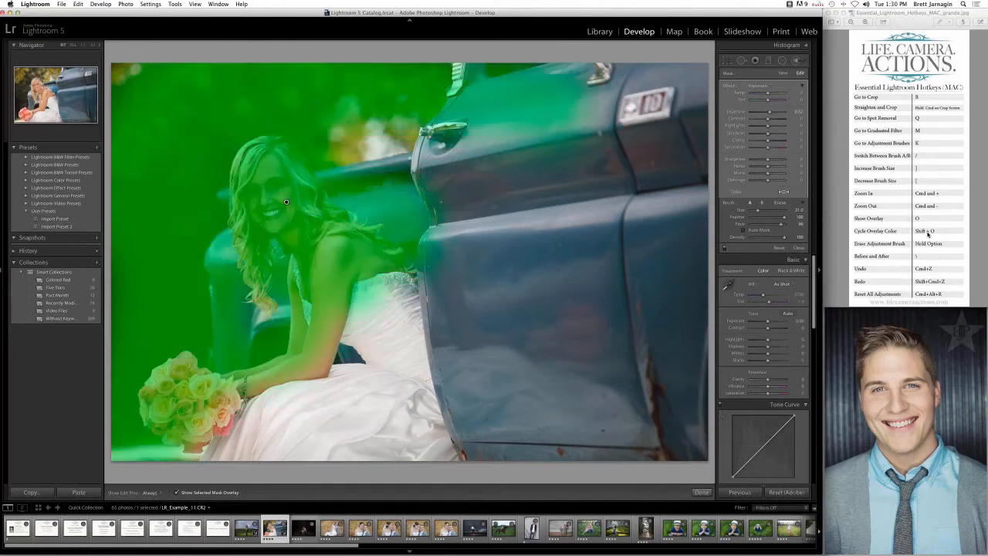
key(o)
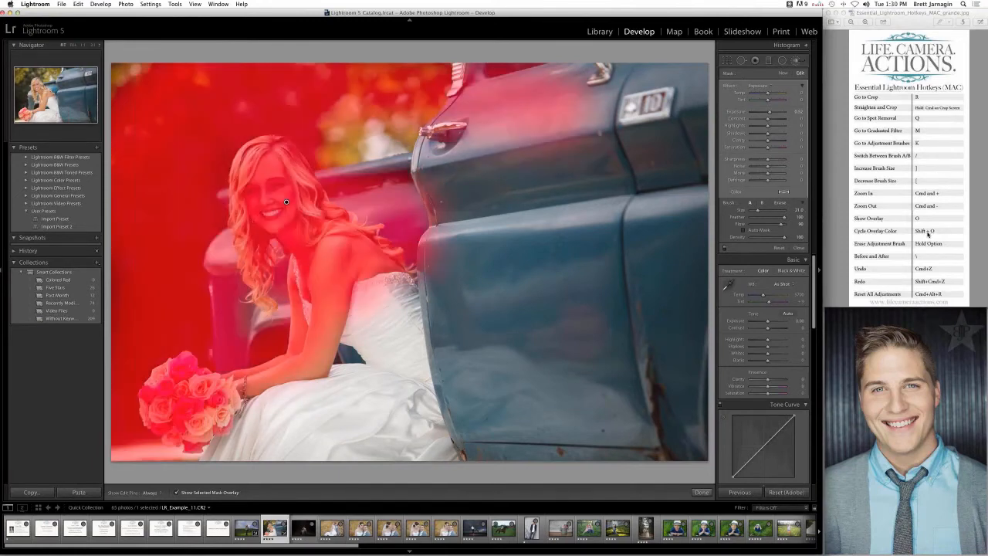
key(shift+o)
key(o)
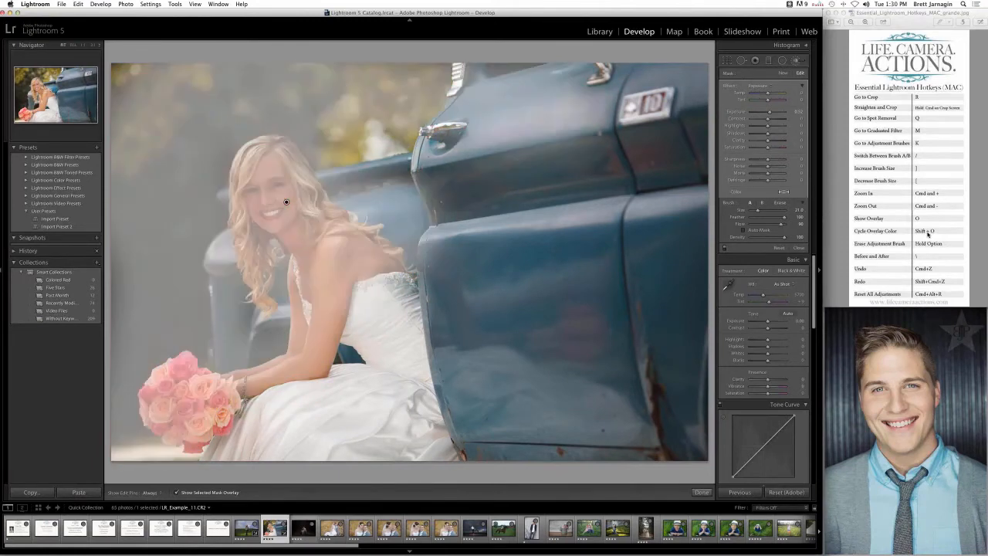
key(shift+o)
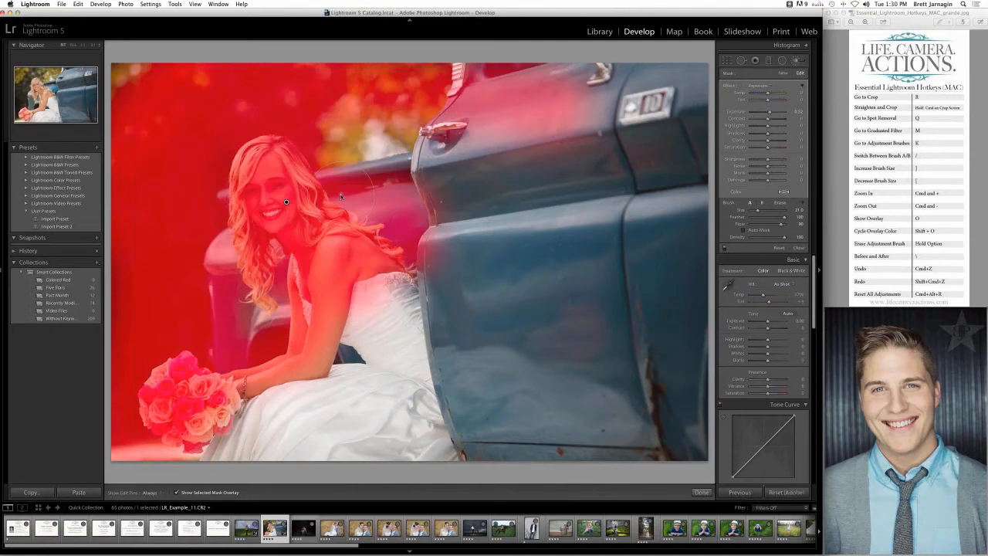
key(shift+o)
key(shift+o)
key(shift+o)
key(o)
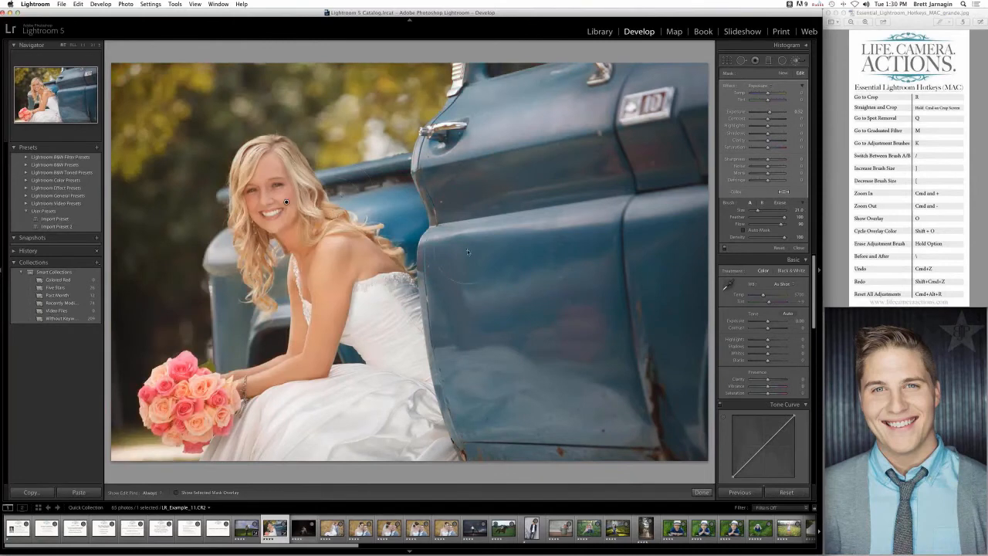
- Extend the brightening over the truck door with a 27.0 brush and show the edit pin
mouse_move(495, 387)
mouse_down()
mouse_move(509, 200)
mouse_move(539, 192)
mouse_move(617, 313)
mouse_move(573, 405)
mouse_up()
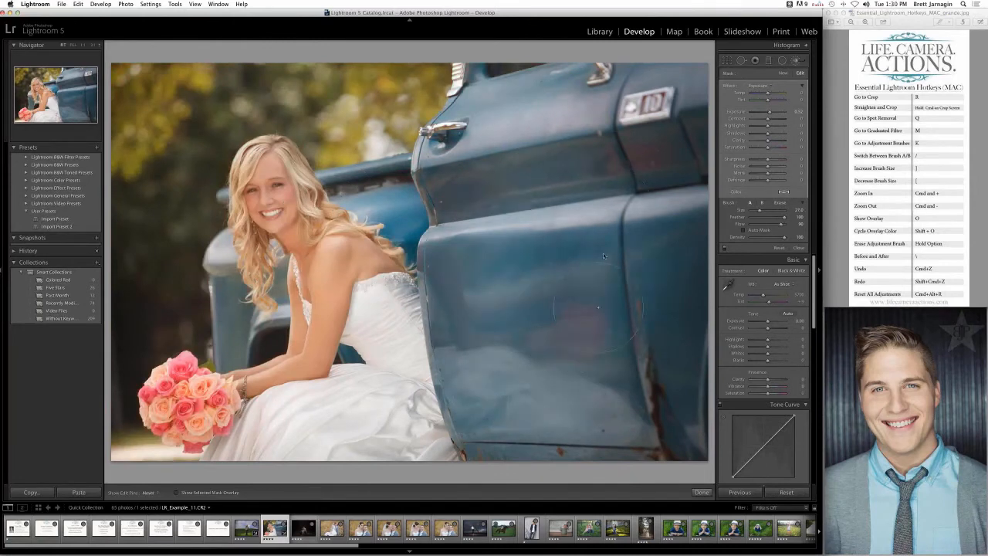
mouse_move(603, 254)
mouse_down()
mouse_move(681, 136)
mouse_move(674, 411)
mouse_move(641, 477)
mouse_move(590, 207)
mouse_move(544, 256)
mouse_move(460, 245)
mouse_move(448, 317)
mouse_move(463, 320)
mouse_move(441, 212)
mouse_move(622, 361)
mouse_move(680, 358)
mouse_move(683, 183)
mouse_move(509, 237)
mouse_up()
key(h)
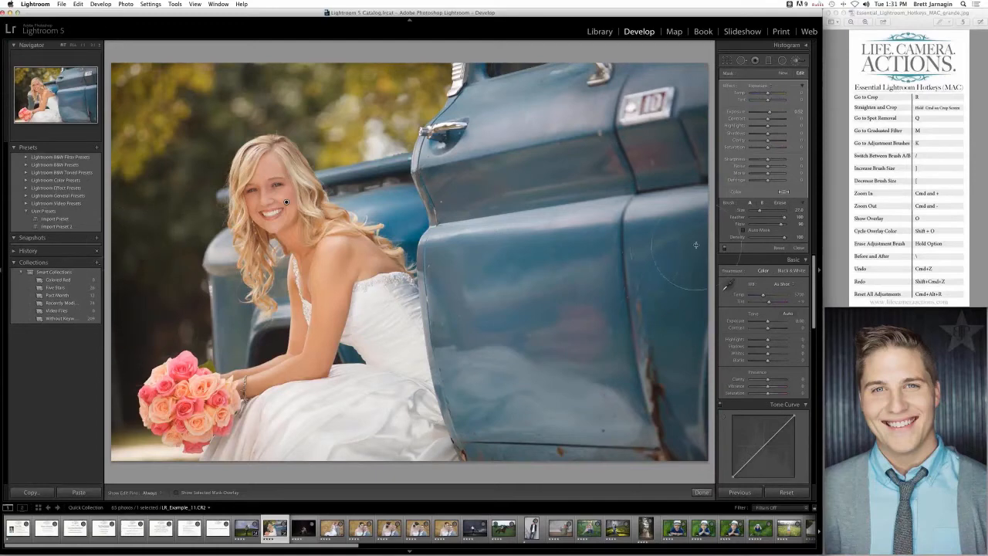
- Turn the brush adjustments off and on repeatedly to compare the photo with and without them
click(724, 248)
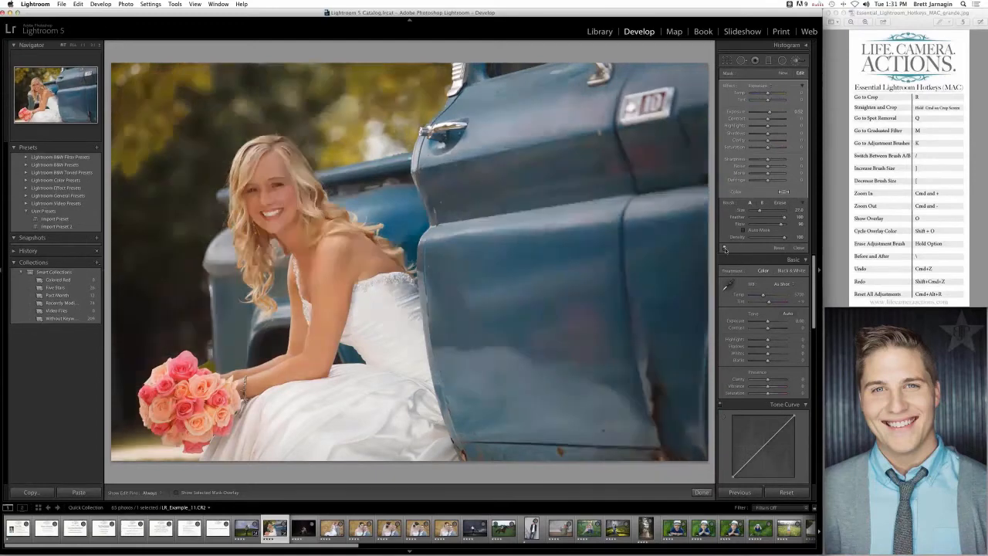
click(725, 248)
click(725, 249)
click(725, 248)
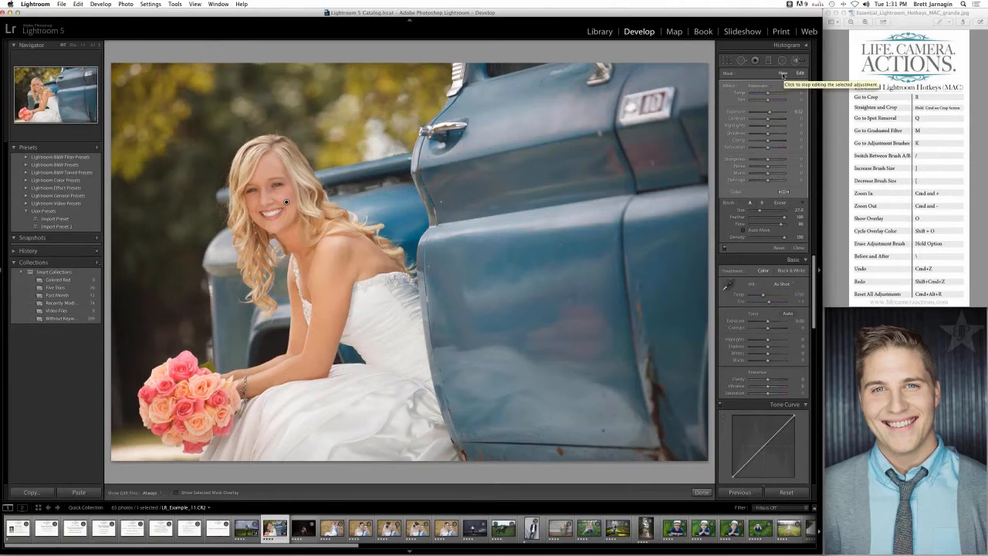
- Start a new Exposure brush adjustment, paint it over the dark background beside the bride, and toggle the edit pins
click(783, 74)
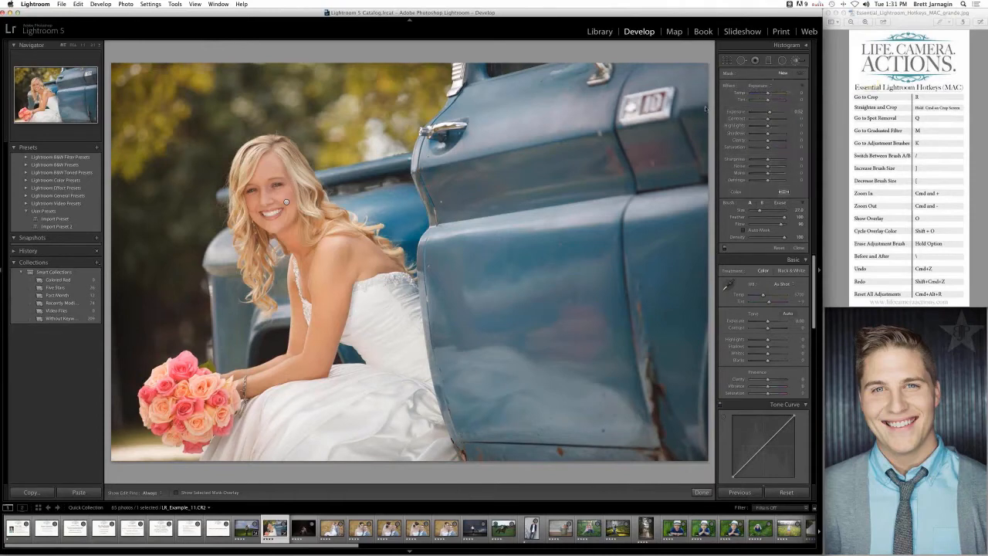
scroll(653, 131, down, 1)
key(h)
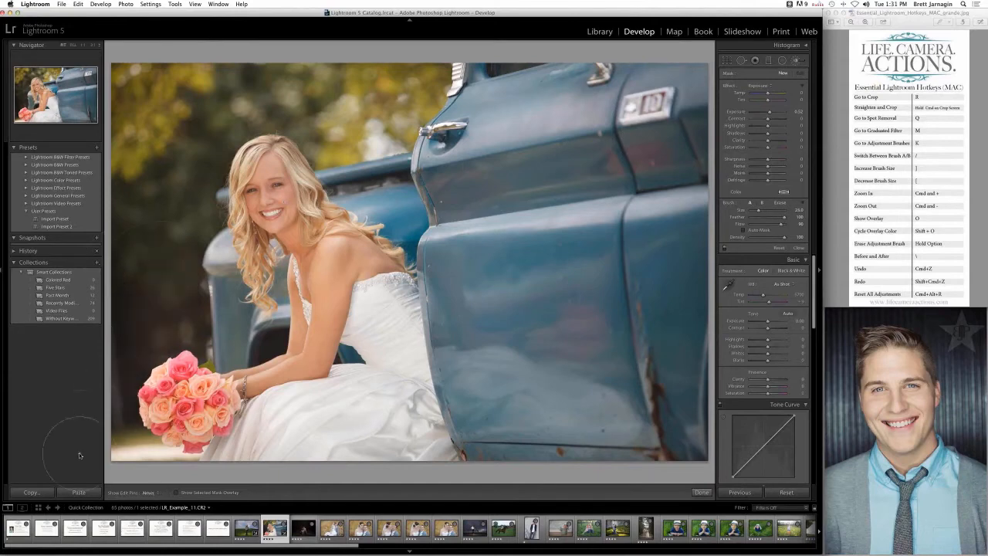
click(145, 268)
key(h)
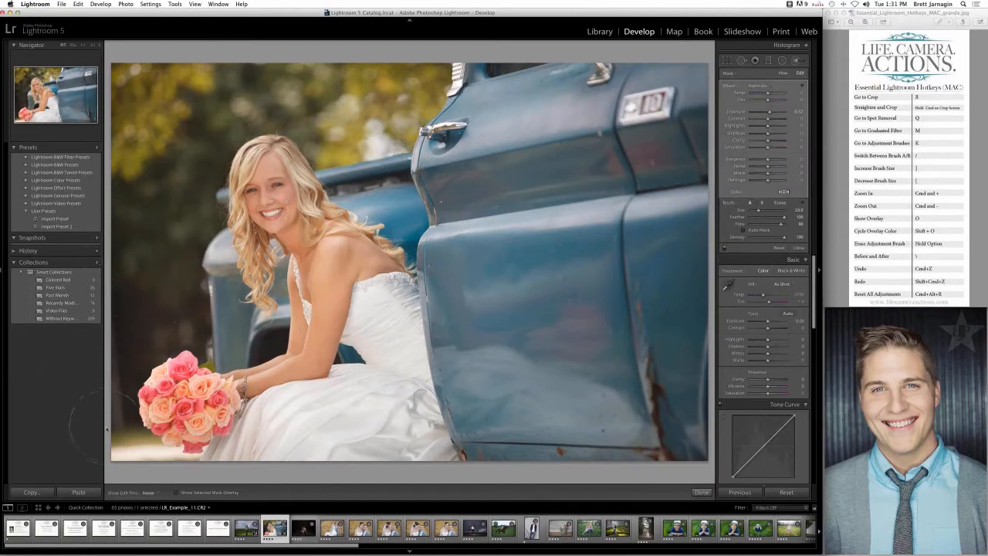
key(h)
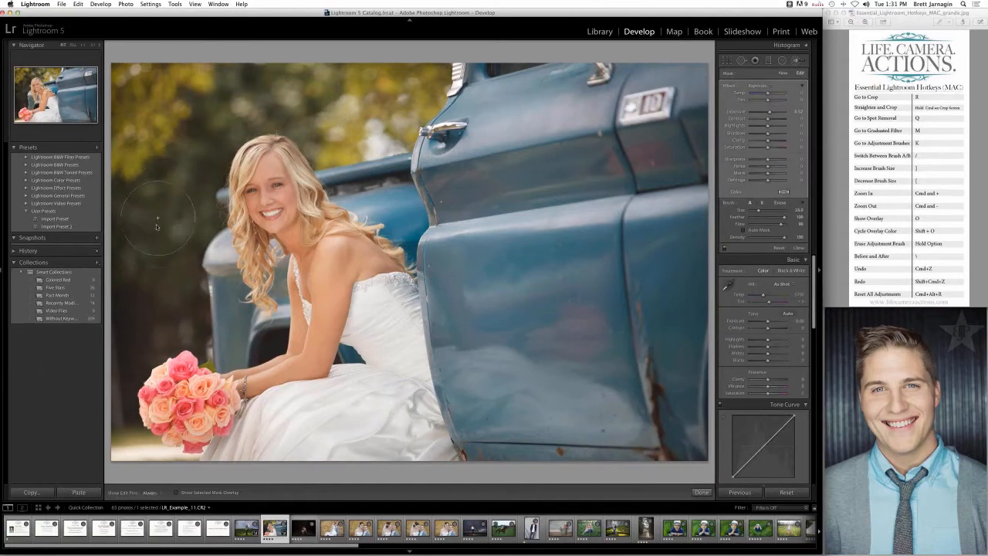
key(h)
key(h)
- Try the Temp effect on the background brush adjustment and undo back to the Exposure effect
click(757, 87)
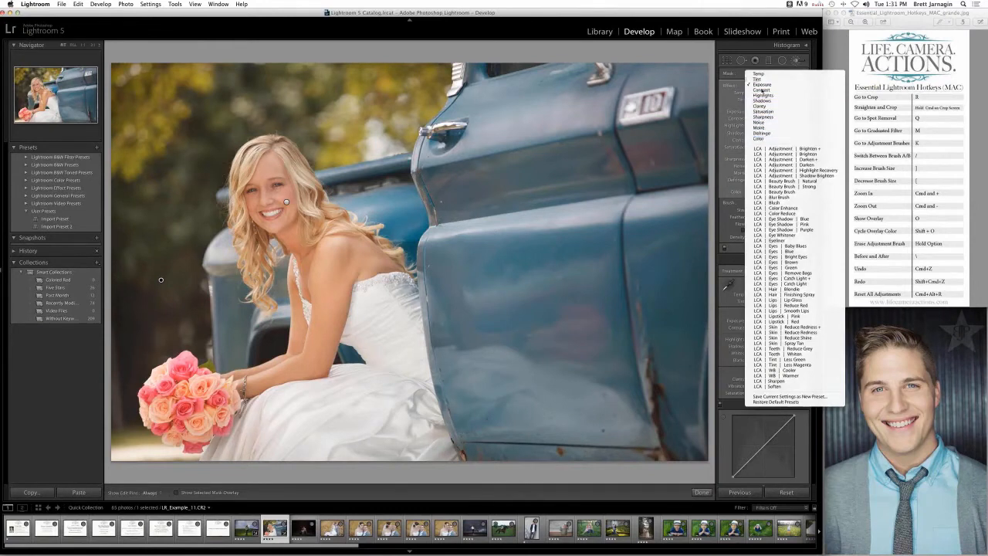
click(763, 78)
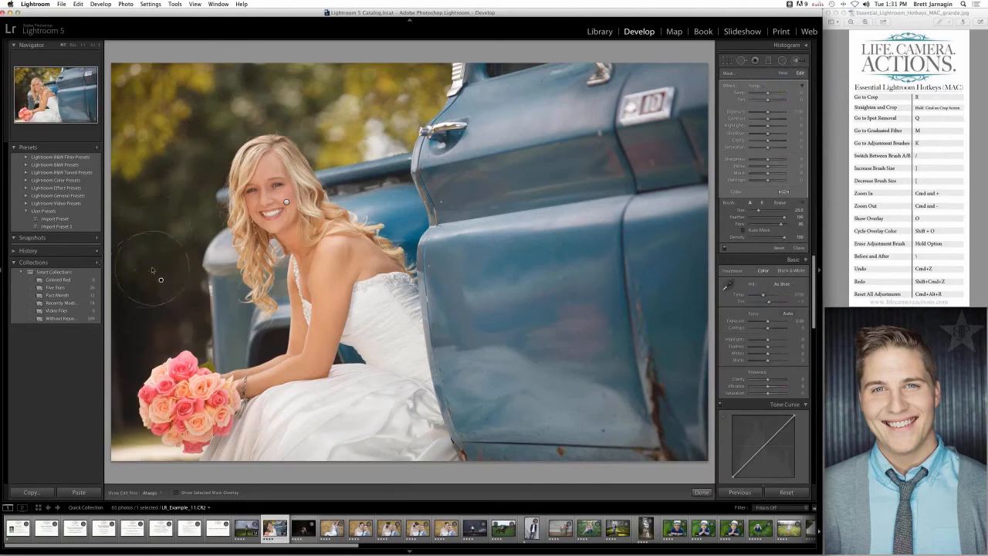
key(super+z)
key(super+z)
click(760, 86)
click(760, 95)
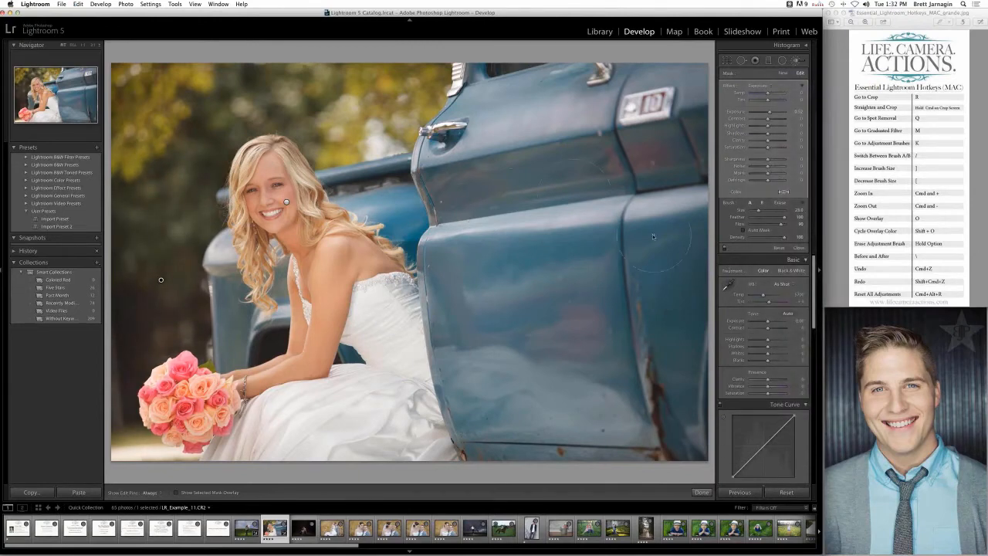
- Close the Adjustment Brush and set the photo's Exposure to +0.20, Highlights to -47 and Shadows to +33
click(797, 61)
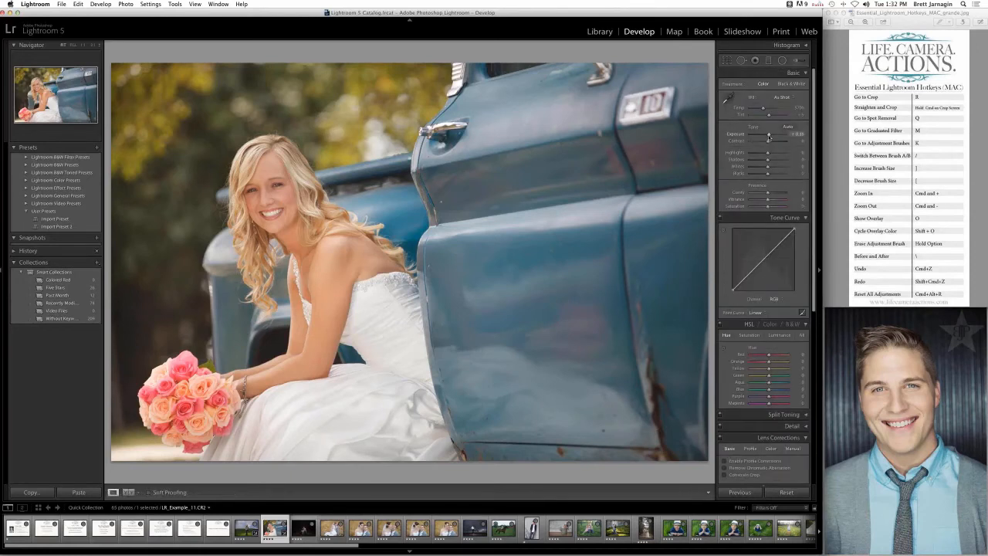
drag(768, 136, 768, 137)
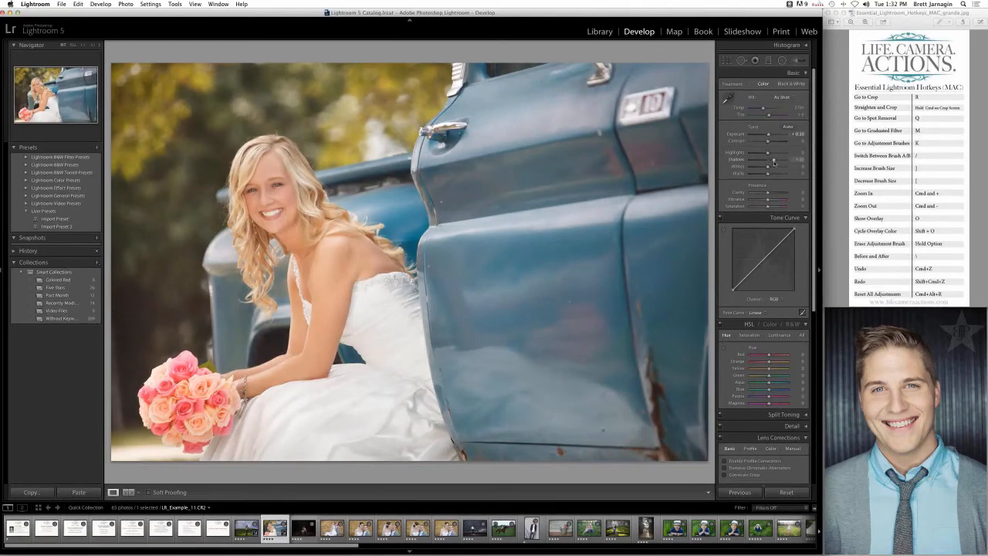
drag(774, 162, 770, 163)
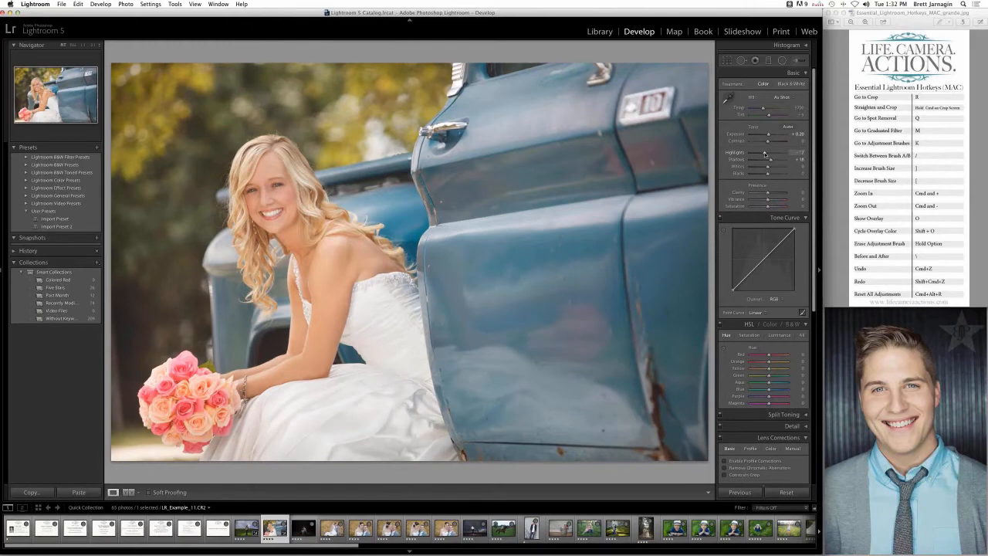
drag(765, 154, 757, 154)
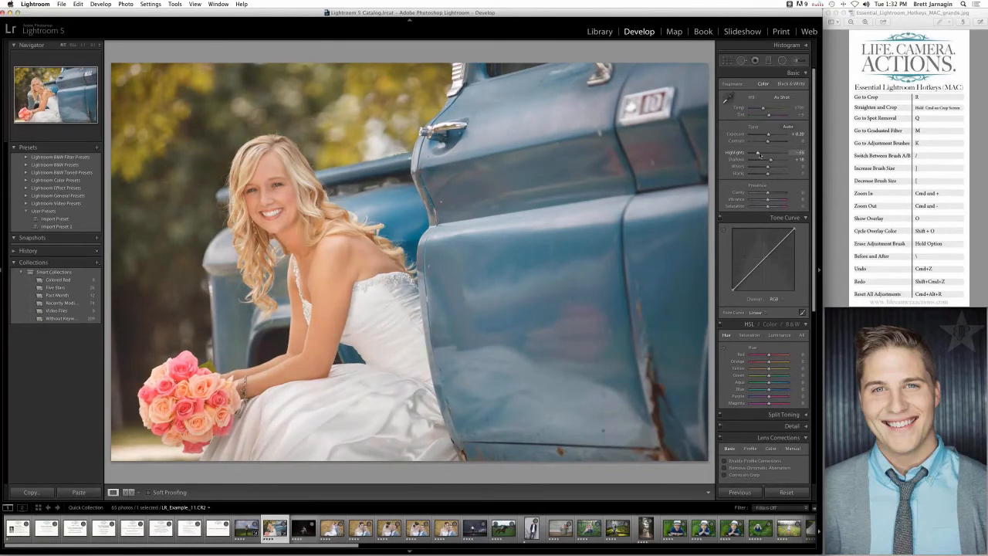
drag(760, 155, 757, 155)
- Reopen the Adjustment Brush and zoom in on the bride's face
click(796, 62)
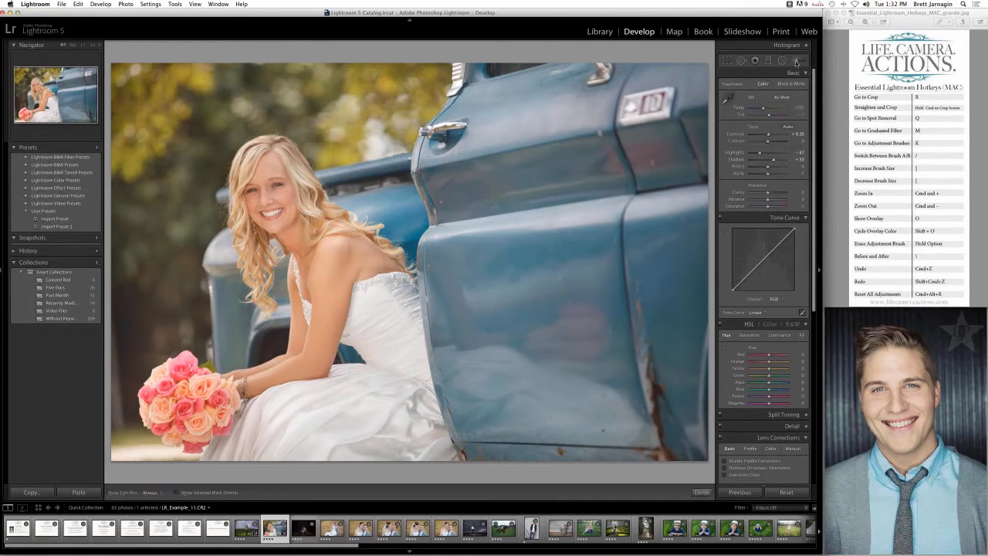
key(super+equal)
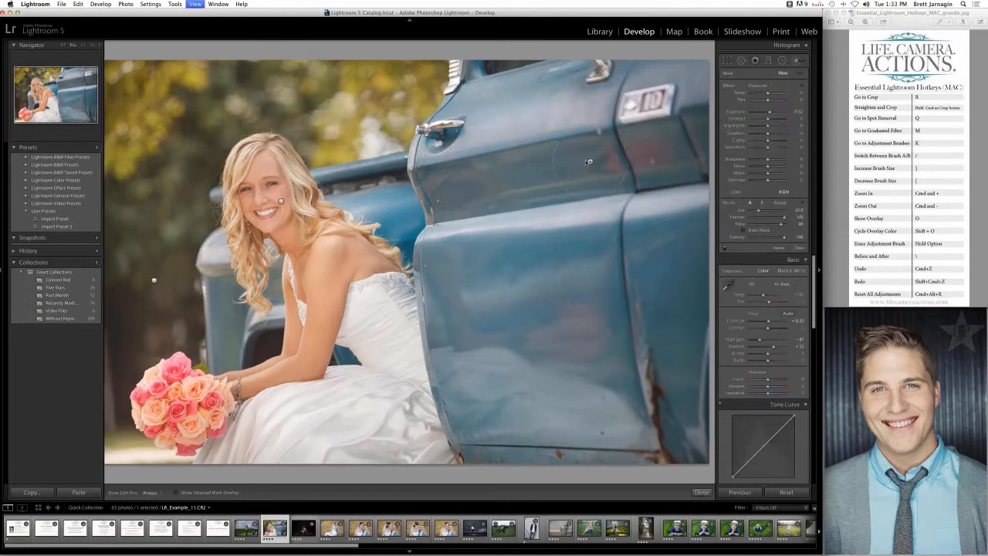
key(super+equal)
drag(423, 184, 626, 283)
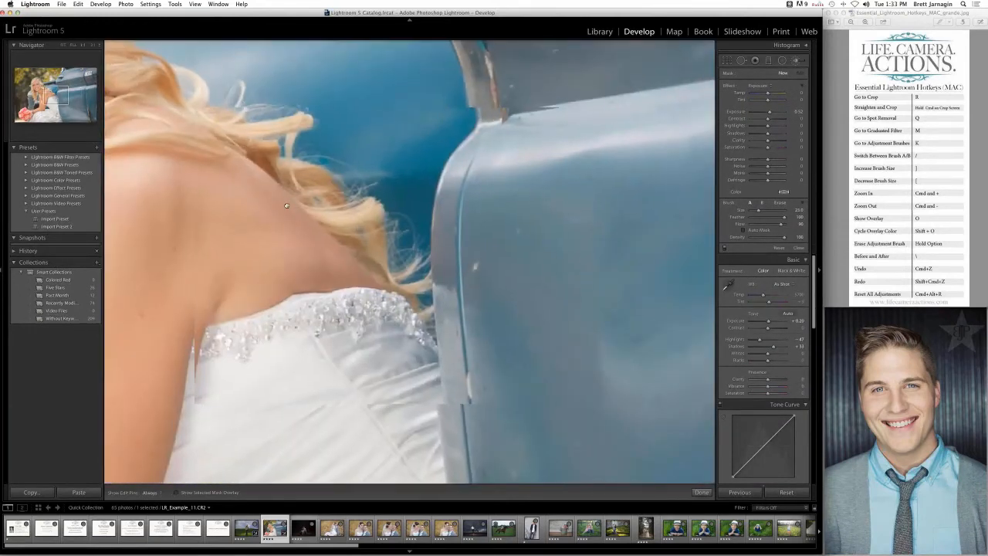
drag(286, 205, 425, 258)
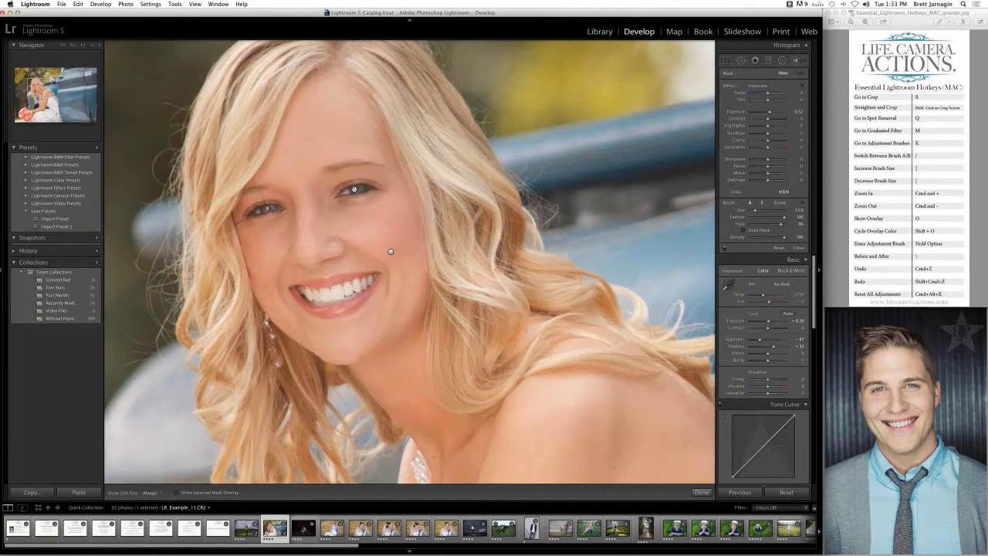
click(355, 189)
drag(354, 189, 416, 222)
key(Delete)
- Set the brush Exposure to 0.42 and paint beneath the bride's eye with the edit pins hidden
drag(797, 115, 793, 113)
key(h)
key(bracketright)
key(bracketright)
key(bracketright)
mouse_move(350, 190)
mouse_down()
mouse_move(370, 190)
mouse_move(351, 190)
mouse_up()
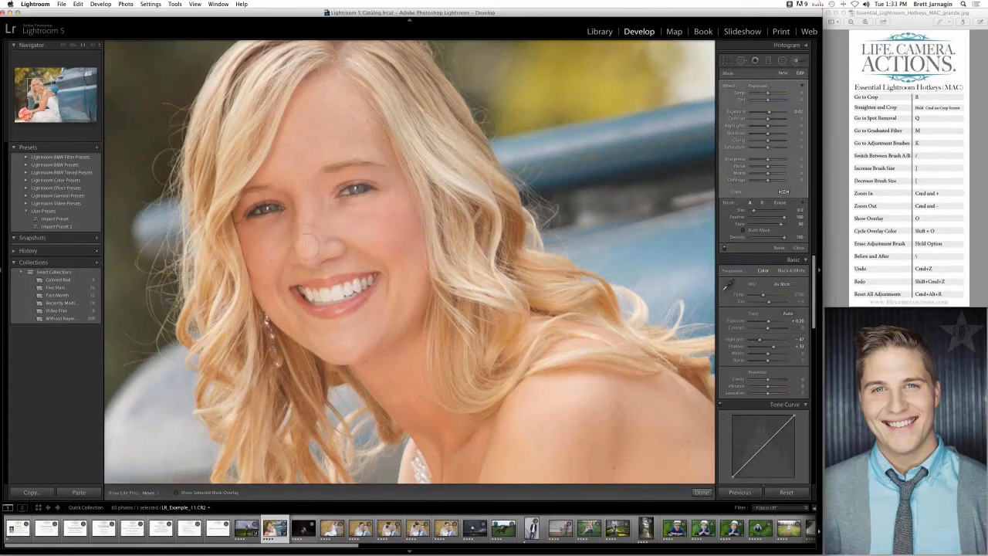
- Undo the last stroke on the face, fine-tune the under-eye adjustment's Exposure, and check it with the edit pins hidden
key(h)
key(super+z)
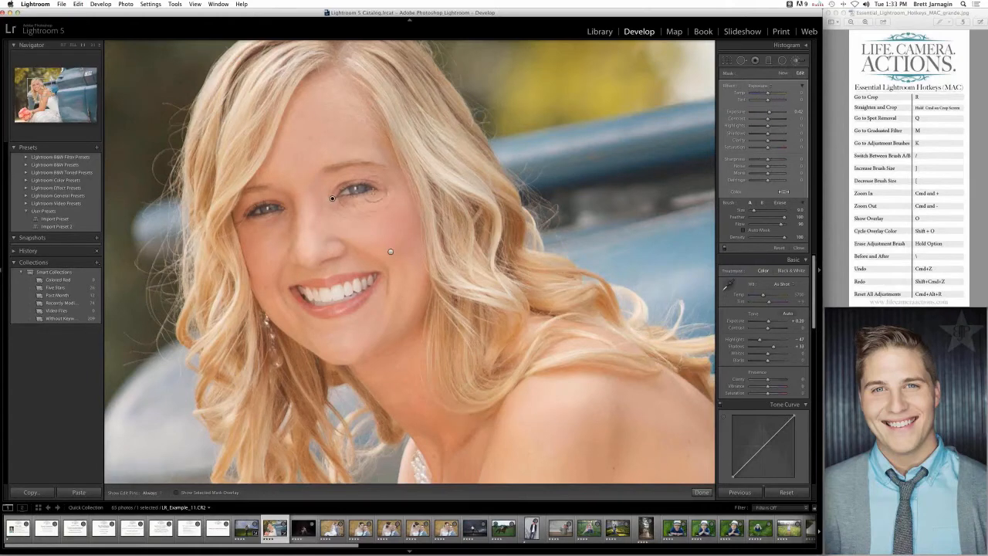
key(h)
key(h)
mouse_move(769, 113)
mouse_down()
mouse_move(778, 113)
mouse_move(769, 113)
mouse_up()
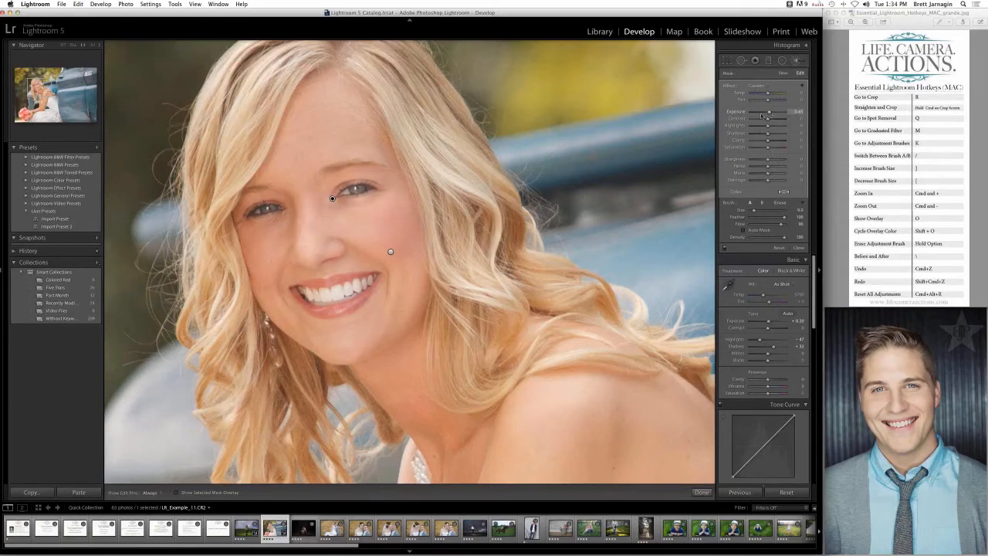
key(h)
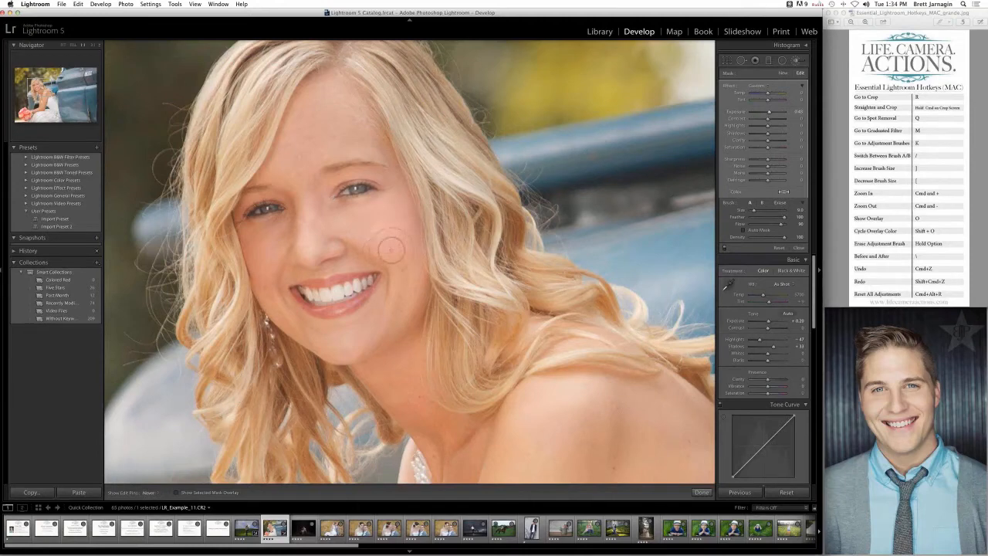
key(h)
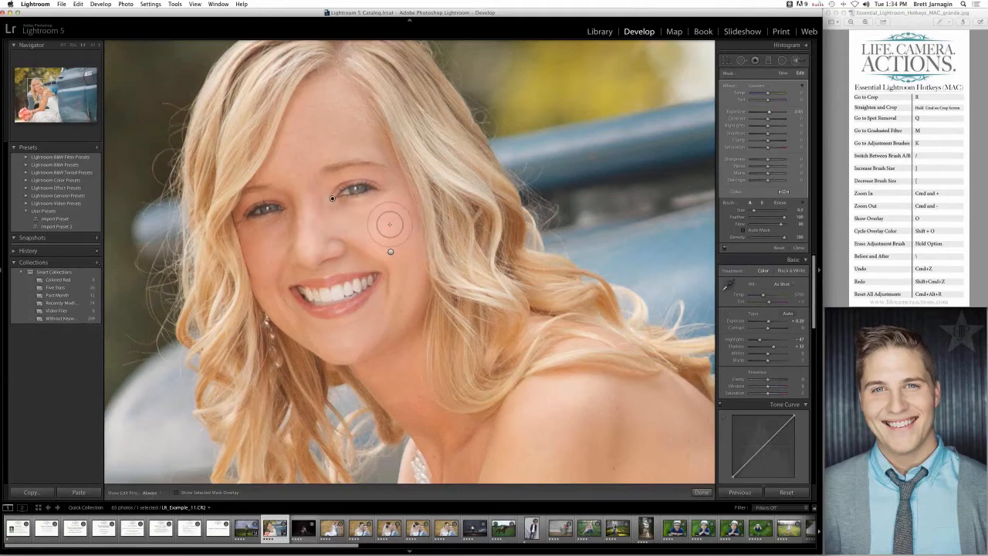
- Undo the last change, reselect the under-eye adjustment, and paint it beneath the bride's other eye
key(super+z)
key(h)
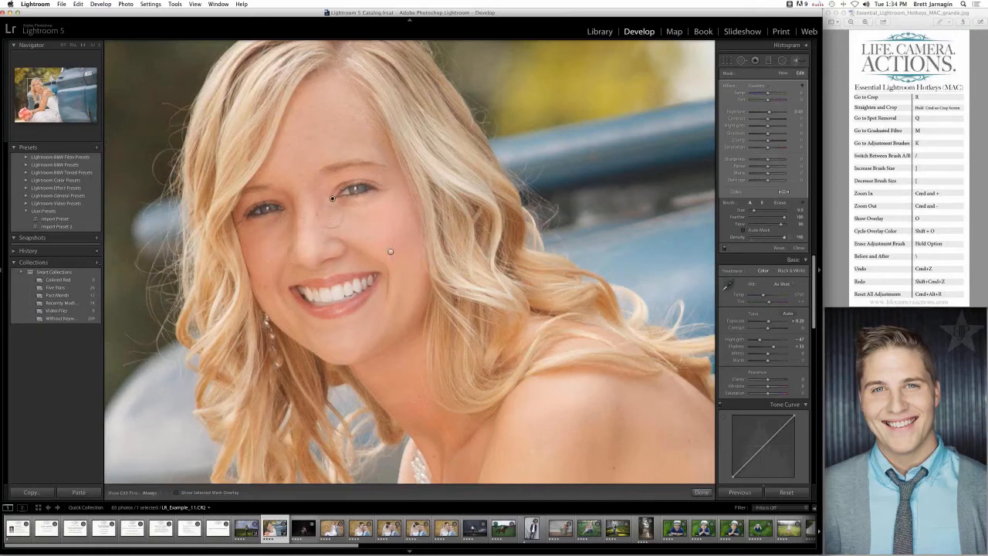
click(332, 198)
drag(284, 220, 260, 235)
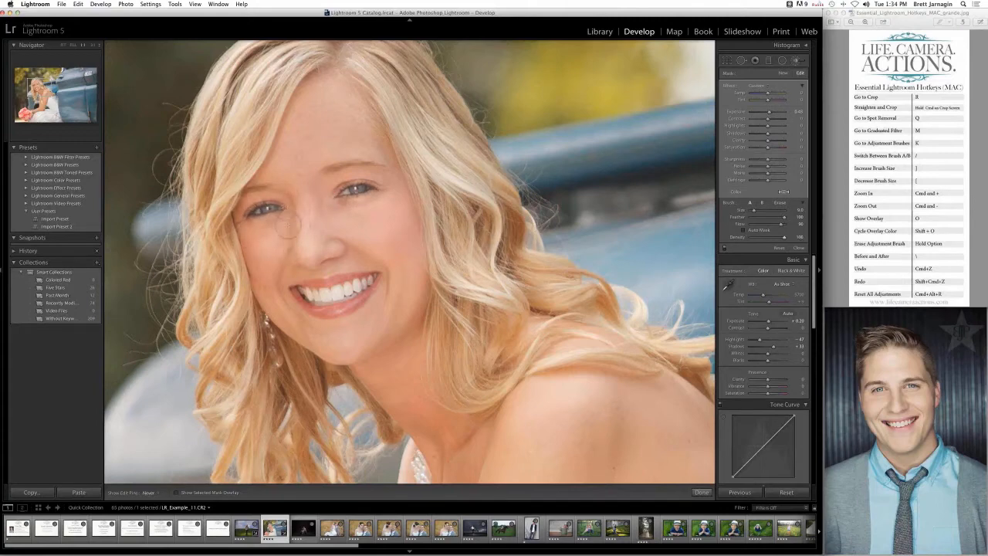
key(h)
- Lower the brush Density to about half and toggle the visibility of the edit pins
drag(768, 239, 788, 238)
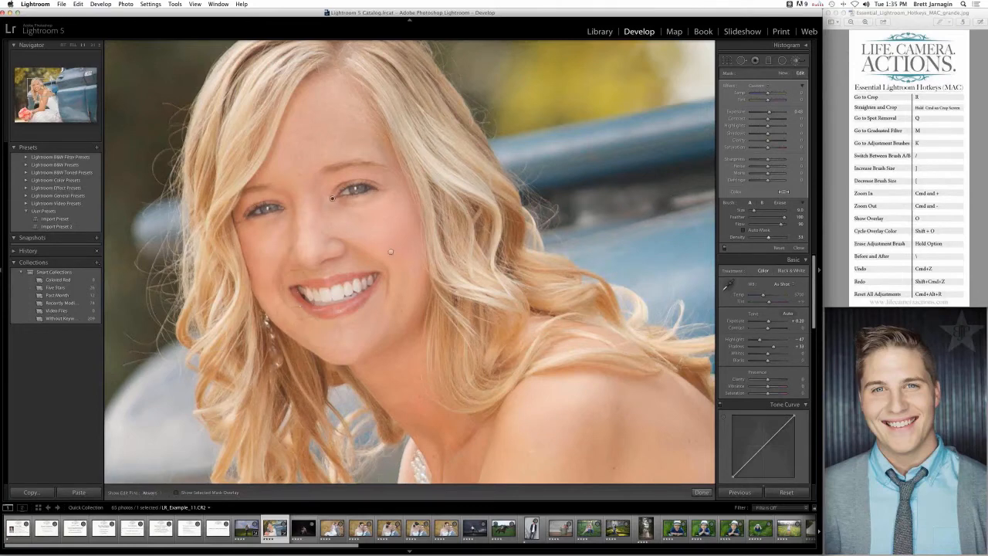
key(h)
key(h)
- Start a new Exposure brush adjustment and paint it over the bride's neck, chest and arm with a smaller brush
drag(333, 214, 295, 98)
click(778, 74)
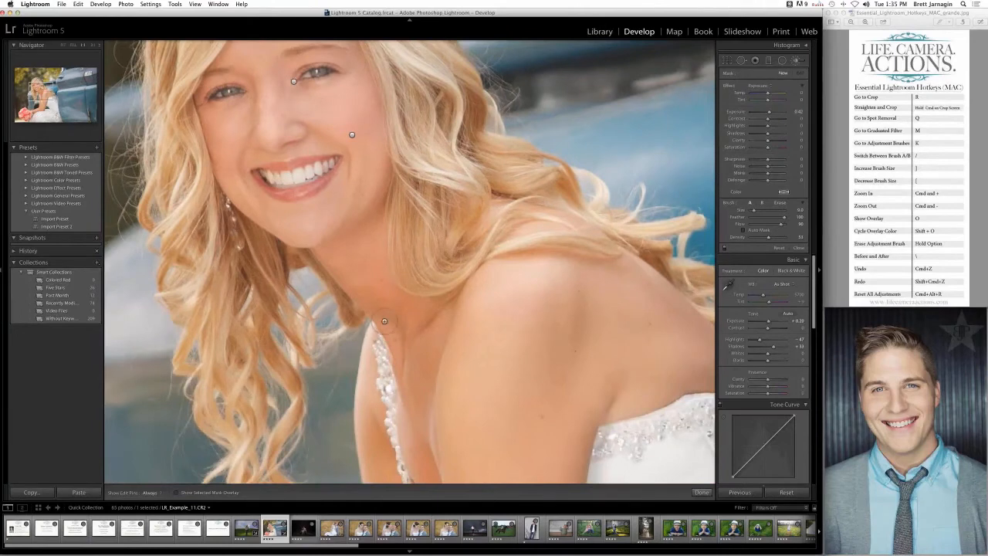
key(super+minus)
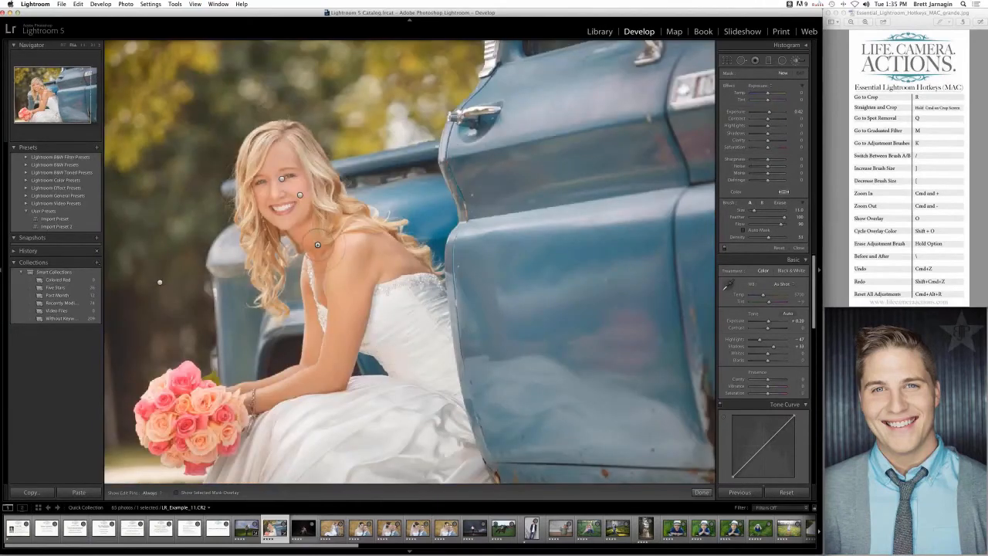
key(bracketleft)
key(bracketleft)
drag(317, 254, 318, 258)
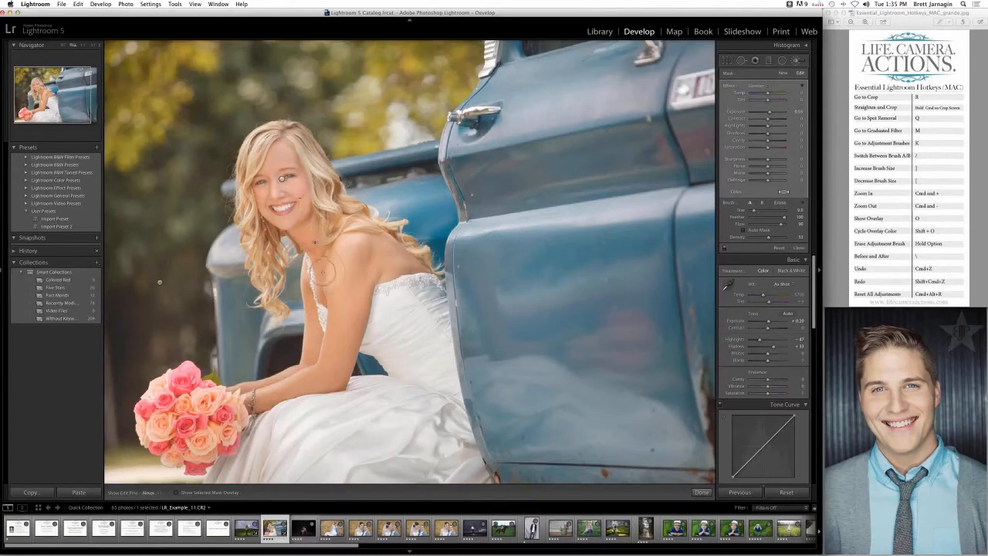
mouse_move(349, 330)
mouse_down()
mouse_move(286, 386)
mouse_move(240, 399)
mouse_move(266, 390)
mouse_move(352, 306)
mouse_move(356, 248)
mouse_move(384, 266)
mouse_move(358, 282)
mouse_move(316, 275)
mouse_up()
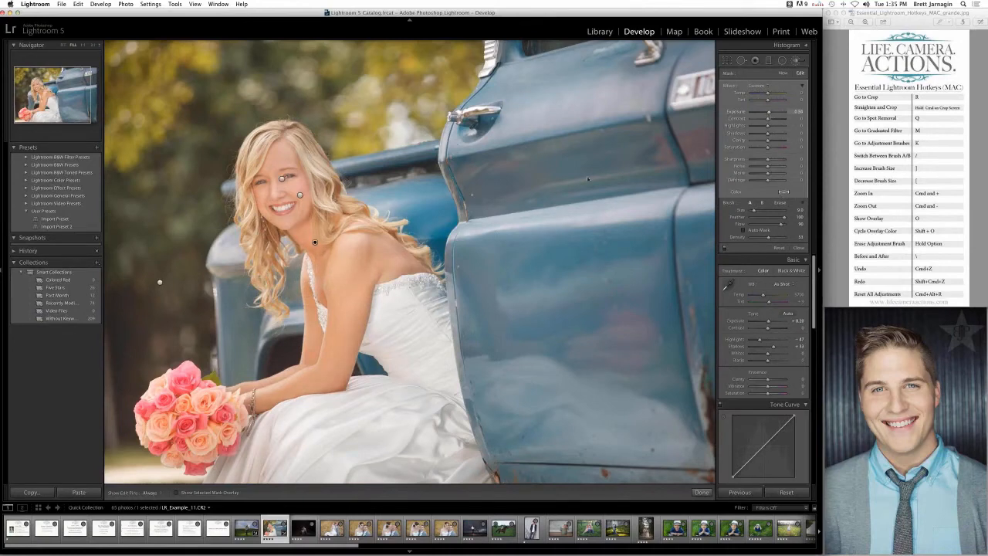
- Finish editing at the bride's under-eye adjustment and compare the photo before and after side by side
click(282, 179)
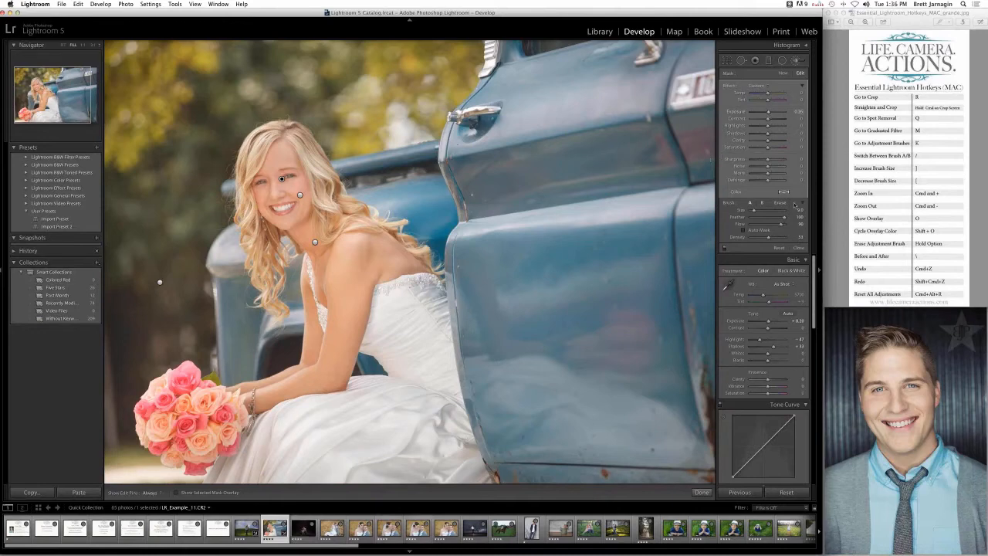
click(702, 492)
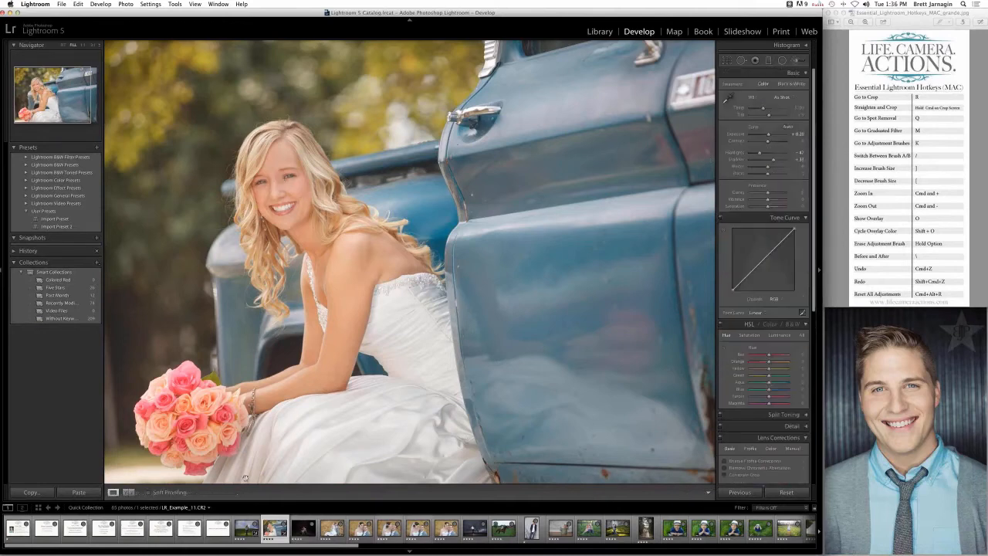
click(129, 492)
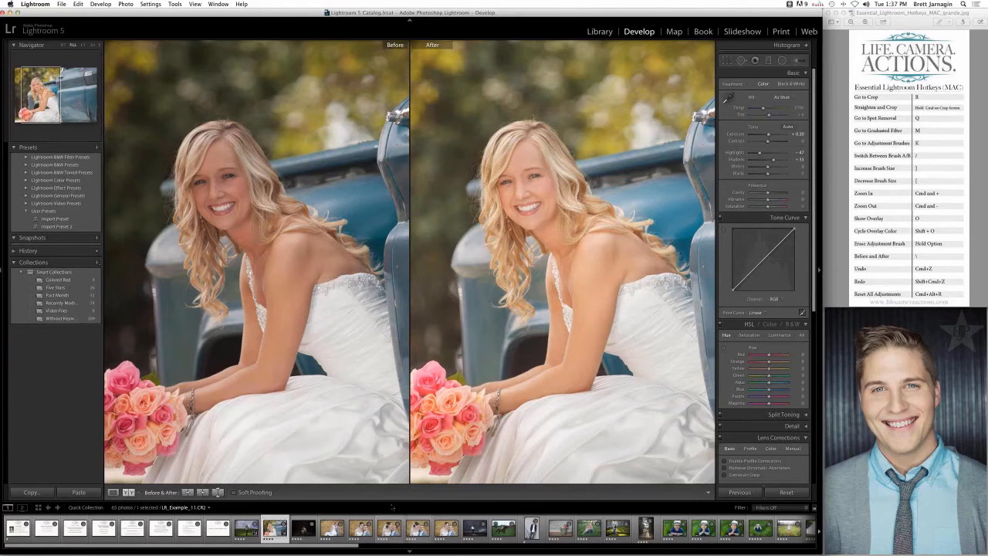
click(113, 492)
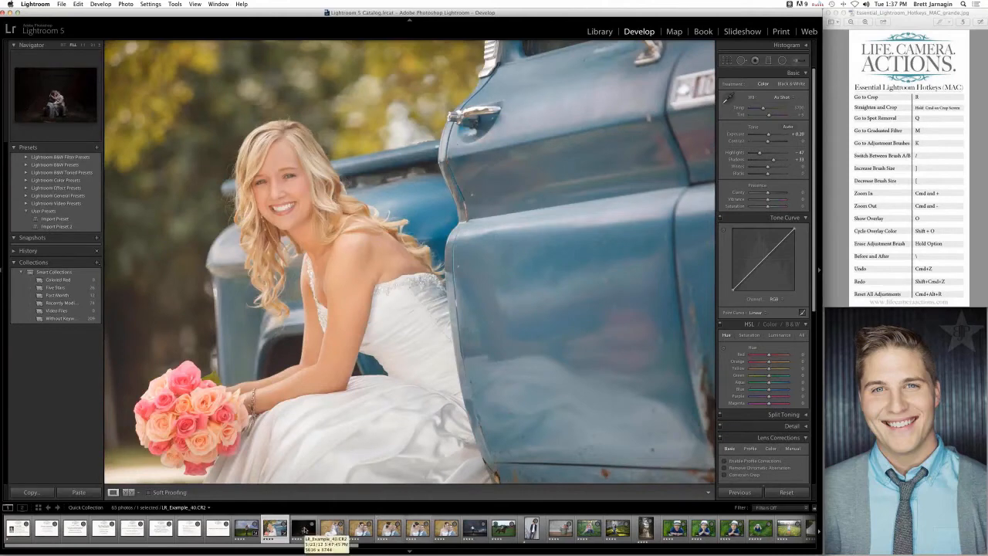
- Open the dark photo of the seated couple in the barn
click(304, 529)
click(275, 530)
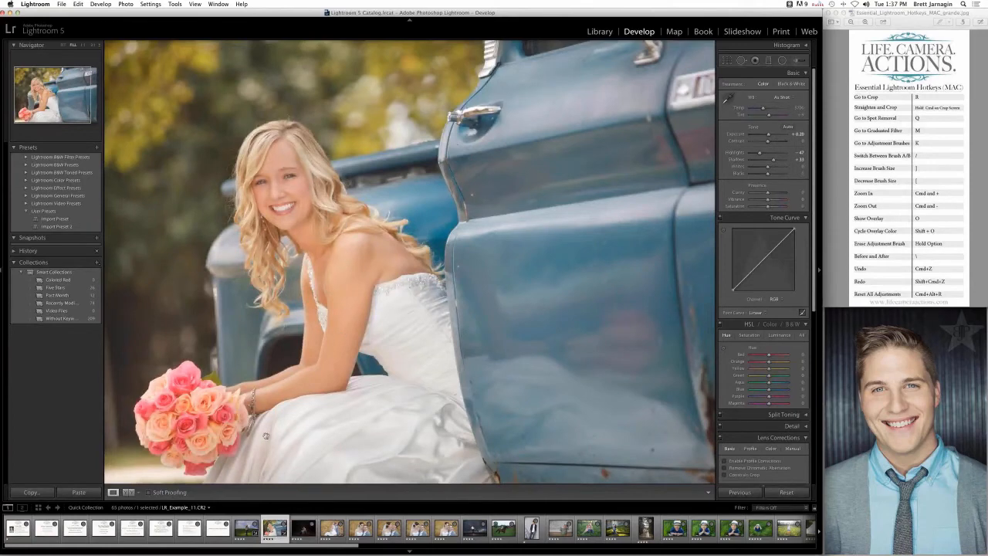
click(304, 529)
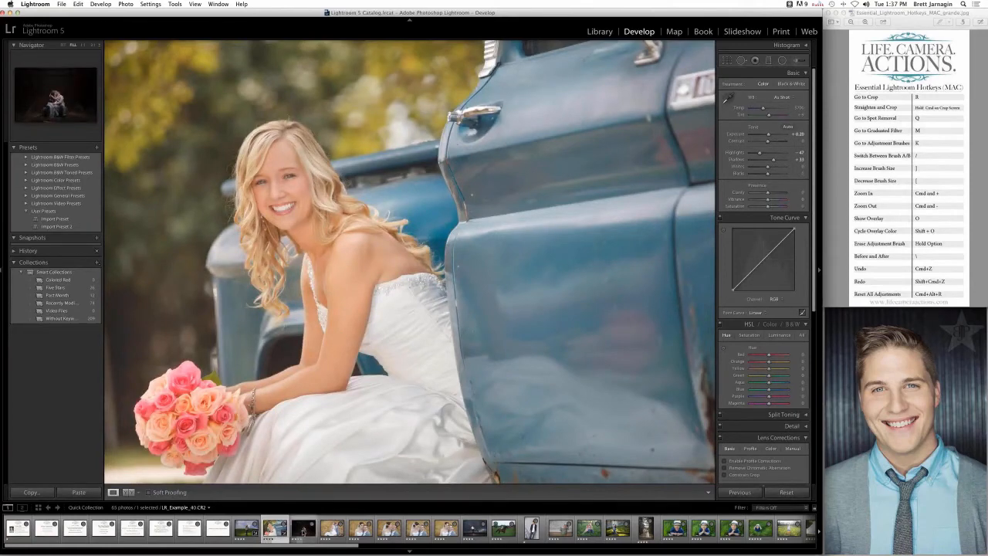
click(304, 529)
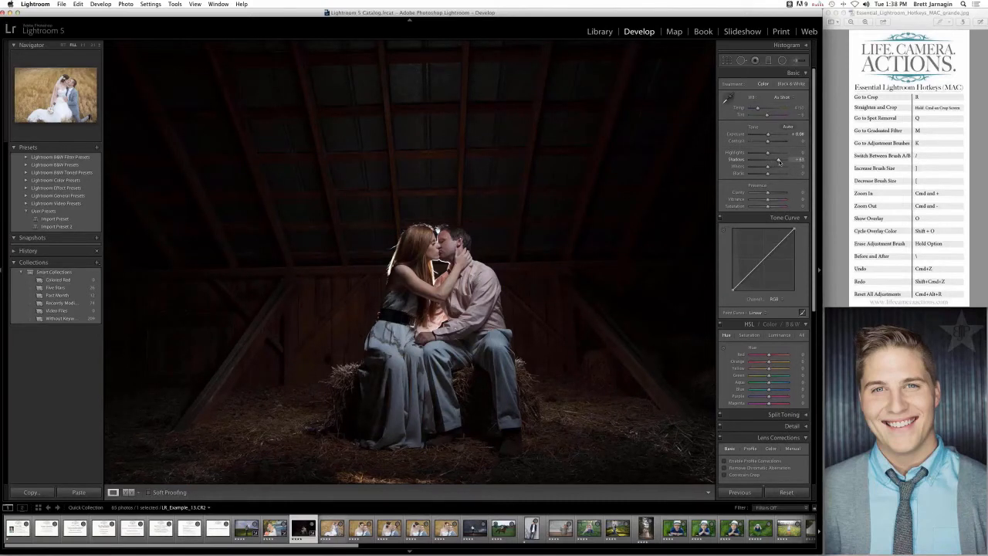
- Raise the barn photo's Shadows to +56 and Blacks to +74, and compare it before and after side by side
drag(778, 160, 779, 175)
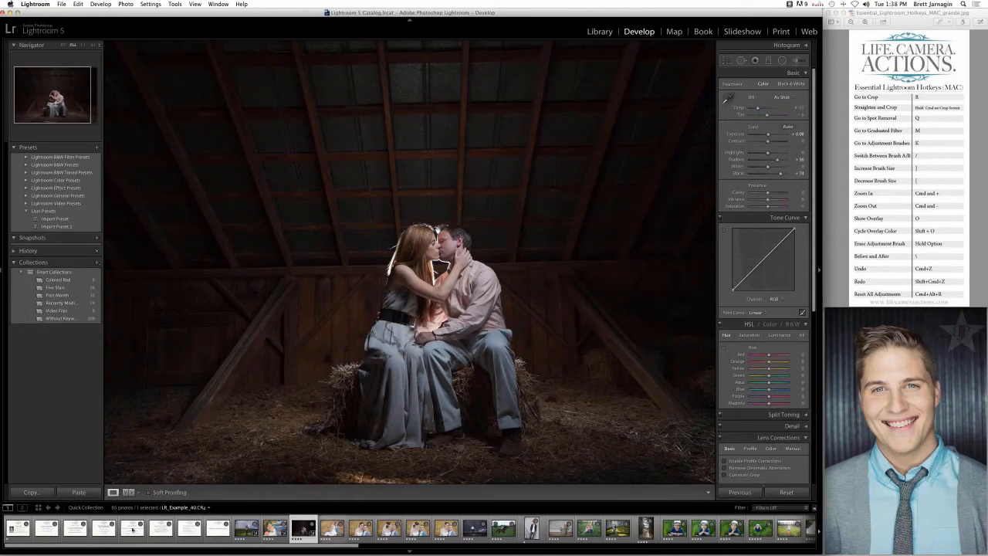
click(128, 491)
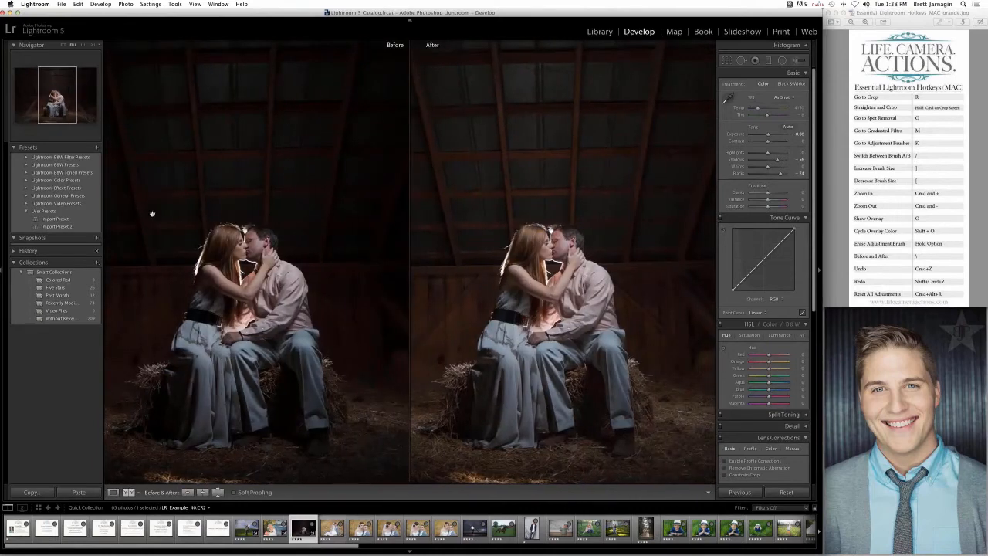
click(112, 492)
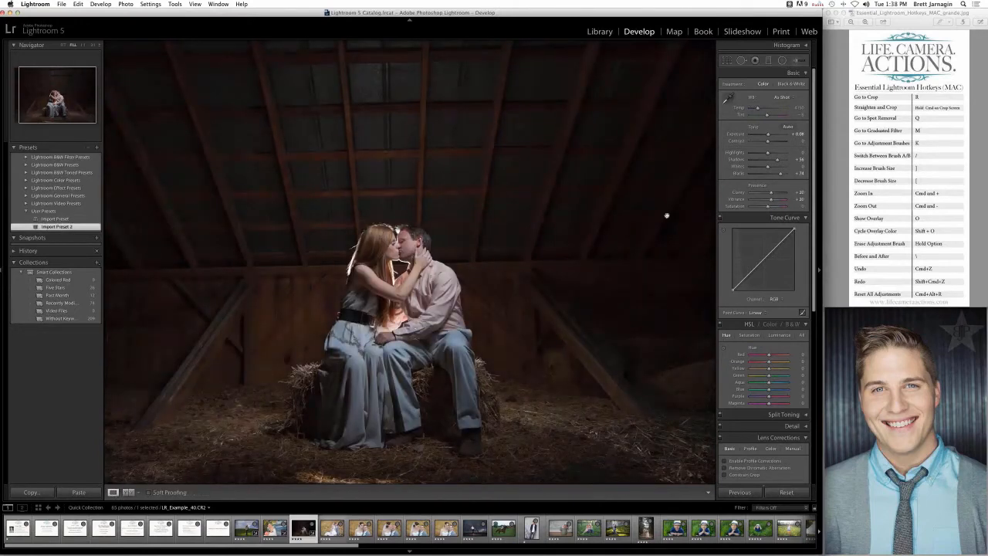
- Set the barn photo's Exposure to +0.45 and fully desaturate it with Saturation at -100
drag(768, 135, 770, 136)
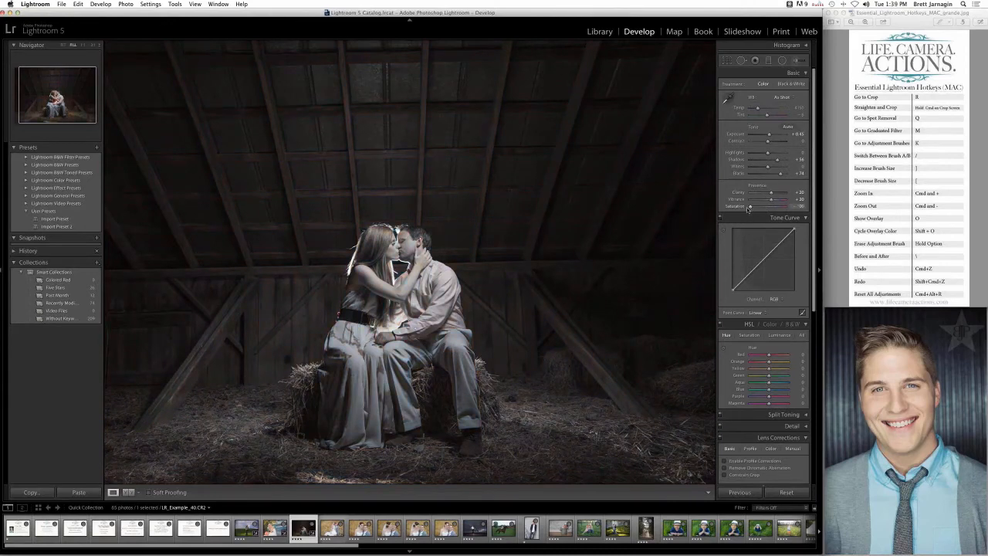
drag(748, 208, 737, 218)
drag(164, 13, 173, 13)
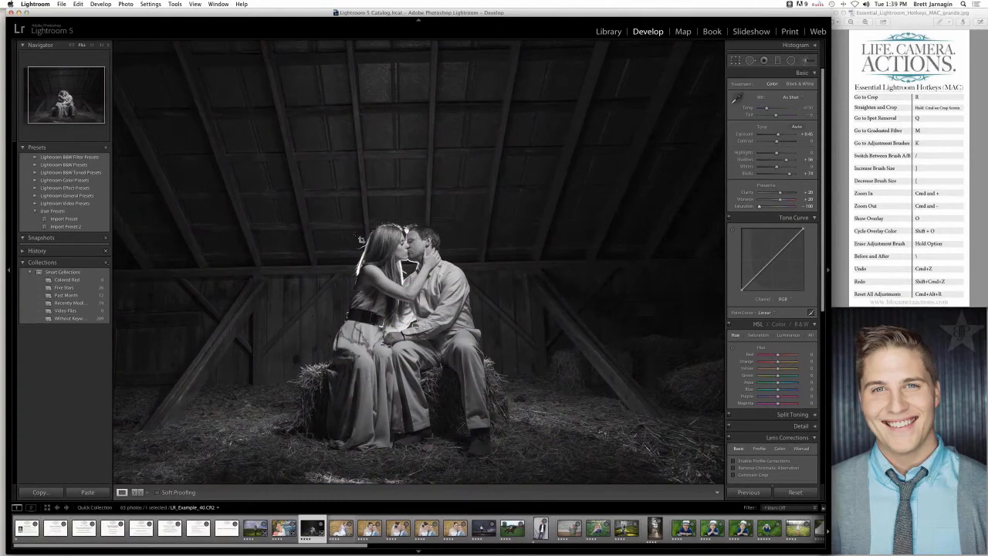
- Straighten the barn photo along the horizontal wall beam by about 0.75 degrees and crop it tighter from the upper edge
key(r)
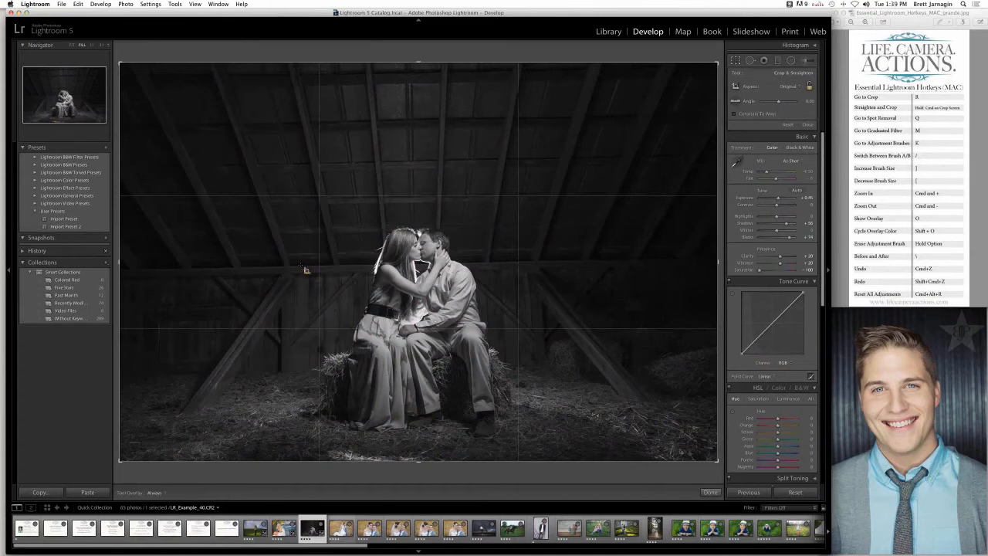
drag(294, 266, 558, 263)
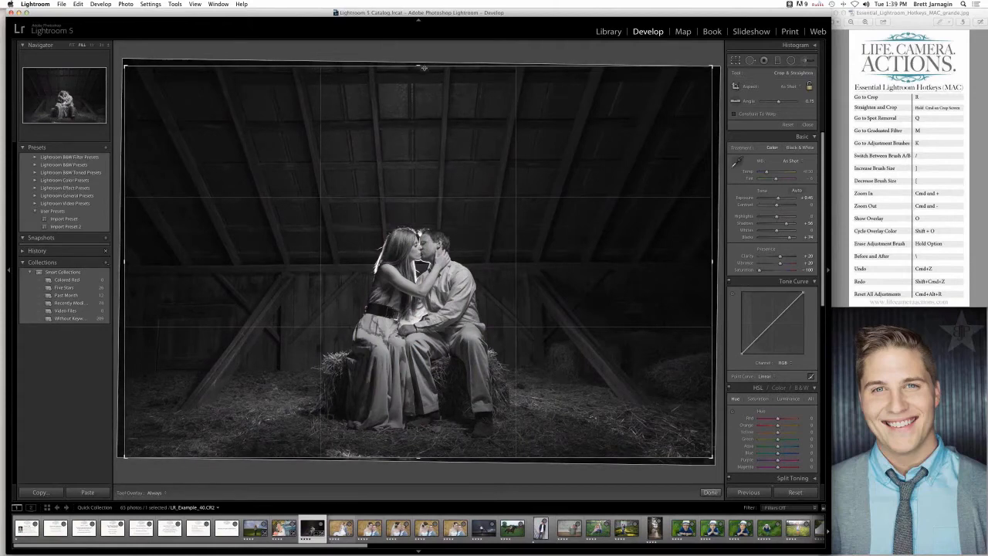
drag(419, 66, 420, 84)
click(710, 491)
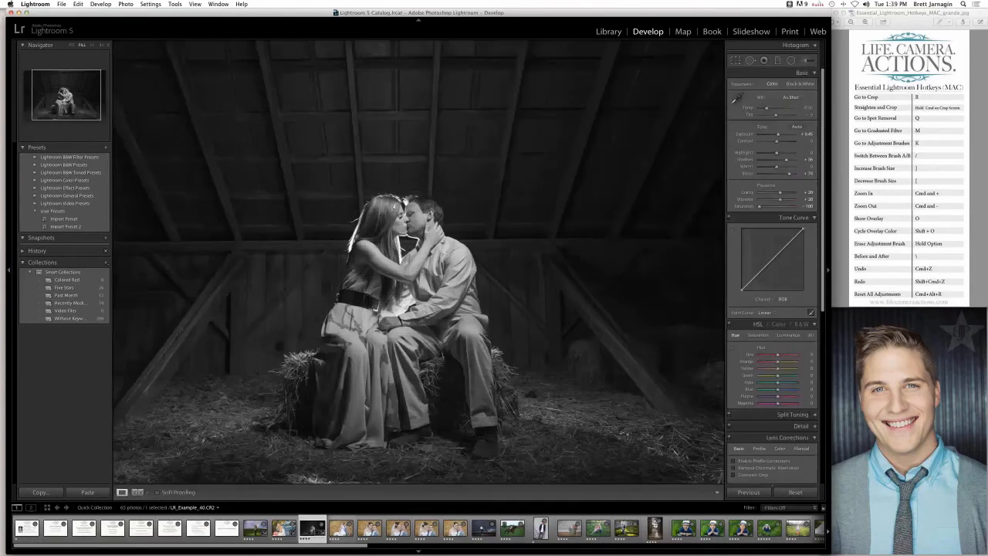
- Open the photo of the woman on the horse, fit the whole image in view and collapse the histogram
click(512, 531)
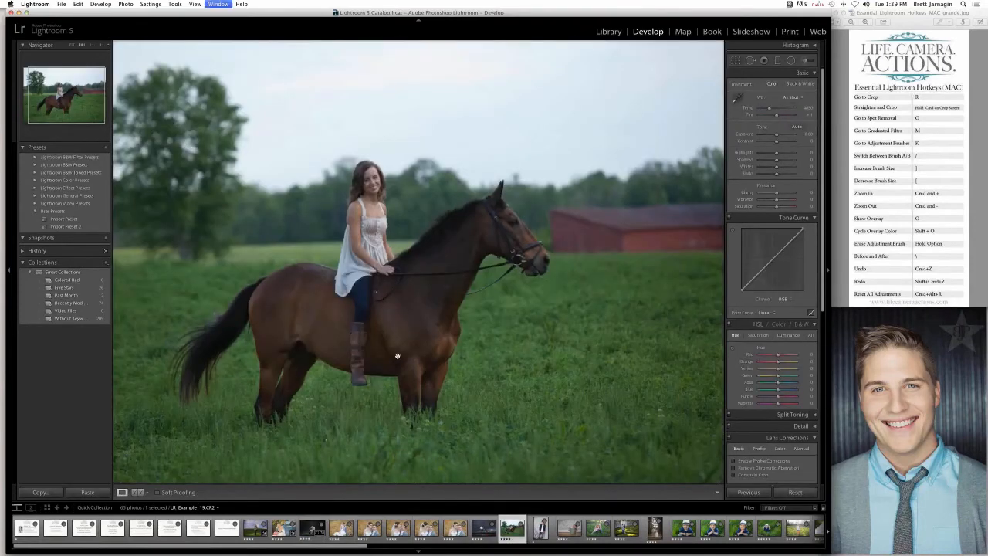
key(backslash)
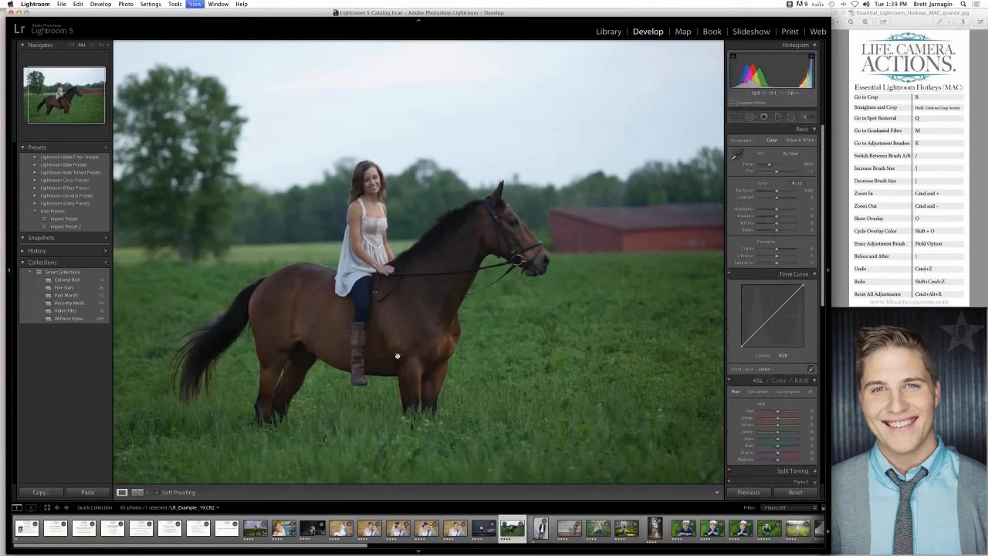
key(backslash)
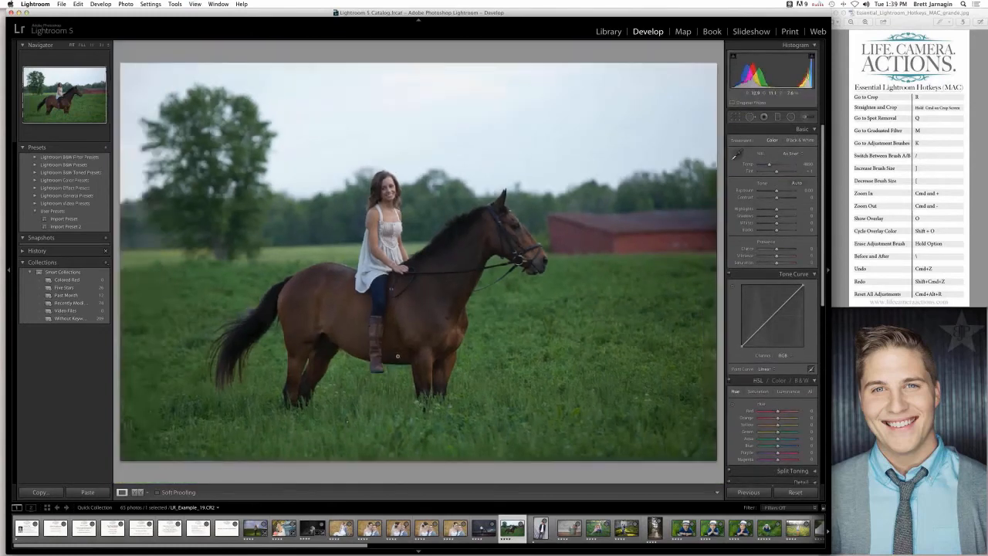
click(812, 46)
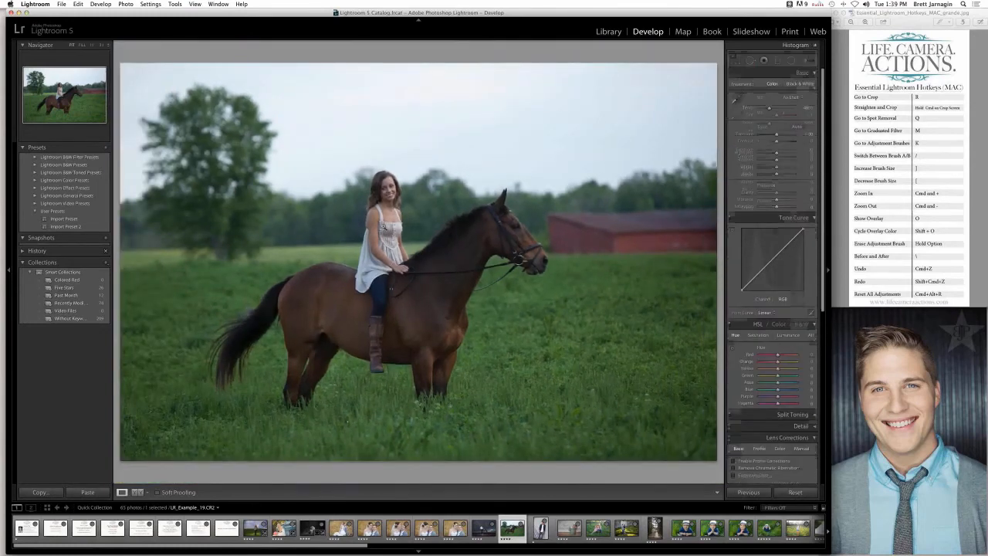
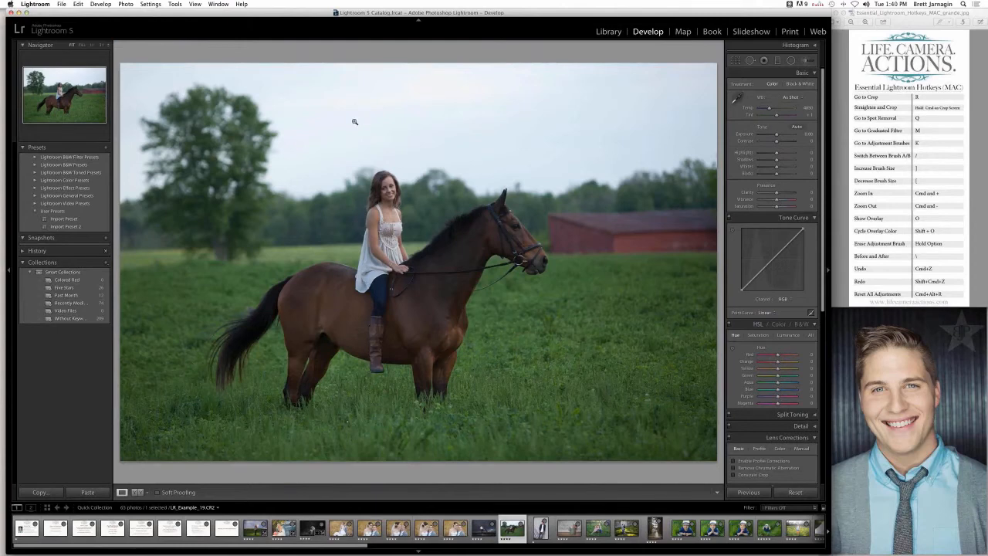
- Apply Import Preset 2 to the horse photo, raise its Exposure to +0.55, warm its temperature and set Tint to +31
click(61, 226)
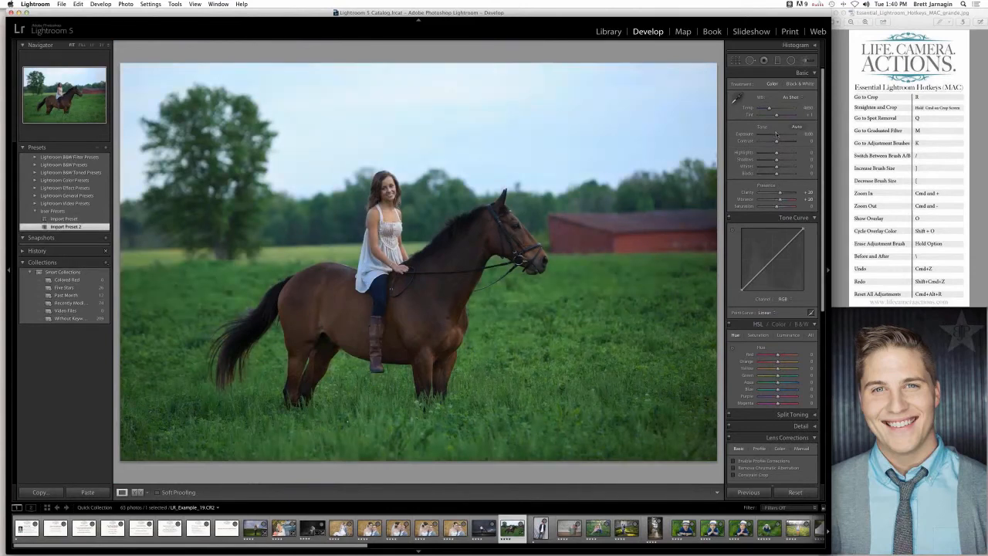
drag(777, 136, 777, 136)
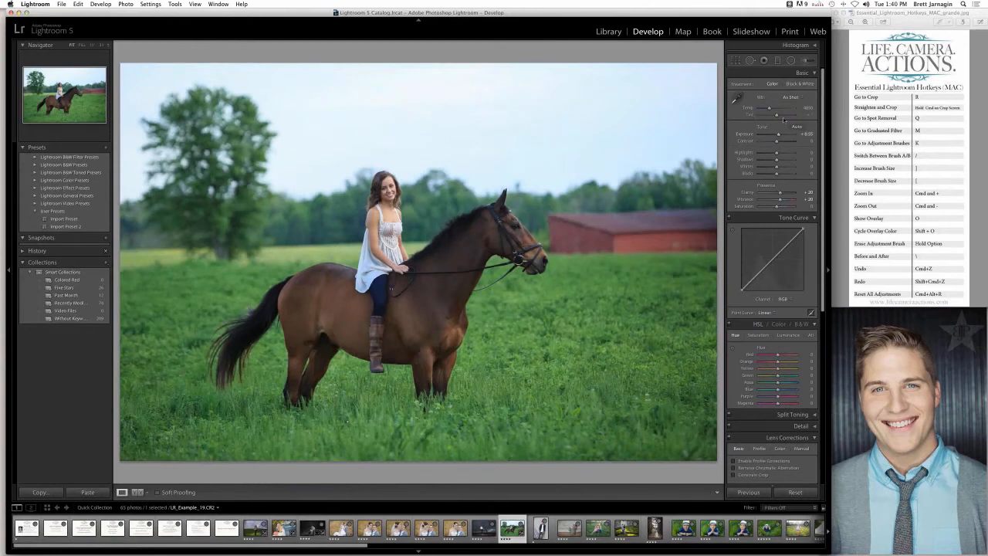
drag(777, 116, 781, 116)
drag(776, 109, 770, 110)
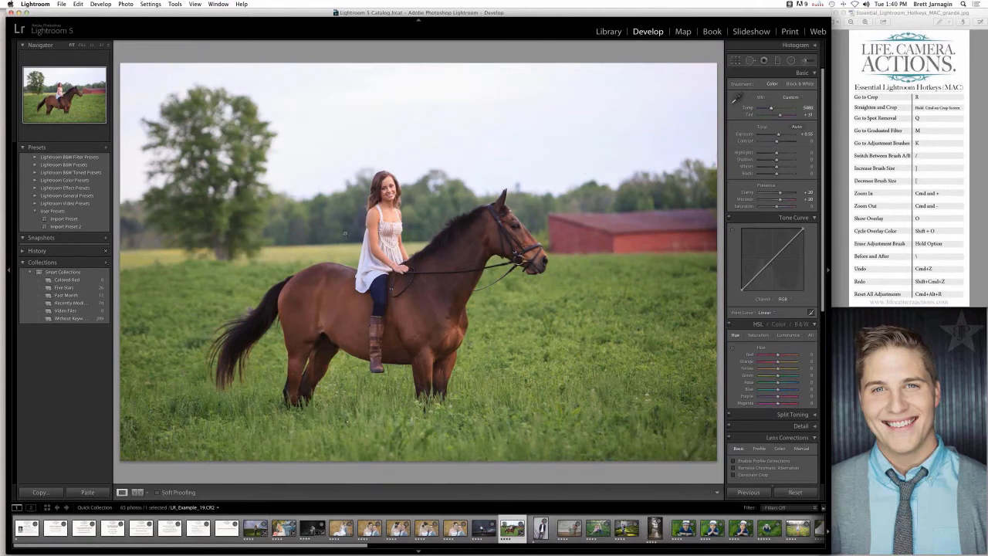
- Straighten the horse photo along the field's horizon by about 1.9 degrees and crop it narrower on the barn side
key(r)
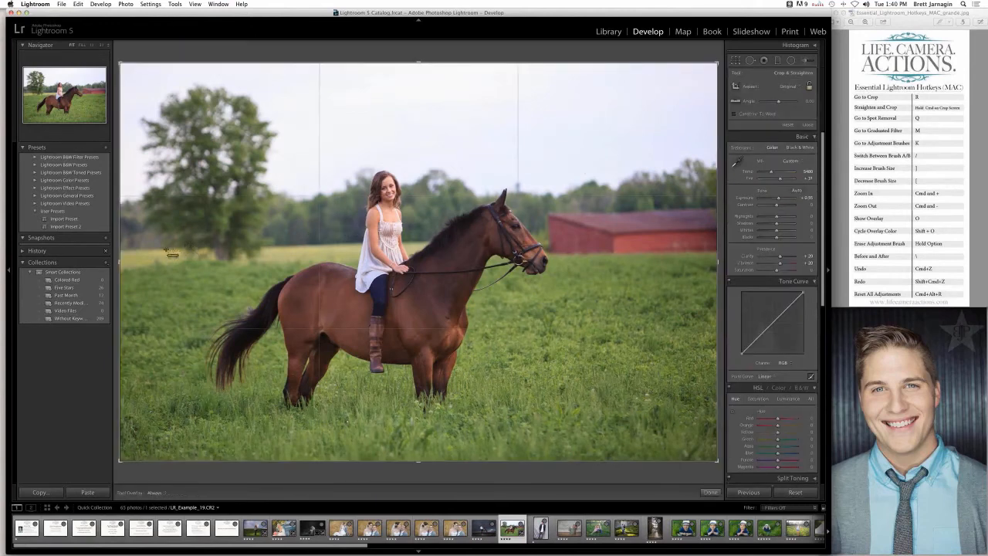
drag(129, 252, 554, 241)
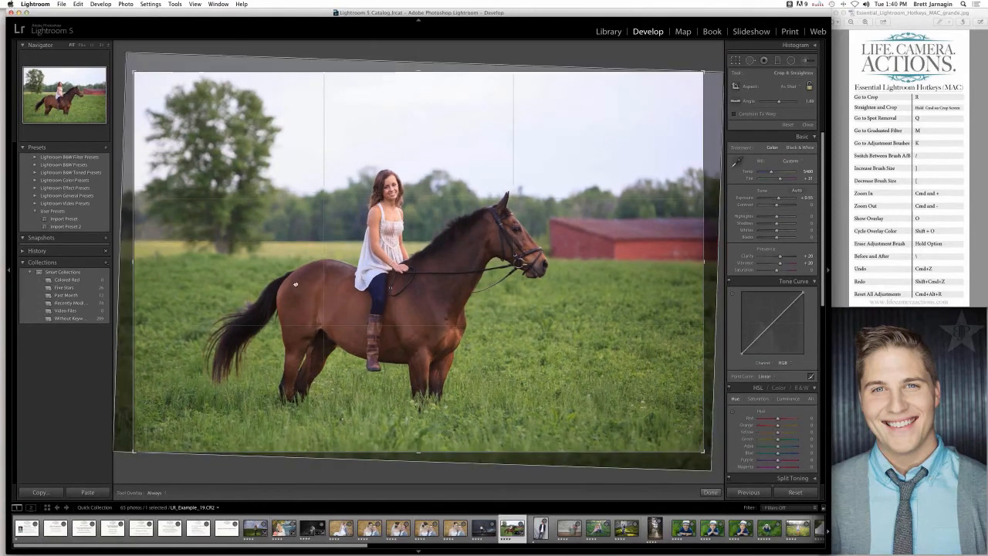
key(r)
key(r)
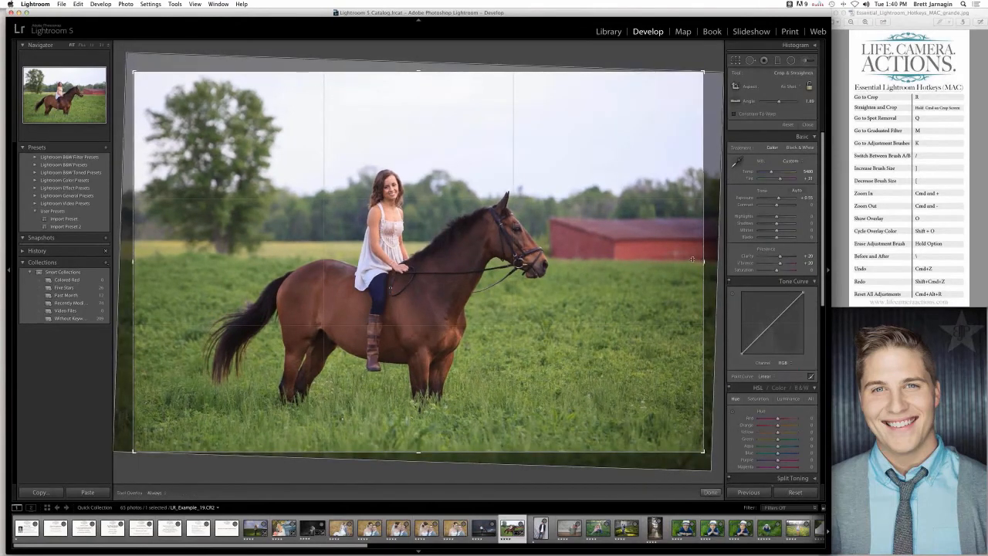
drag(692, 259, 617, 260)
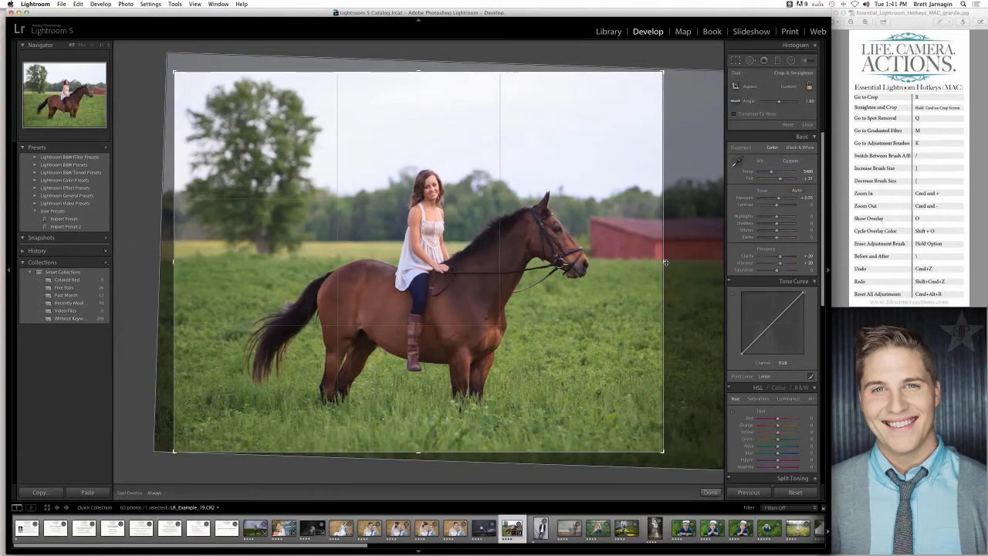
drag(663, 262, 672, 263)
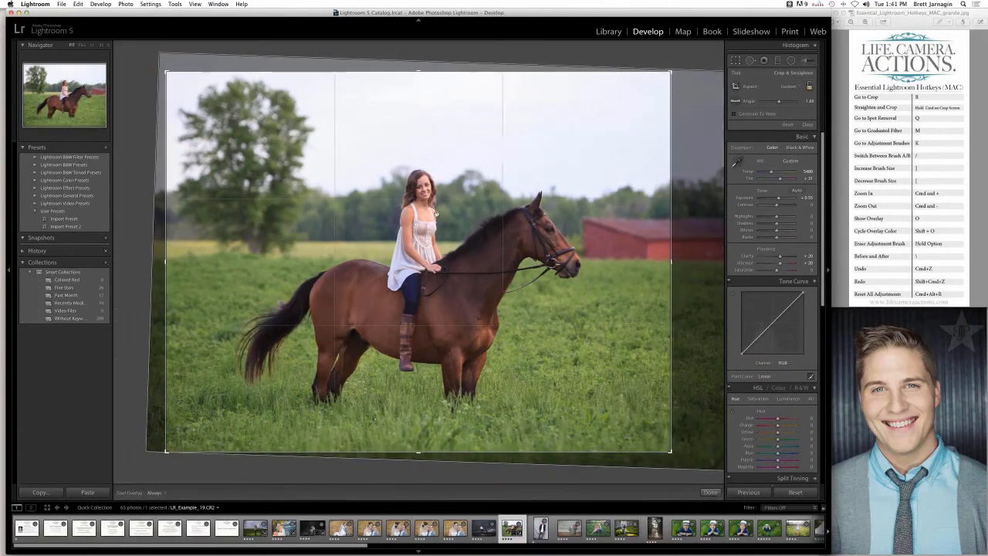
key(r)
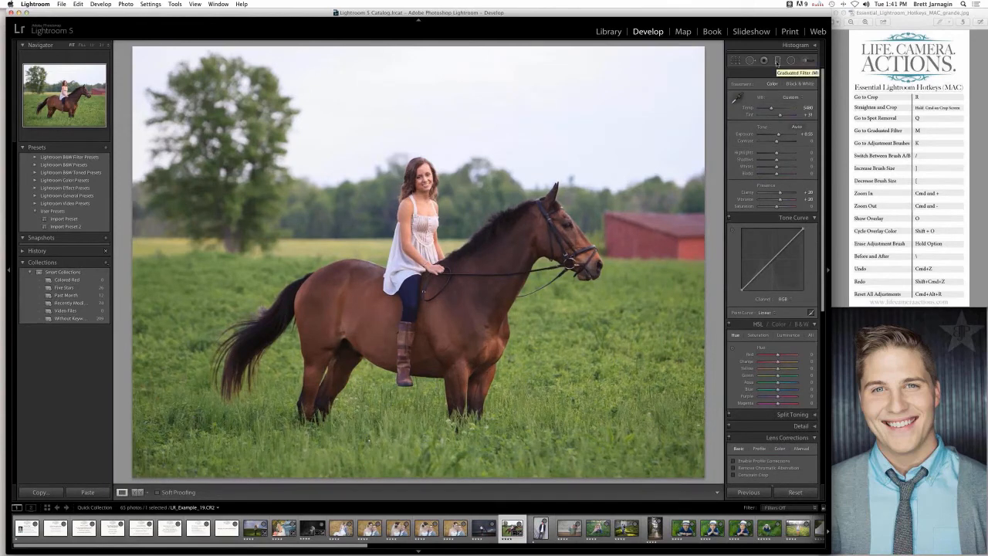
- Add a graduated filter with Temp 21 and Exposure 0.16, running diagonally from the sky's upper-left corner past the tree
click(777, 62)
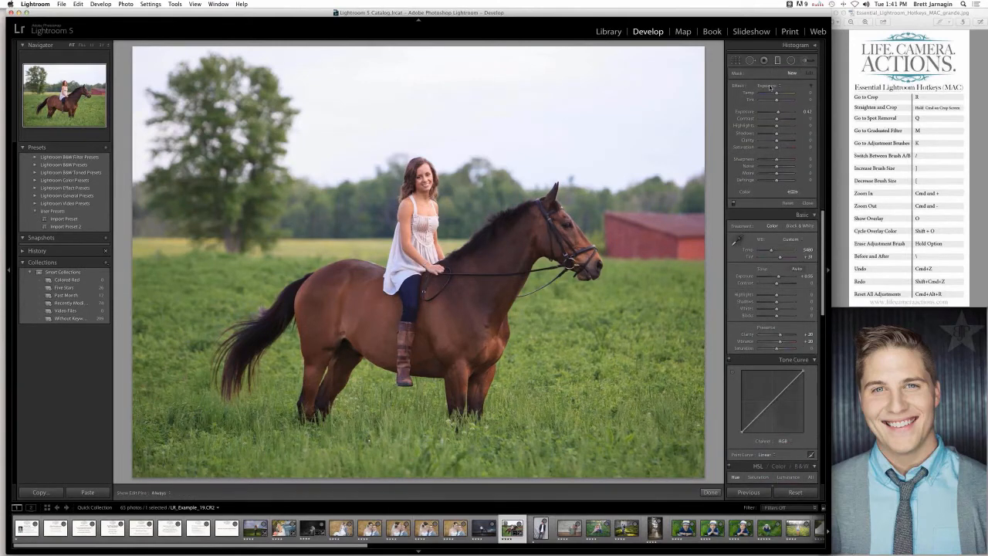
click(770, 87)
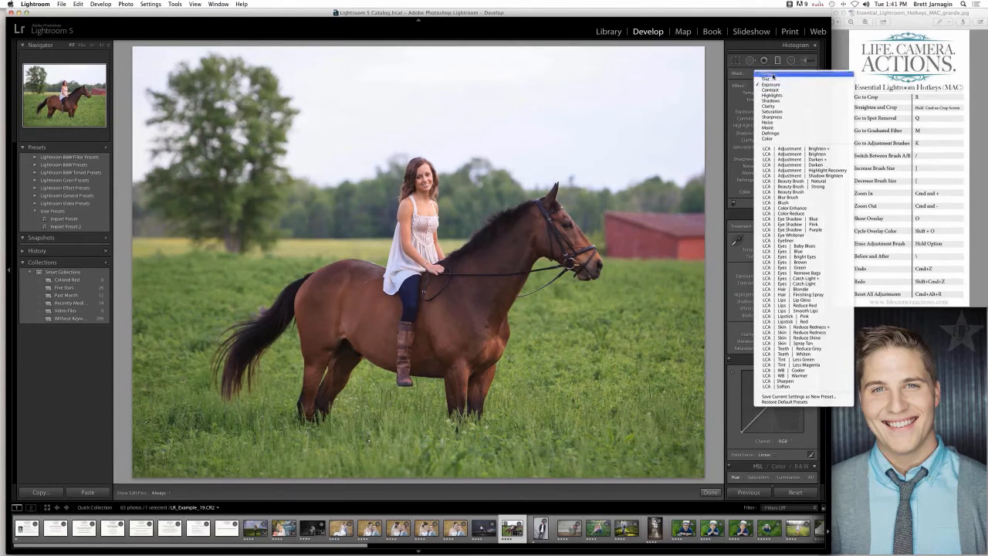
click(772, 77)
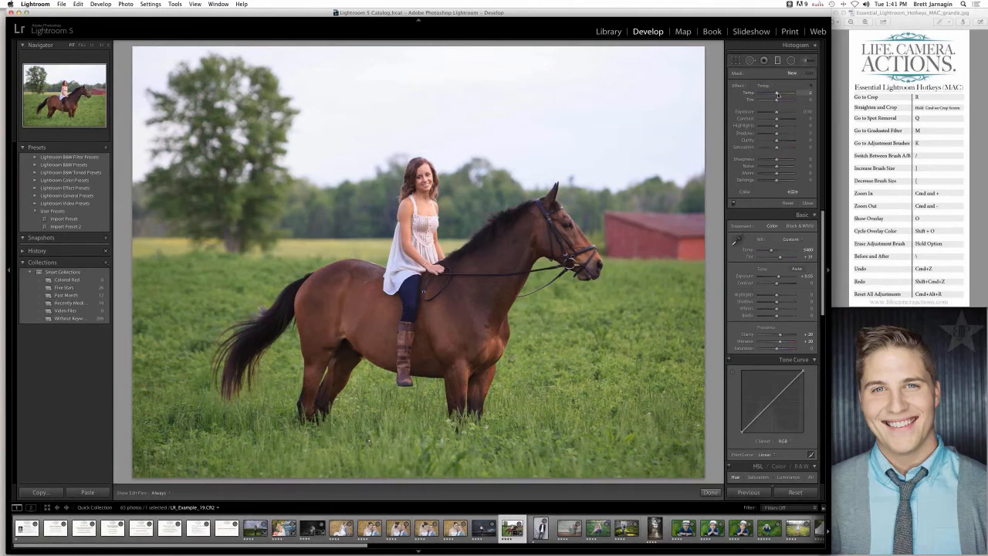
drag(777, 94, 778, 94)
drag(777, 114, 778, 113)
click(127, 45)
drag(210, 91, 290, 143)
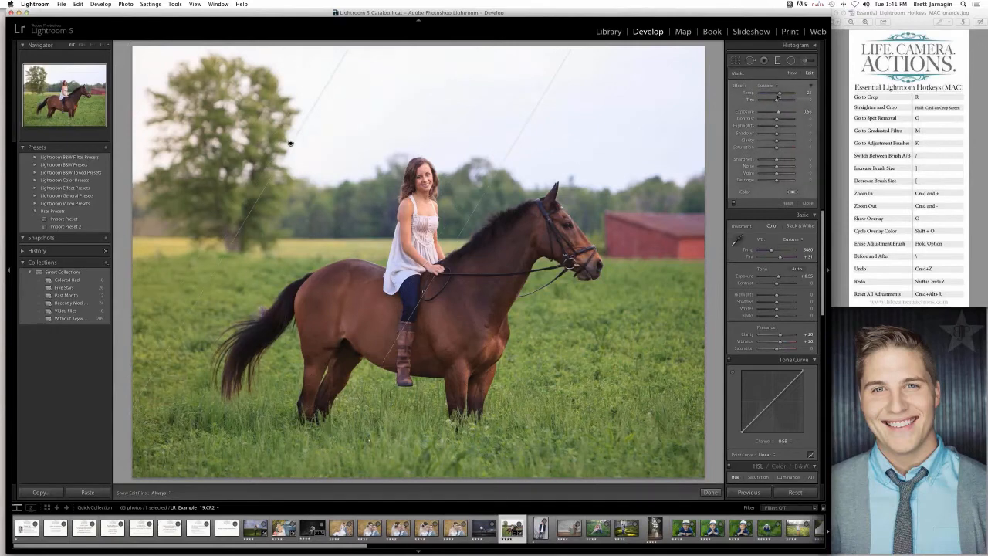
- Switch the graduated filter off and on repeatedly to compare the horse photo with and without its warm light
click(733, 203)
click(733, 203)
click(733, 203)
click(733, 203)
click(733, 202)
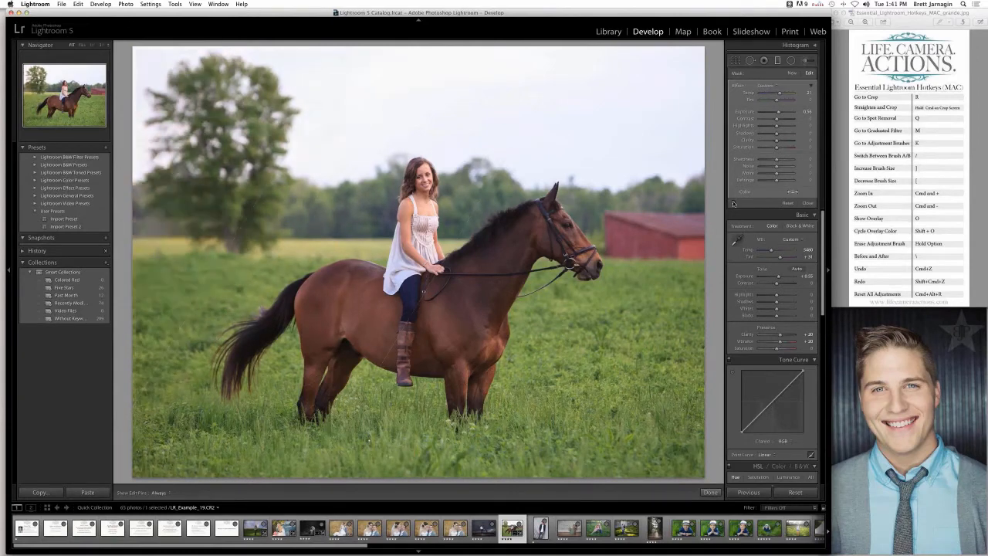
click(733, 203)
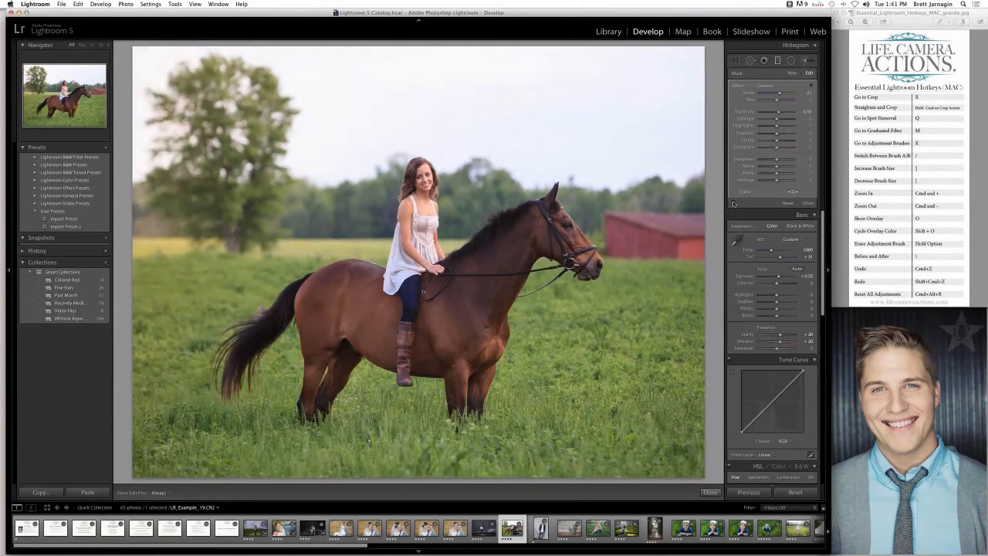
click(733, 203)
click(734, 203)
- Adjust the gradient's spread and move it toward the rider, then compare the horse photo before and after side by side
drag(453, 233, 453, 232)
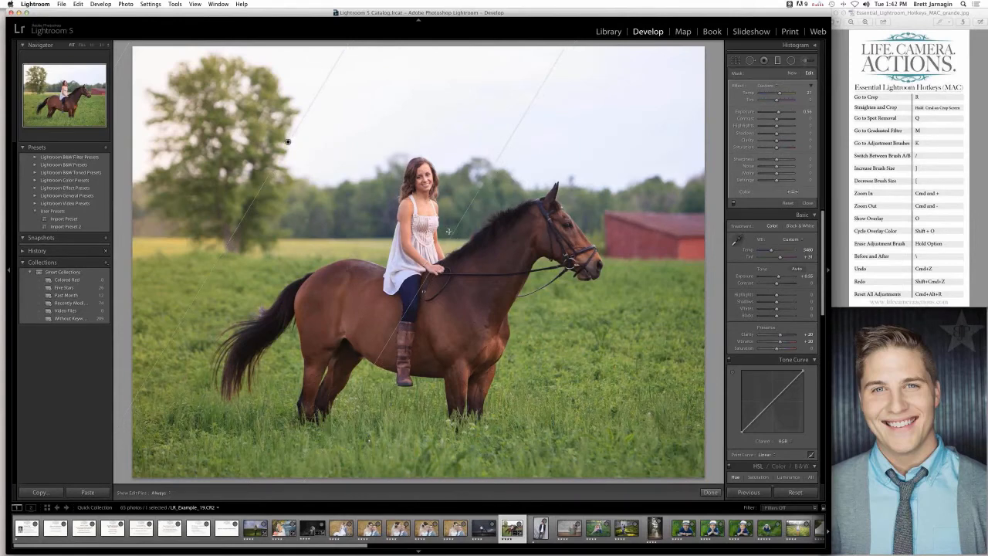
drag(452, 233, 393, 200)
drag(259, 127, 347, 208)
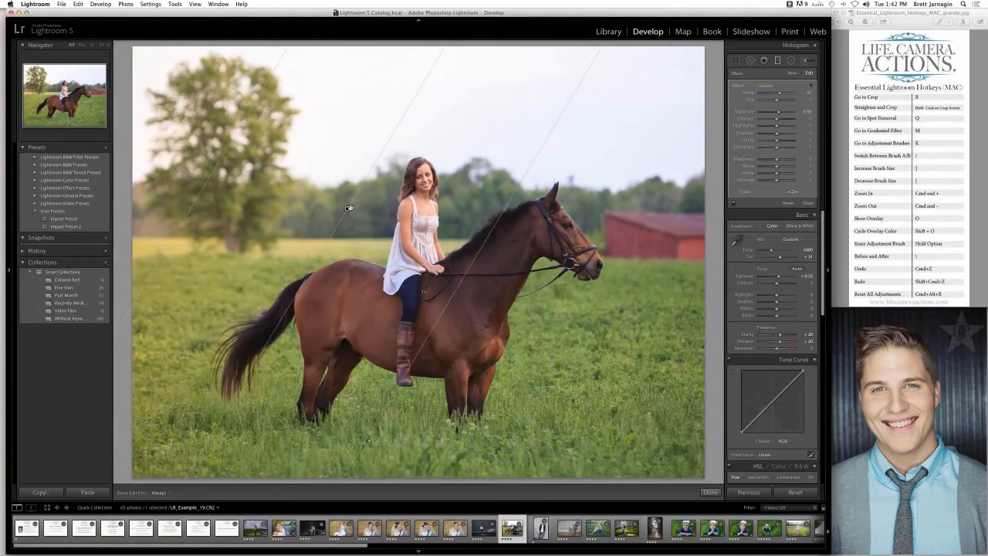
drag(350, 208, 353, 208)
key(m)
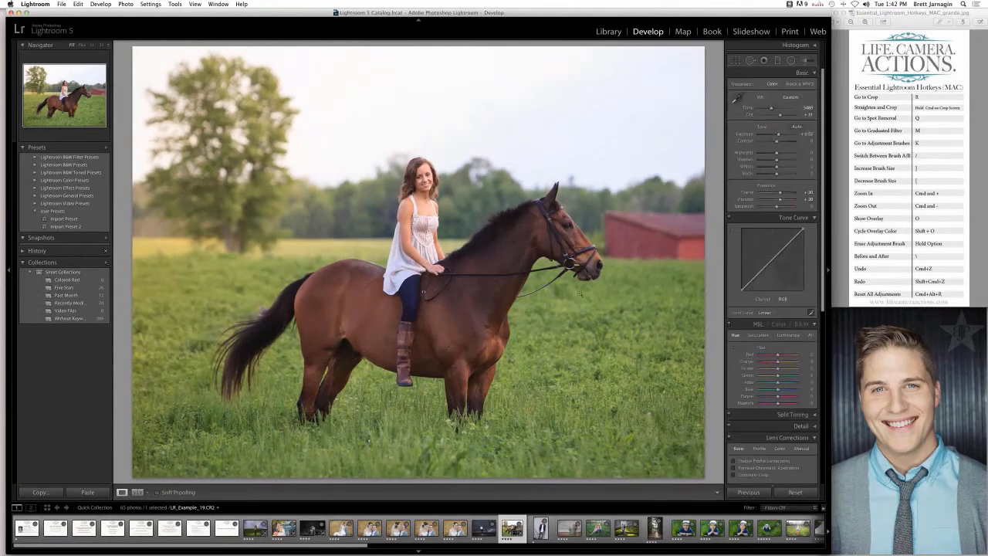
key(y)
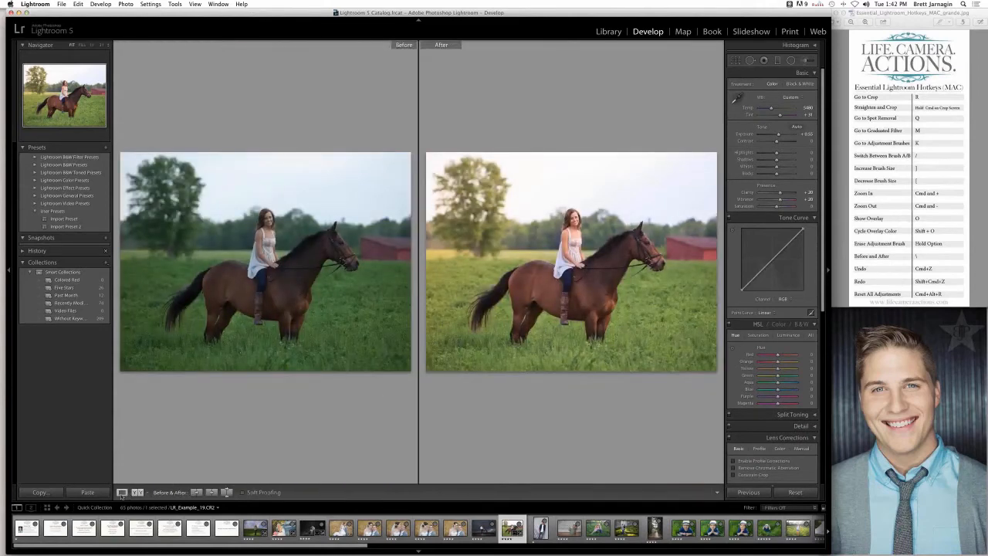
click(122, 491)
- Open the photo of the girl in the white tent and apply Import Preset 2
click(540, 528)
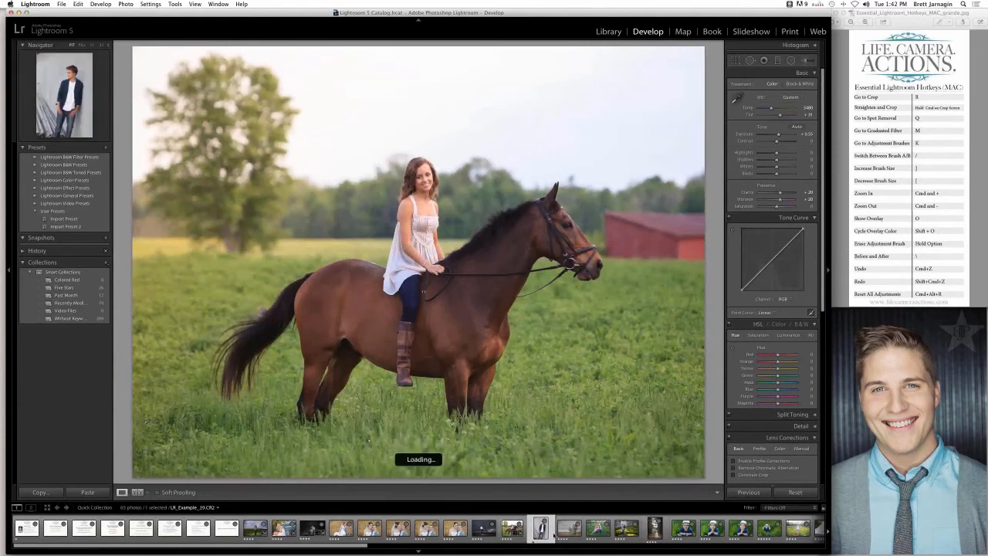
scroll(568, 532, down, 10)
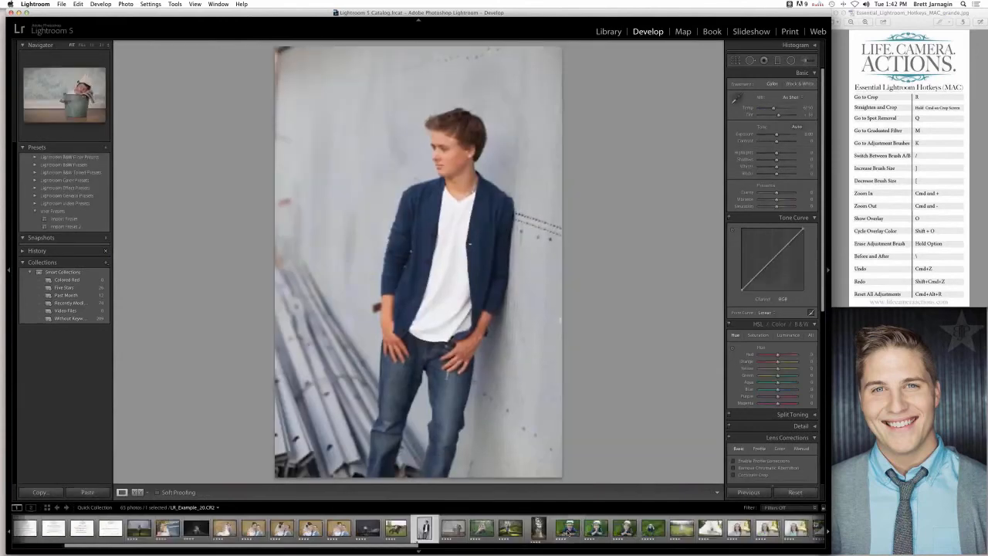
scroll(487, 538, down, 1)
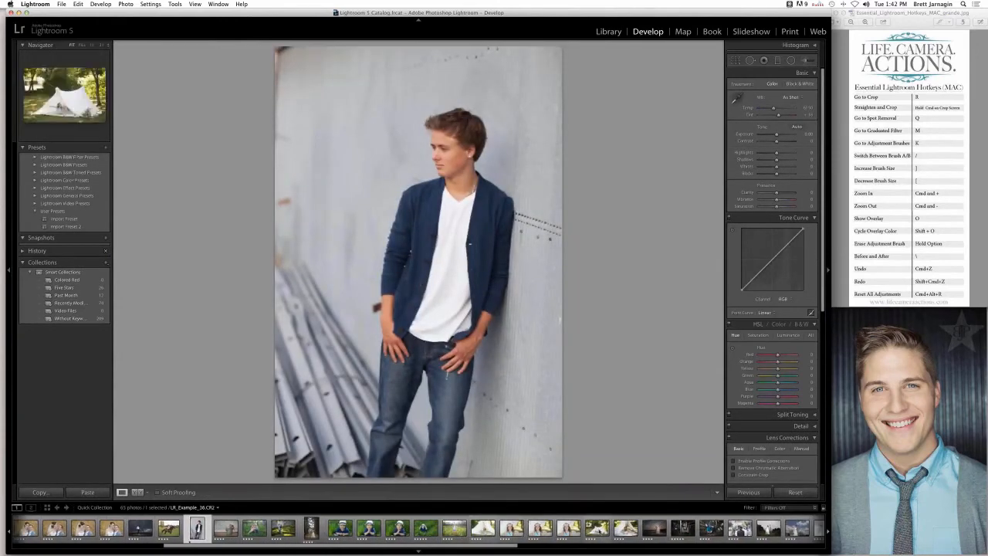
click(482, 528)
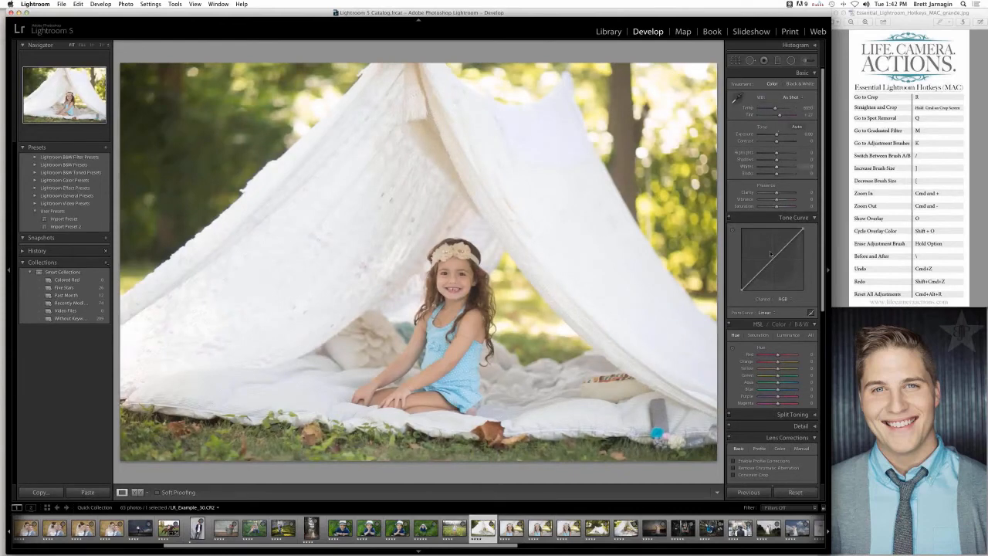
click(76, 227)
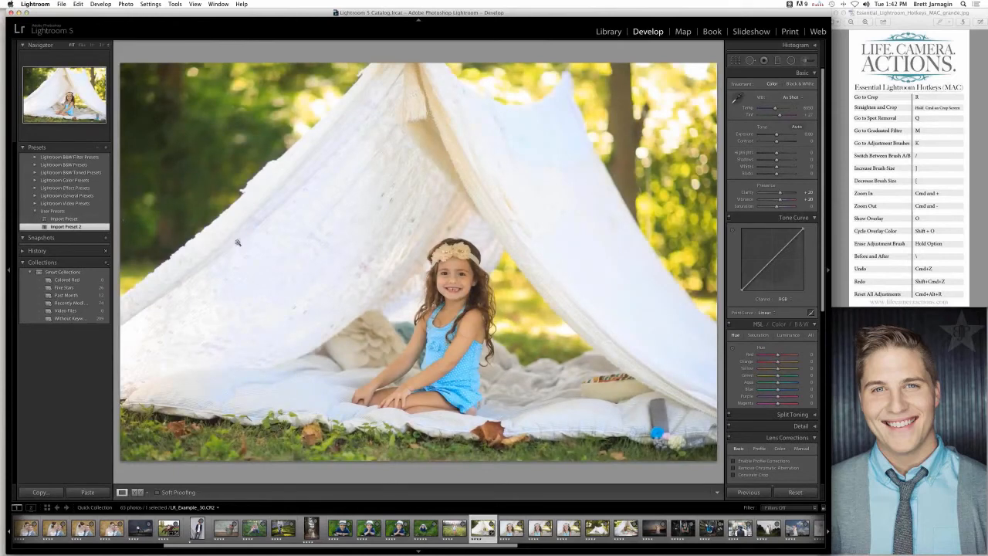
- Try the Camera Standard, Faithful and Neutral calibration profiles on the tent photo and settle on Camera Standard
scroll(741, 402, down, 10)
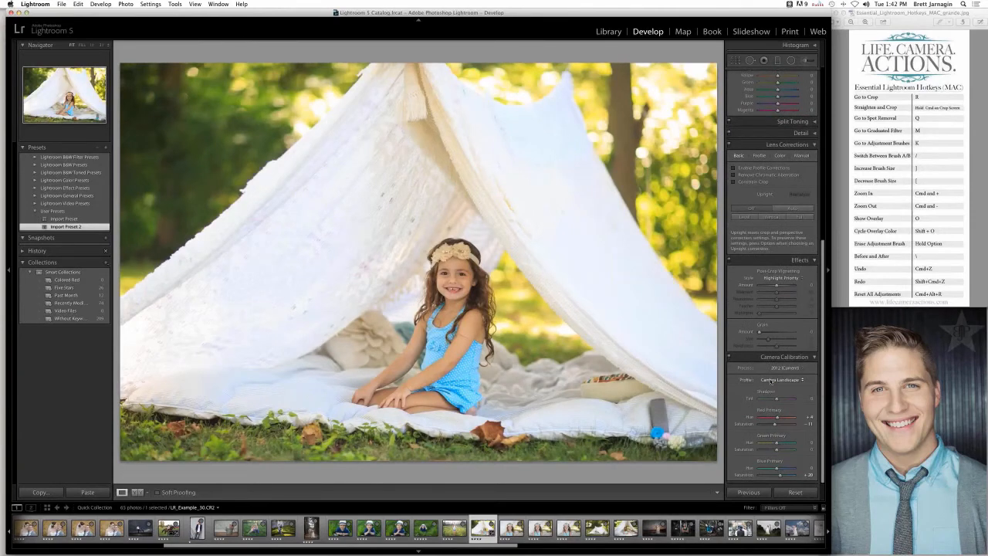
click(770, 379)
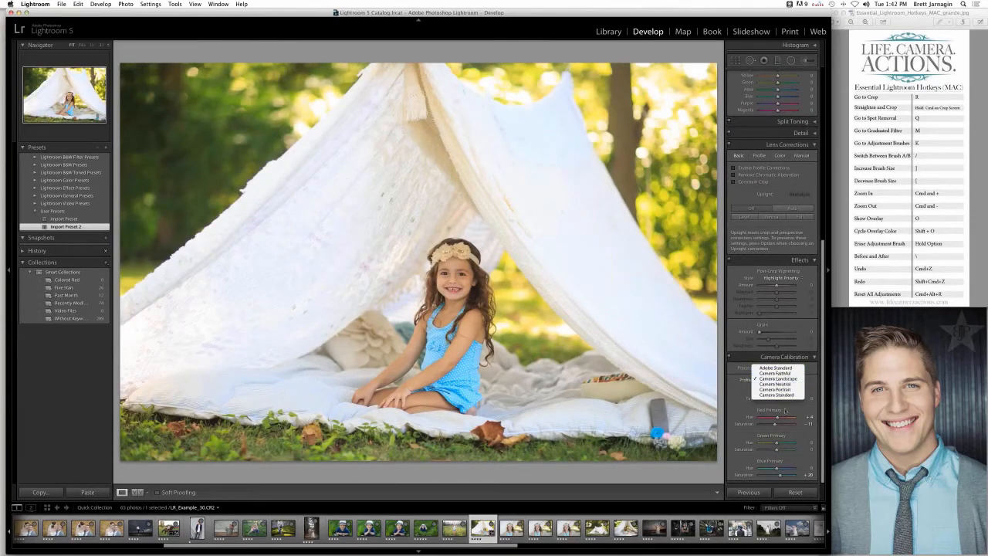
click(787, 396)
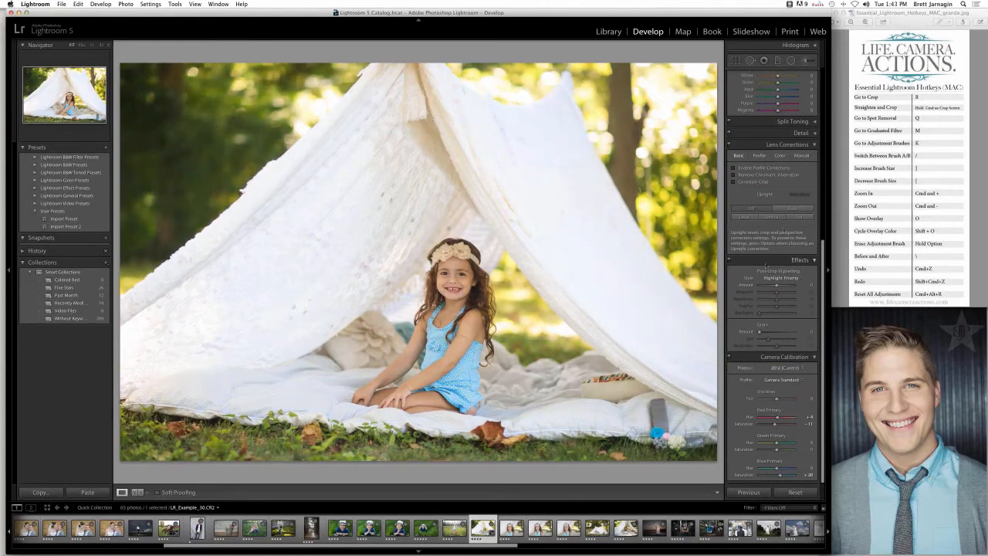
click(779, 379)
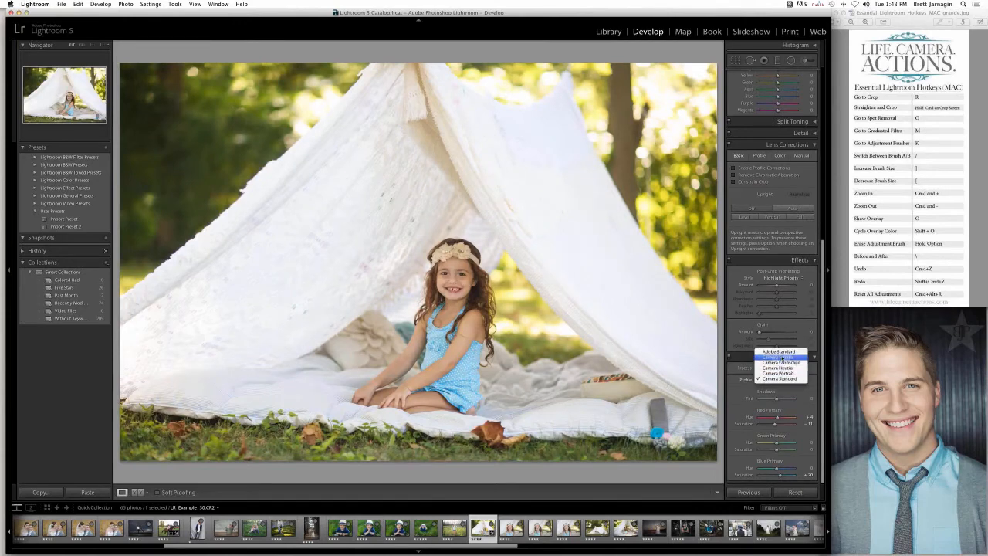
click(781, 357)
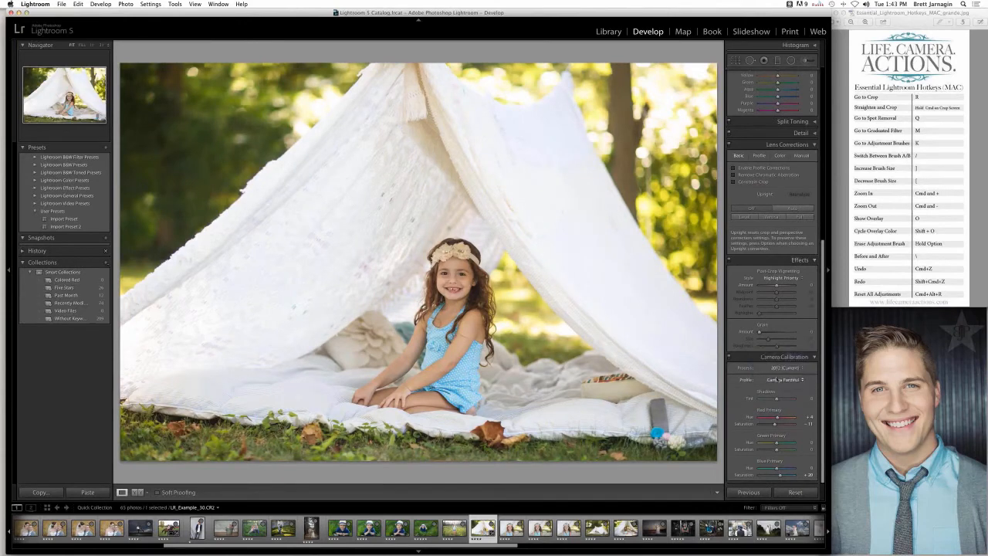
click(783, 379)
click(776, 391)
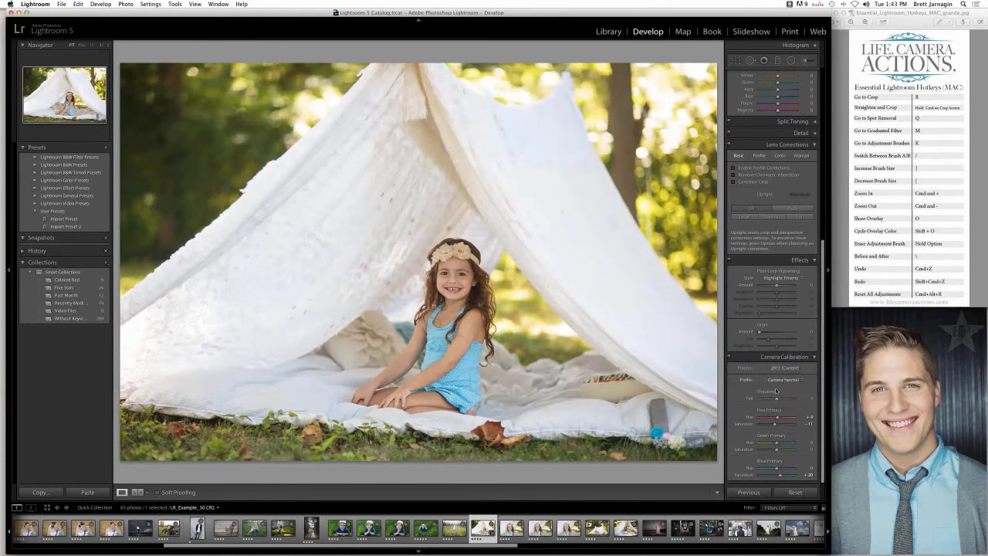
click(782, 380)
click(780, 390)
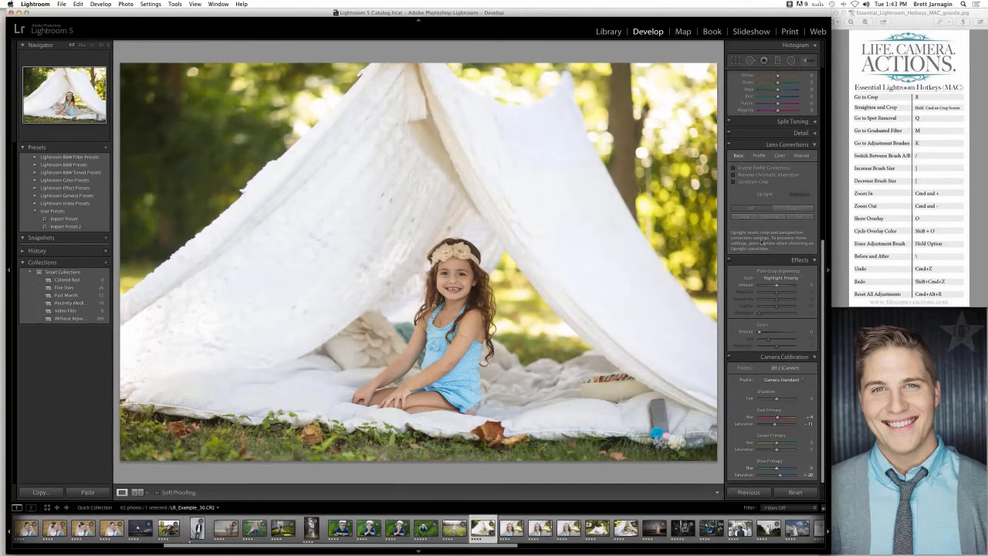
- Raise the tent photo's Shadows and shift its white balance Tint slightly toward magenta
scroll(762, 244, up, 10)
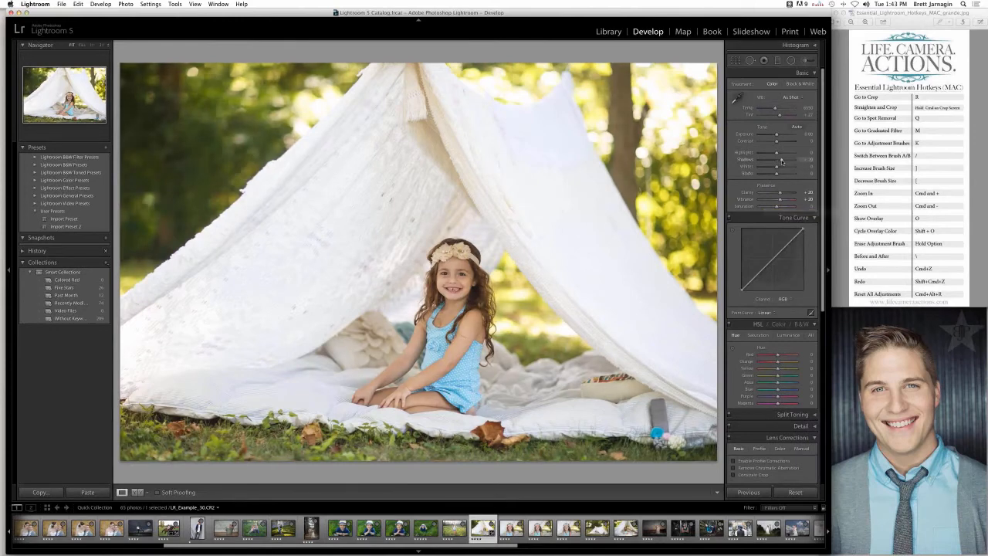
drag(781, 161, 782, 161)
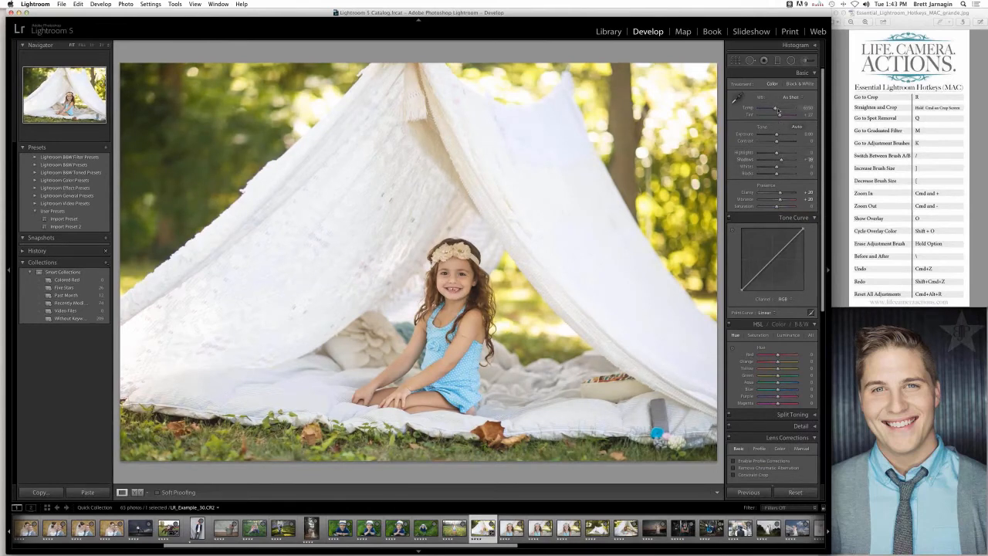
drag(780, 115, 781, 115)
- Draw a slanted warming graduated filter from the tent's peak down to the girl's head, with Exposure at 0.37
click(780, 62)
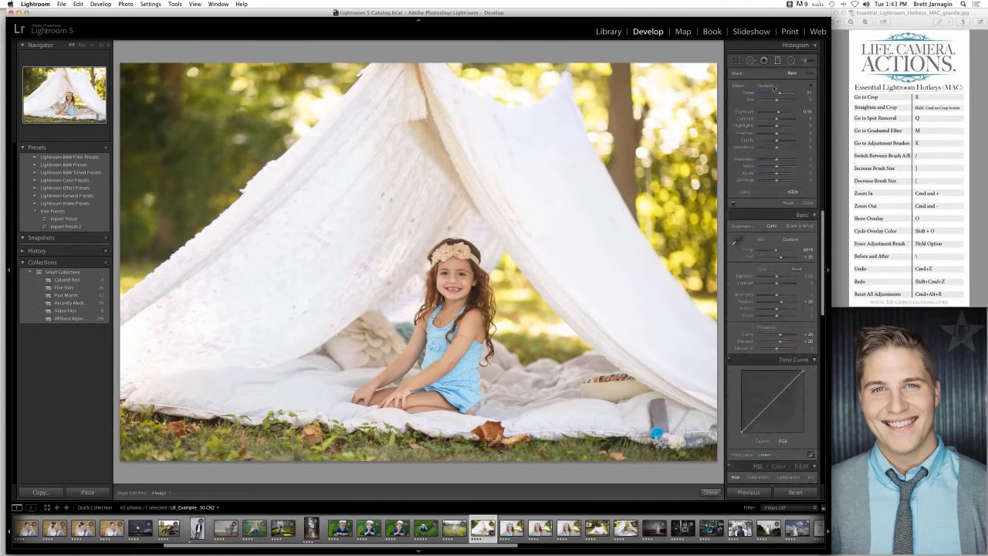
click(770, 85)
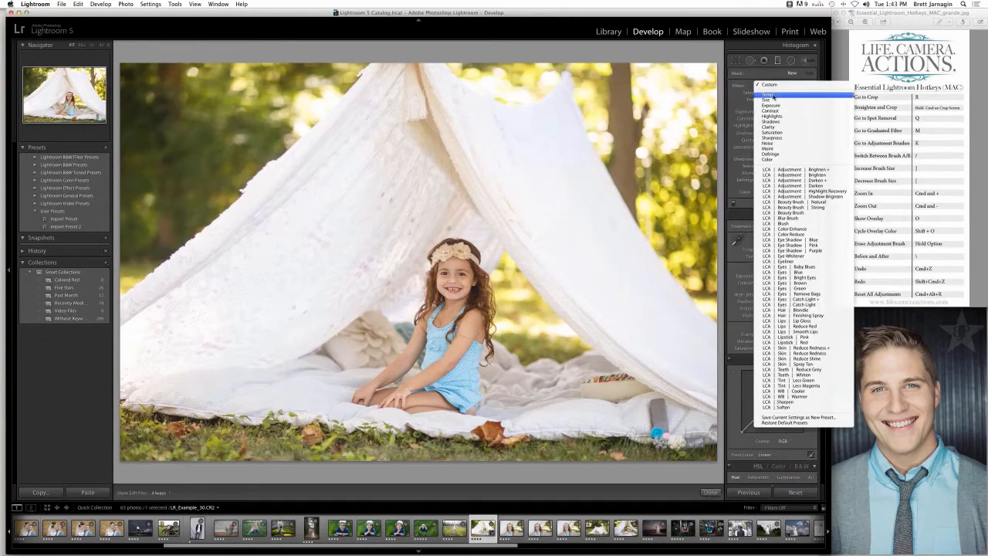
click(774, 95)
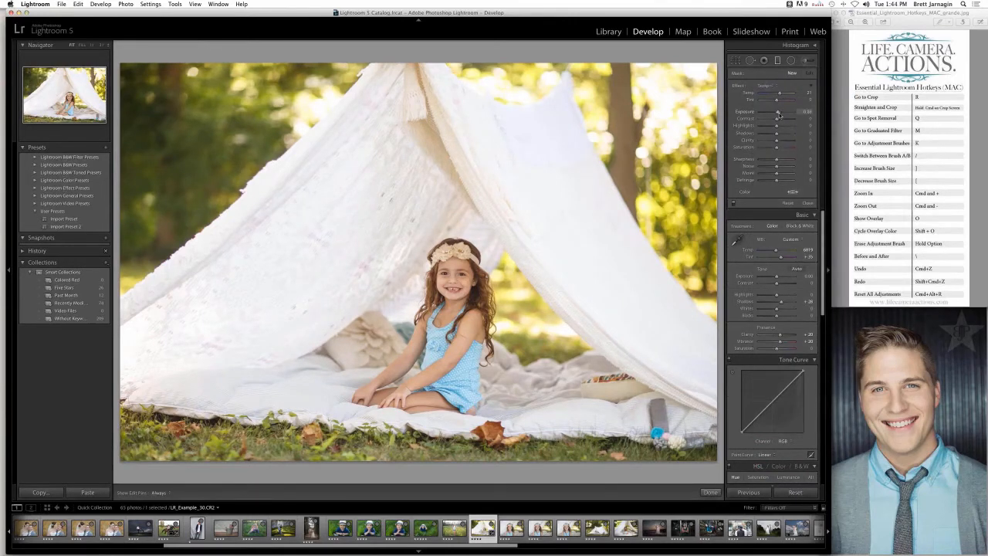
drag(779, 115, 778, 114)
drag(404, 86, 446, 264)
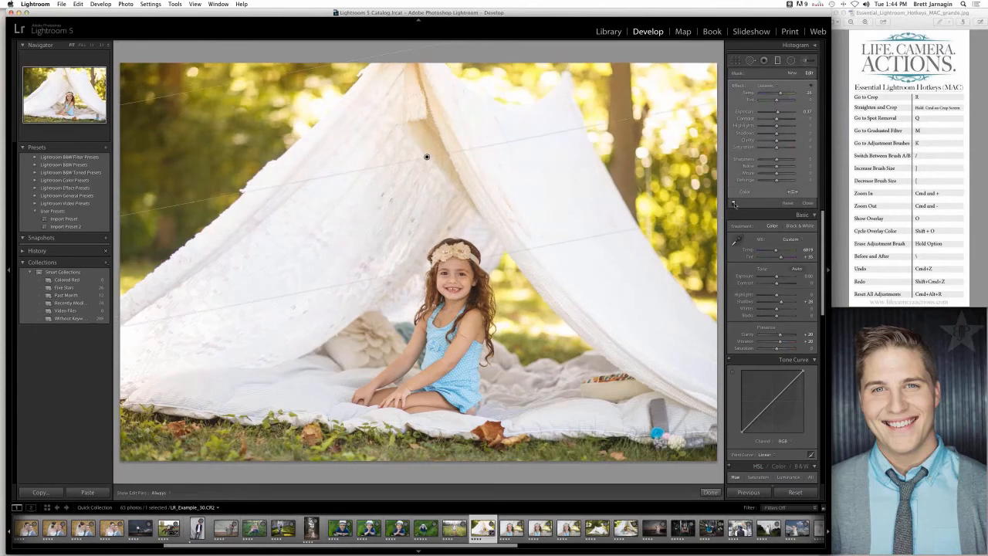
- Compare the tent photo with and without the graduated filter, then warm its Temp and adjust its Shadows and Highlights
click(734, 204)
click(733, 203)
click(734, 204)
click(734, 204)
click(733, 204)
click(733, 204)
drag(779, 94, 781, 95)
mouse_move(782, 135)
mouse_down()
mouse_move(794, 135)
mouse_move(771, 128)
mouse_up()
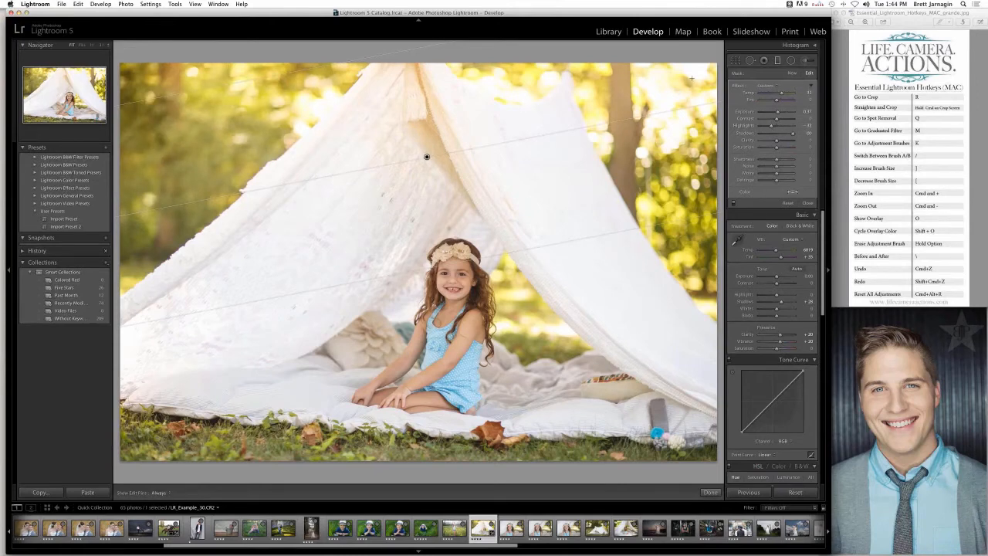
- Try to save the graduated filter's current settings as a new effect preset, then look through the available effect presets
click(767, 86)
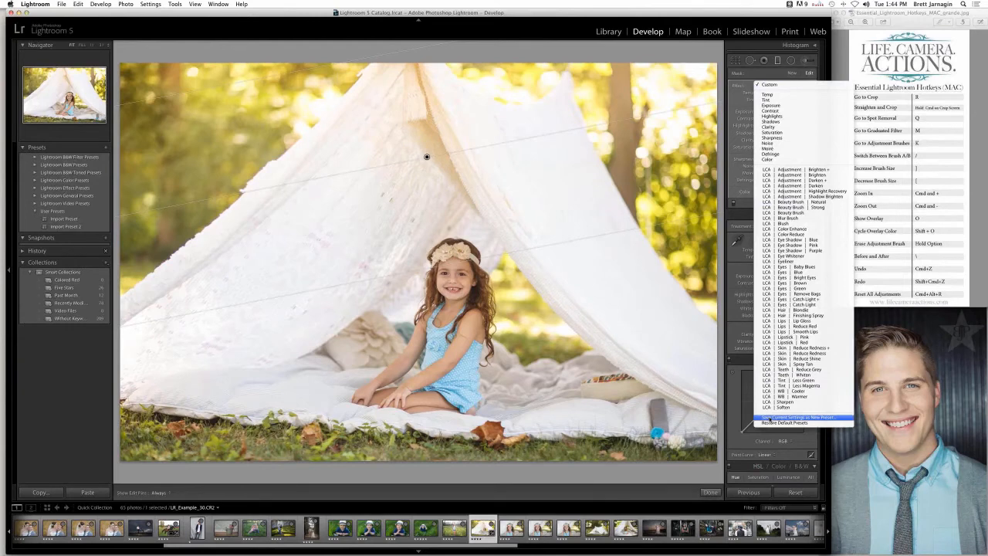
click(769, 419)
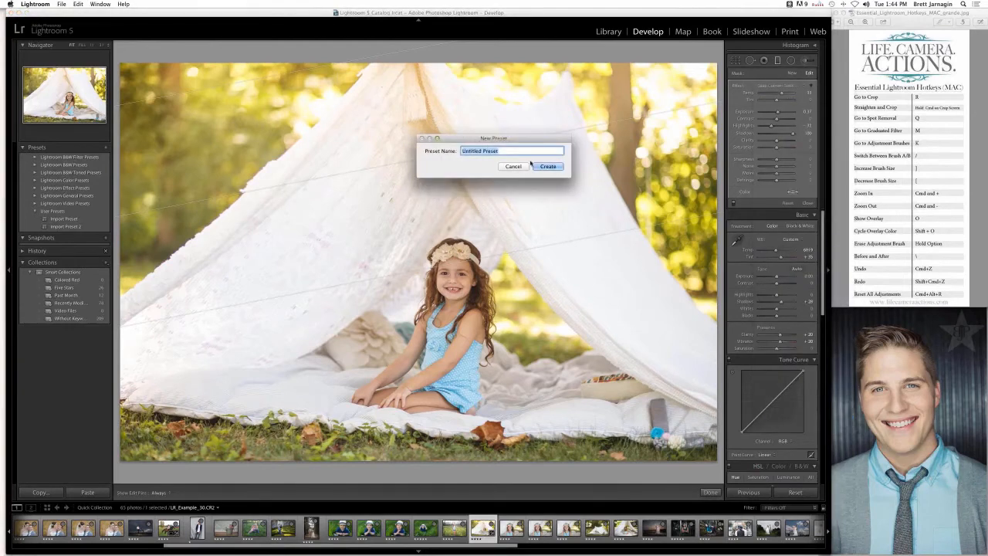
click(513, 166)
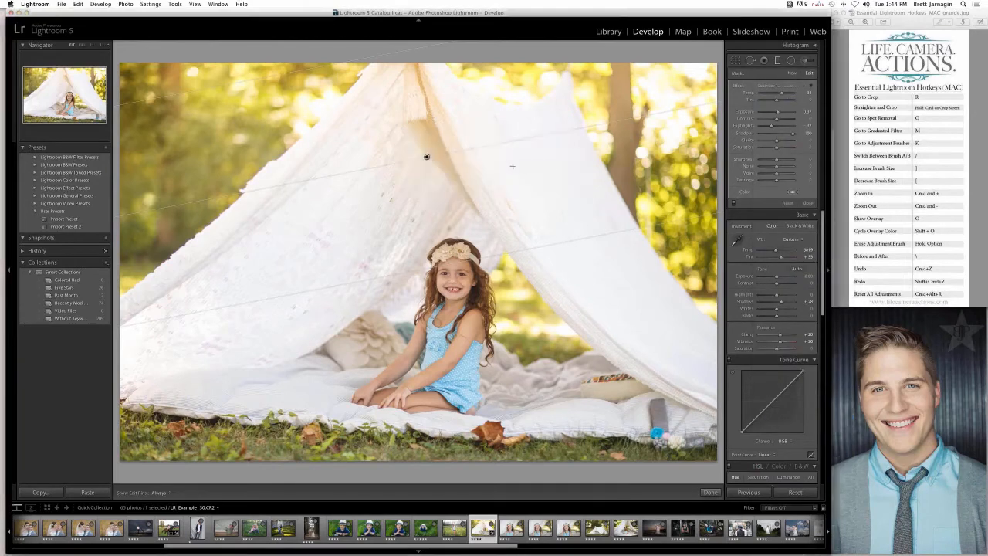
click(764, 86)
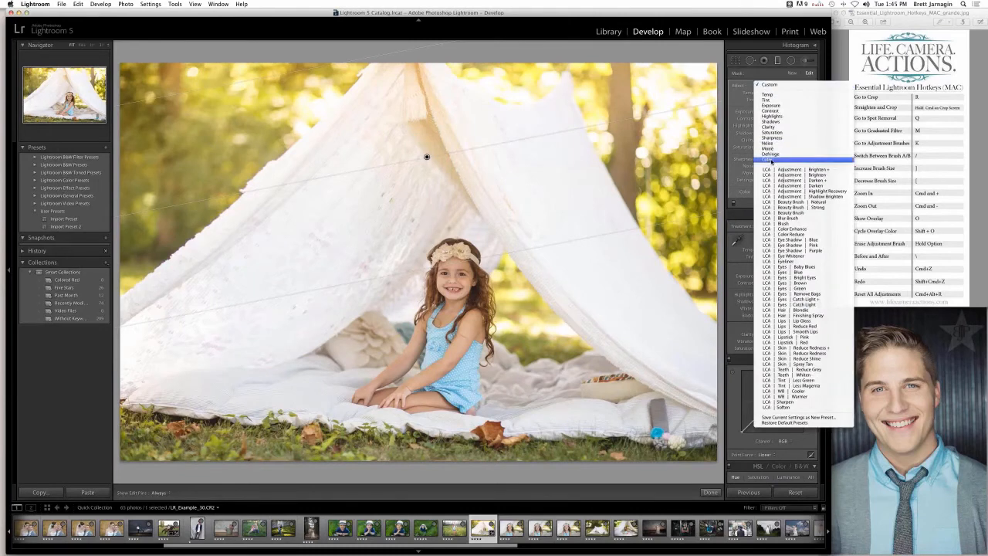
click(770, 64)
- Reset the tent photo's graduated filters
click(792, 205)
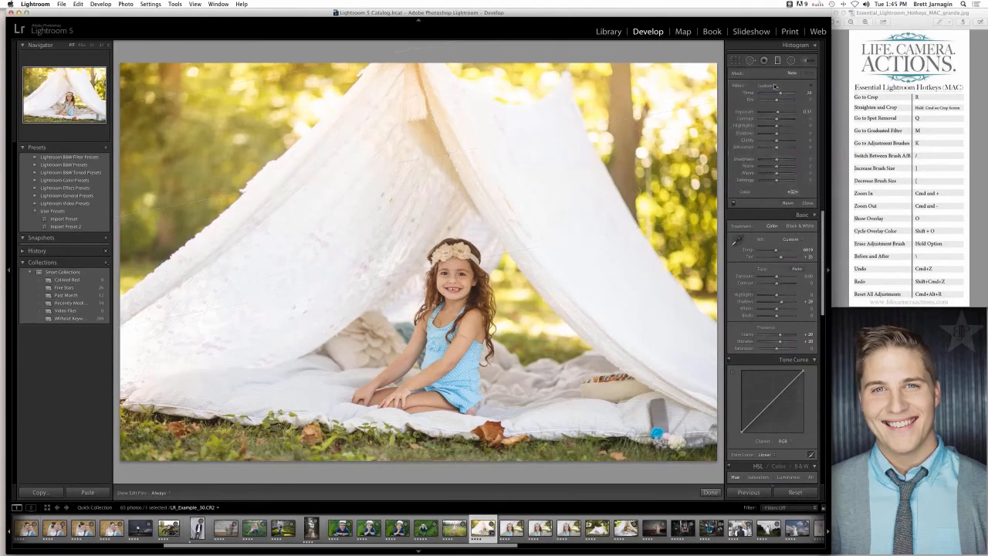
click(766, 86)
click(747, 230)
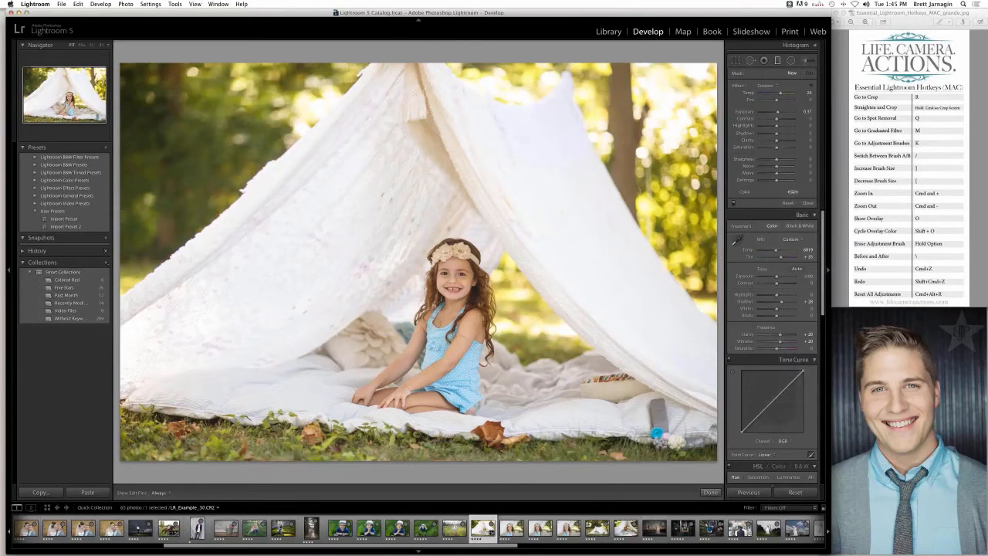
- Open the photo of the girl in the red shirt holding a football and zoom in on her face
scroll(494, 529, right, 10)
click(491, 528)
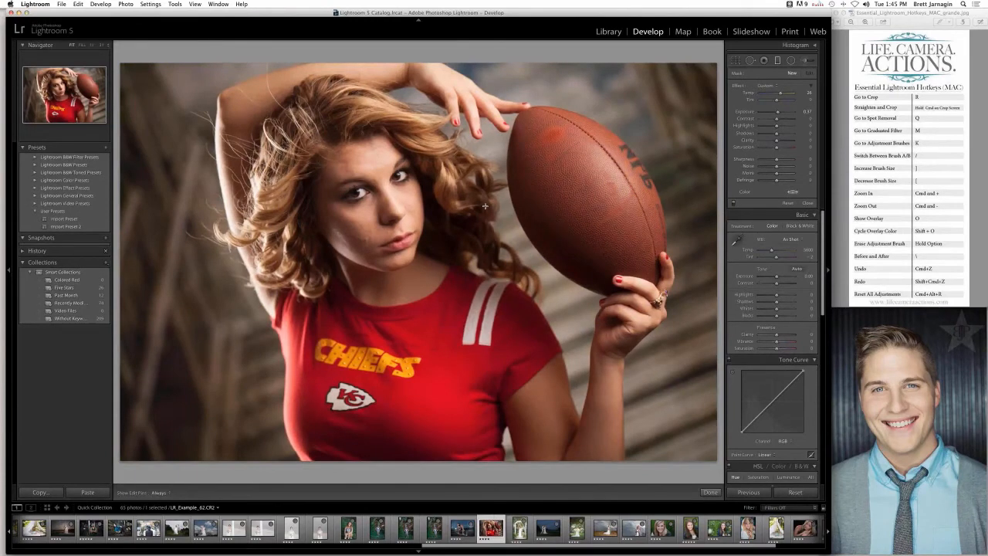
key(super+equal)
key(super+equal)
key(super+equal)
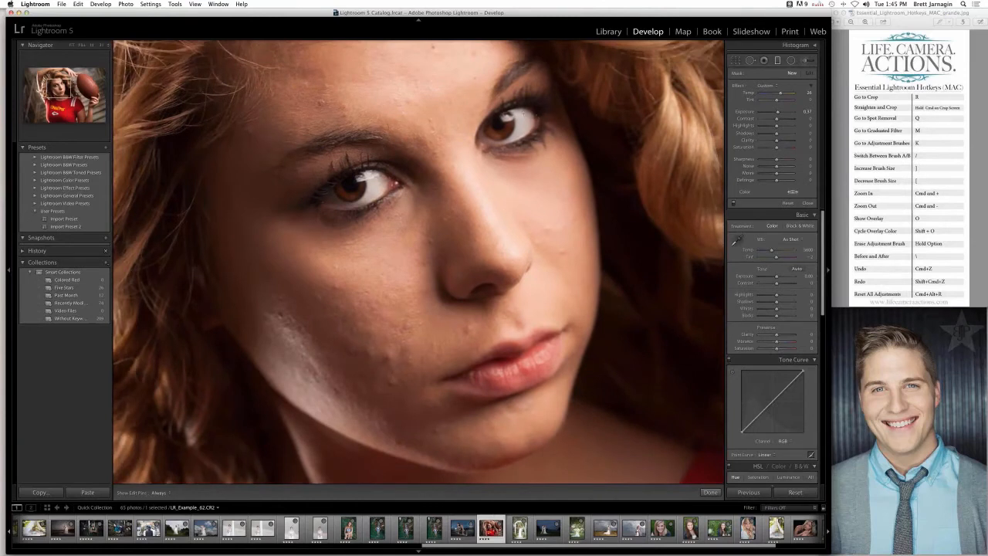
drag(481, 116, 493, 140)
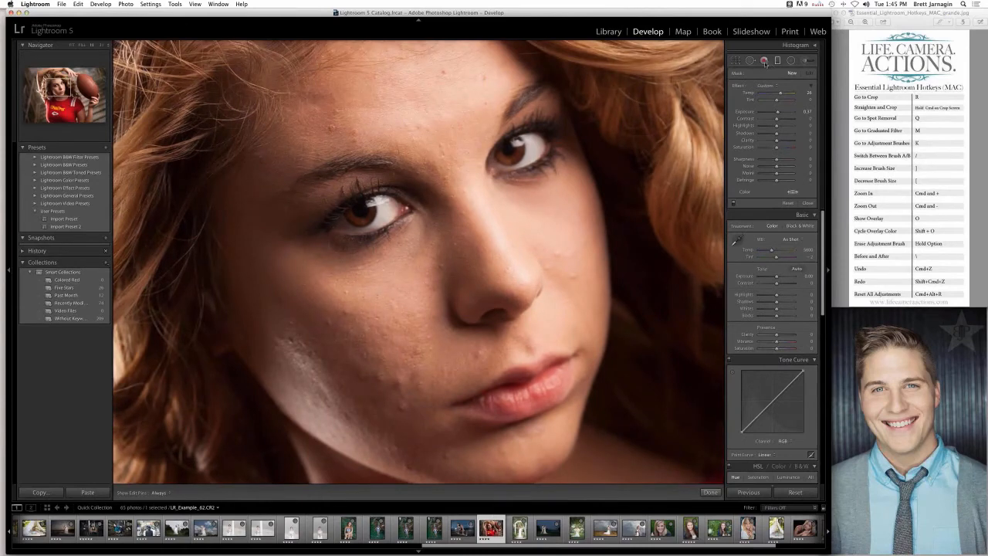
- Set up the Spot Removal brush with a smaller size, Feather 74 and Opacity 95
click(751, 62)
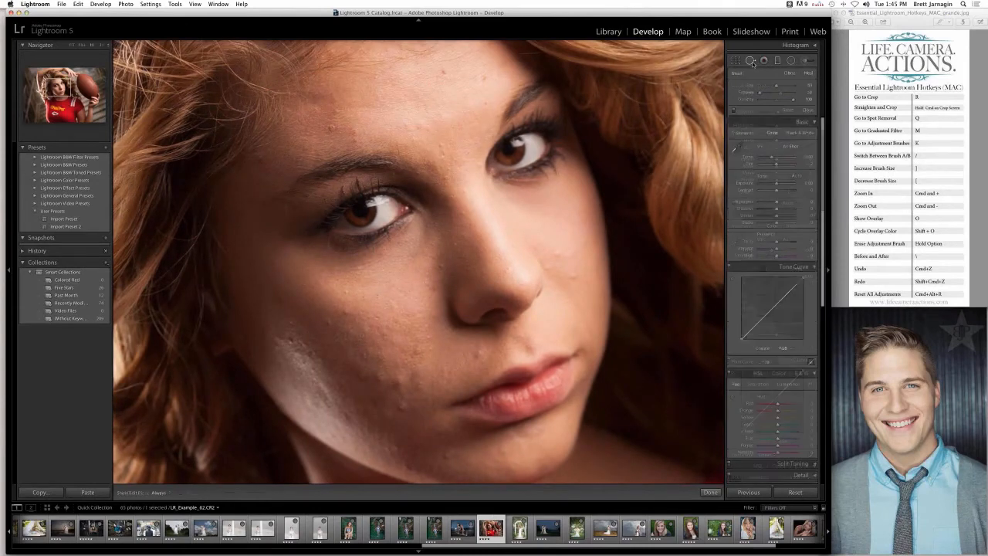
drag(775, 85, 773, 85)
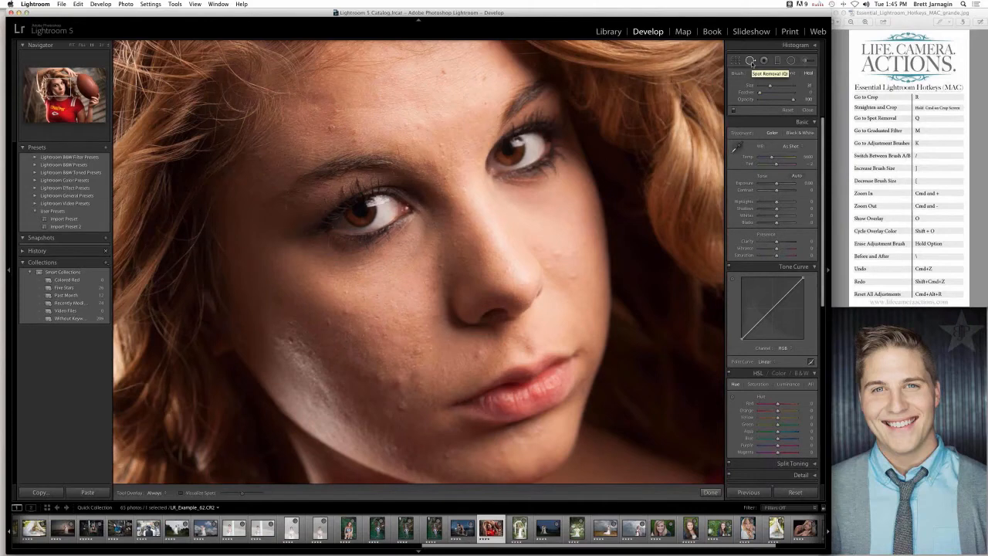
drag(760, 93, 779, 97)
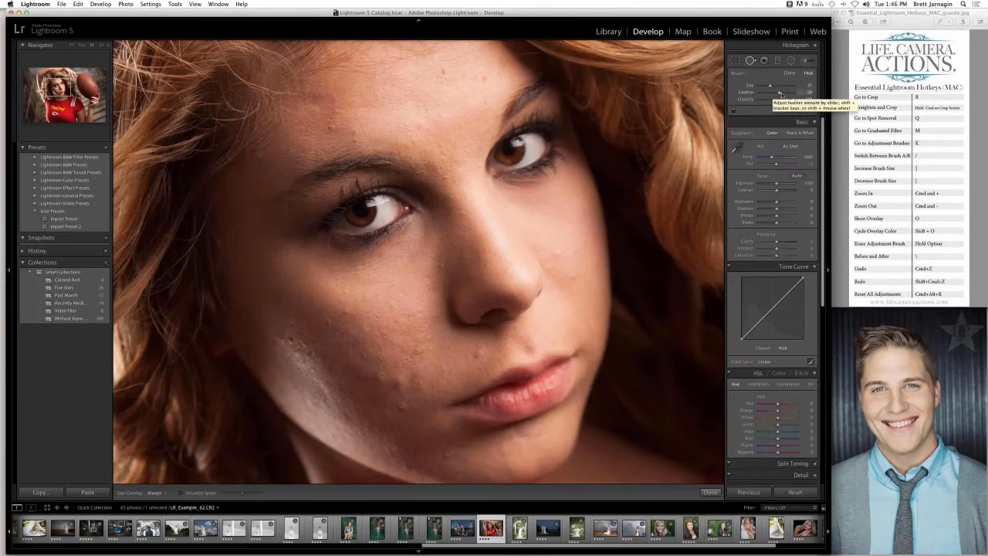
drag(777, 93, 785, 94)
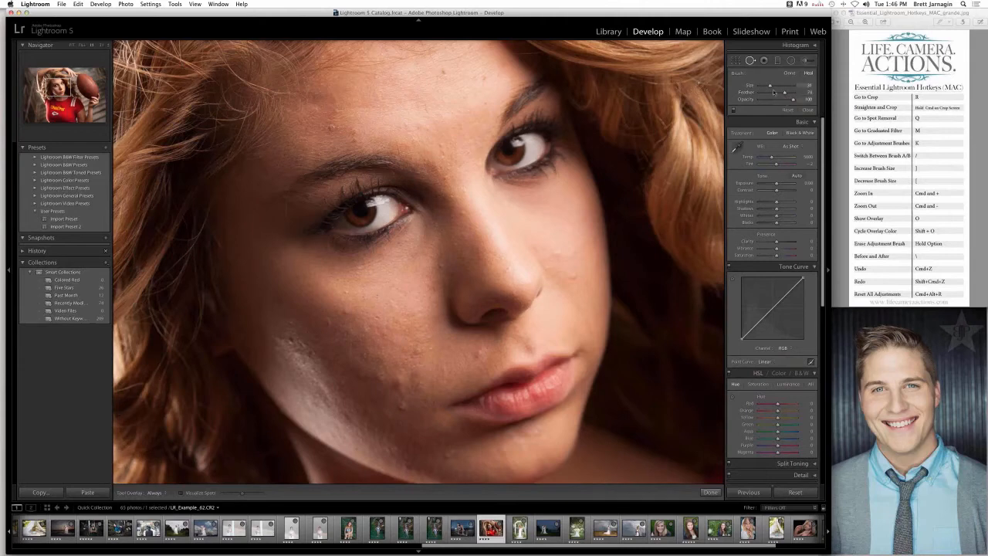
drag(792, 101, 789, 101)
- Heal the blemishes on the girl's shadowed cheek and above her upper lip
click(344, 311)
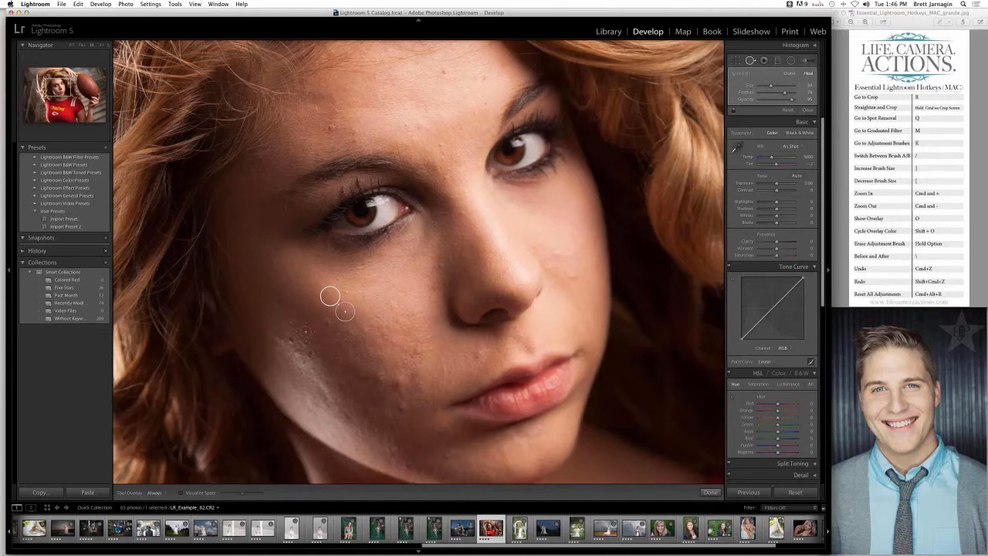
click(327, 320)
click(359, 317)
click(378, 376)
click(416, 350)
click(478, 351)
click(402, 408)
- Heal the blemishes on the girl's forehead
click(442, 71)
click(331, 127)
click(354, 131)
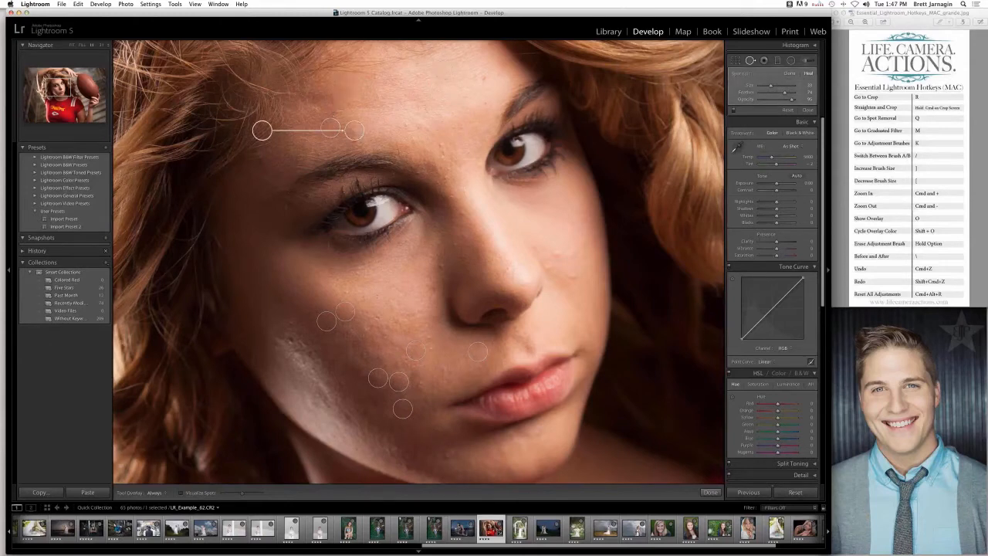
- Try healing a spot on the other cheek with its source moved to the nose, then delete that spot
click(569, 270)
drag(562, 272, 472, 294)
key(Delete)
click(710, 491)
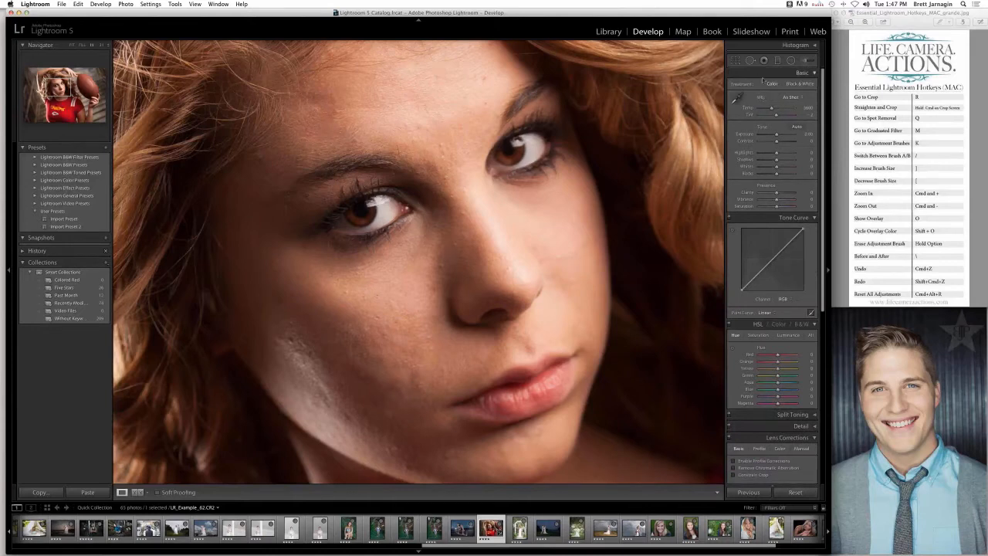
- Reset all heal spots and use Clone mode to cover the blemishes on the shadowed cheek and above the lip
click(749, 61)
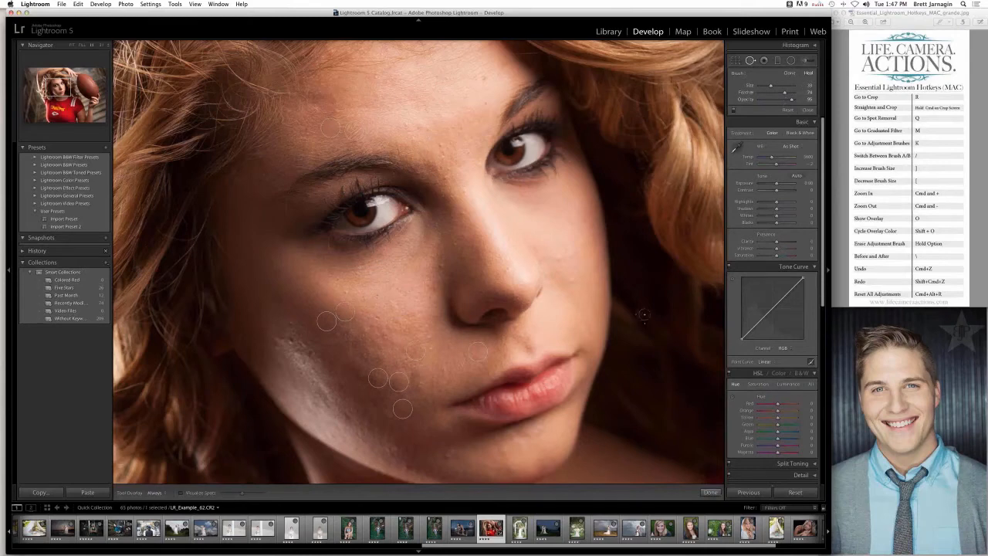
click(787, 110)
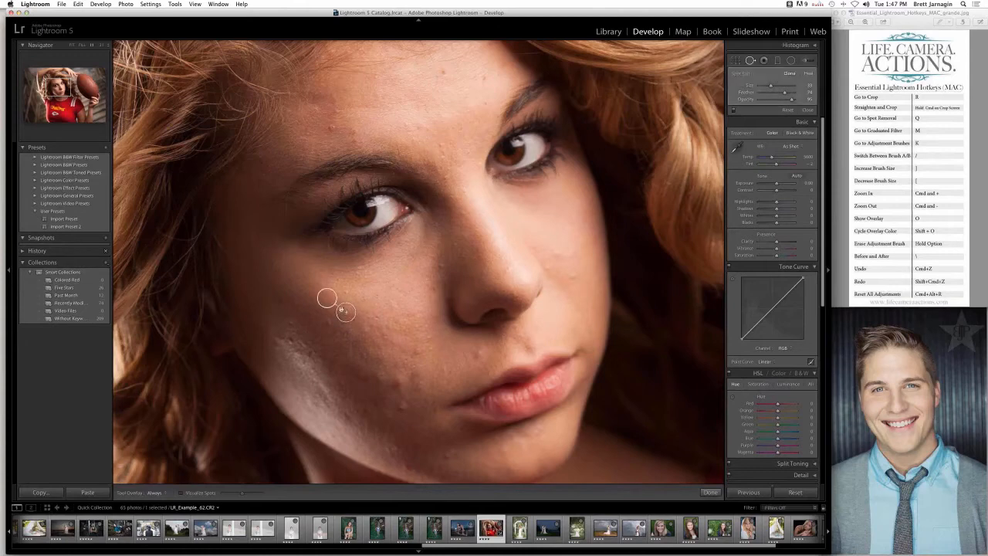
click(325, 321)
drag(309, 310, 308, 306)
mouse_move(395, 378)
mouse_down()
mouse_move(430, 276)
mouse_move(419, 277)
mouse_move(386, 387)
mouse_move(388, 397)
mouse_move(437, 399)
mouse_move(435, 377)
mouse_move(400, 363)
mouse_up()
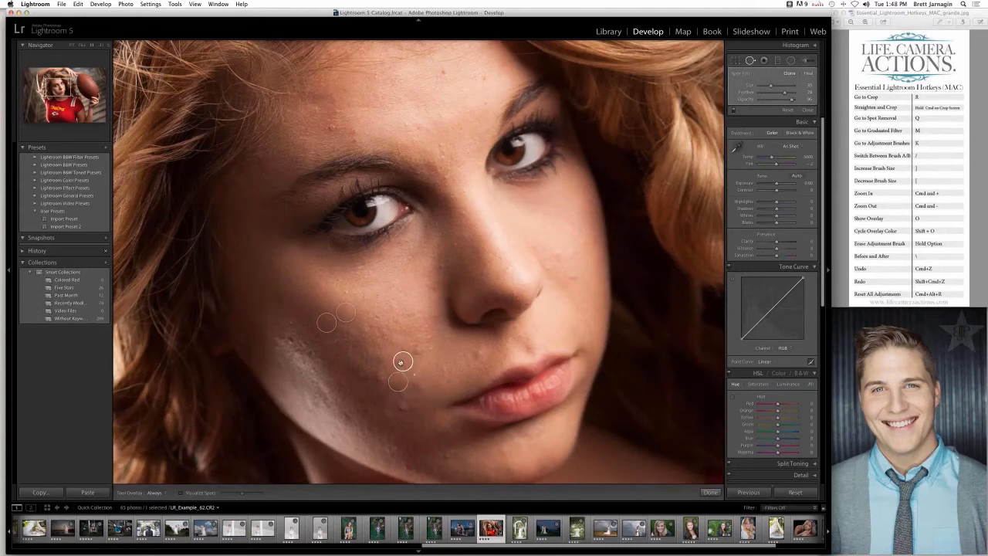
click(456, 354)
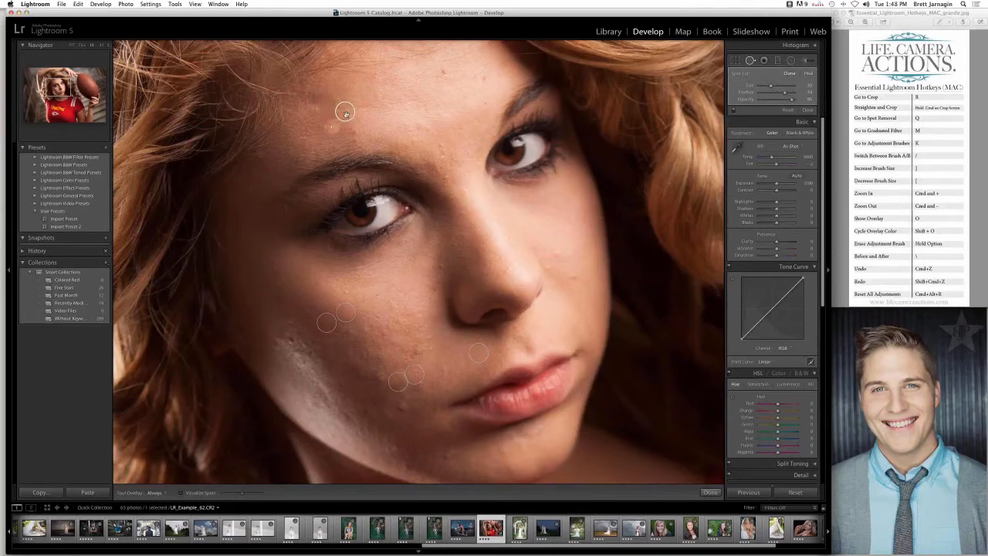
- Clone over the blemishes on the forehead and undo the last spot placed
click(325, 107)
click(354, 134)
click(417, 125)
key(super+z)
- Clone over the remaining blemishes on the lower part of the shadowed cheek
click(402, 408)
click(418, 348)
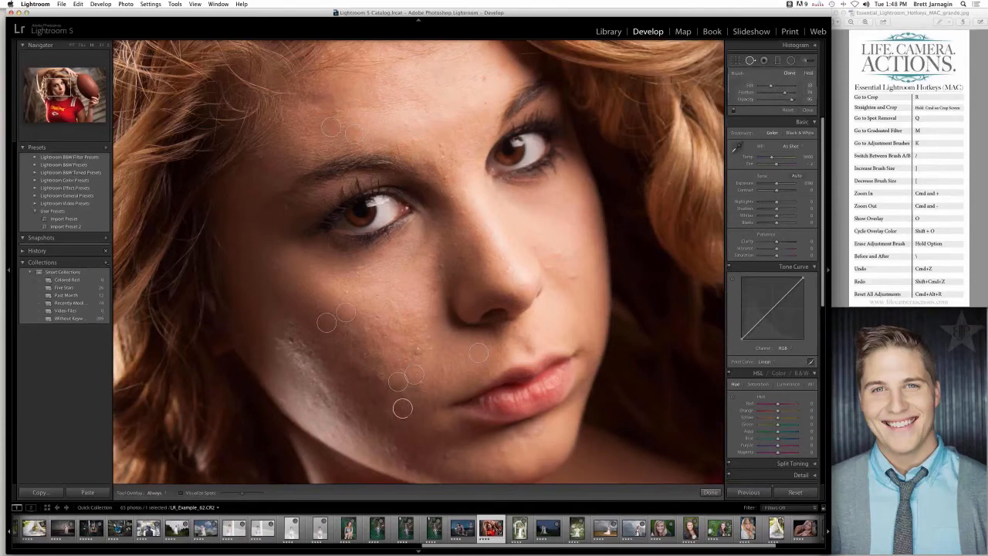
click(376, 377)
click(359, 378)
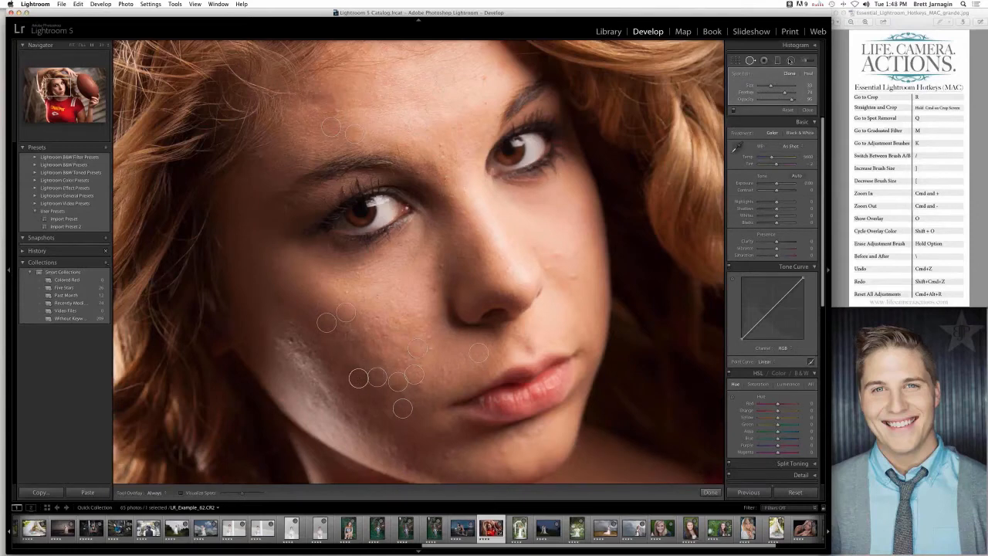
- Set up the Adjustment Brush with the LCA | Beauty Brush effect for smoothing the girl's skin
click(805, 61)
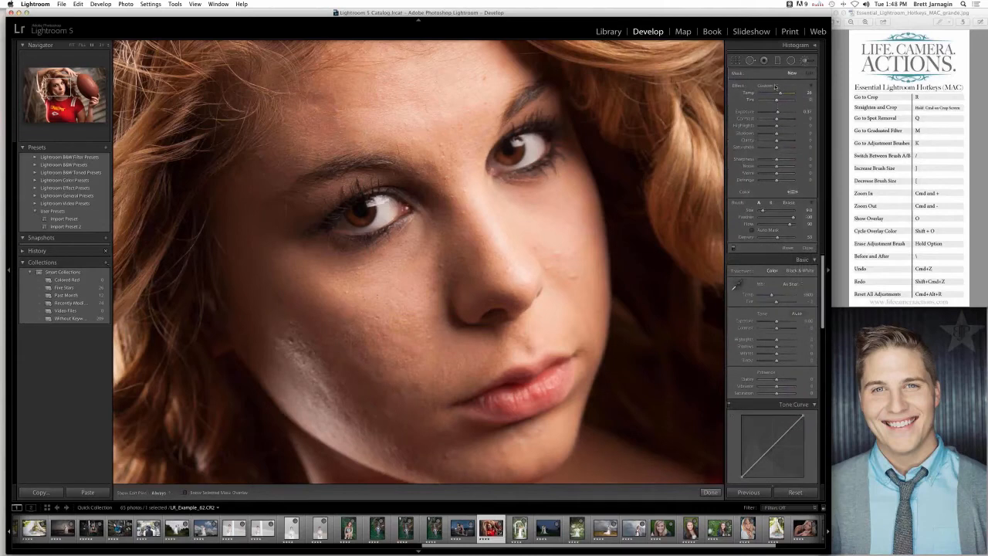
click(775, 87)
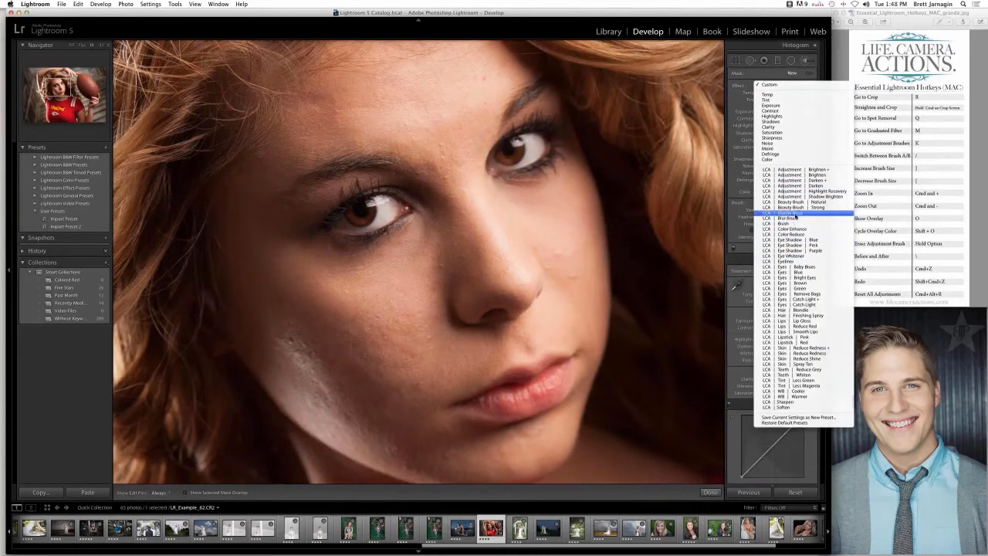
click(793, 215)
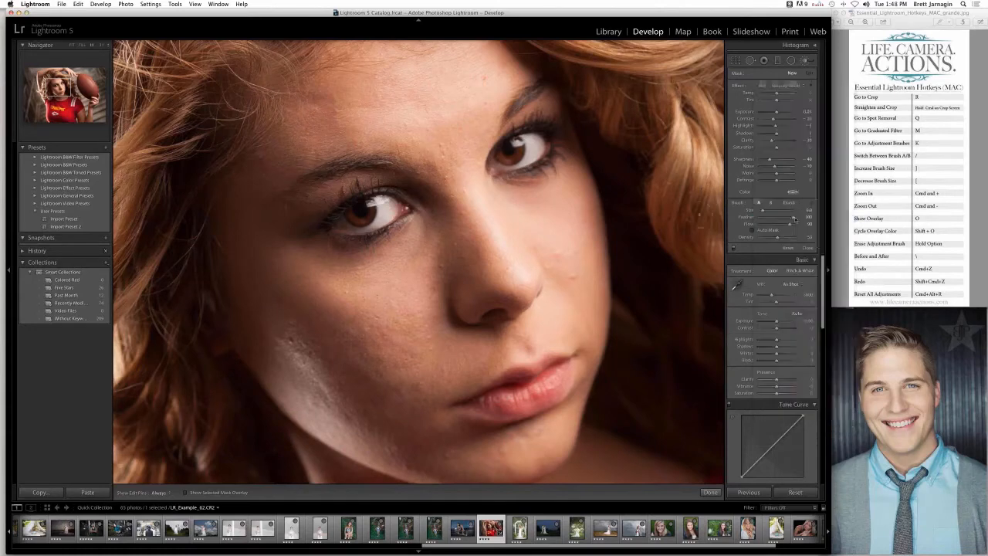
click(789, 87)
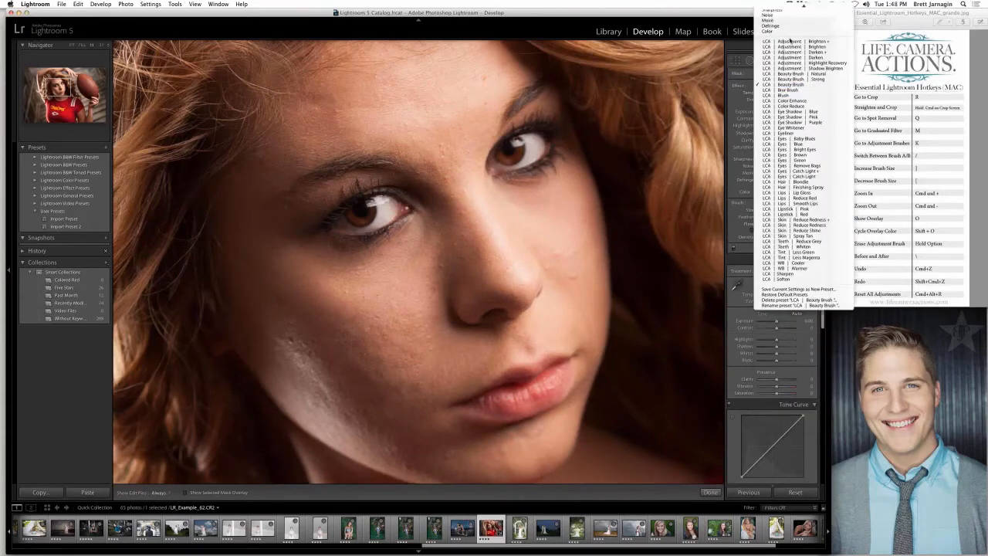
click(363, 362)
- Smooth the shadowed cheek and nearby skin with the Beauty Brush at density 100 and review it with the edit pins hidden
key(h)
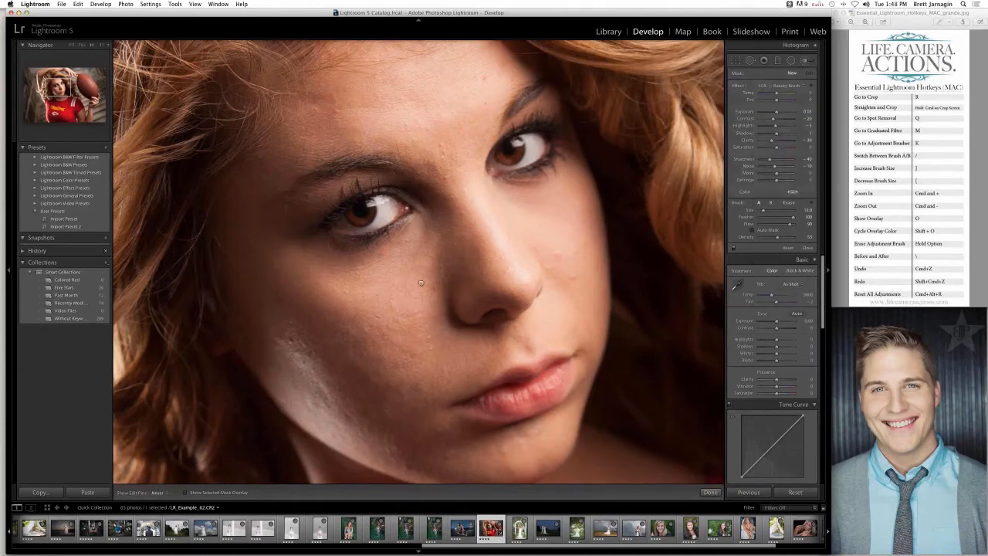
key(h)
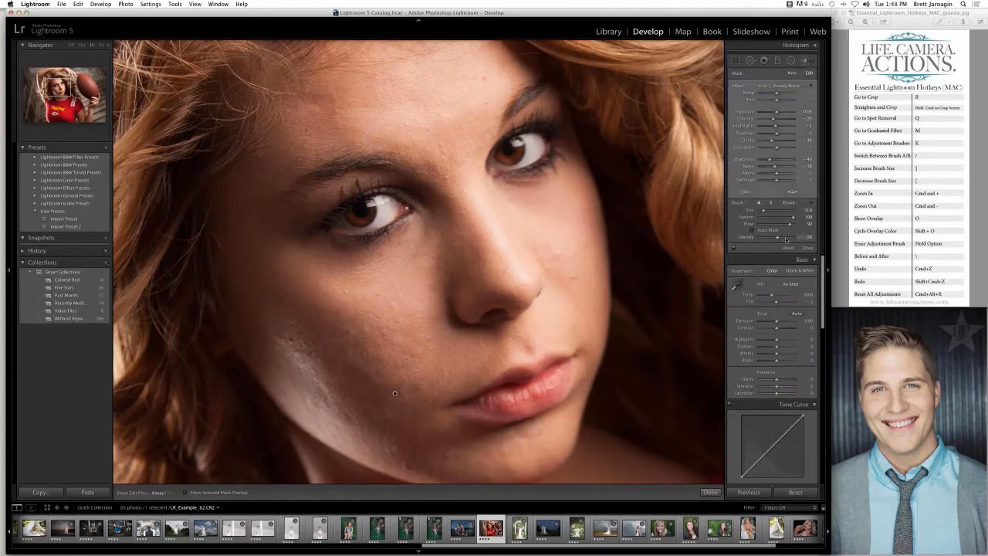
key(h)
key(h)
key(h)
key(h)
key(h)
key(h)
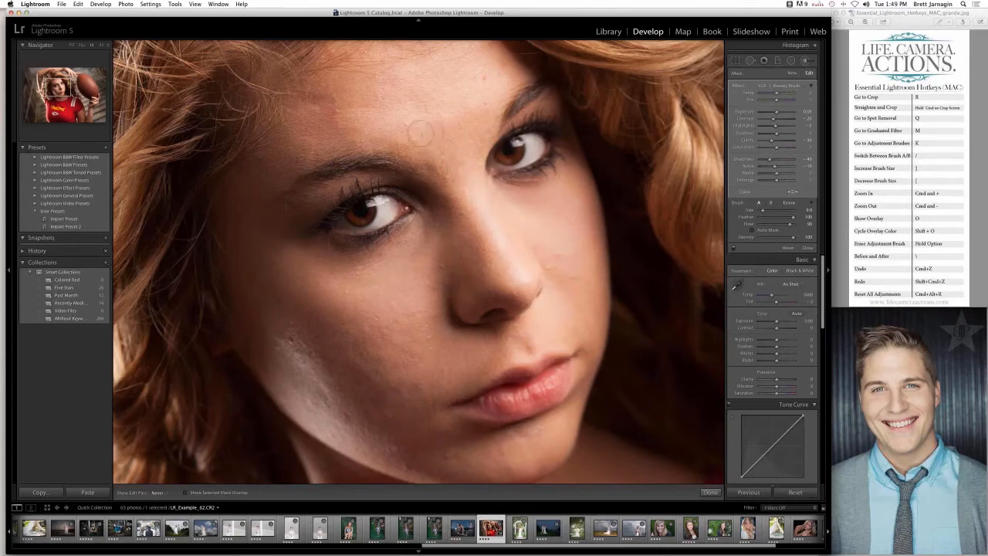
key(h)
key(h)
key(h)
drag(448, 151, 449, 194)
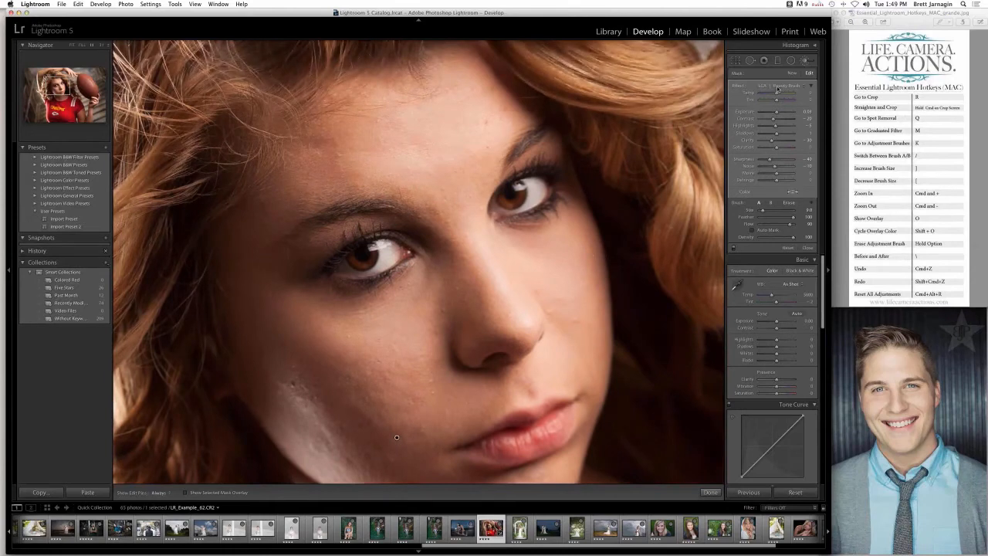
- Switch the brush effect to LCA | Beauty Brush | Strong and compare the skin with the brush adjustments off and on
click(776, 88)
click(784, 82)
click(733, 248)
click(732, 249)
click(732, 248)
click(732, 249)
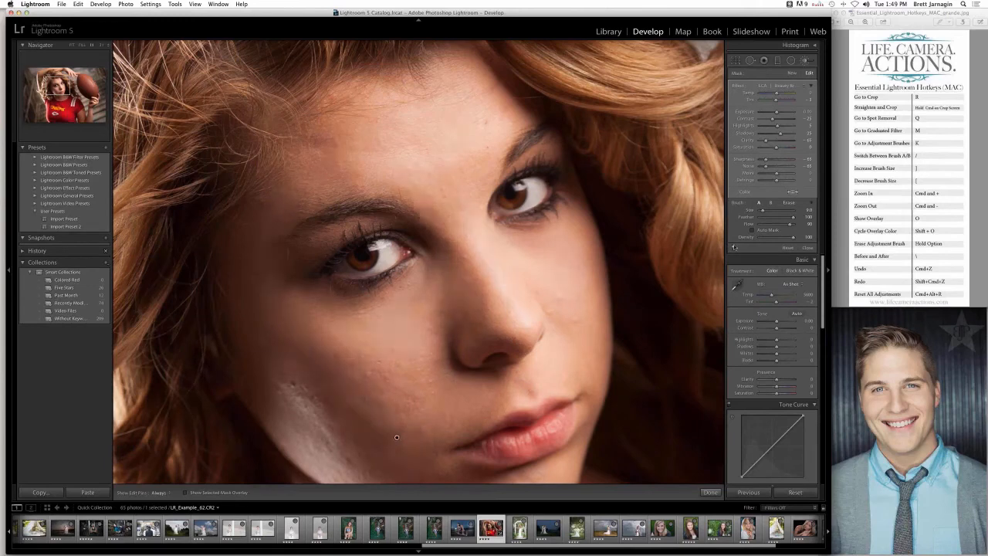
click(767, 86)
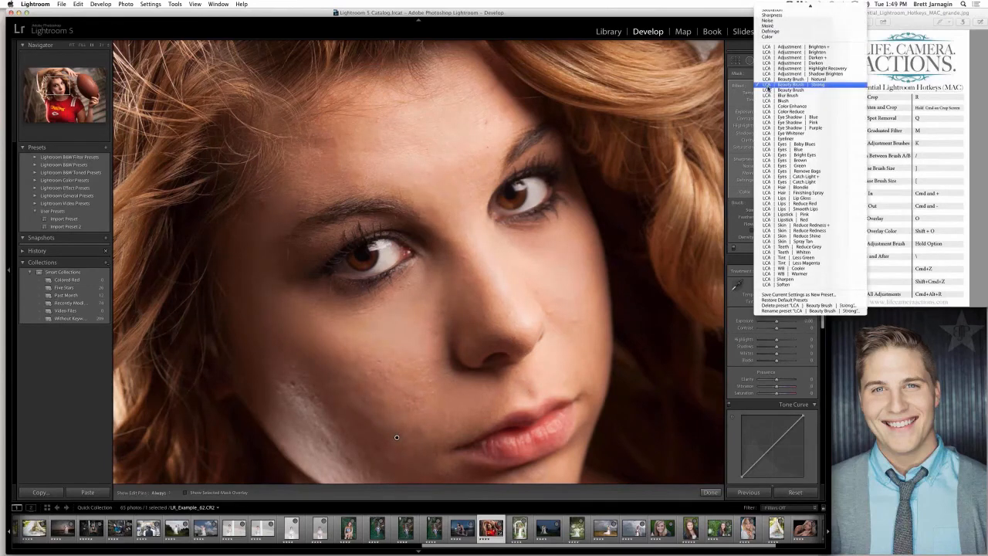
click(735, 79)
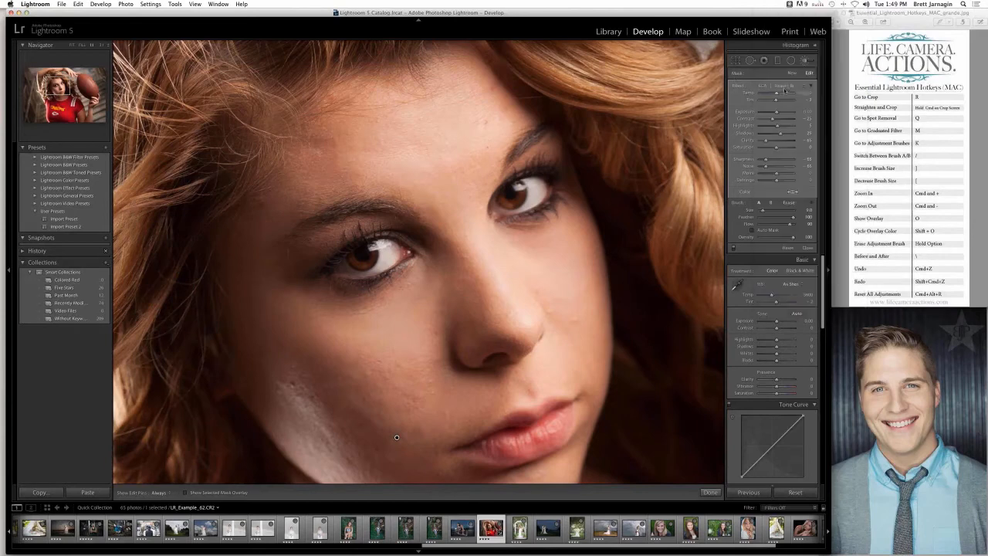
- Reset all brush adjustments and choose the built-in Sharpness effect for a new brush
click(788, 247)
click(780, 87)
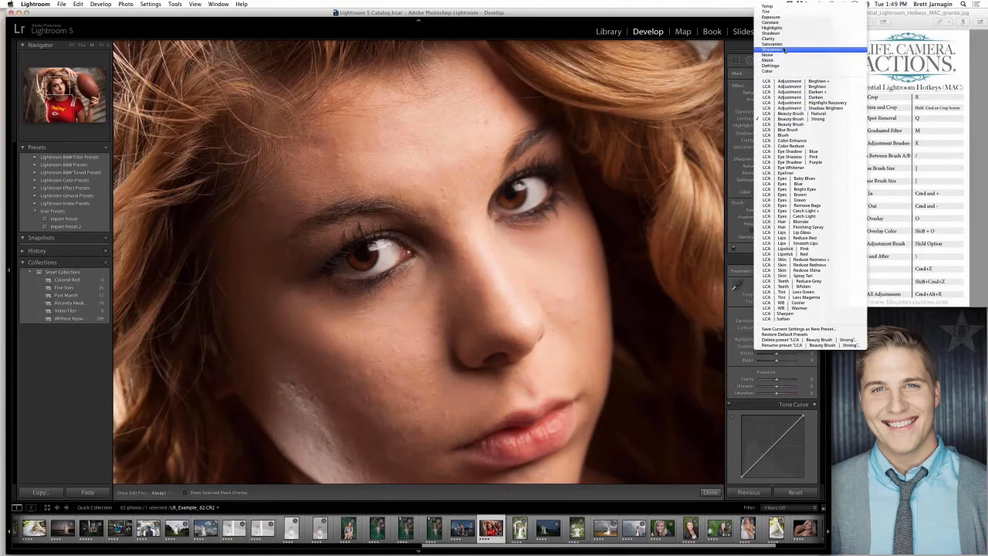
click(784, 50)
click(777, 88)
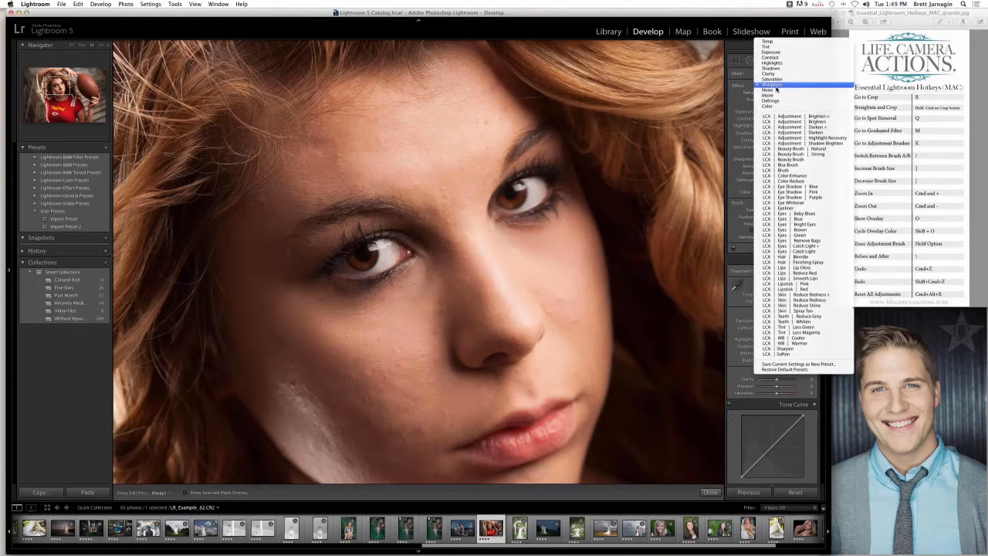
click(777, 88)
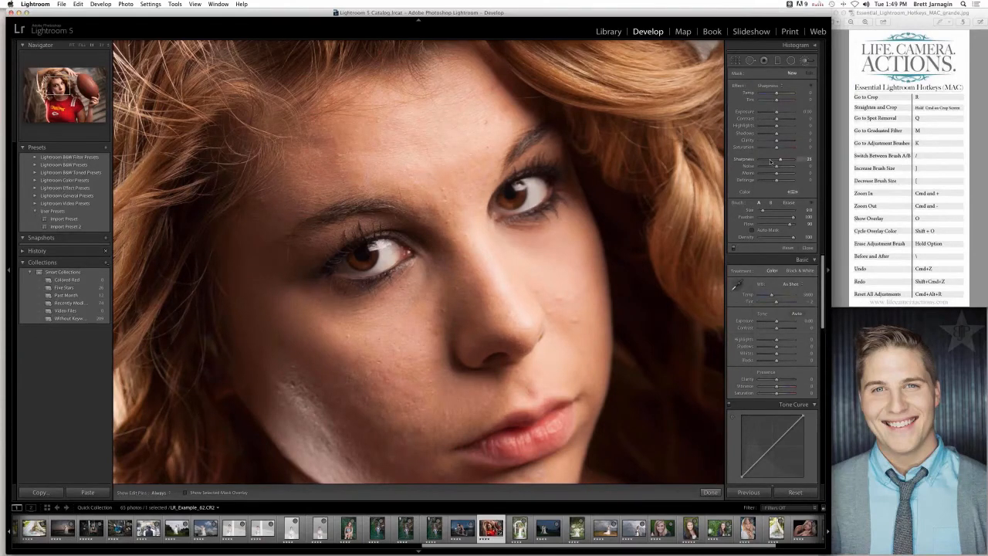
- Lower the brush's sharpness, set Flow to 100 and start softening beside the nose, trying a higher exposure and undoing the last change
drag(769, 159, 766, 161)
drag(795, 225, 798, 226)
click(441, 303)
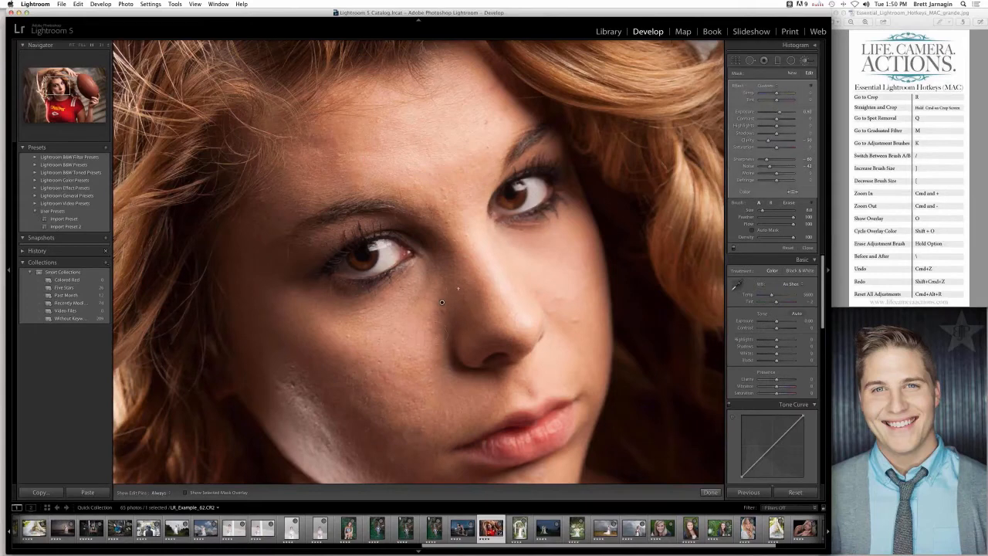
drag(780, 112, 785, 111)
key(super+z)
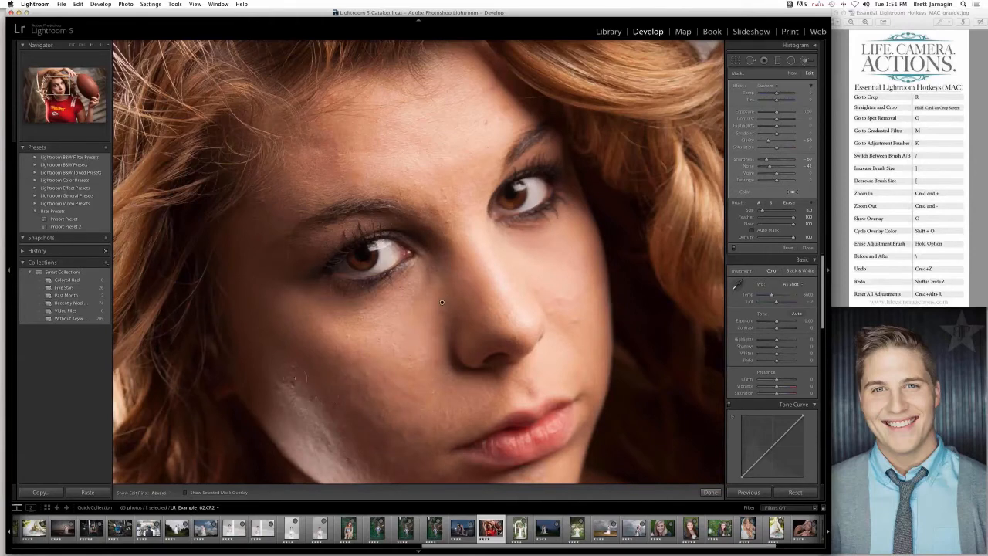
- Show the mask overlay and extend the softening mask over the cheeks and forehead
key(h)
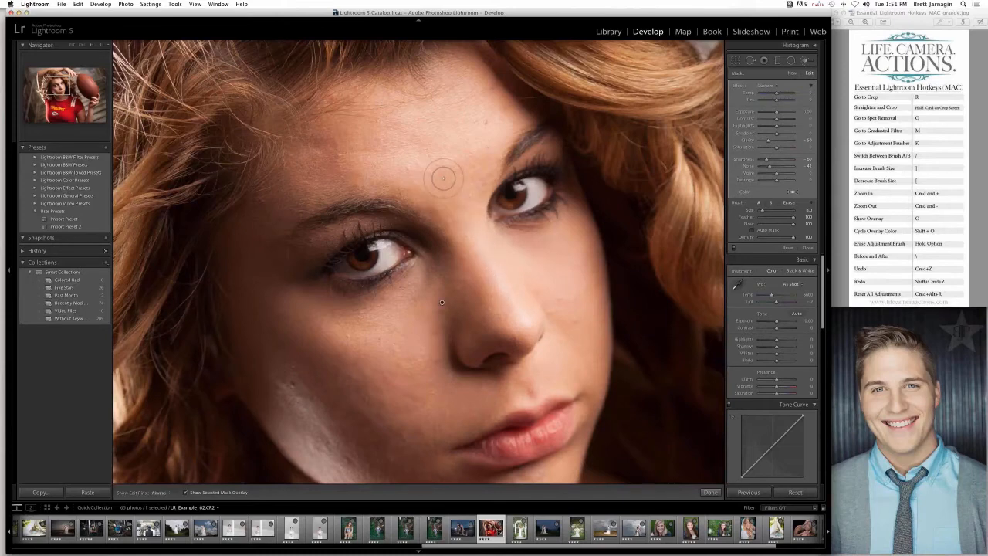
key(o)
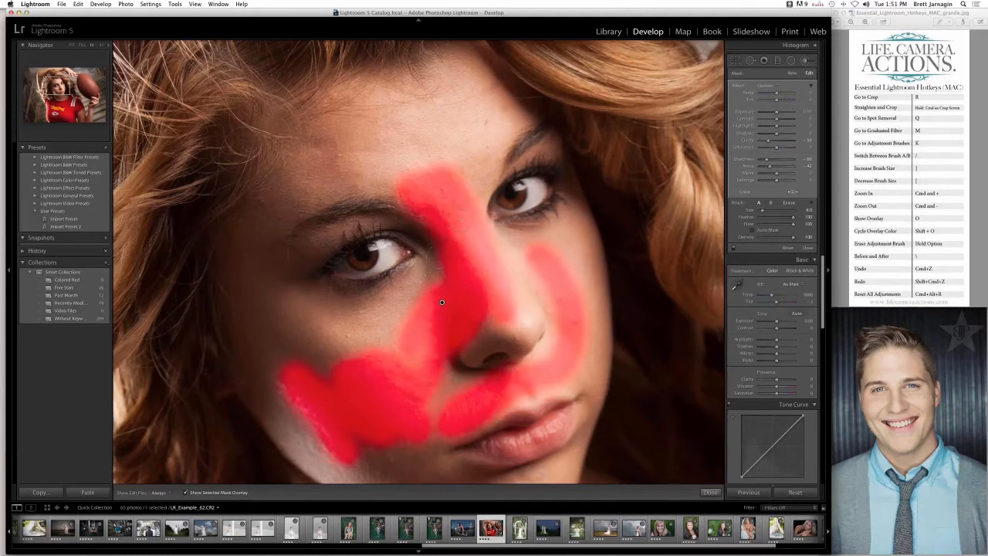
mouse_move(385, 338)
mouse_down()
mouse_move(384, 270)
mouse_move(360, 340)
mouse_move(333, 369)
mouse_move(287, 356)
mouse_move(266, 308)
mouse_move(270, 246)
mouse_up()
mouse_move(294, 213)
mouse_down()
mouse_move(324, 166)
mouse_move(386, 116)
mouse_move(463, 177)
mouse_move(463, 139)
mouse_move(501, 108)
mouse_move(440, 89)
mouse_move(409, 100)
mouse_move(529, 197)
mouse_move(540, 263)
mouse_move(567, 324)
mouse_move(471, 378)
mouse_move(500, 384)
mouse_move(536, 378)
mouse_move(595, 224)
mouse_up()
drag(497, 194, 499, 183)
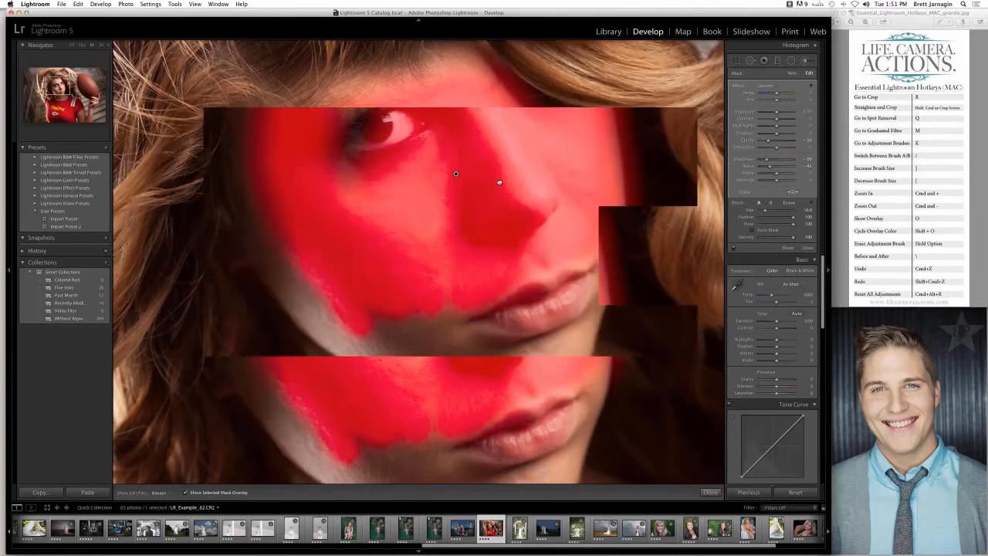
- Paint the softening mask over the jaw and chin, using a smaller brush beside the mouth
mouse_move(576, 338)
mouse_down()
mouse_move(506, 368)
mouse_move(373, 315)
mouse_move(307, 263)
mouse_move(299, 284)
mouse_move(435, 349)
mouse_move(463, 331)
mouse_move(434, 337)
mouse_move(313, 276)
mouse_move(377, 237)
mouse_up()
key(h)
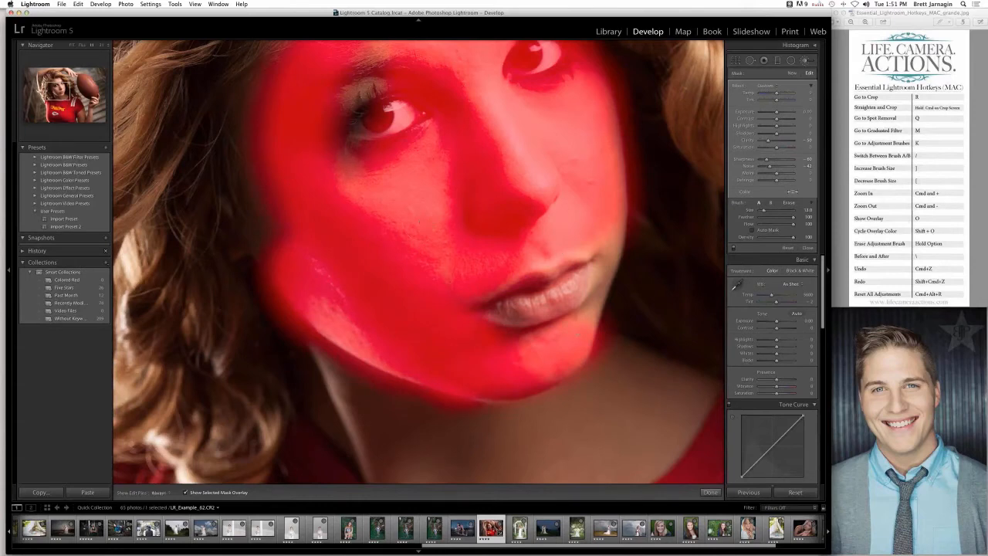
key(h)
key(bracketleft)
key(bracketleft)
drag(588, 322, 600, 220)
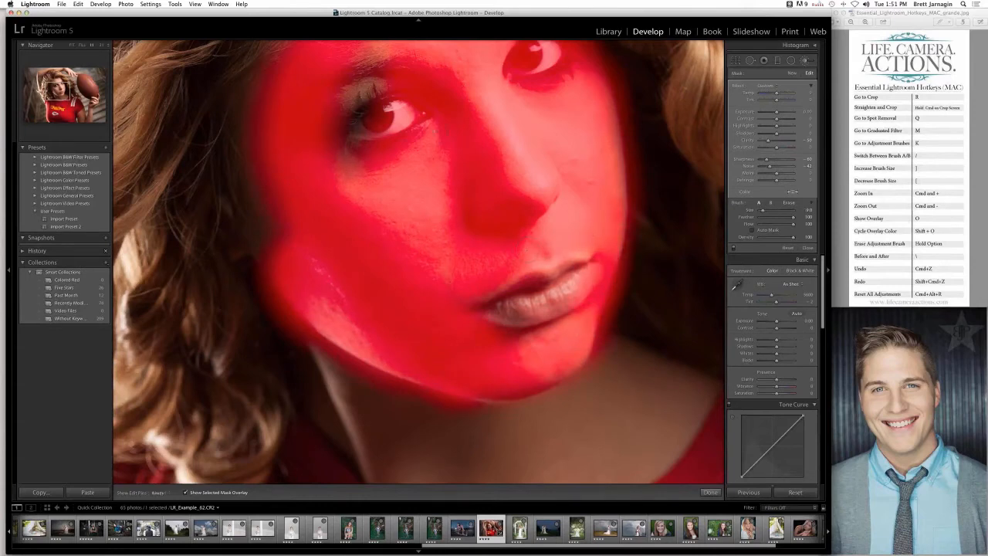
- Fill the gaps in the softening mask around the eye in the shadowed half of the face, using a larger brush
key(h)
scroll(441, 193, up, 5)
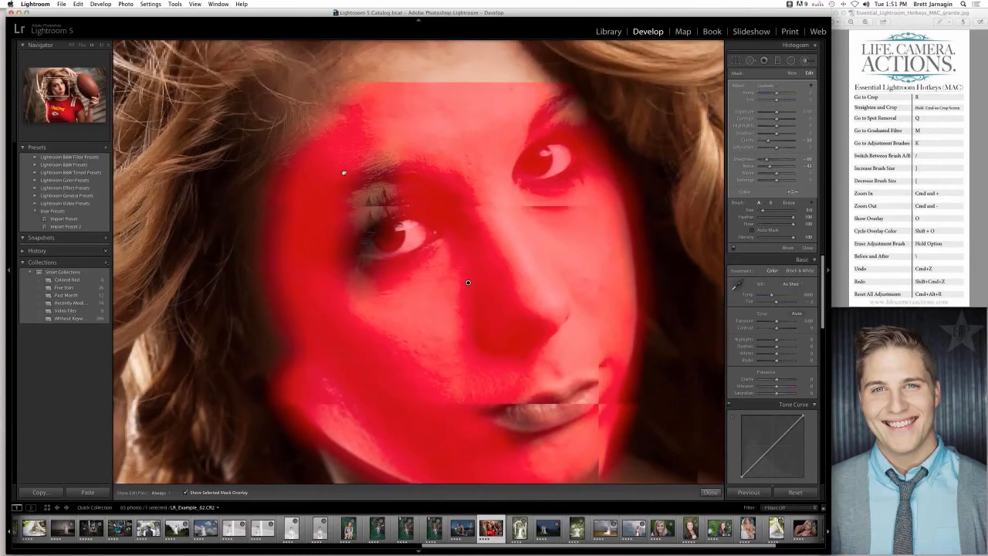
drag(343, 172, 349, 208)
key(bracketright)
key(bracketright)
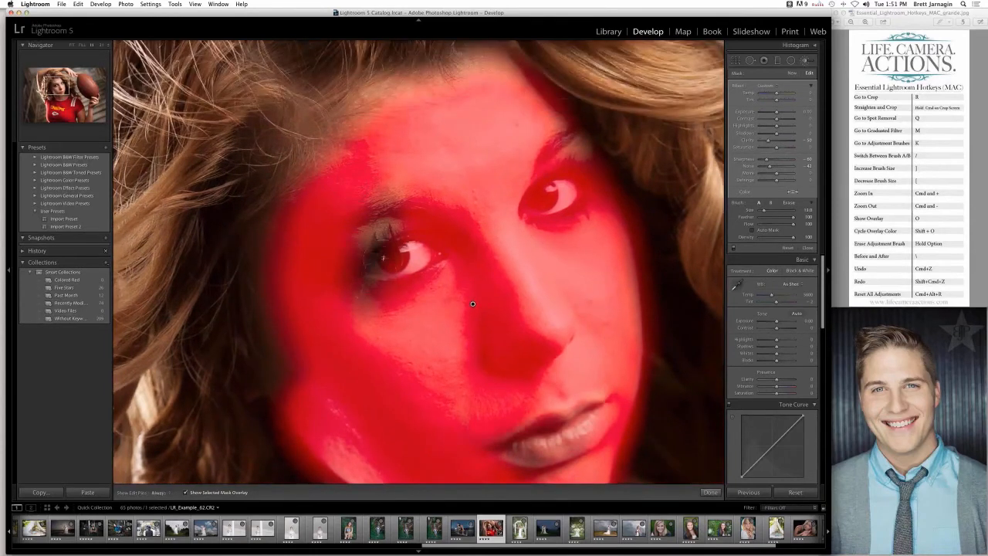
mouse_move(377, 267)
mouse_down()
mouse_move(392, 213)
mouse_move(372, 276)
mouse_move(405, 287)
mouse_move(397, 238)
mouse_move(370, 298)
mouse_up()
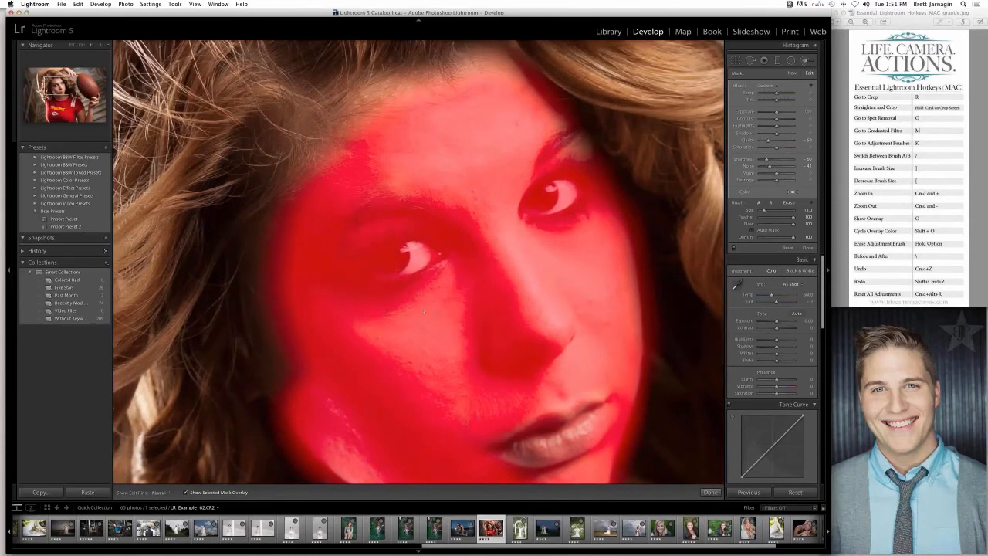
- Turn on Auto Mask for the brush and erase the softening mask from both eyes and lashes
click(752, 230)
click(790, 203)
key(h)
key(])
mouse_move(531, 207)
mouse_down()
mouse_move(541, 186)
mouse_move(528, 207)
mouse_move(546, 215)
mouse_move(577, 199)
mouse_move(586, 181)
mouse_move(577, 175)
mouse_move(540, 182)
mouse_move(572, 167)
mouse_move(584, 178)
mouse_move(588, 212)
mouse_move(554, 222)
mouse_move(530, 213)
mouse_move(563, 193)
mouse_move(558, 199)
mouse_up()
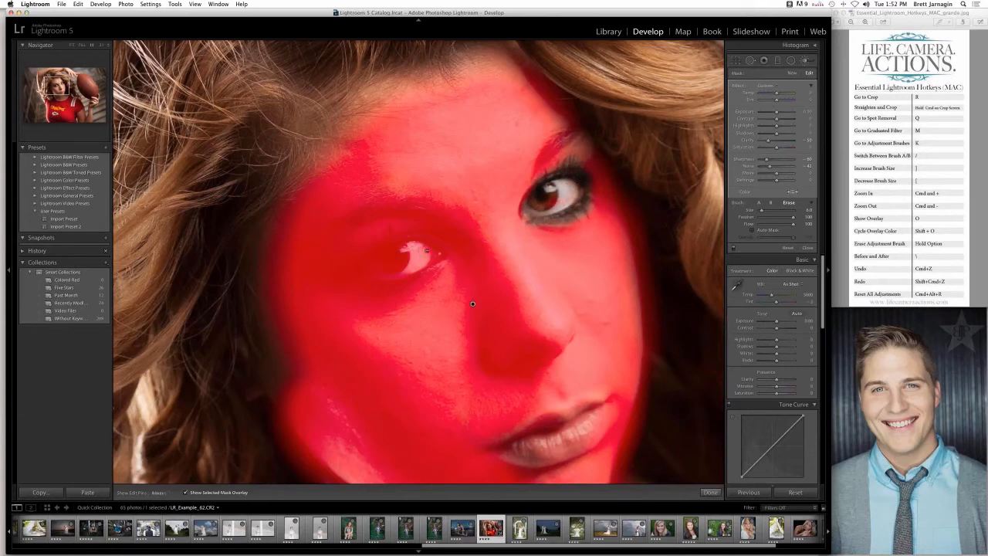
mouse_move(429, 252)
mouse_down()
mouse_move(390, 249)
mouse_move(362, 260)
mouse_move(429, 258)
mouse_move(433, 266)
mouse_move(390, 280)
mouse_move(348, 276)
mouse_move(394, 257)
mouse_move(392, 236)
mouse_move(351, 258)
mouse_move(340, 284)
mouse_move(367, 265)
mouse_up()
mouse_move(453, 252)
mouse_down()
mouse_move(442, 267)
mouse_move(375, 264)
mouse_move(438, 252)
mouse_move(408, 250)
mouse_up()
key(h)
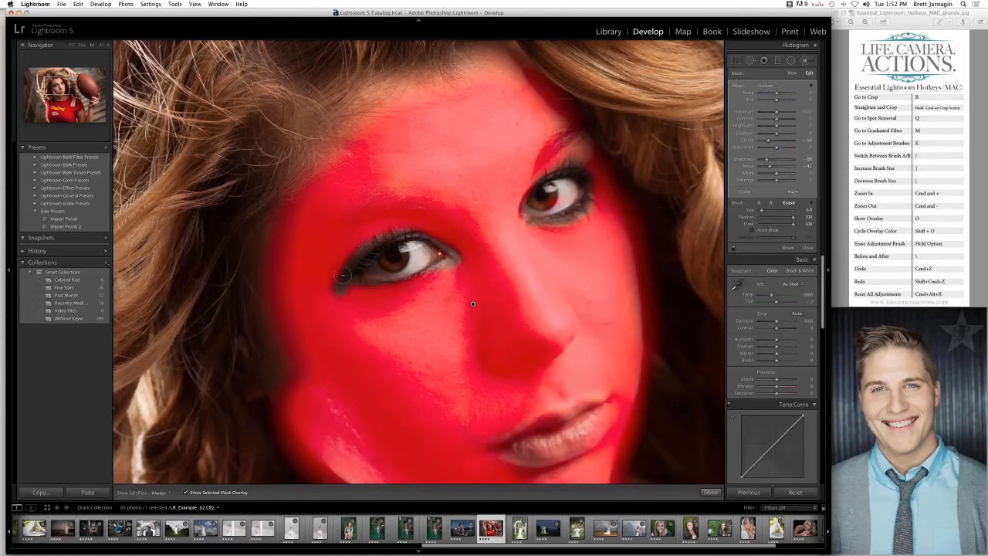
- Restore the mask at the outer corner of the shadowed eye, erase it from the lips and hide the overlay
click(757, 203)
key(alt)
mouse_move(340, 288)
mouse_down()
mouse_move(338, 270)
mouse_move(358, 265)
mouse_move(349, 277)
mouse_move(380, 278)
mouse_up()
key(alt)
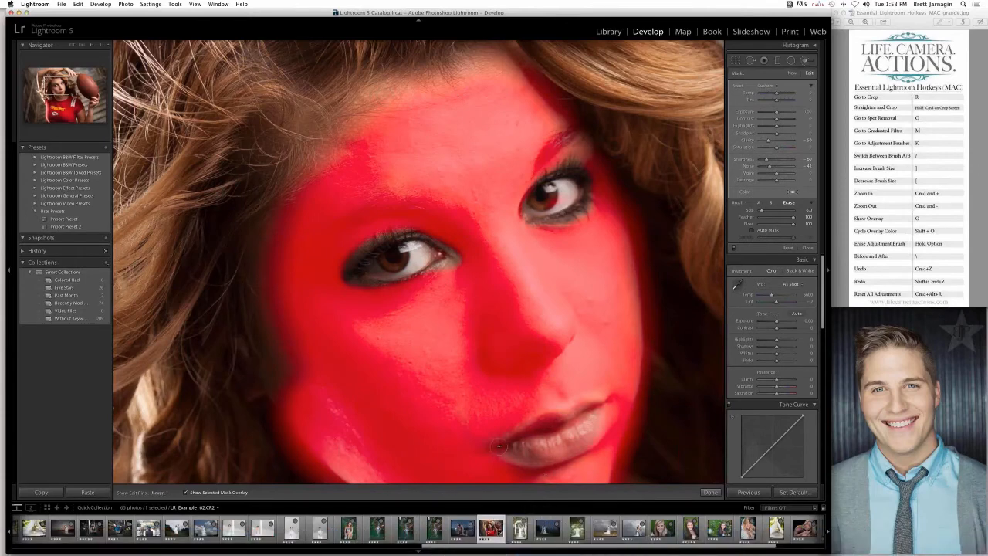
mouse_move(499, 446)
mouse_down()
mouse_move(573, 410)
mouse_move(608, 424)
mouse_up()
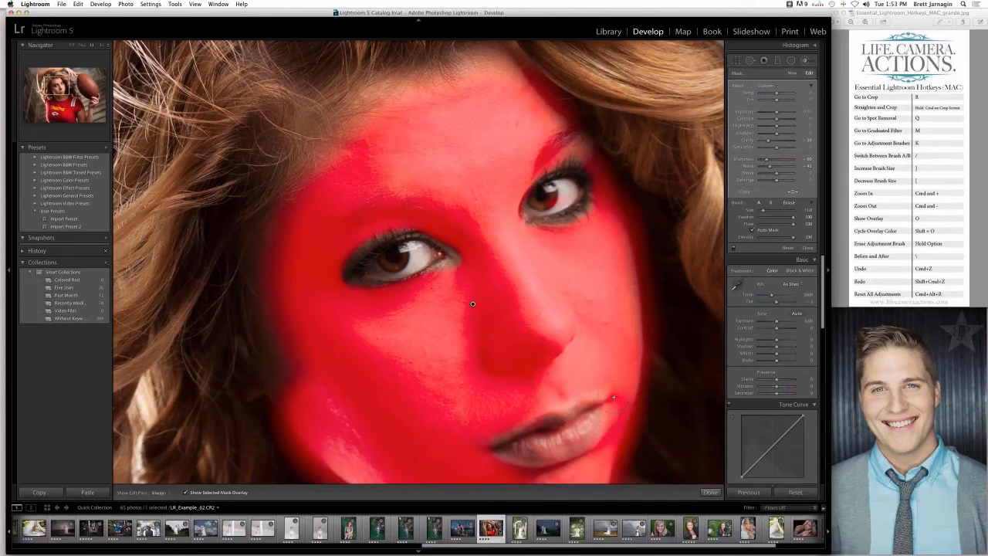
key(o)
- Close the Adjustment Brush and compare the whole portrait before and after side by side
key(super+minus)
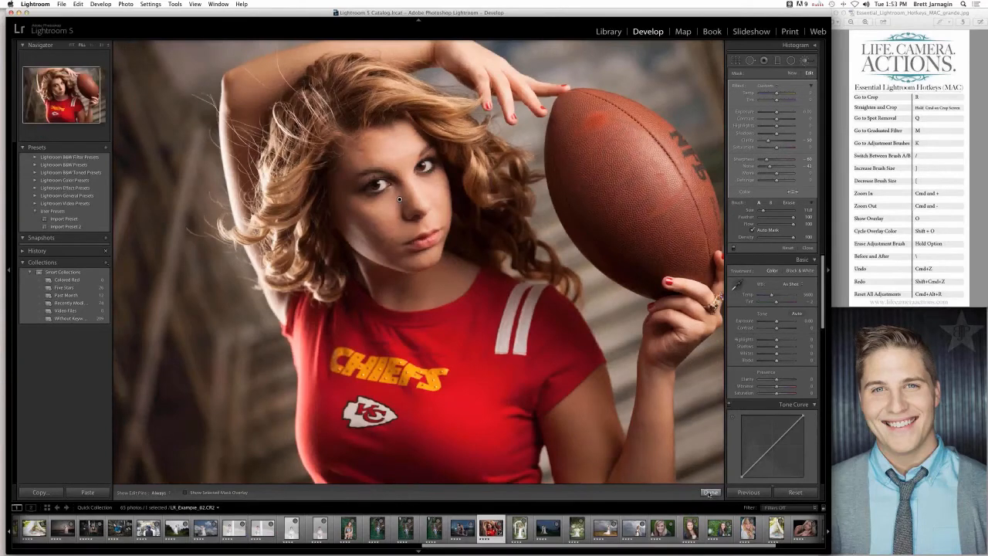
click(710, 491)
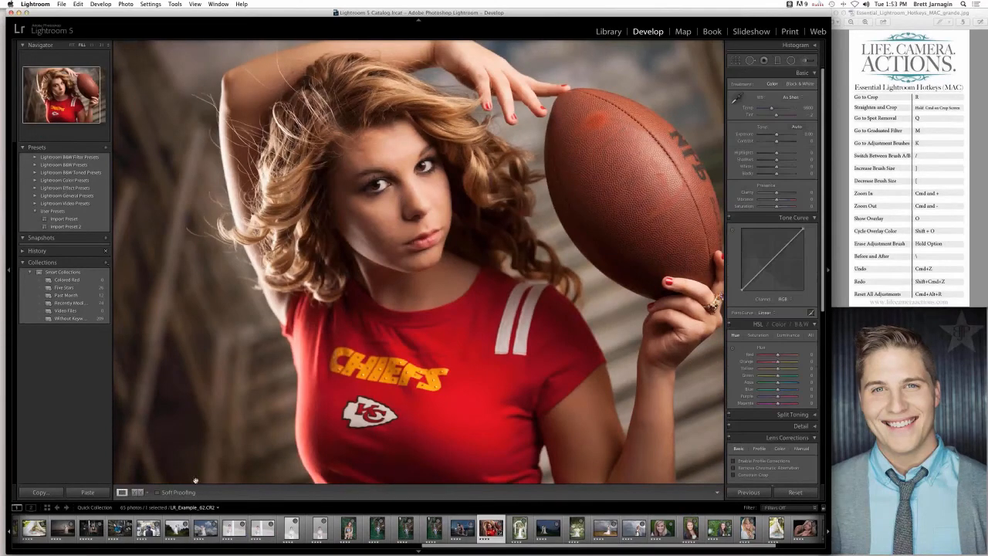
click(136, 492)
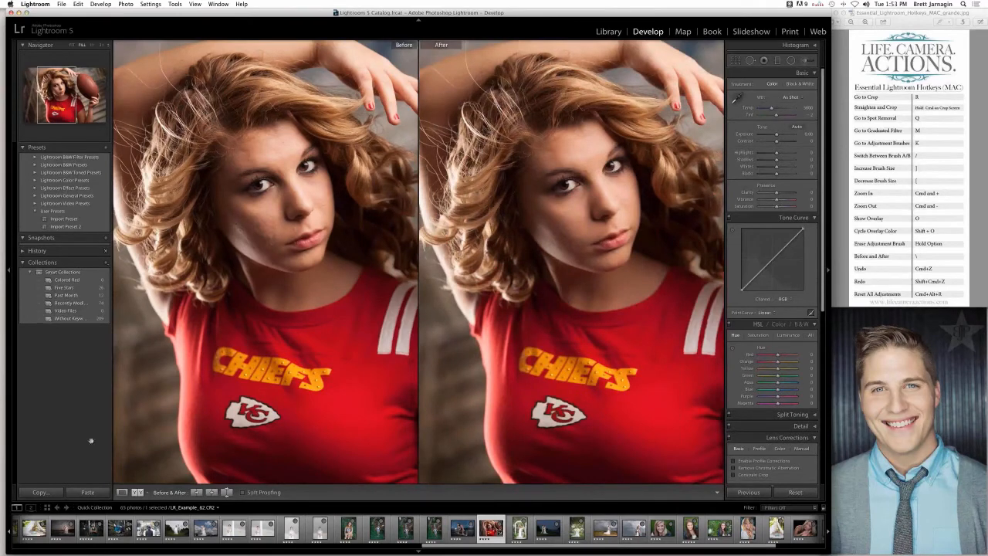
click(122, 491)
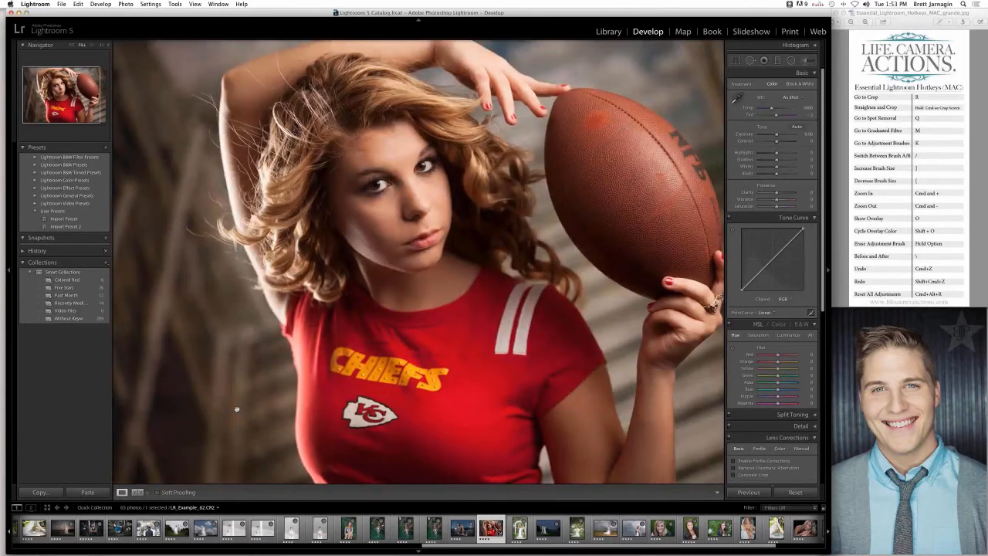
- Start a new Adjustment Brush with the Exposure effect on a close view of the girl's face
key(z)
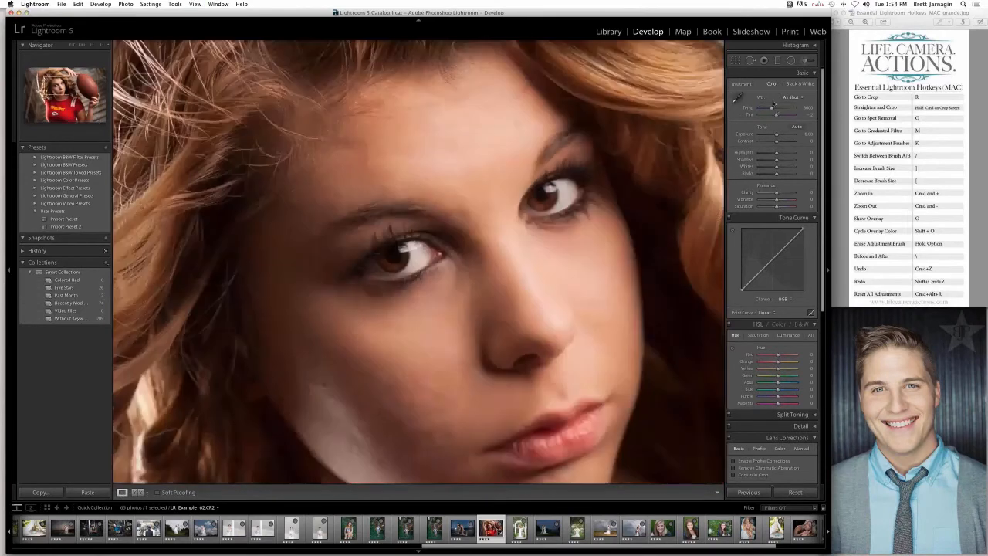
click(805, 61)
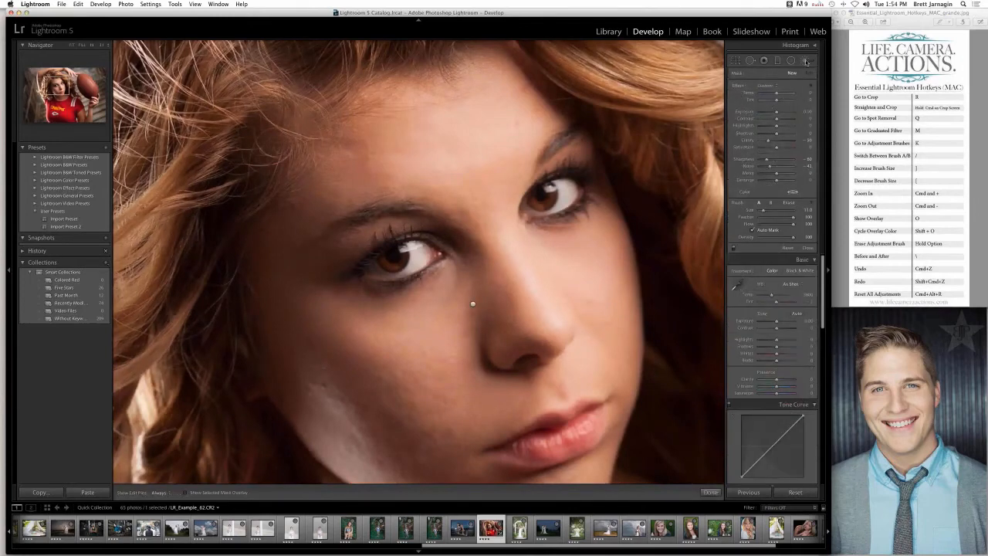
click(773, 86)
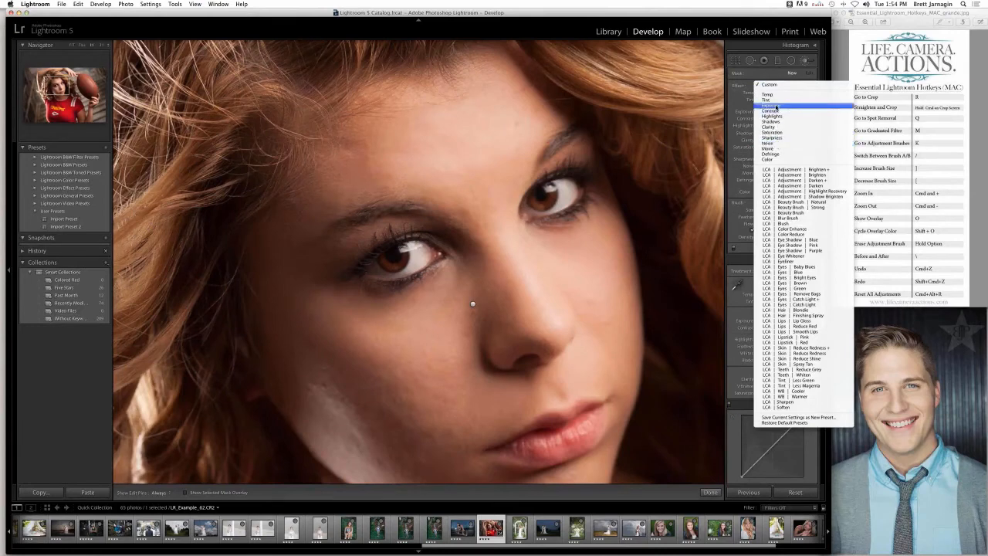
click(775, 107)
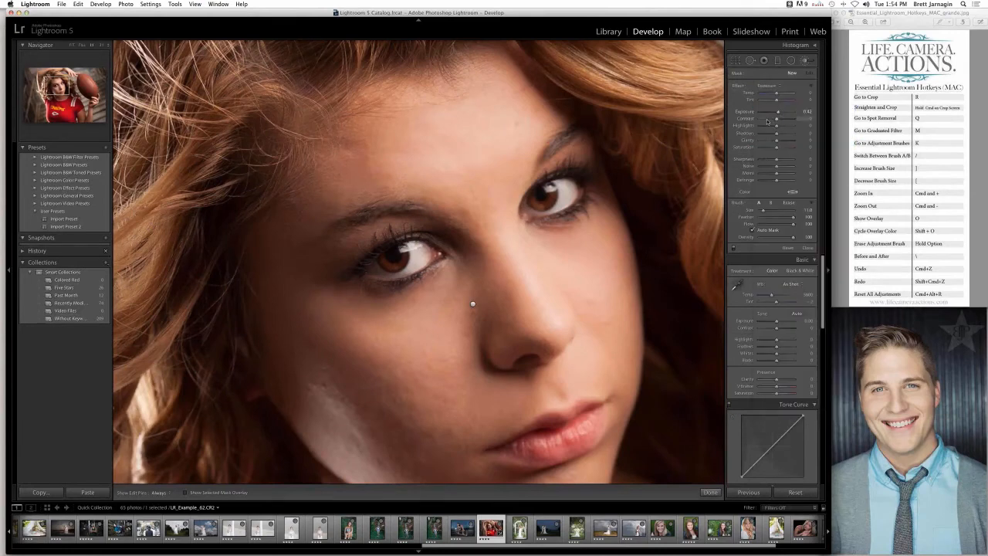
- Brighten the eyes with a smaller brush at exposure 0.42, check without edit pins and undo the last brush change
key(bracketleft)
key(bracketleft)
key(bracketleft)
key(bracketleft)
key(bracketleft)
key(bracketleft)
key(bracketleft)
key(h)
drag(409, 255, 398, 269)
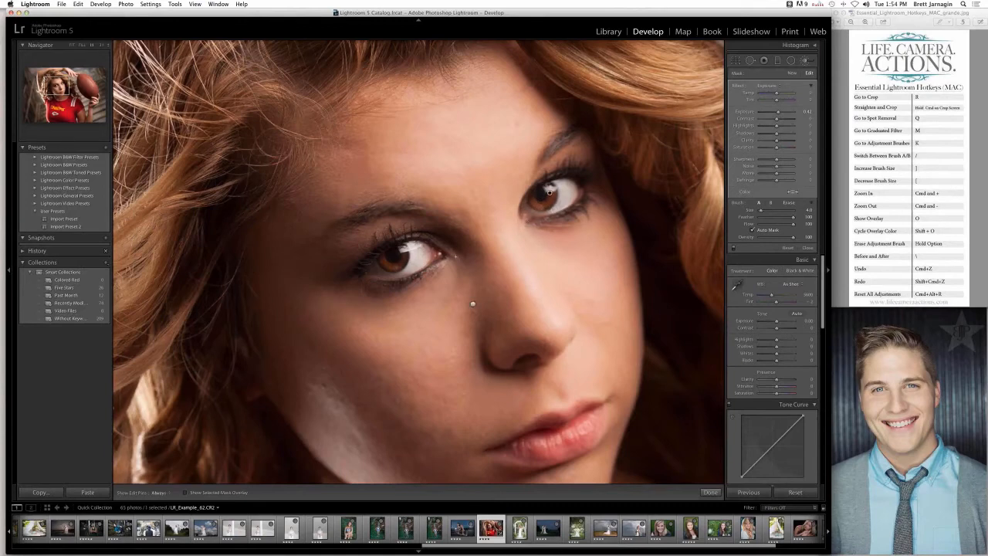
key(h)
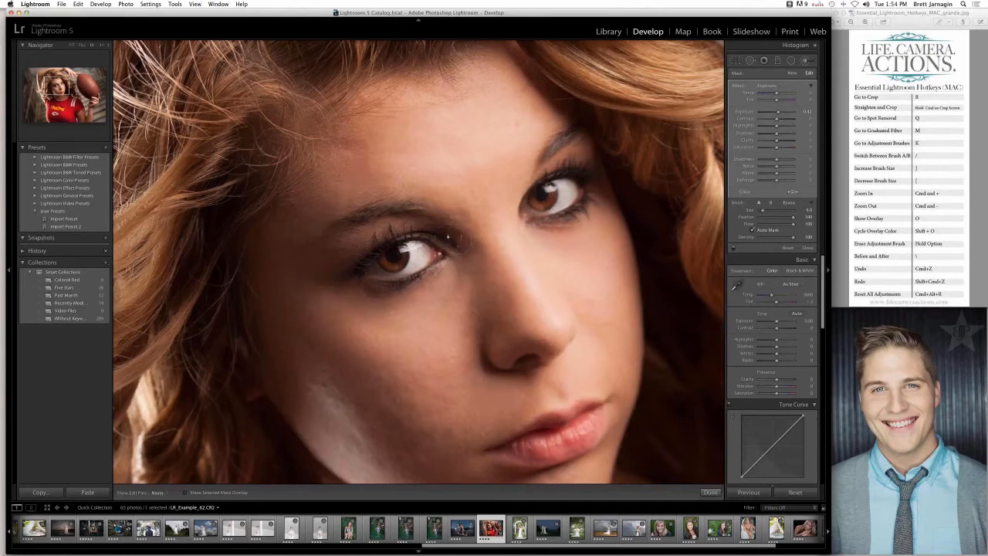
key(h)
key(super+z)
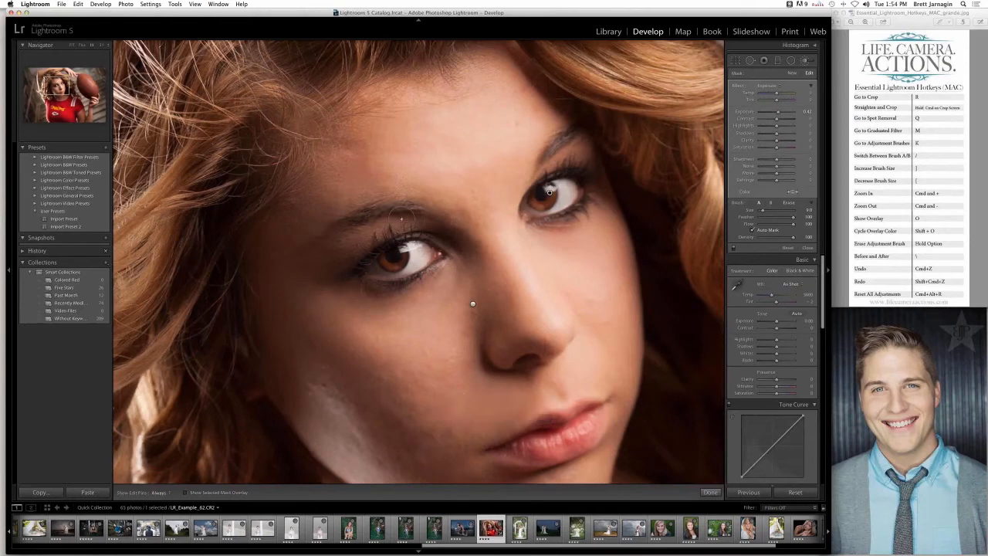
- Brighten the shadowed eye's iris with a smaller brush at exposure 0.42, and check the face with the edit pins hidden
key([)
drag(391, 247, 394, 259)
key([)
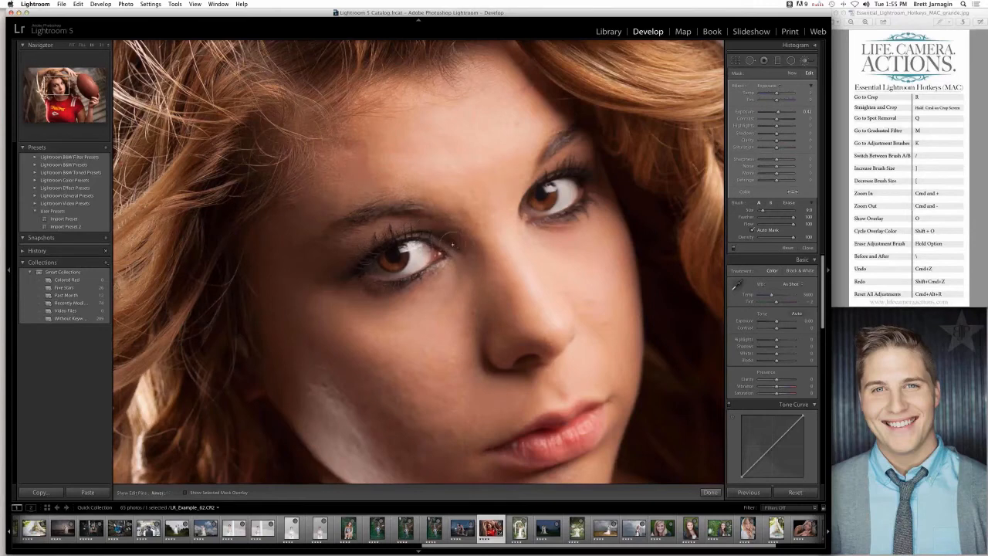
key(h)
drag(357, 260, 346, 153)
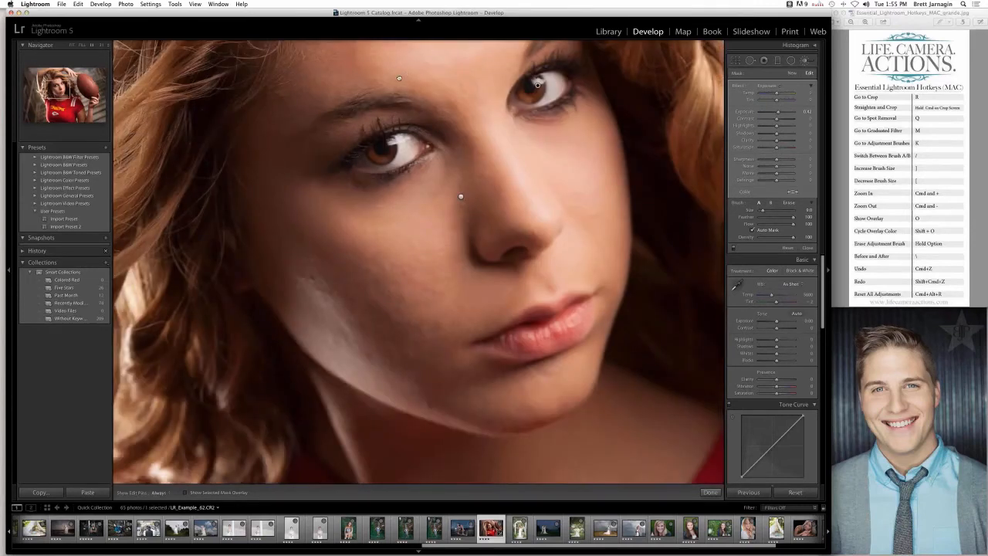
drag(399, 78, 398, 215)
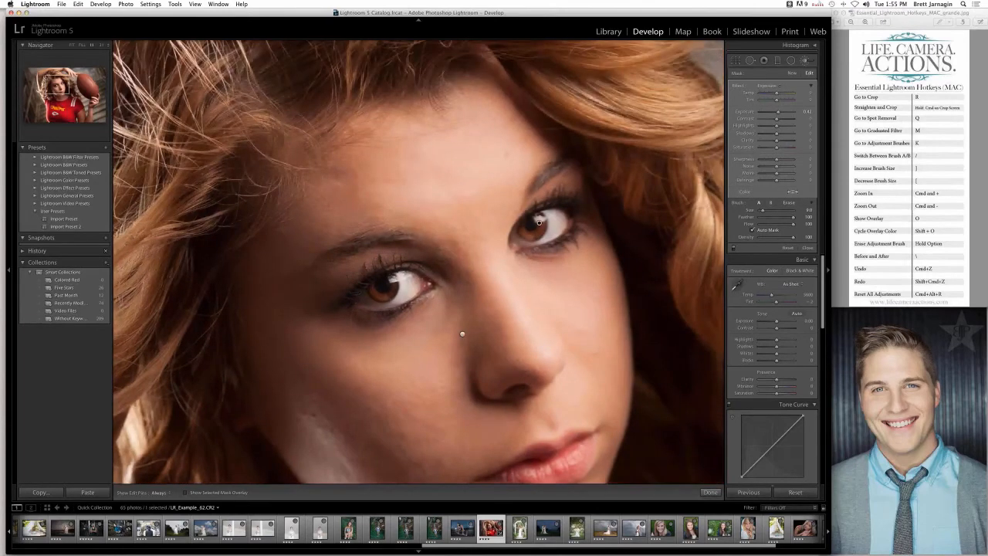
- Start a new Adjustment Brush with the Sharpness effect and paint the irises of both eyes
click(792, 73)
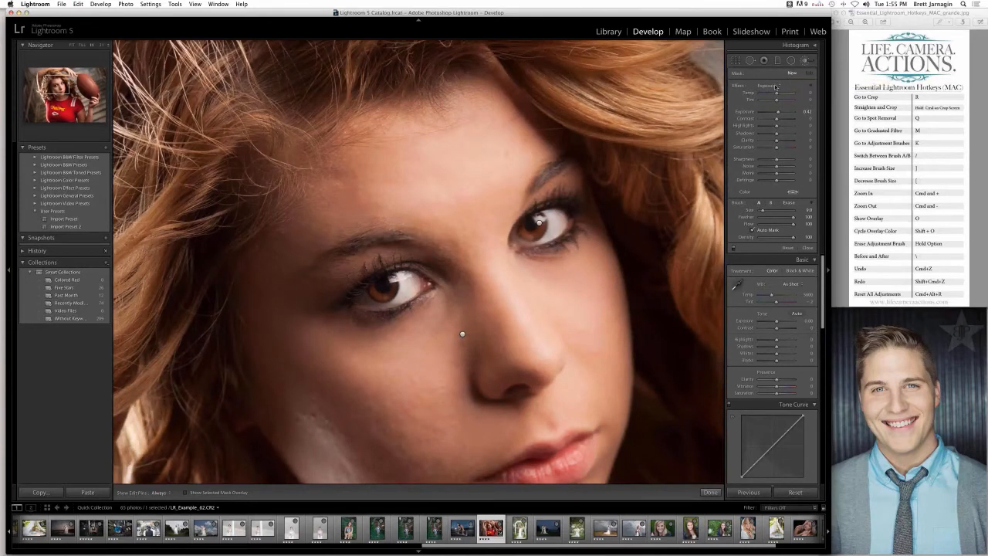
click(775, 86)
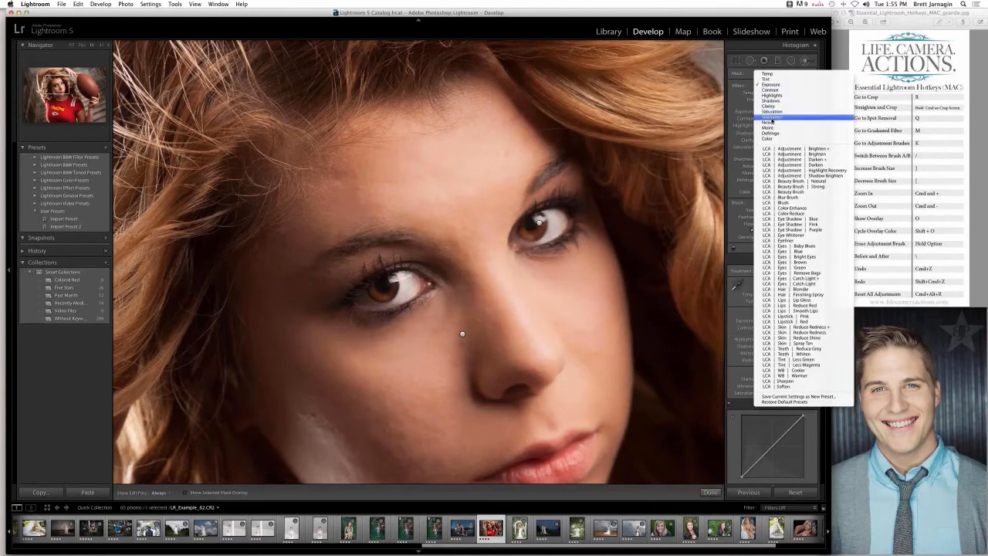
click(771, 117)
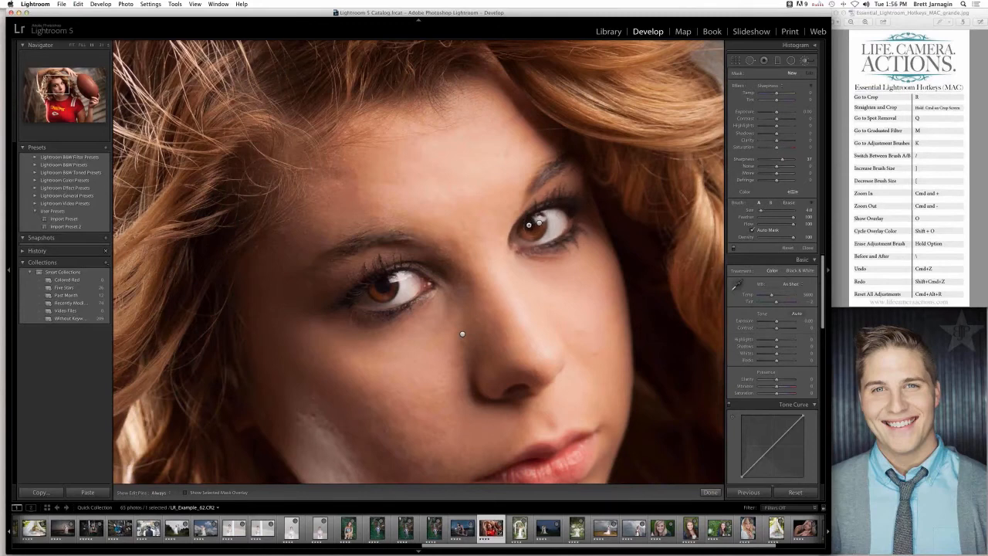
click(529, 225)
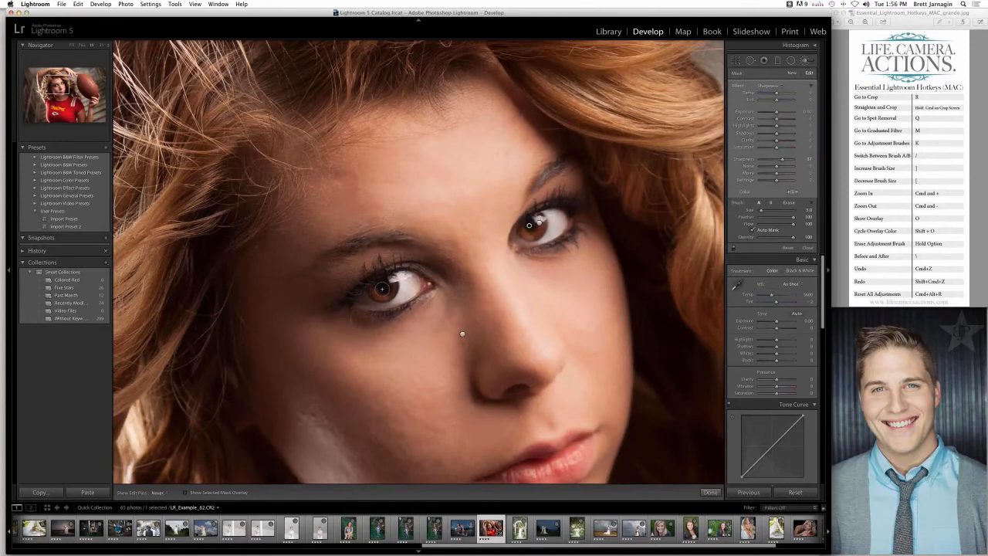
drag(386, 289, 389, 285)
- Increase the sharpness of the iris brush and compare the portrait with the brush adjustments off and on
drag(786, 161, 793, 163)
click(733, 250)
click(733, 250)
click(733, 249)
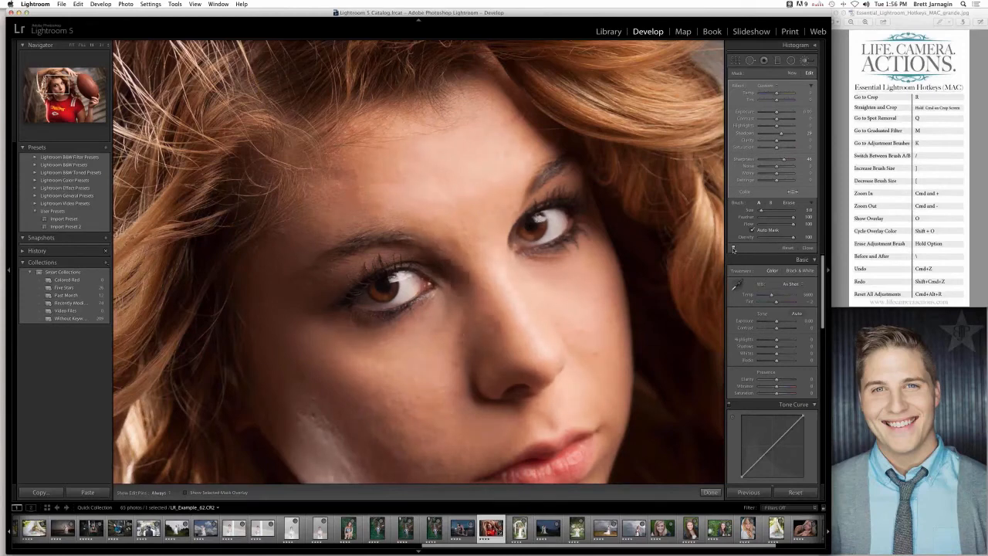
click(733, 249)
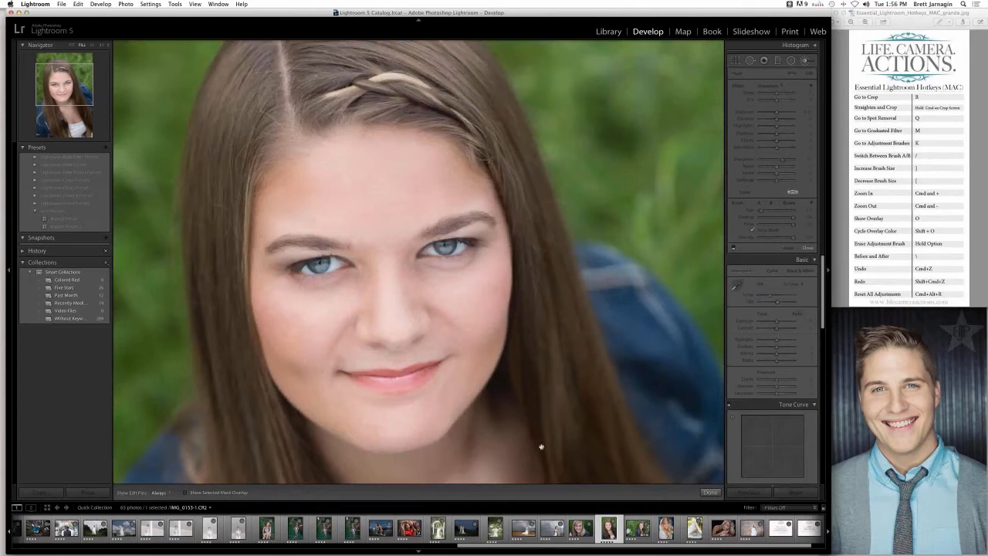
- On the close-up IMG_0153-1.CR2, load the LCA | Beauty Brush preset and paint the girl's facial skin in the enlarged view
click(778, 86)
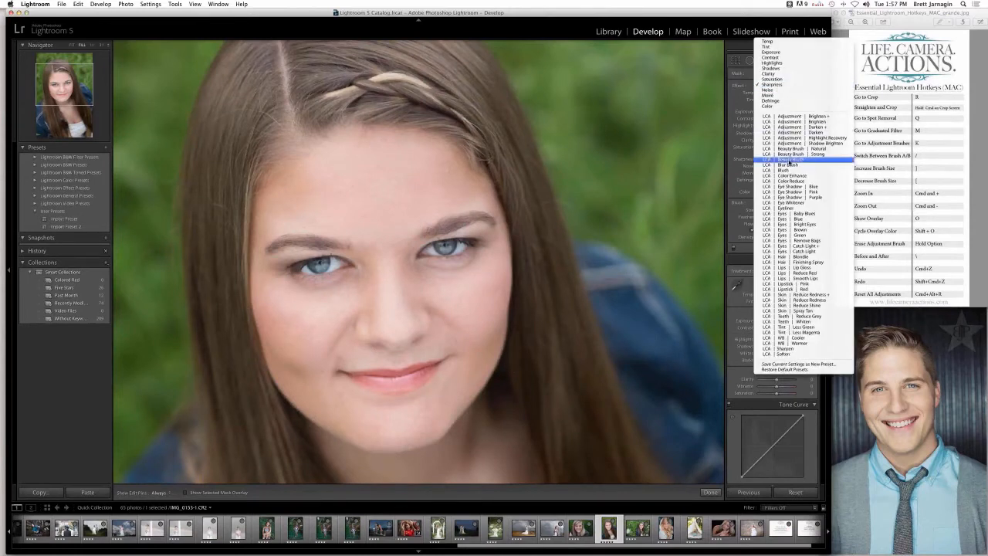
click(788, 160)
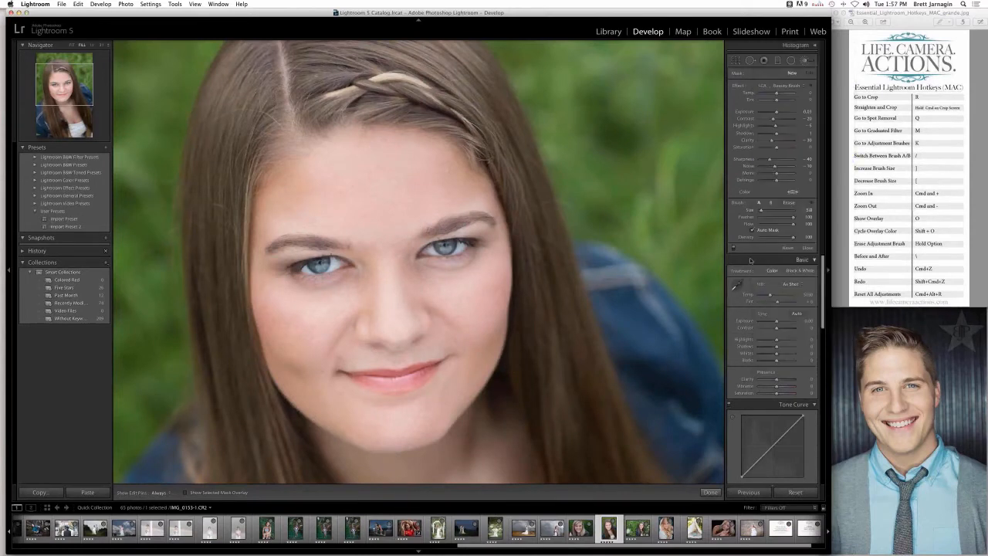
click(828, 270)
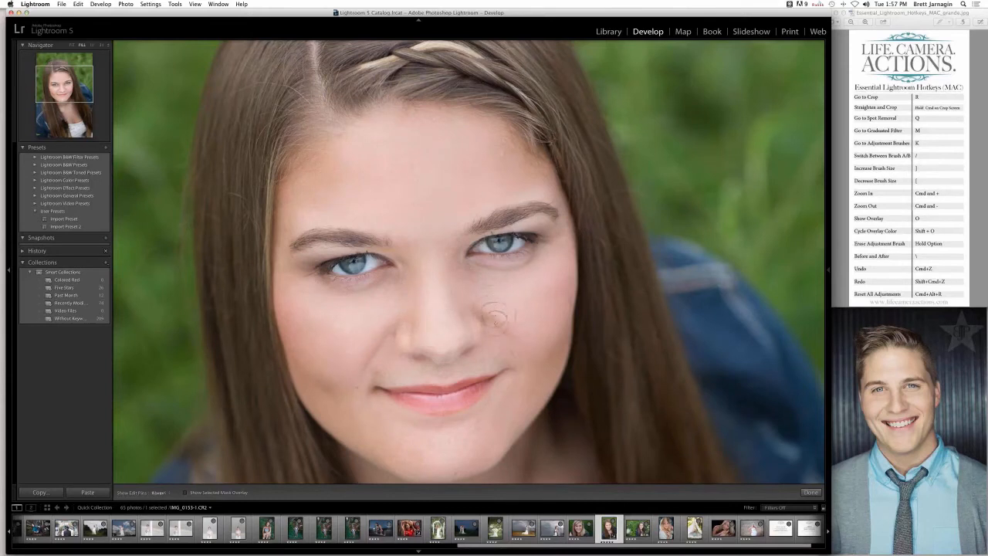
key(h)
key(h)
click(394, 304)
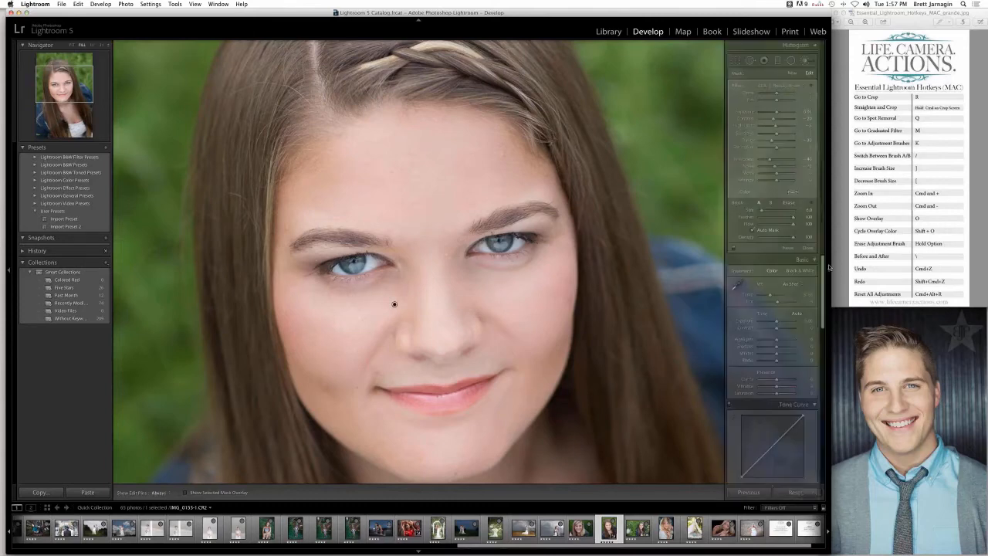
click(829, 267)
click(781, 85)
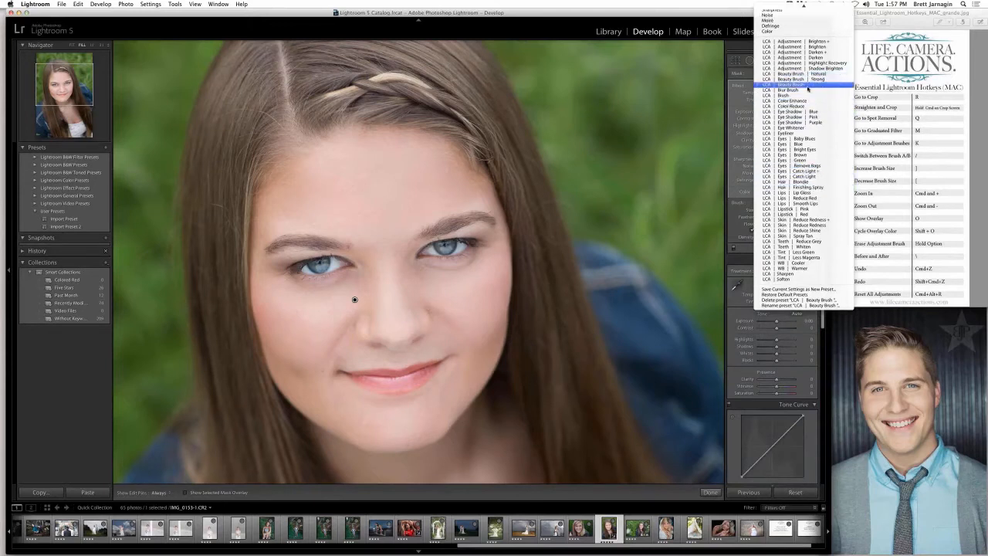
click(738, 231)
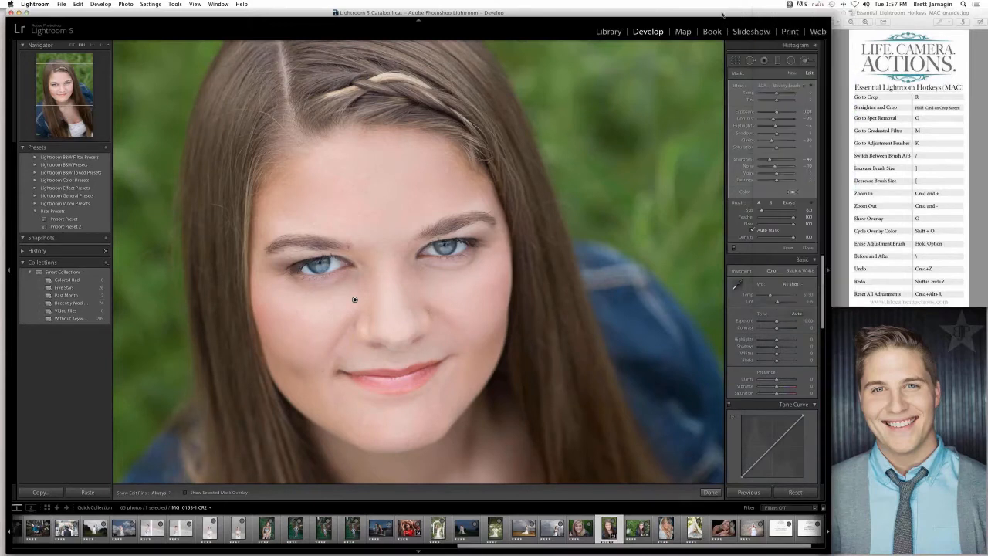
click(827, 270)
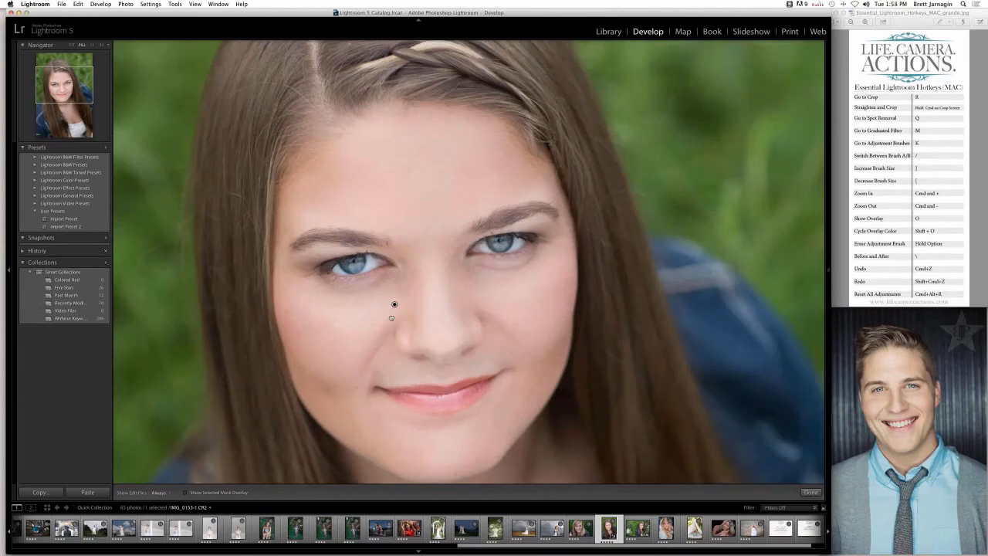
click(827, 270)
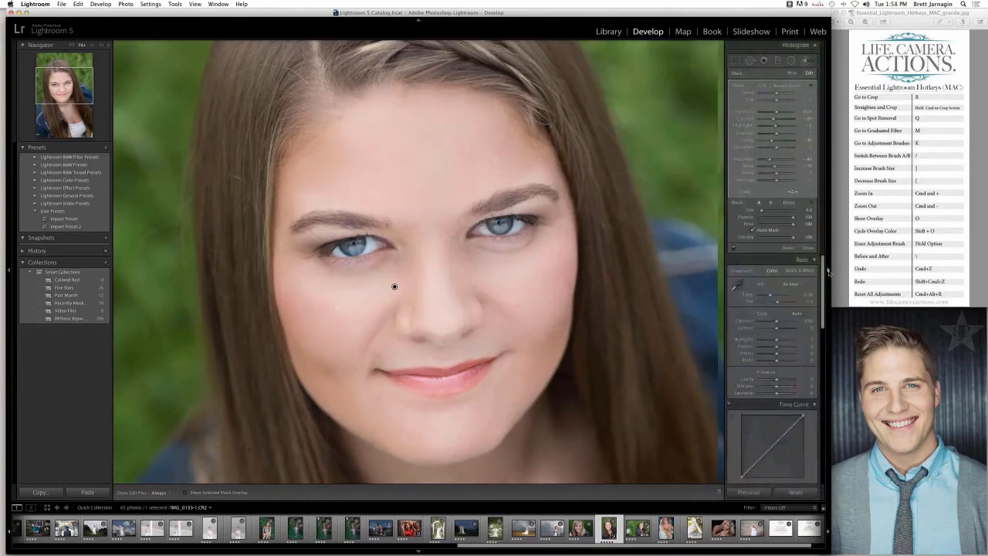
click(789, 86)
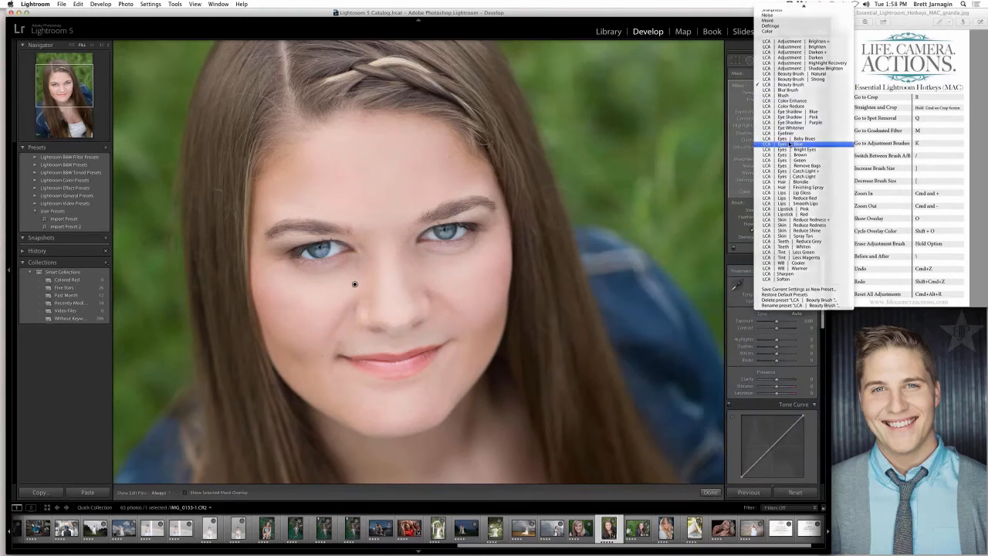
click(789, 145)
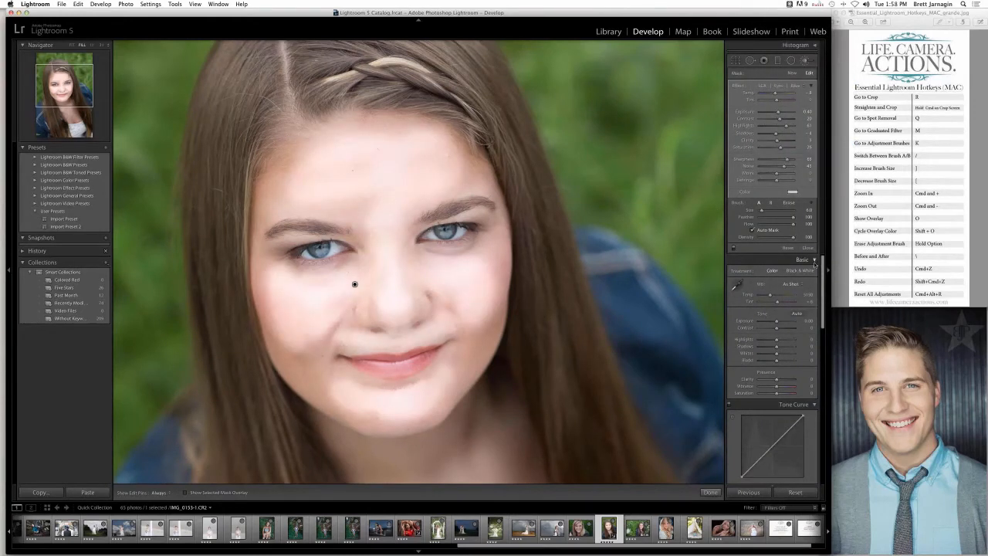
key(super+z)
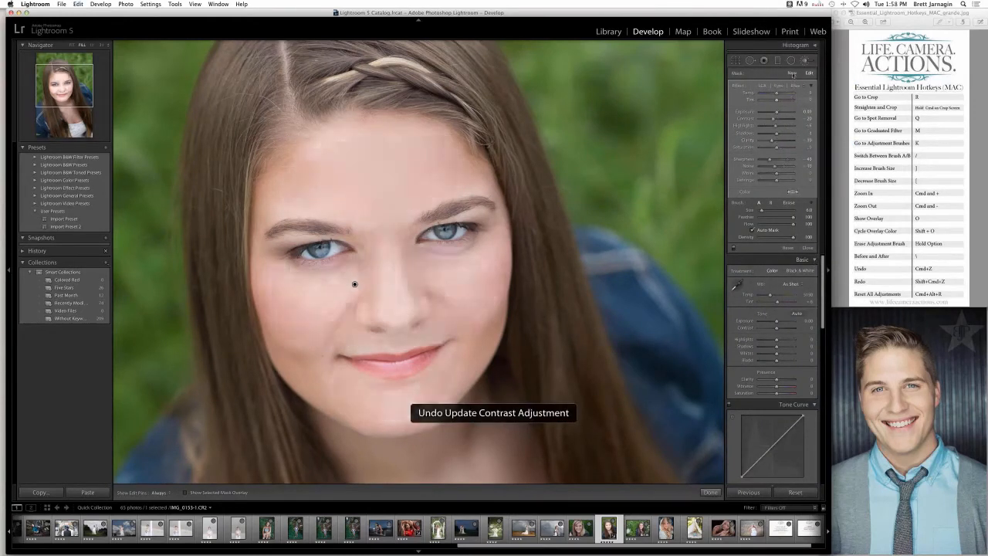
- Paint both irises at a closer view with a new brush using the LCA | Eyes | Blue preset, hiding the edit pins meanwhile
click(789, 87)
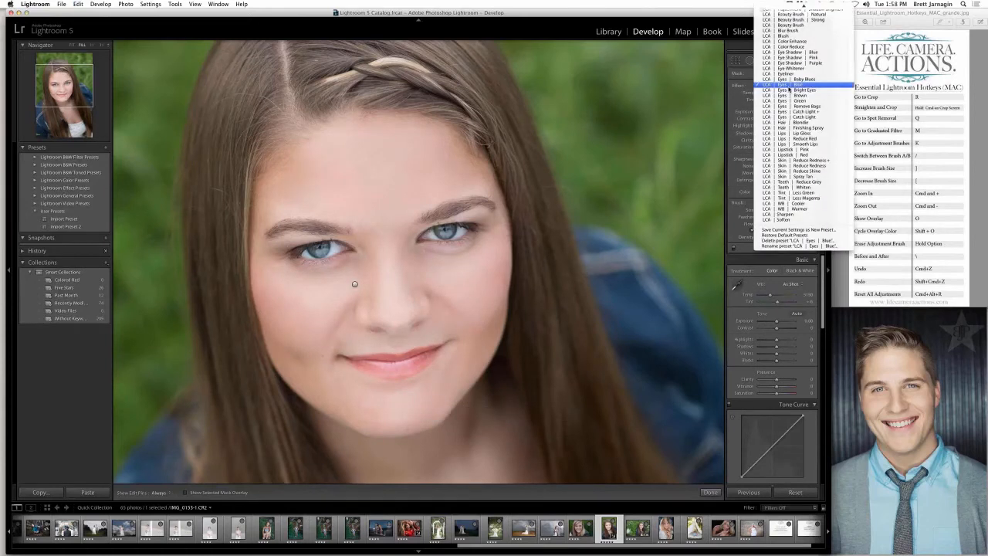
click(789, 87)
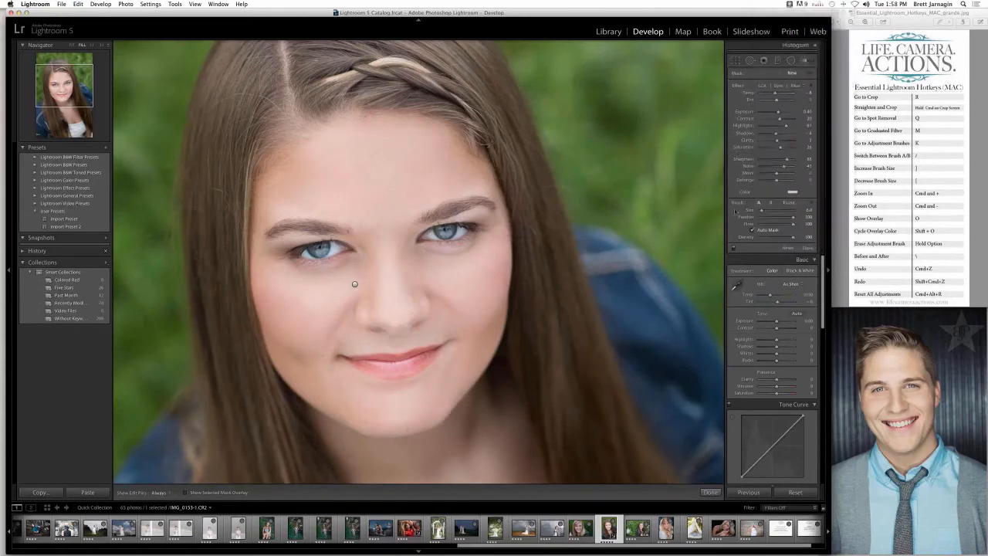
key(super+equal)
click(827, 270)
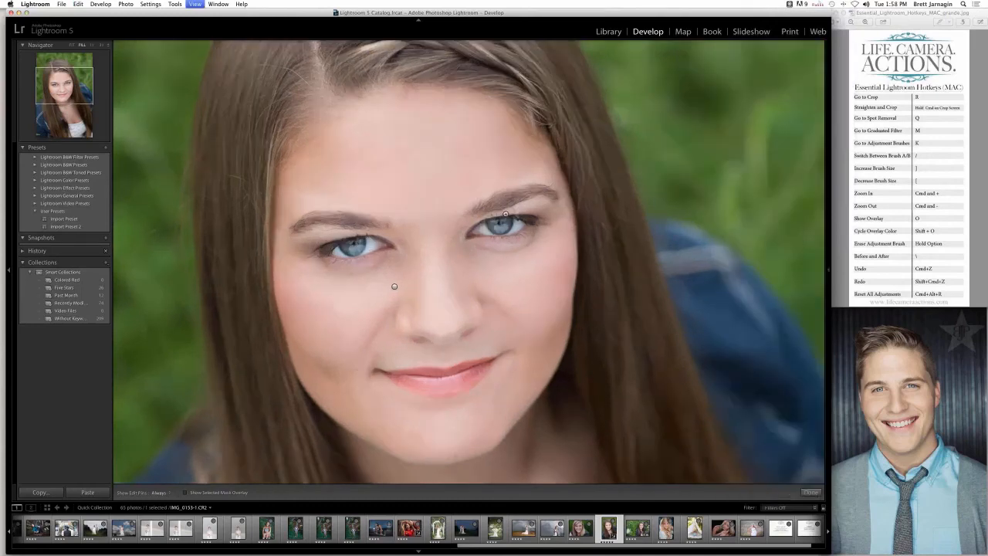
key(super+equal)
key(h)
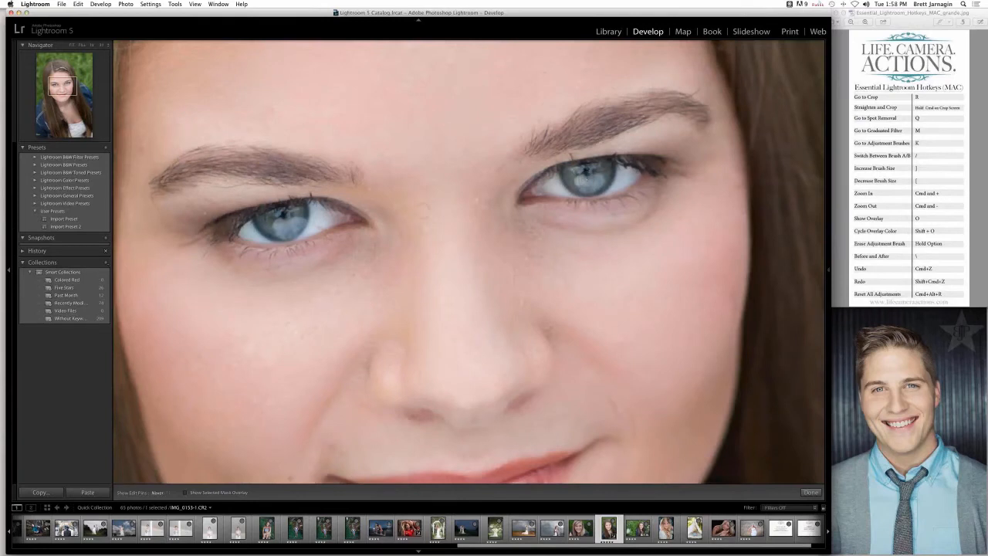
key(h)
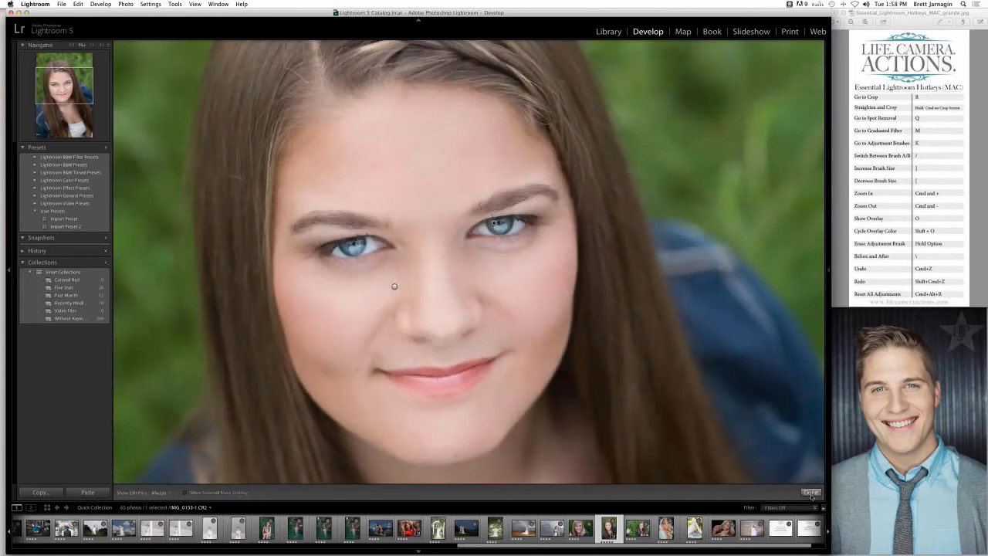
- Close the Adjustment Brush, compare the portrait before and after side by side, and return to the single-photo view
click(810, 492)
click(136, 492)
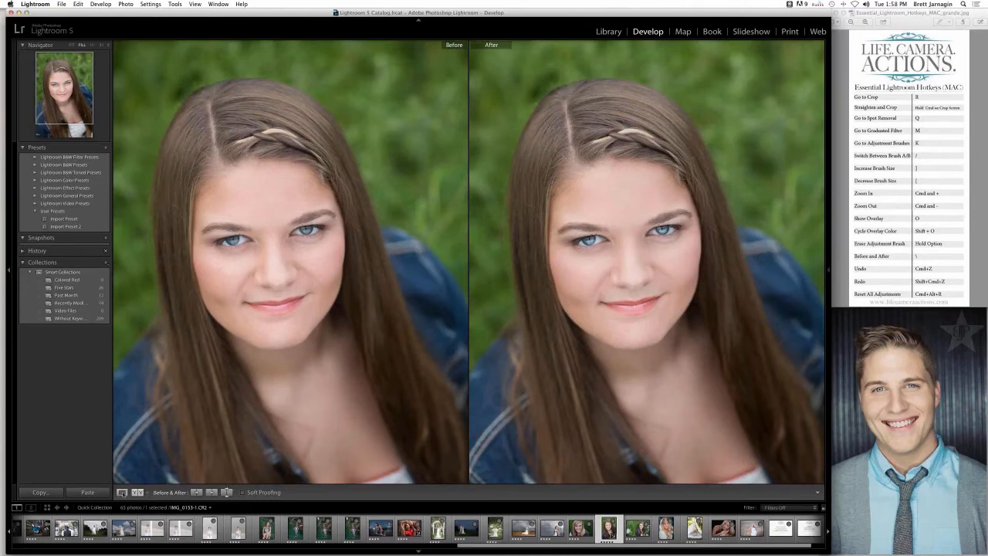
click(123, 491)
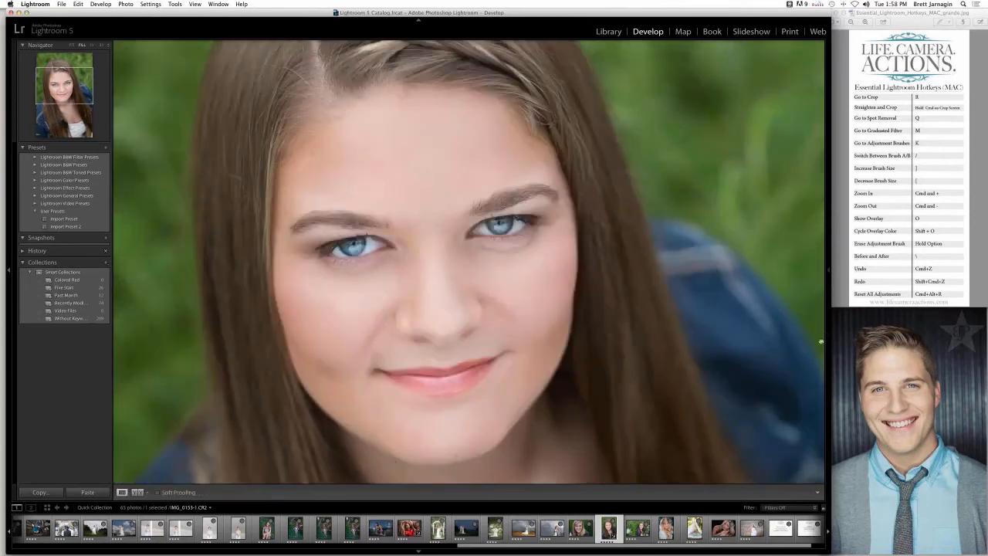
- Open the photo LR_Example_67.jpg for developing
mouse_move(830, 270)
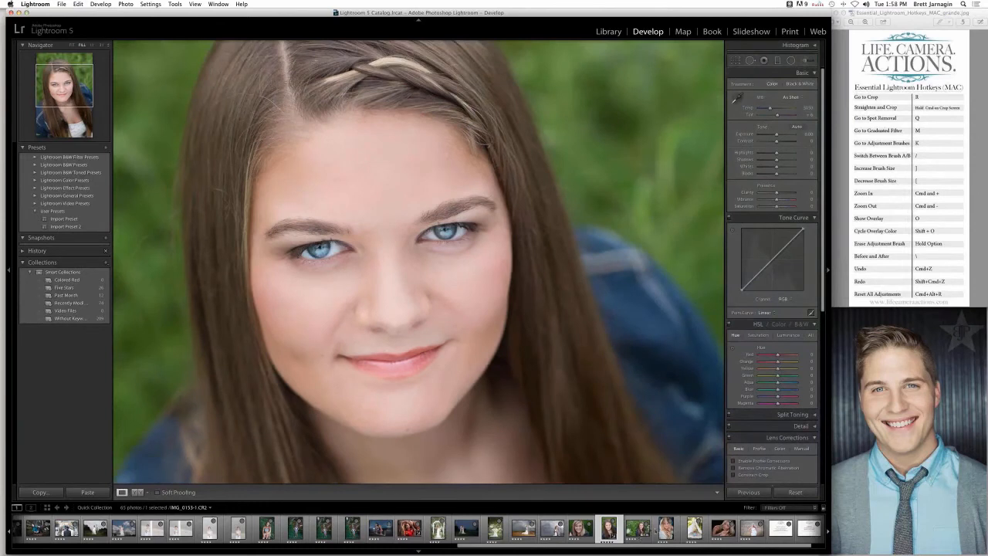
scroll(655, 530, right, 2)
click(805, 530)
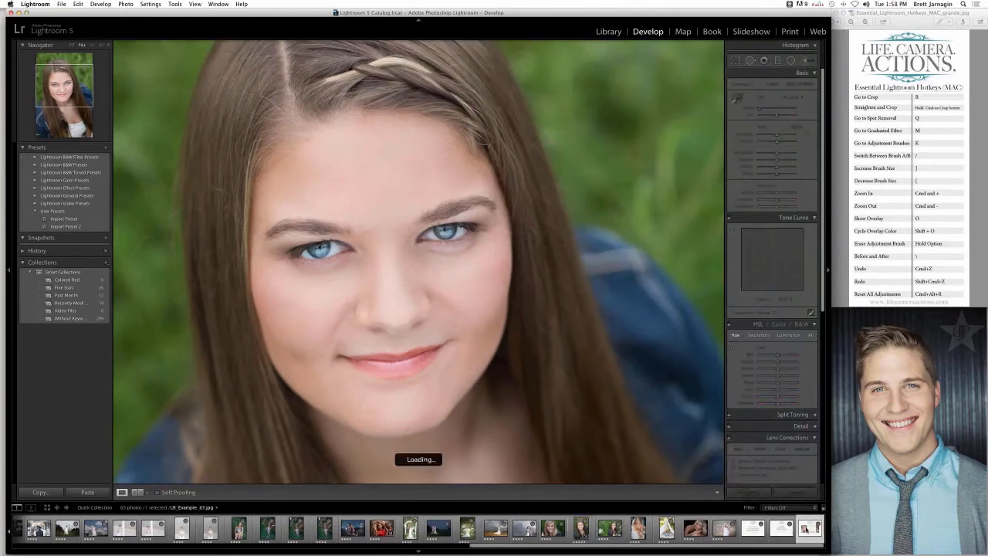
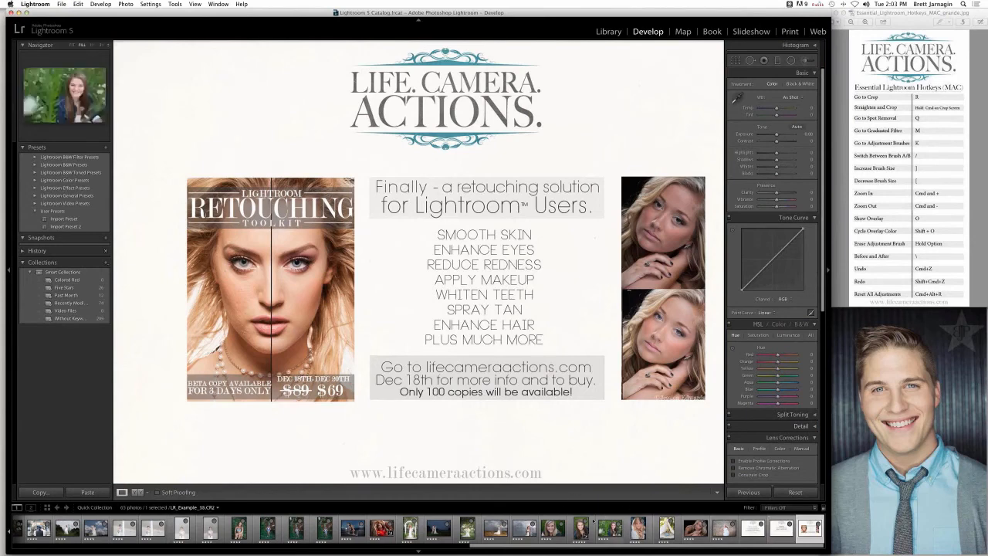
- Open LR_Example_13.CR2, the wedding couple in the field, and slightly adjust its Exposure
scroll(436, 530, left, 8)
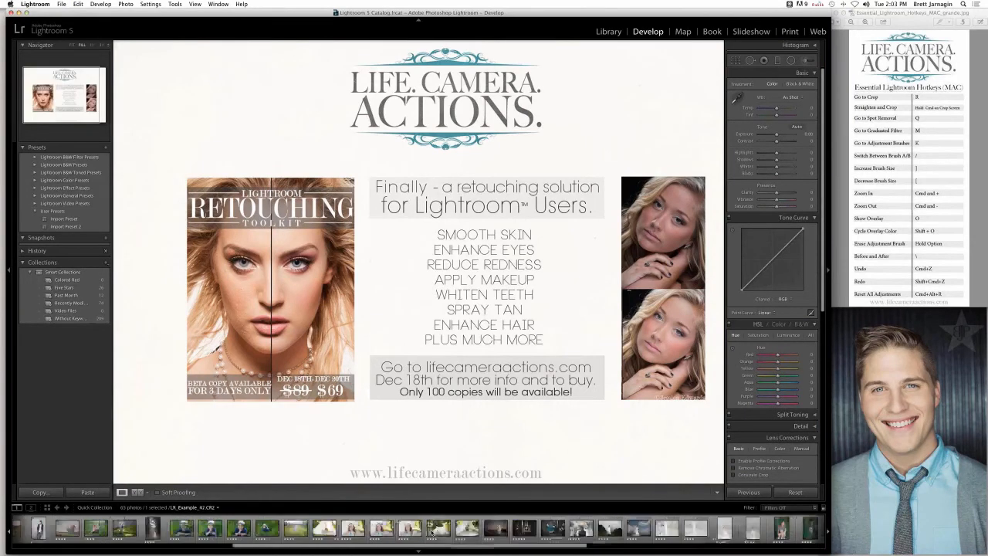
scroll(431, 530, left, 3)
scroll(431, 529, left, 3)
click(325, 528)
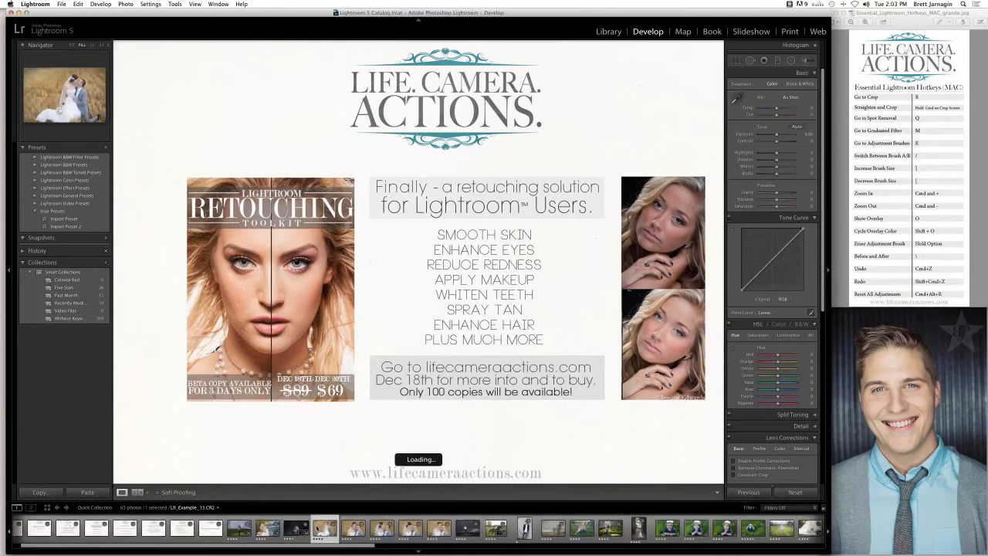
drag(775, 134, 779, 136)
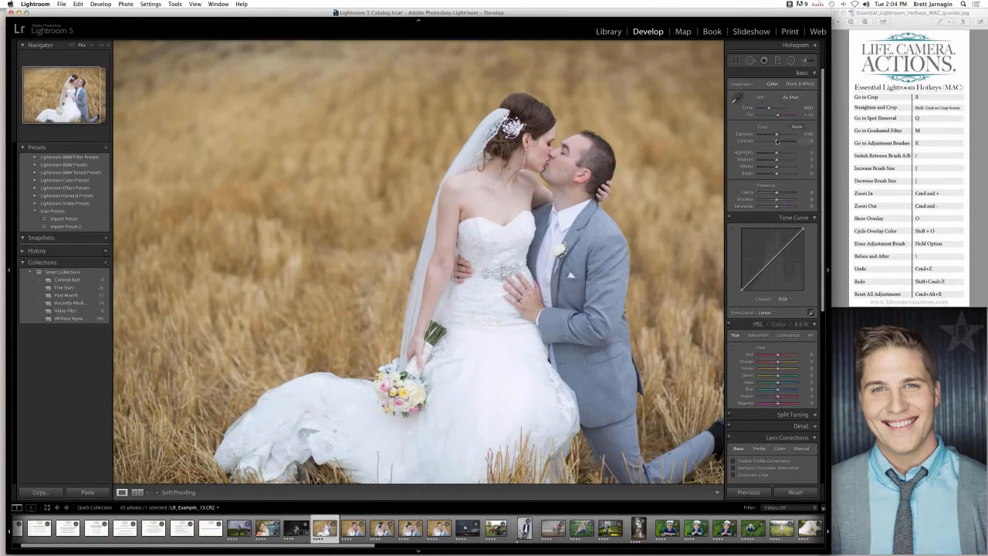
drag(777, 135, 777, 137)
- Show the Adjustment Brush settings on the wedding photo, and close the brush without painting
key(k)
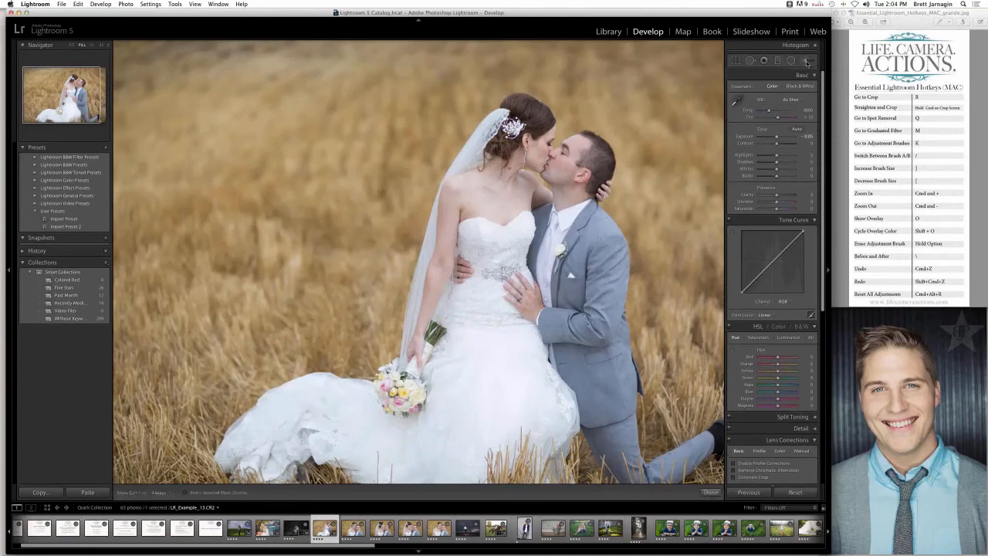
click(790, 87)
click(775, 153)
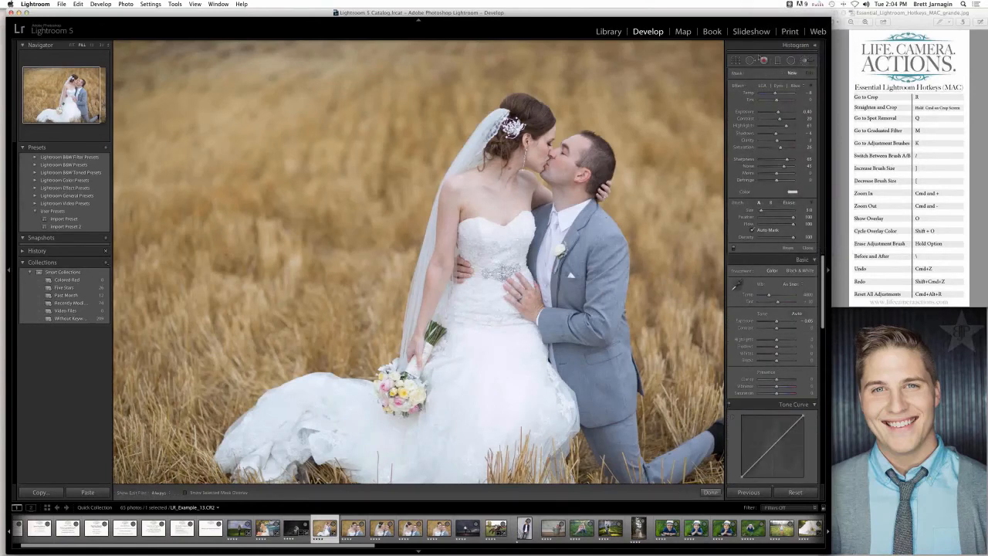
click(800, 61)
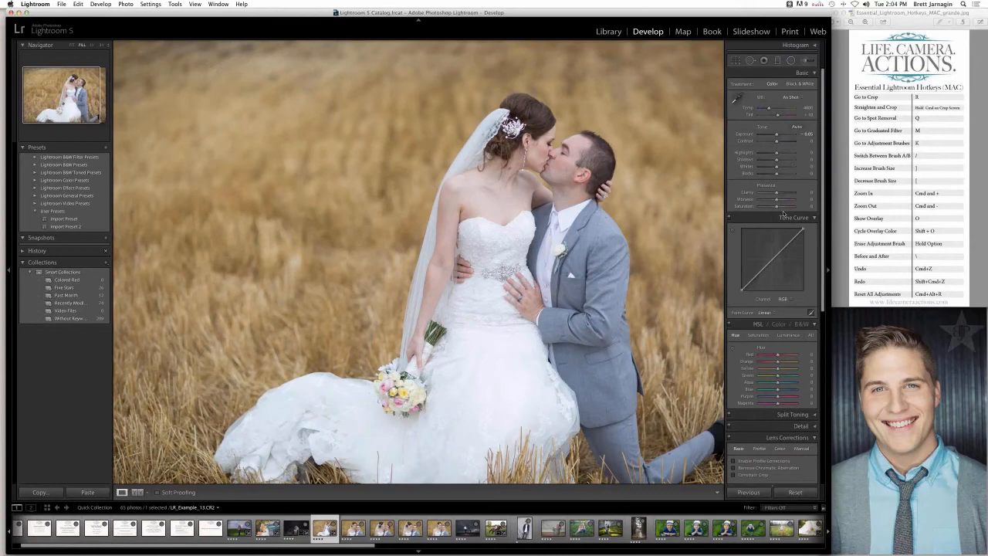
- On LR_Example_40.CR2, the black-and-white barn couple, set Shadows to +100 and compare before and after side by side
click(294, 527)
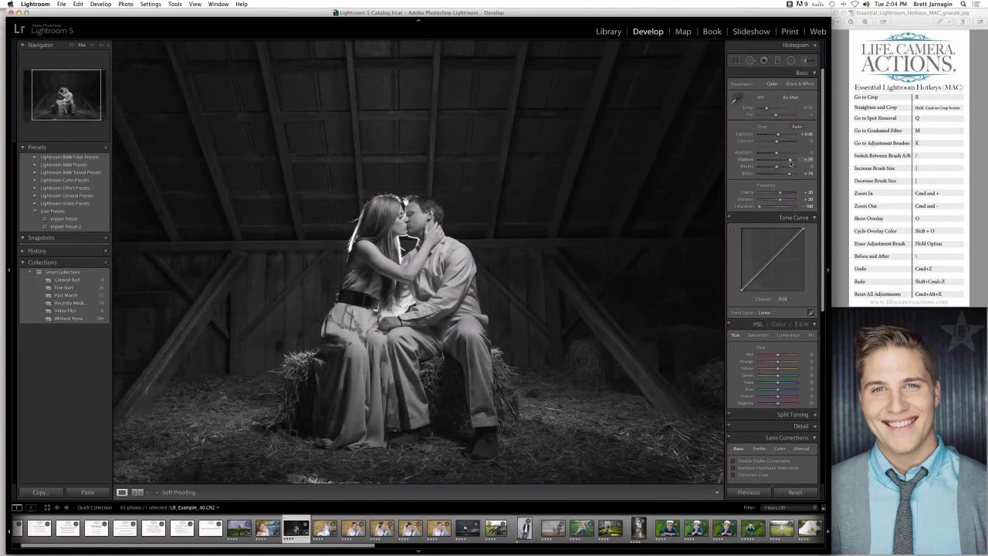
drag(789, 162, 794, 160)
click(137, 491)
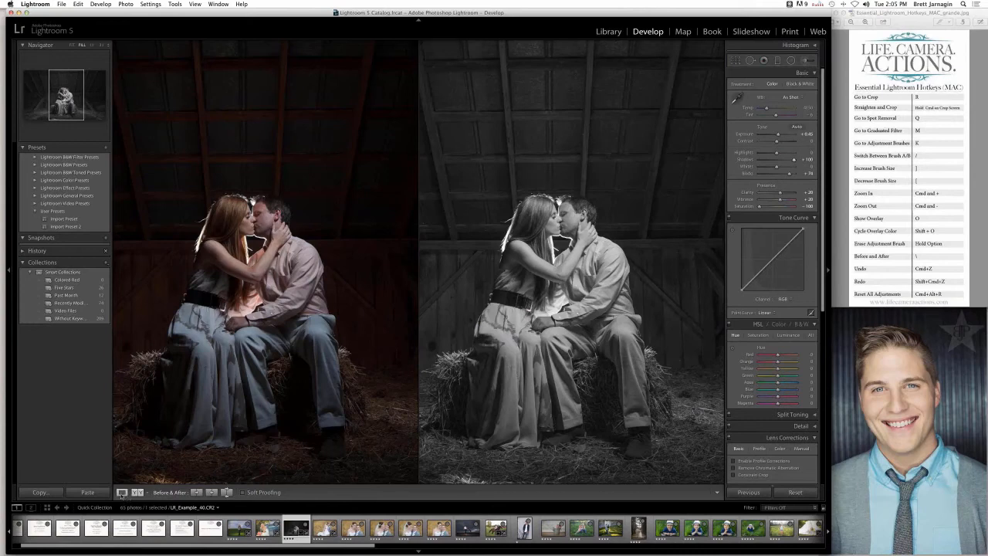
click(122, 492)
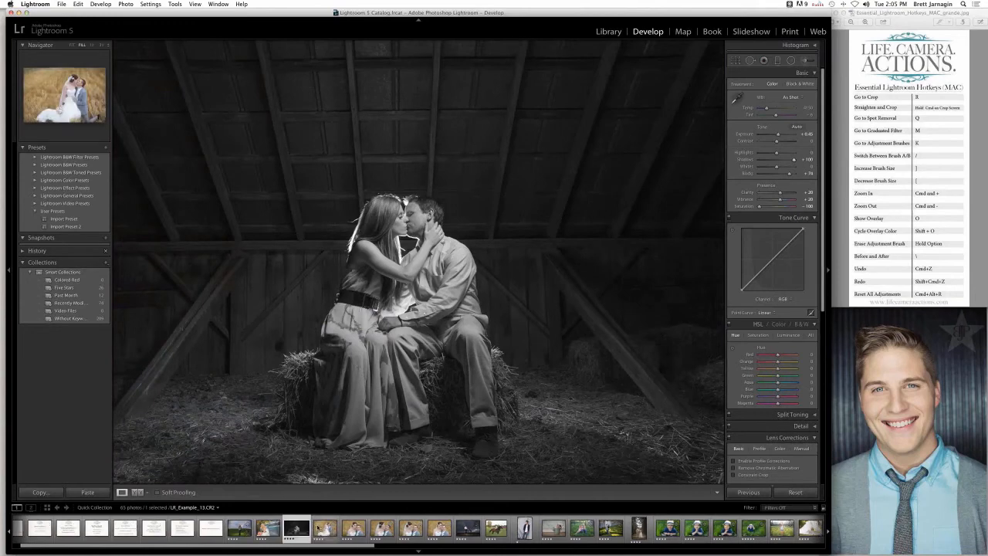
- Find and open LR_Example_61.CR2, the portrait of the blonde woman resting on her folded arms
scroll(317, 529, left, 1)
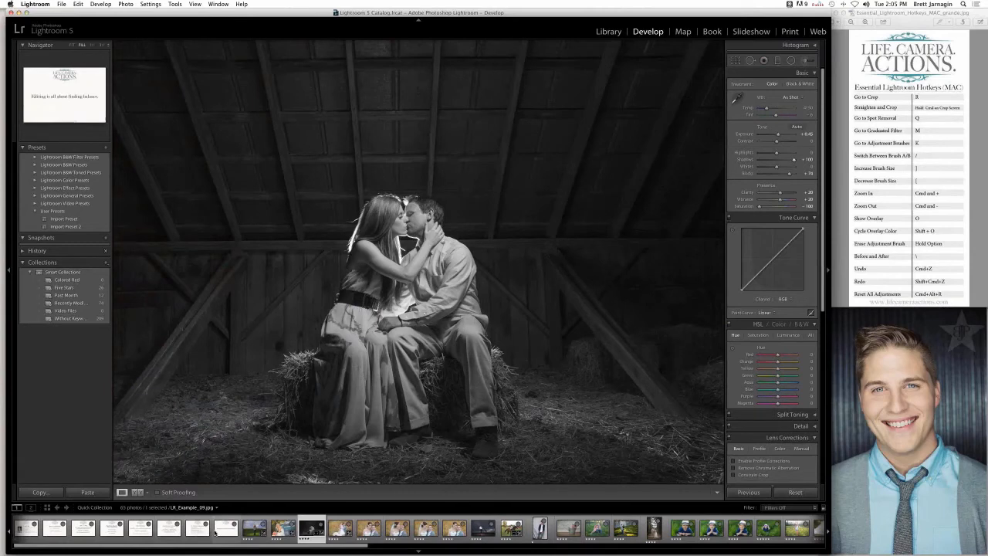
scroll(217, 533, right, 10)
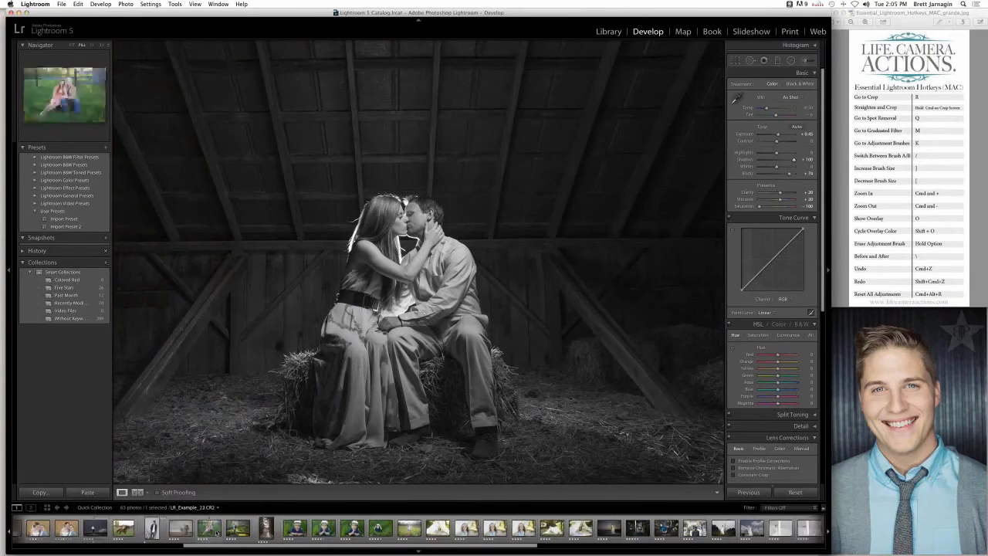
scroll(217, 532, right, 6)
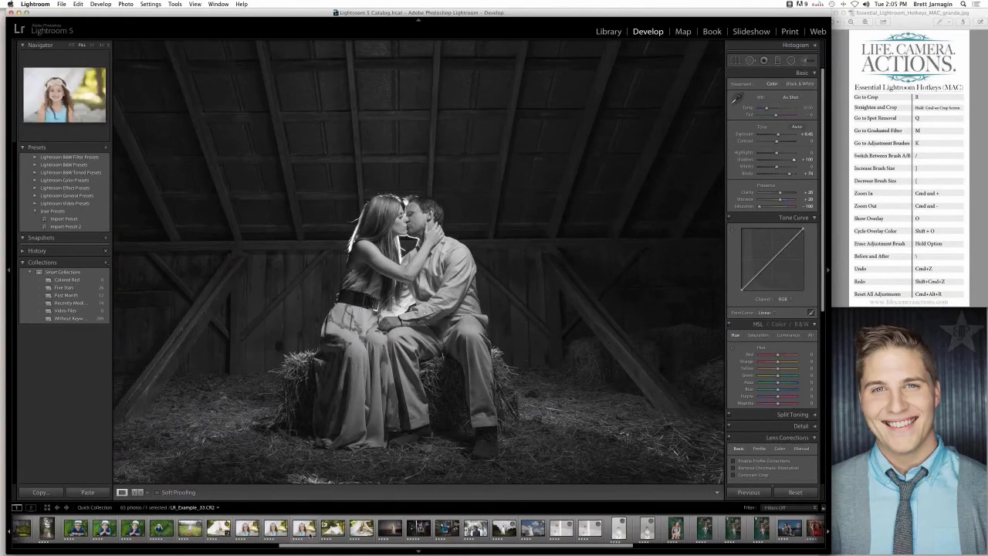
scroll(677, 528, right, 4)
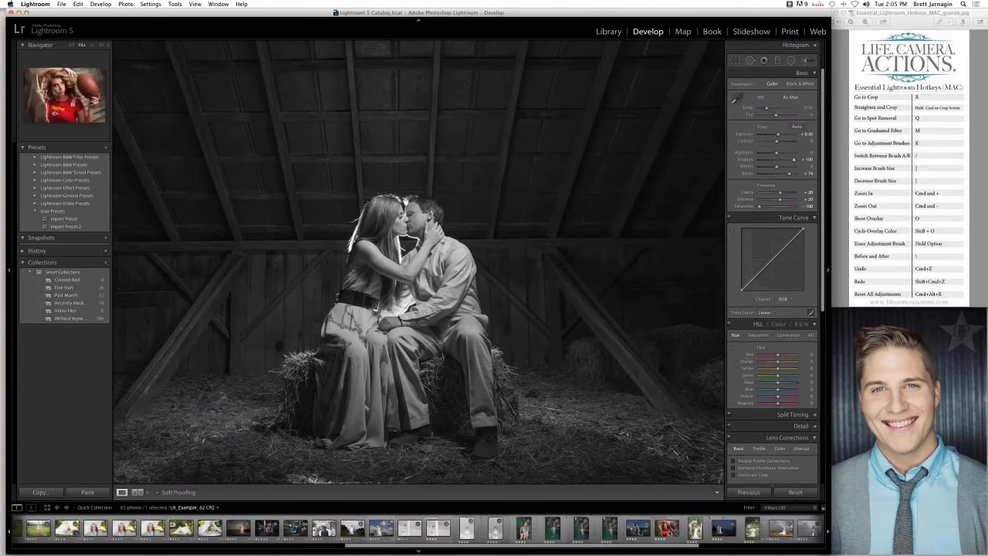
scroll(671, 530, right, 6)
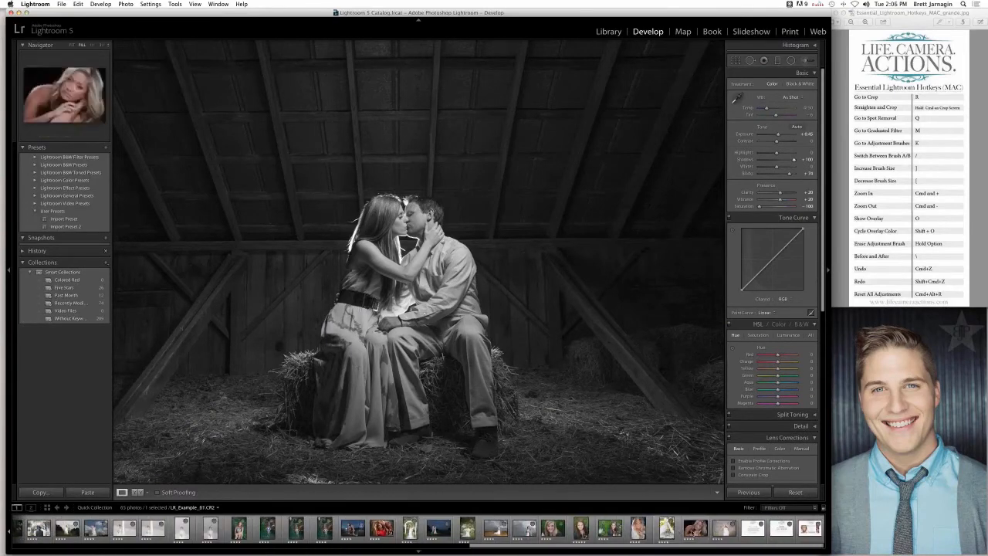
click(694, 529)
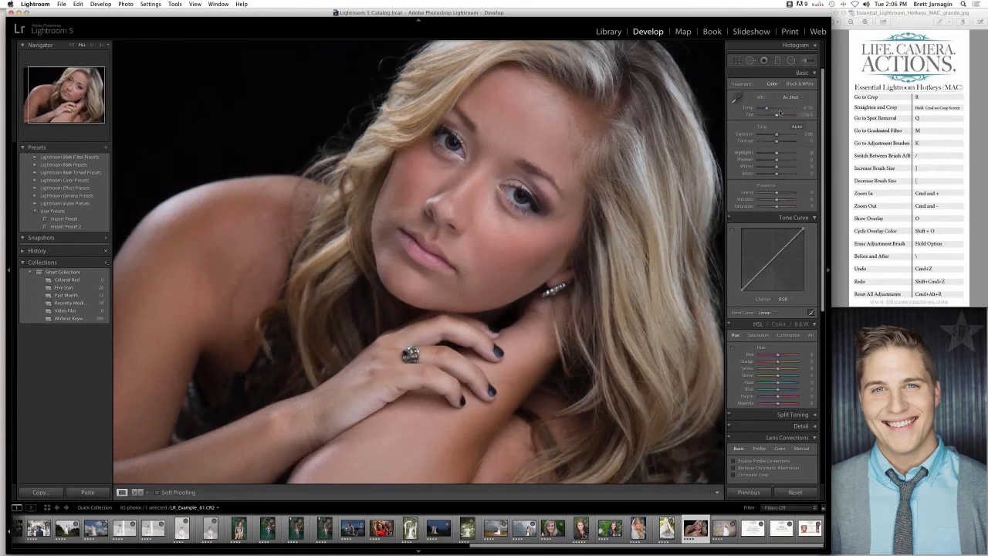
- Load the LCA | Blur Brush preset in the Adjustment Brush and inspect the woman's facial skin up close
click(805, 61)
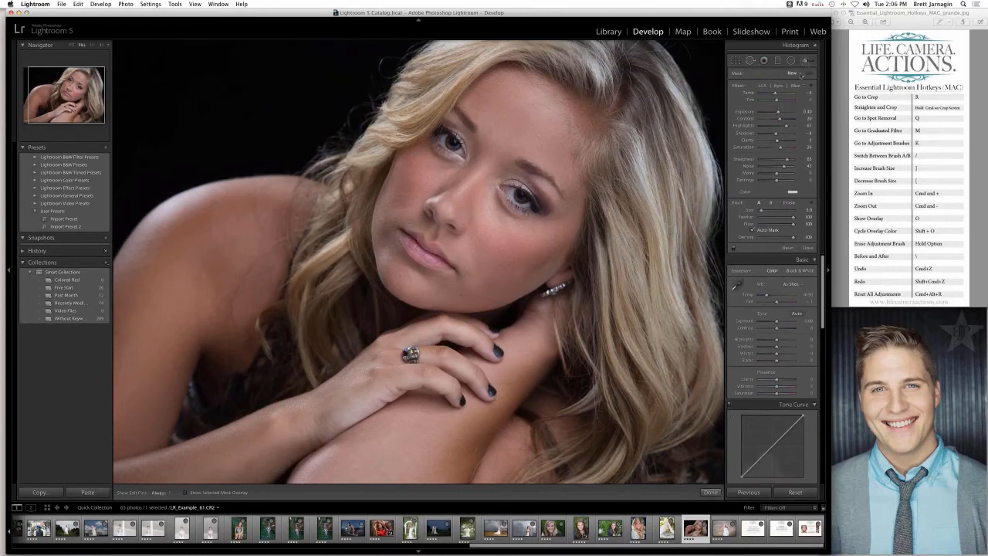
click(790, 87)
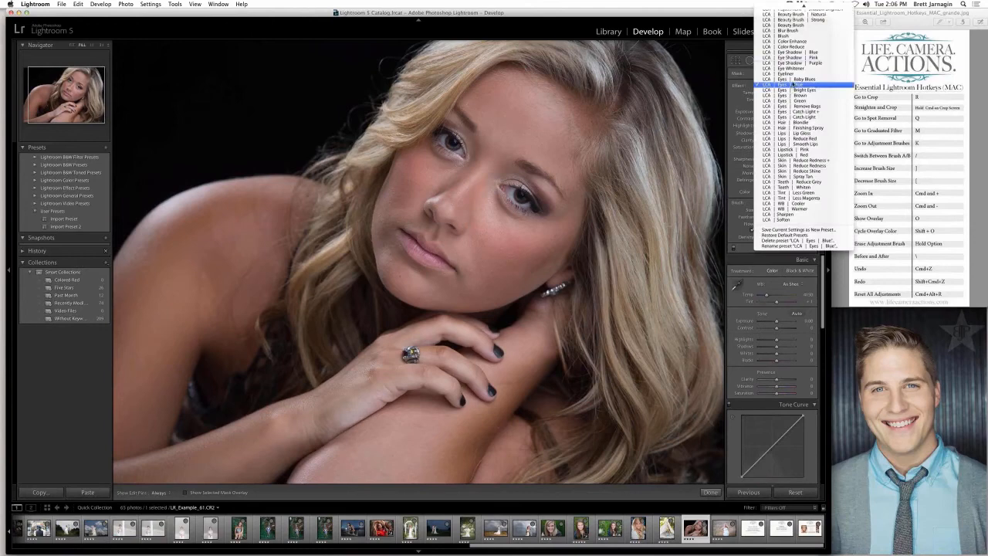
click(801, 31)
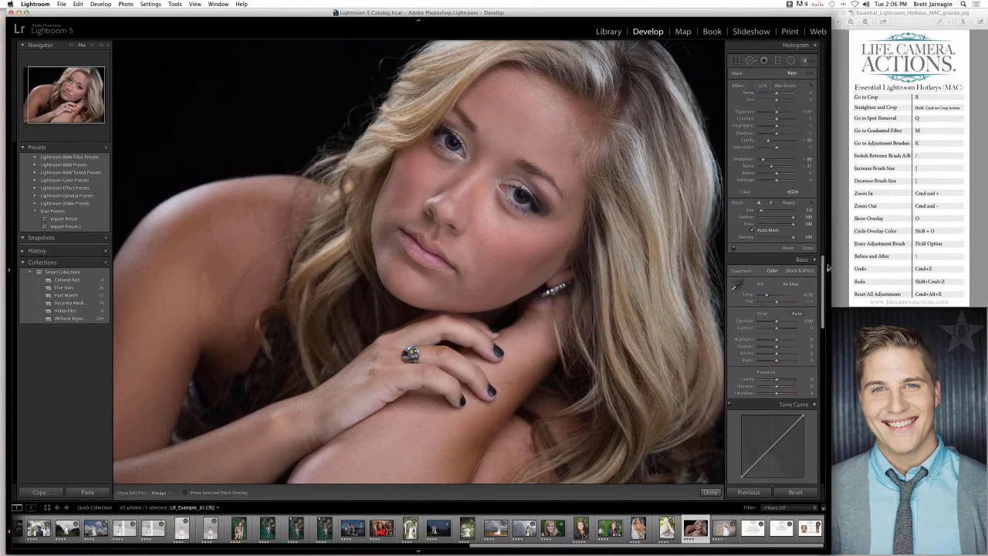
key(super+equal)
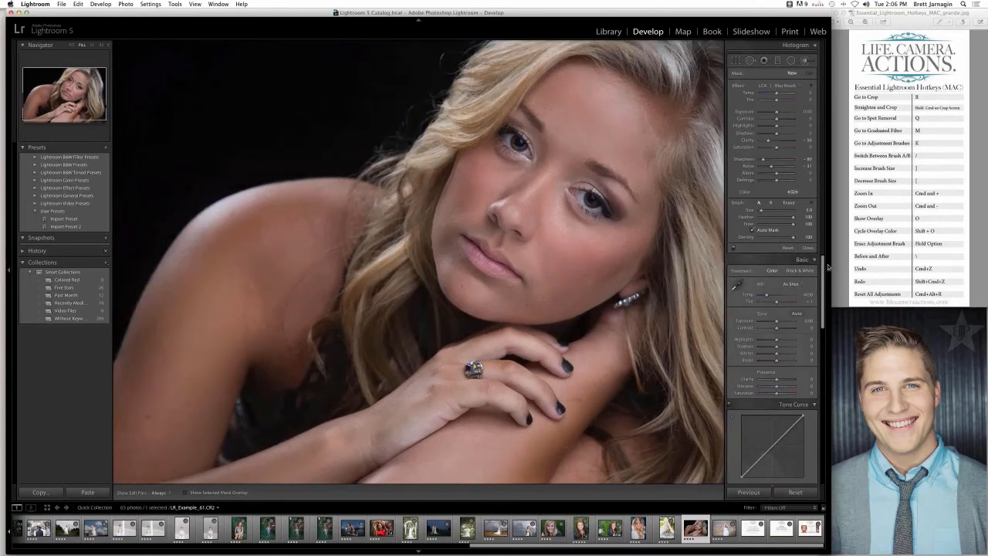
click(828, 267)
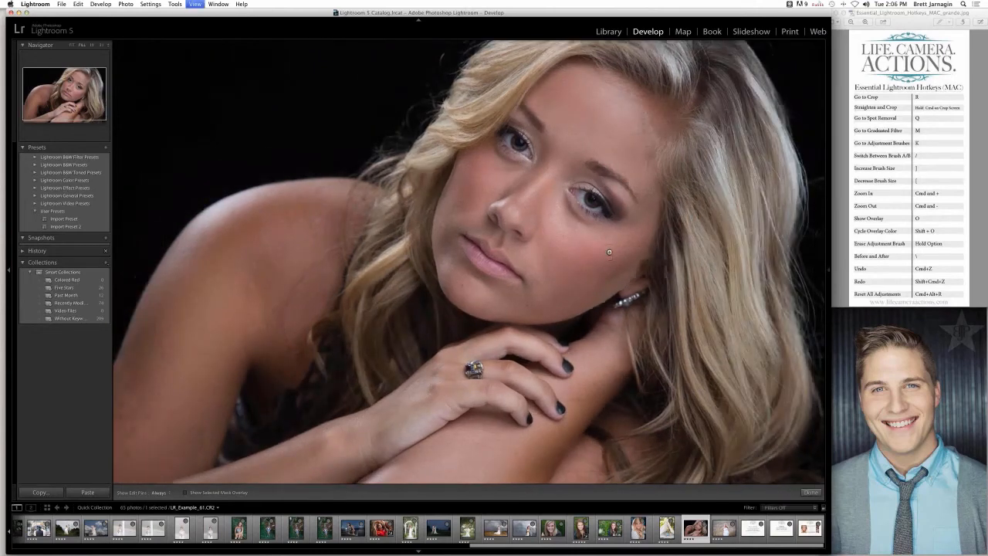
key(super+equal)
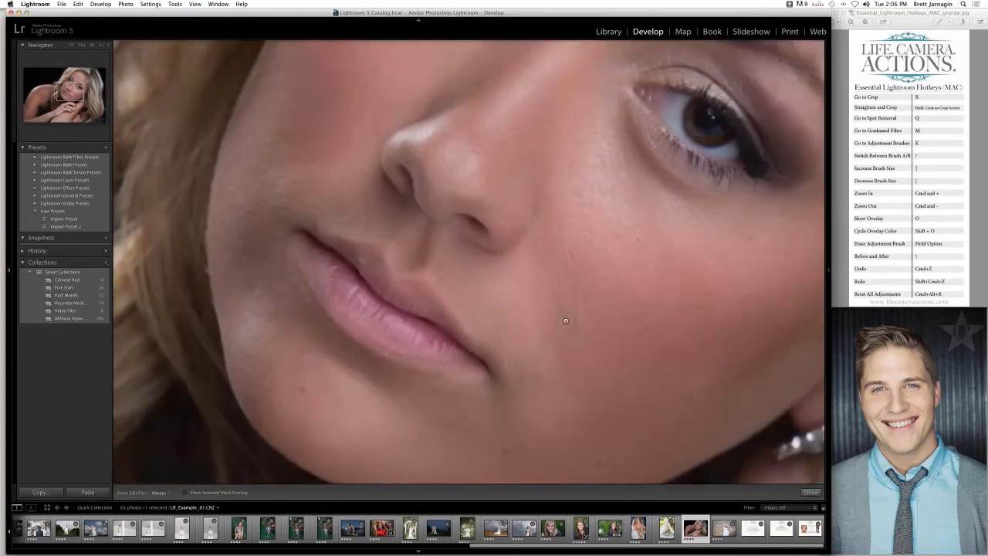
key(super+minus)
click(828, 270)
- Paint the woman's face with the LCA | Adjustment | Brighten preset at brush size 24, and fine-tune that adjustment's Exposure
click(788, 84)
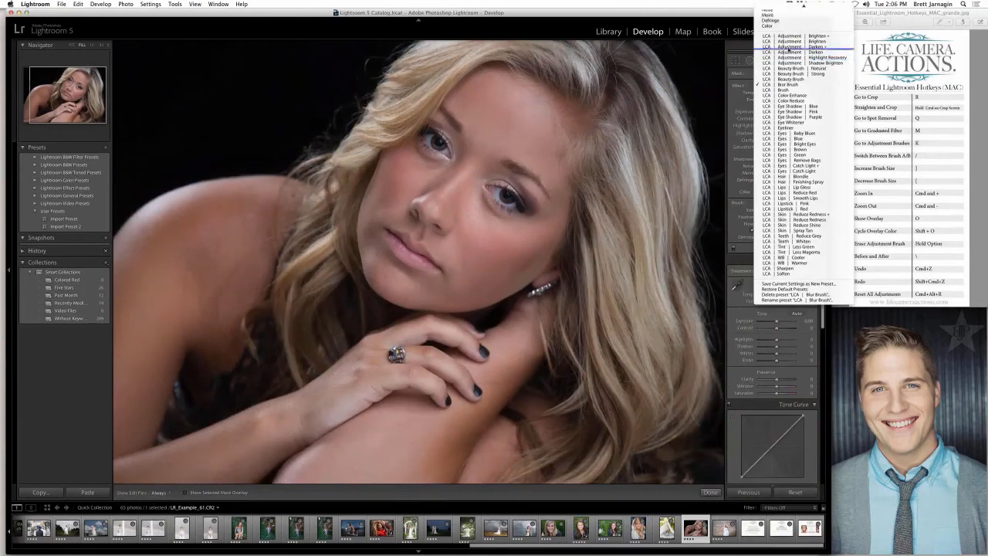
click(791, 41)
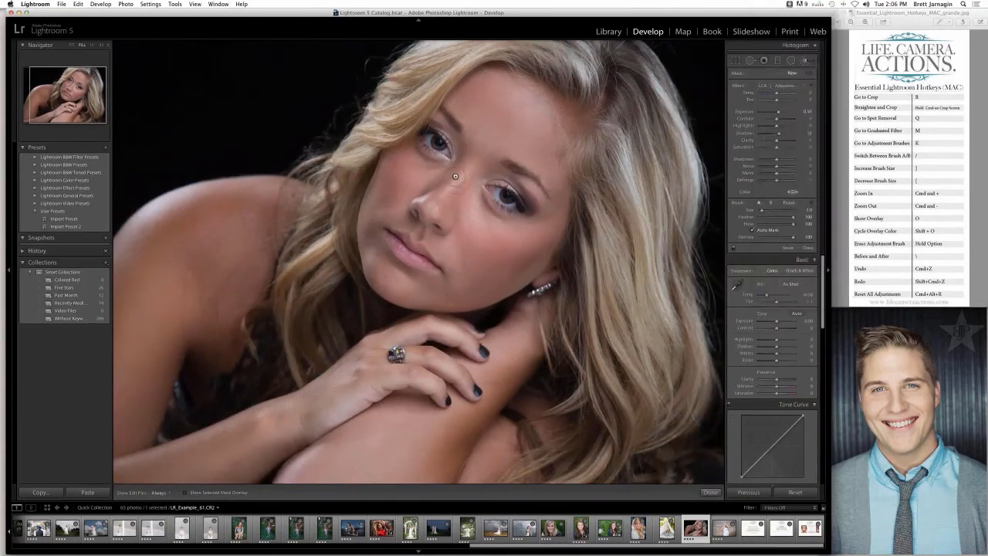
key(h)
key(])
key(])
key(])
key(])
key(])
key(])
key(])
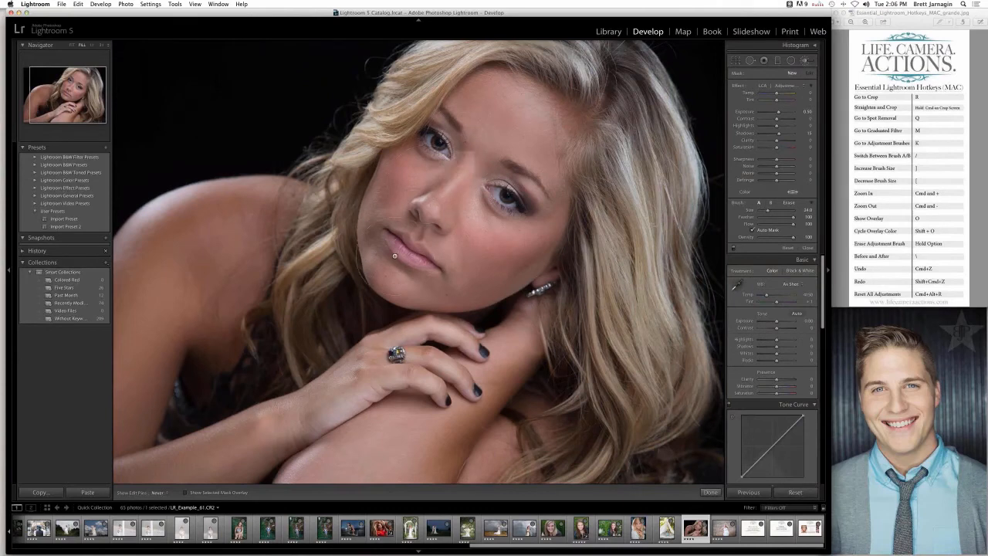
mouse_move(446, 167)
mouse_down()
mouse_move(408, 255)
mouse_move(442, 109)
mouse_move(389, 202)
mouse_move(198, 261)
mouse_move(141, 417)
mouse_move(257, 399)
mouse_move(152, 487)
mouse_move(155, 344)
mouse_up()
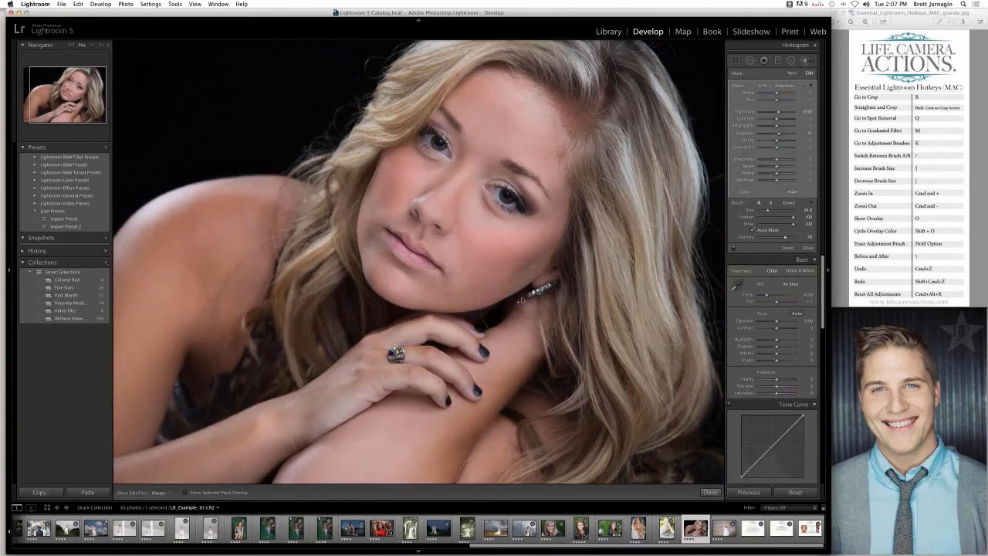
key(h)
drag(778, 115, 777, 114)
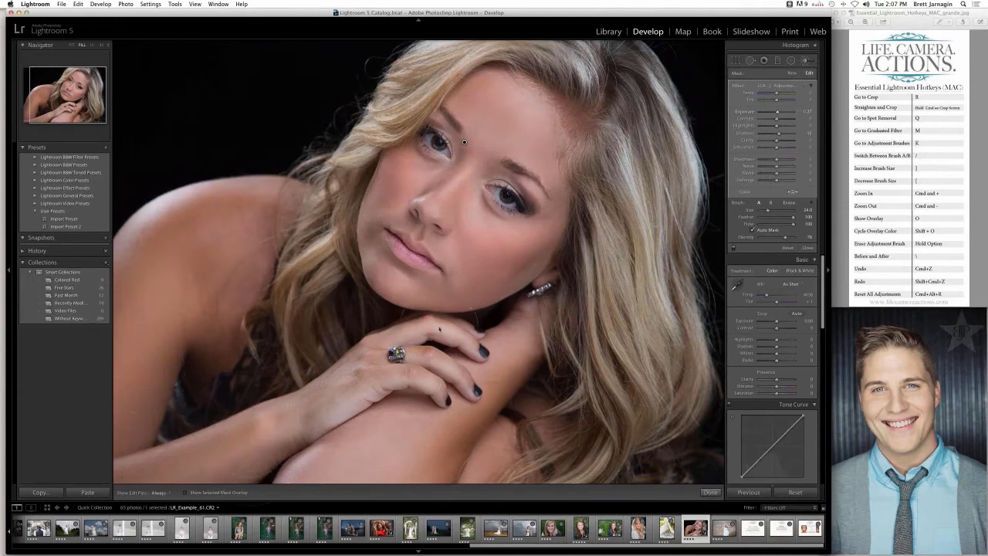
- Brighten the woman's shoulder and arms with a new brush using the same preset, hiding the edit pins meanwhile
click(793, 73)
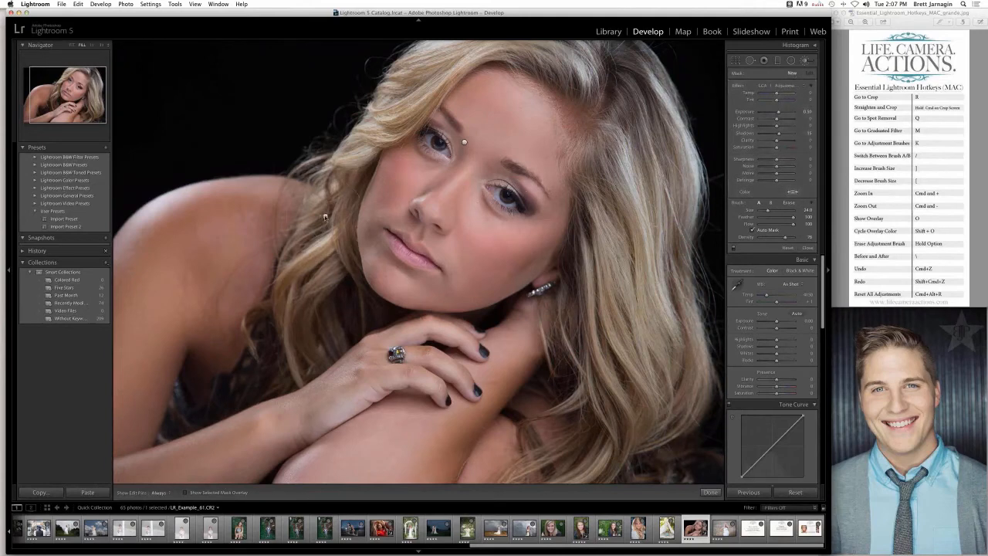
mouse_move(256, 224)
mouse_down()
mouse_move(200, 234)
mouse_move(126, 353)
mouse_move(118, 423)
mouse_move(209, 326)
mouse_move(194, 504)
mouse_up()
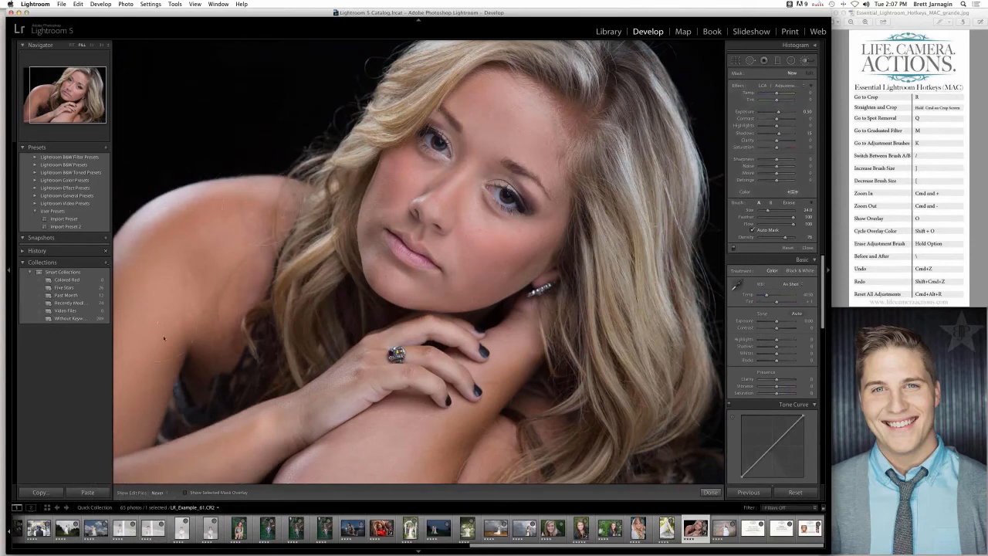
drag(164, 338, 172, 333)
mouse_move(501, 367)
mouse_down()
mouse_move(406, 470)
mouse_move(501, 468)
mouse_move(323, 472)
mouse_move(292, 484)
mouse_up()
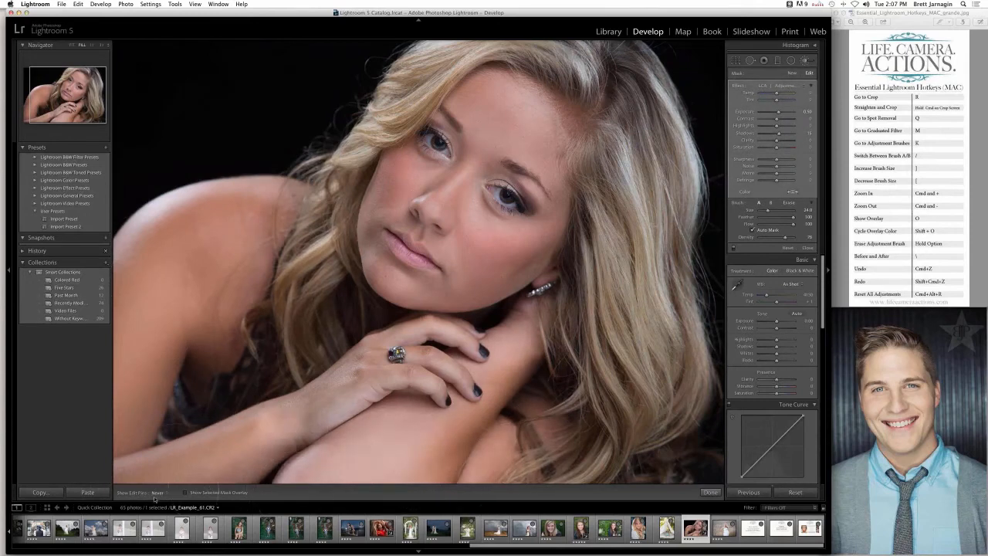
key(h)
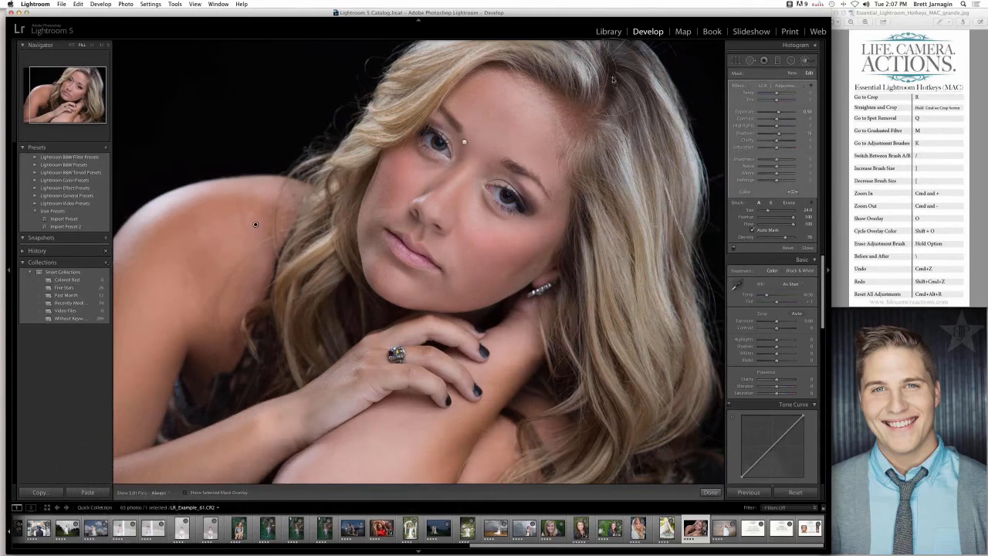
- Set up a new adjustment brush with the LCA | Beauty Brush preset at density 100, and view the woman's cheek up close
click(792, 73)
click(787, 87)
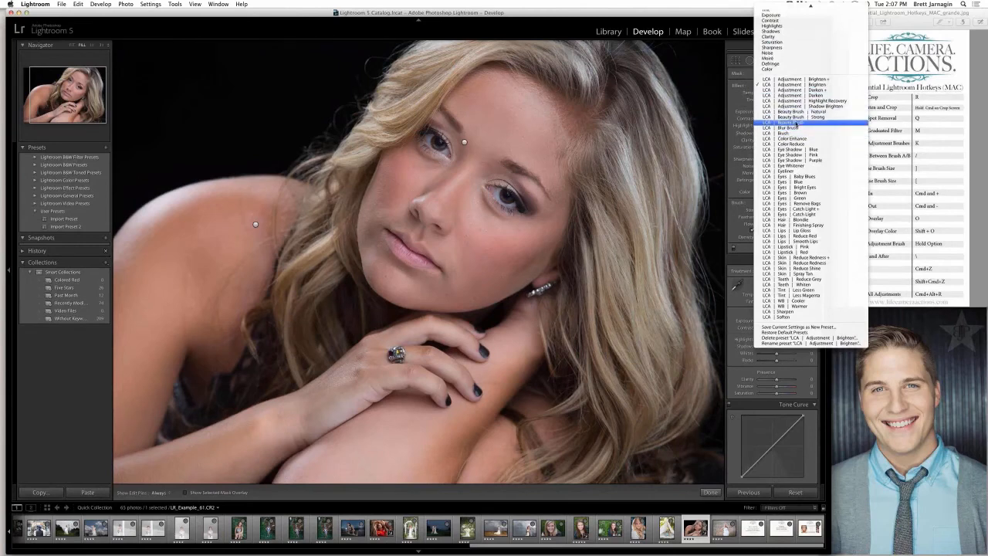
click(786, 122)
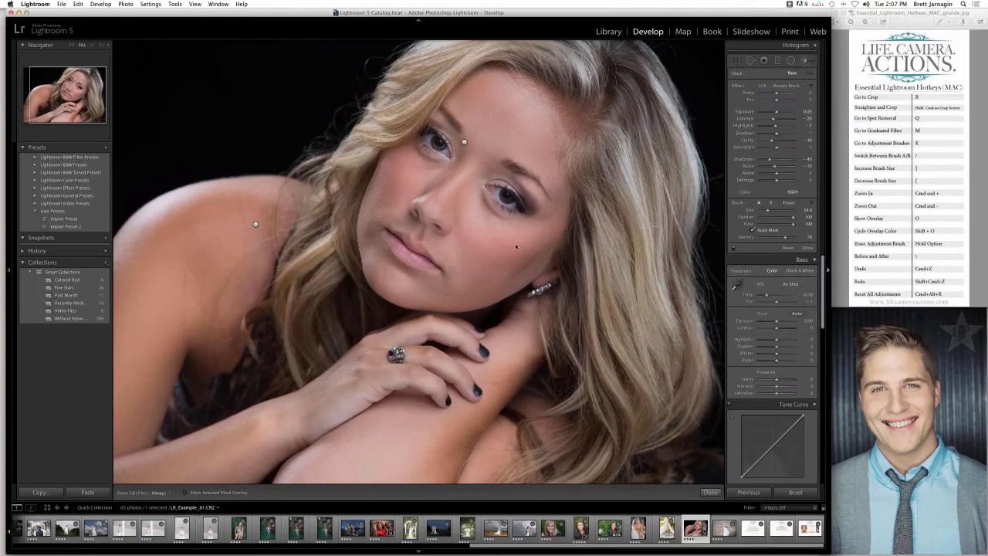
click(826, 272)
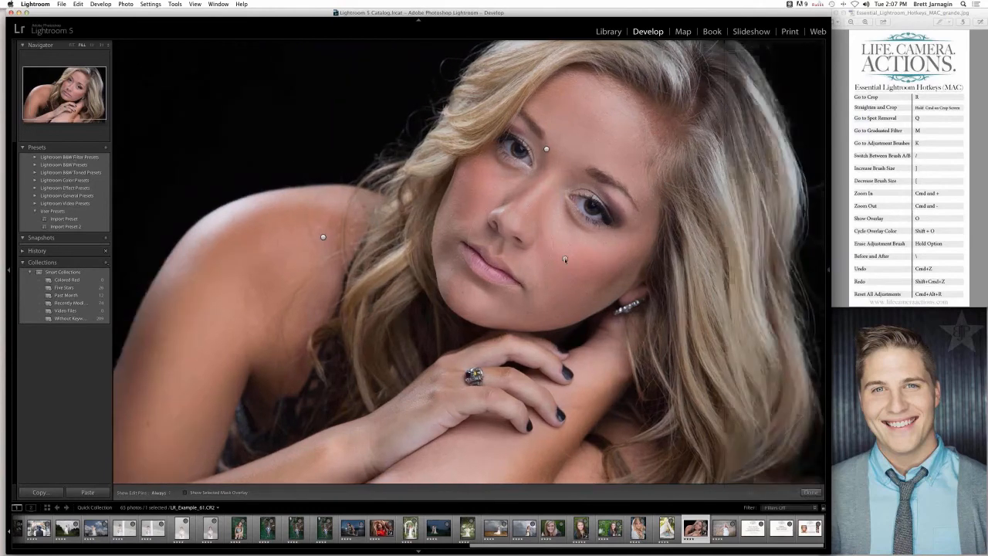
click(827, 276)
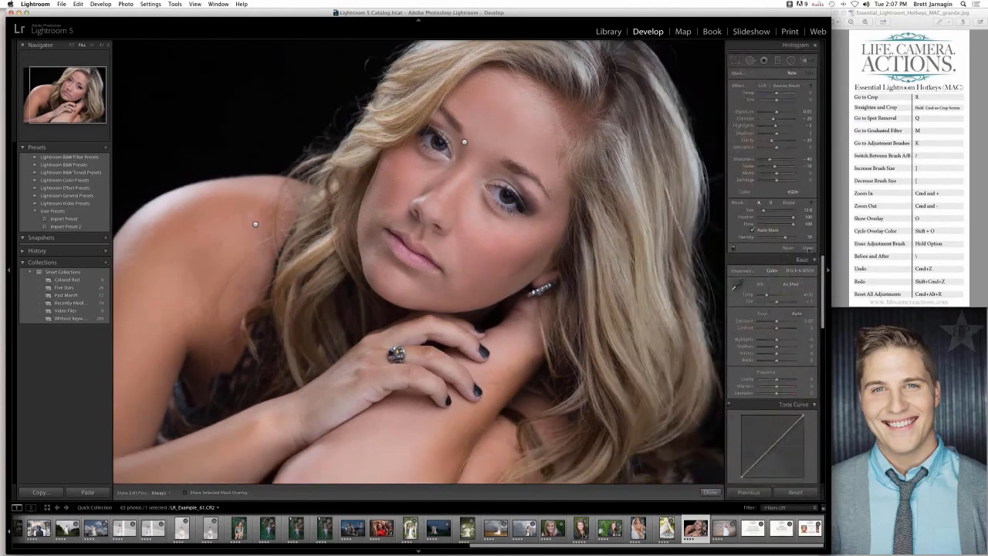
drag(796, 237, 810, 237)
click(827, 269)
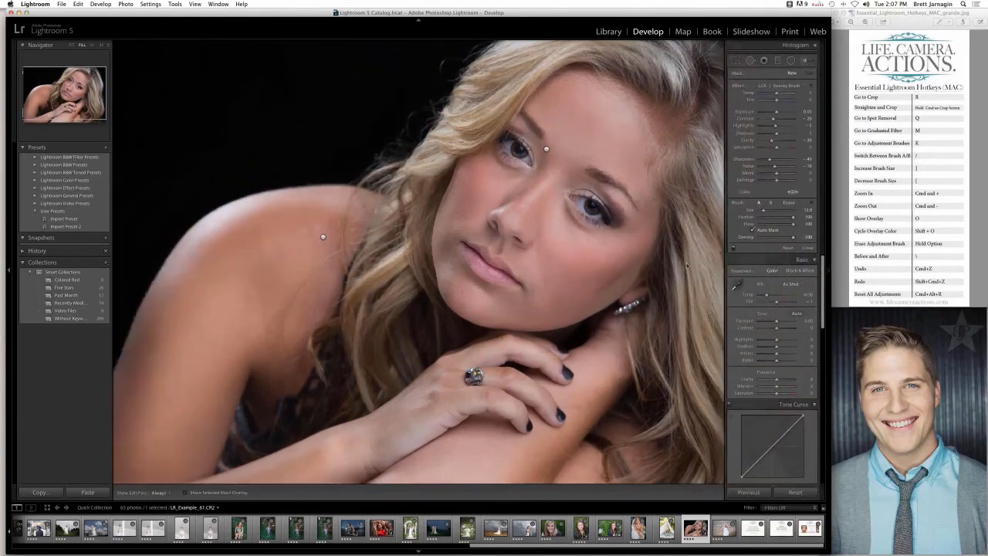
click(570, 259)
key(super+equal)
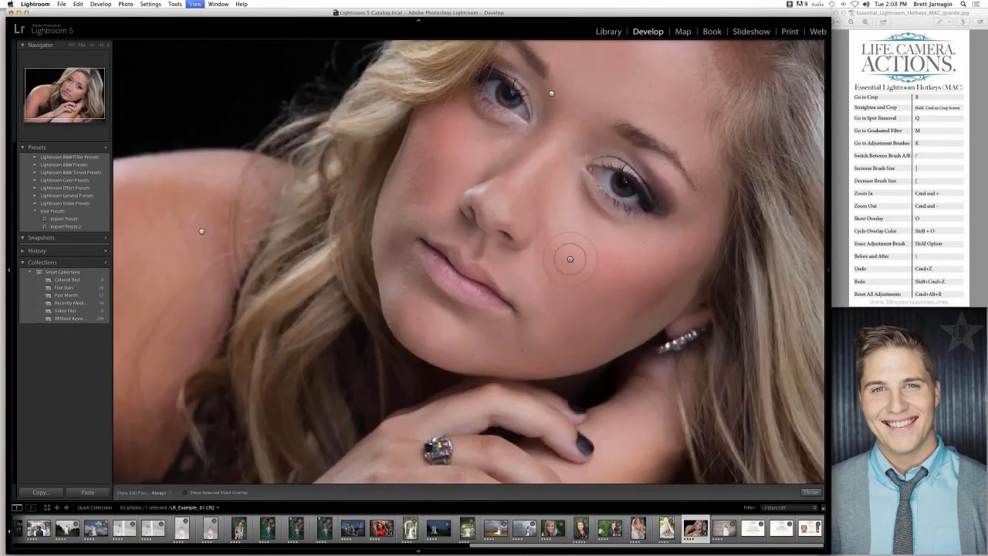
key(super+equal)
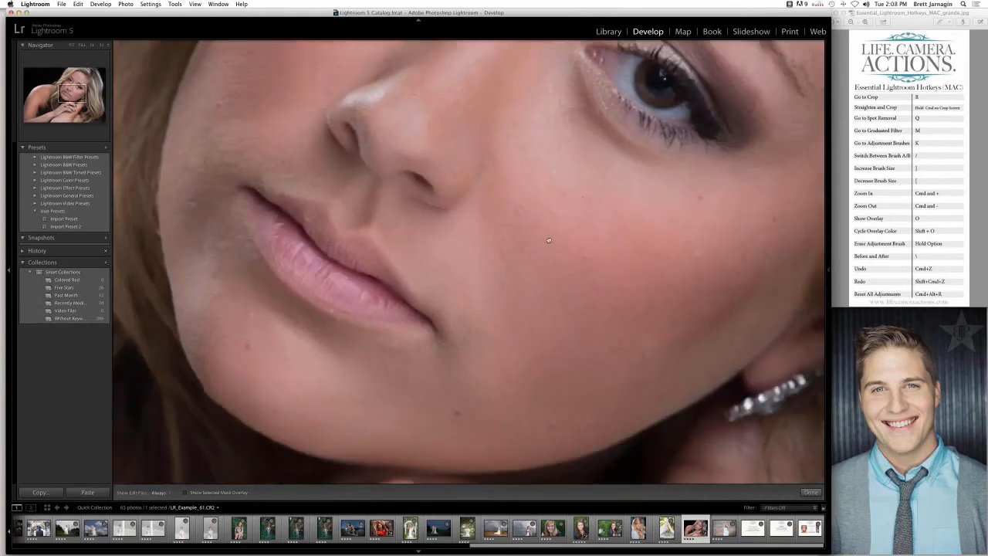
key(super+minus)
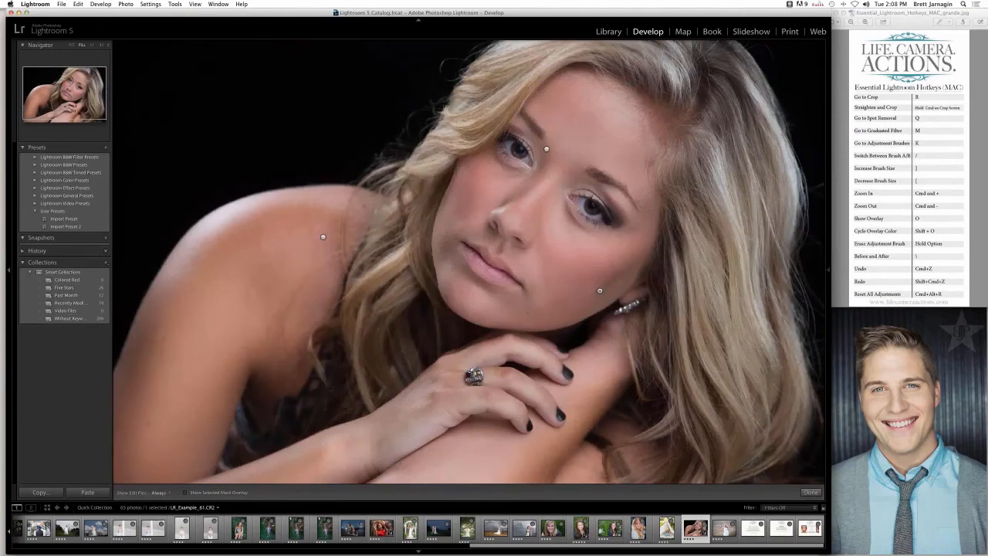
- Try to brighten the woman's lower cheek with the LCA | Adjustment | Brighten preset at density 47, and undo the painting
click(829, 282)
click(798, 84)
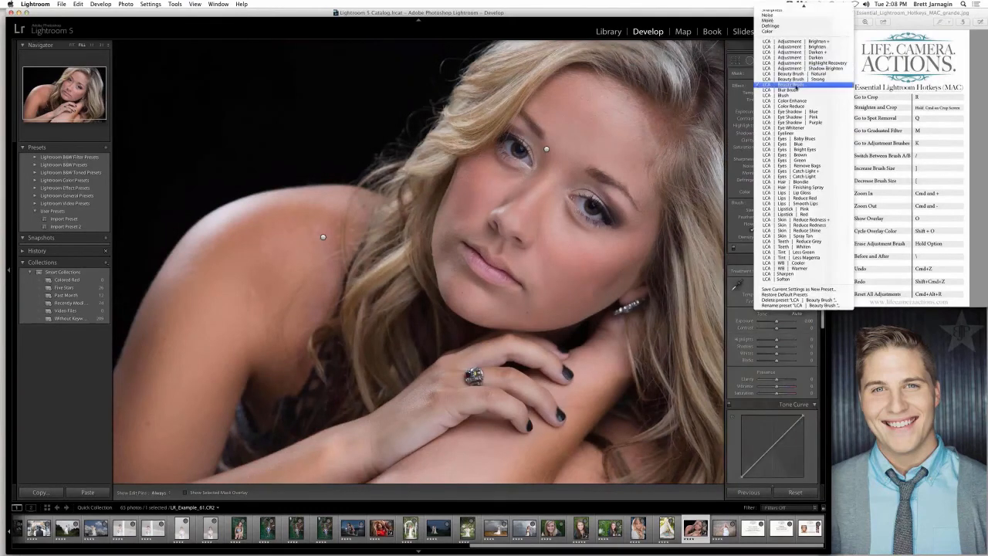
click(795, 47)
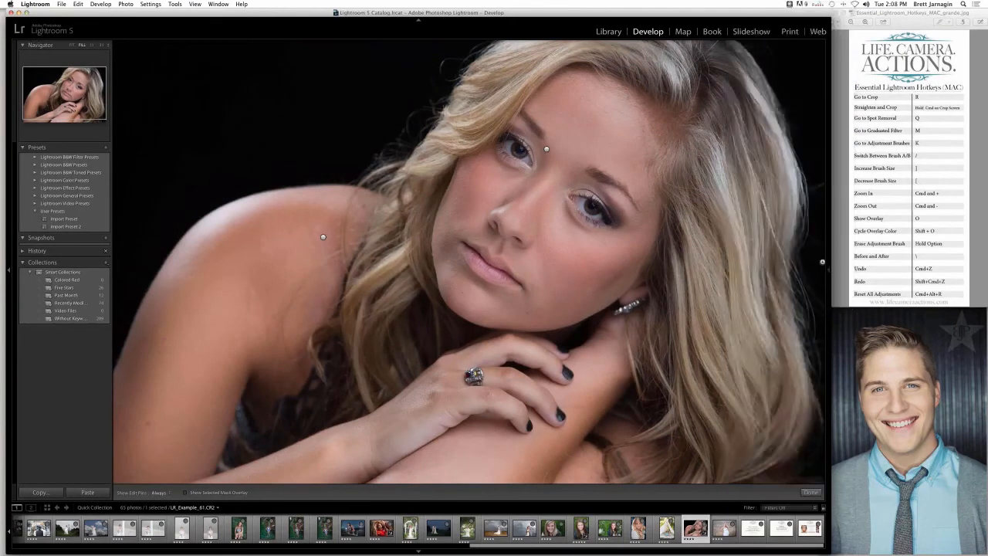
mouse_move(822, 262)
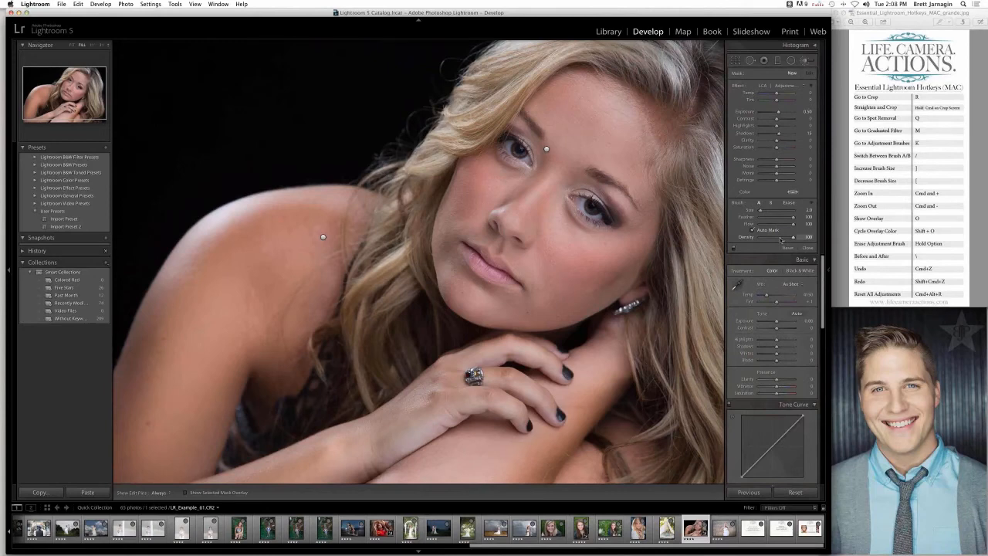
key(h)
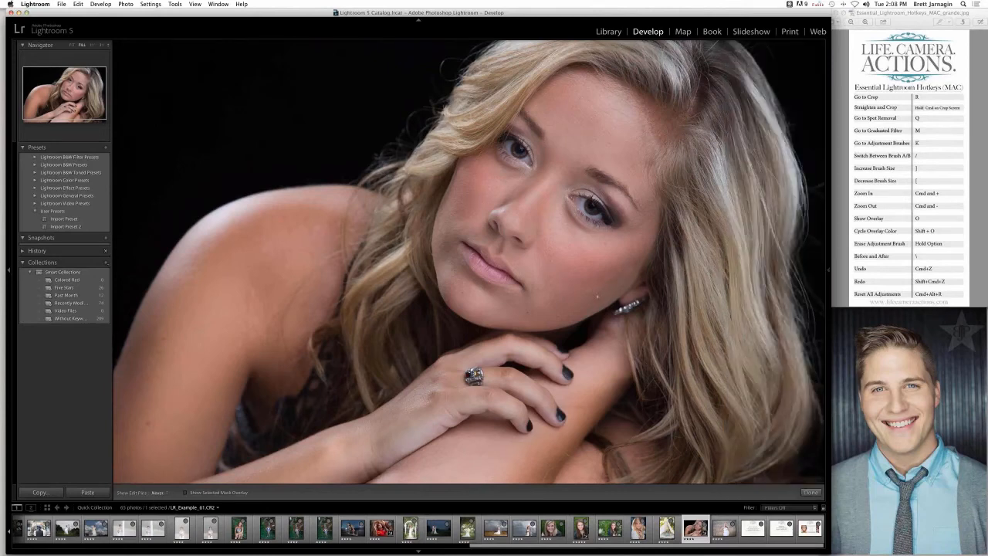
key(h)
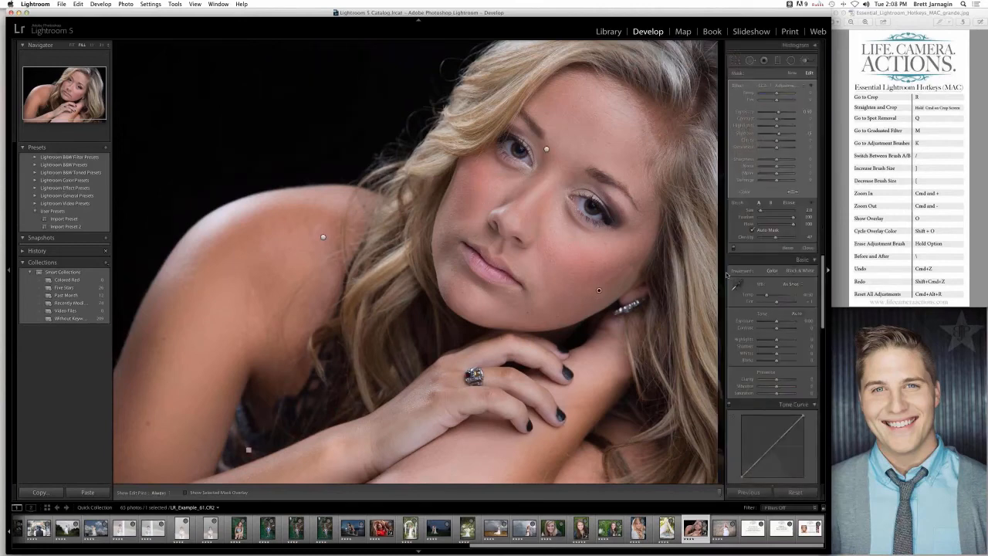
key(super+z)
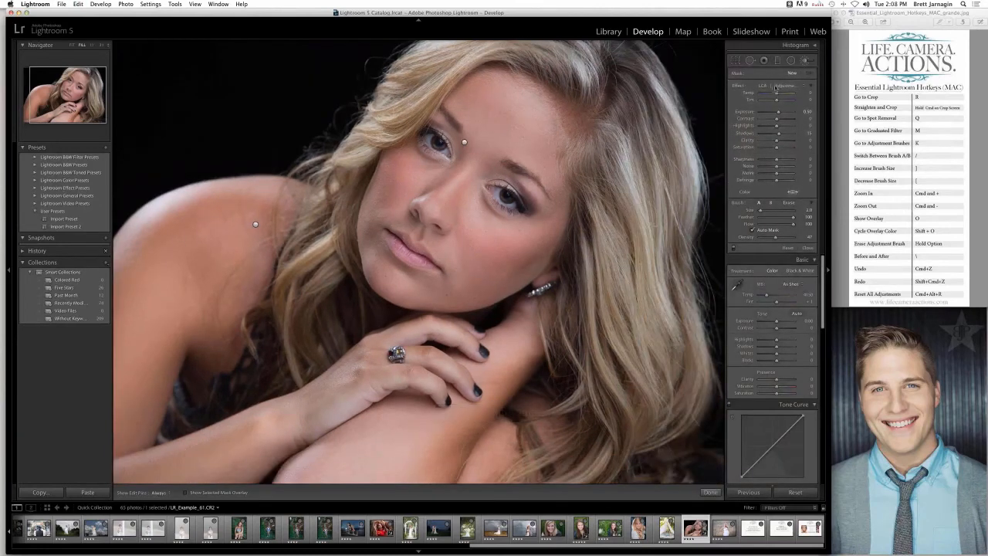
- Smooth the skin of the woman's cheek, chin and jaw by painting with the LCA | Beauty Brush preset
click(775, 86)
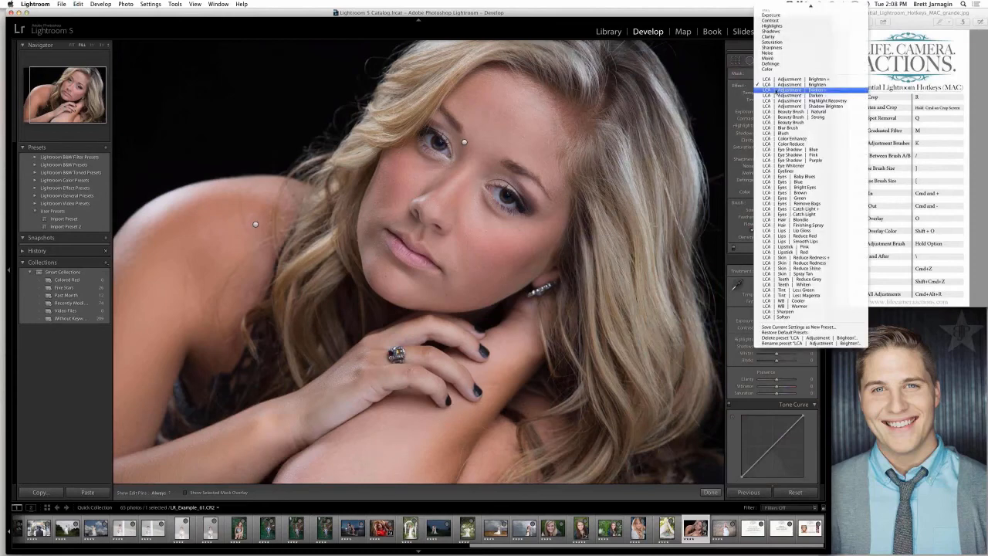
click(797, 123)
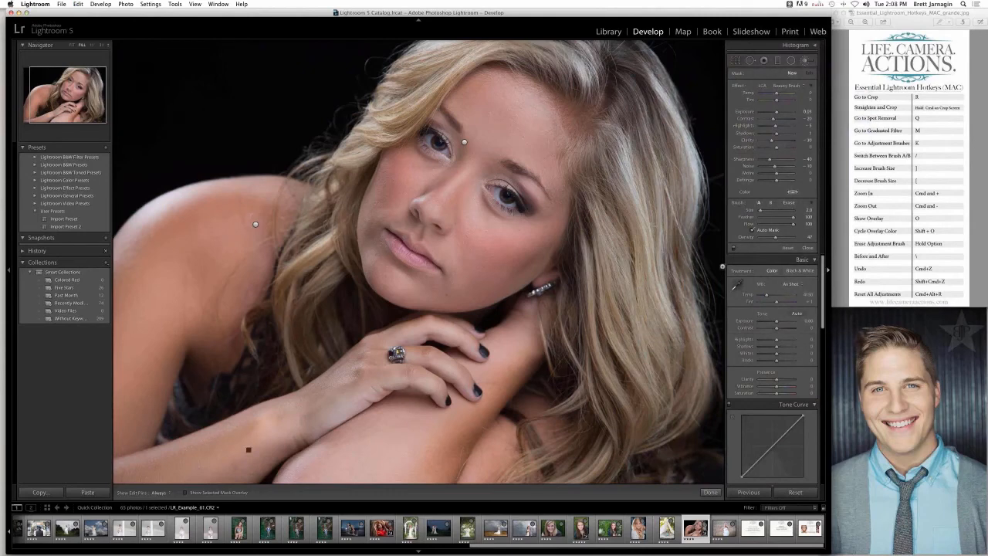
key(super+equal)
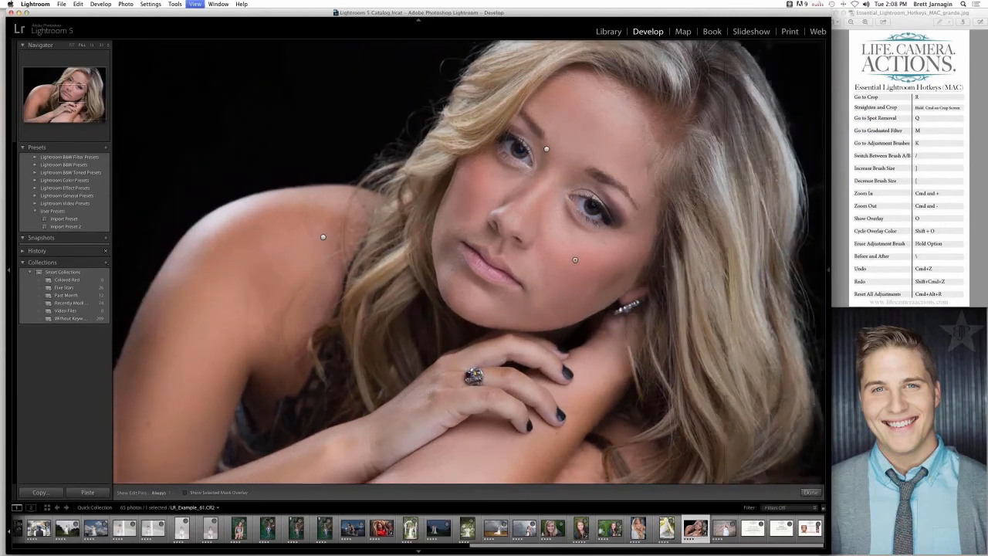
key(super+equal)
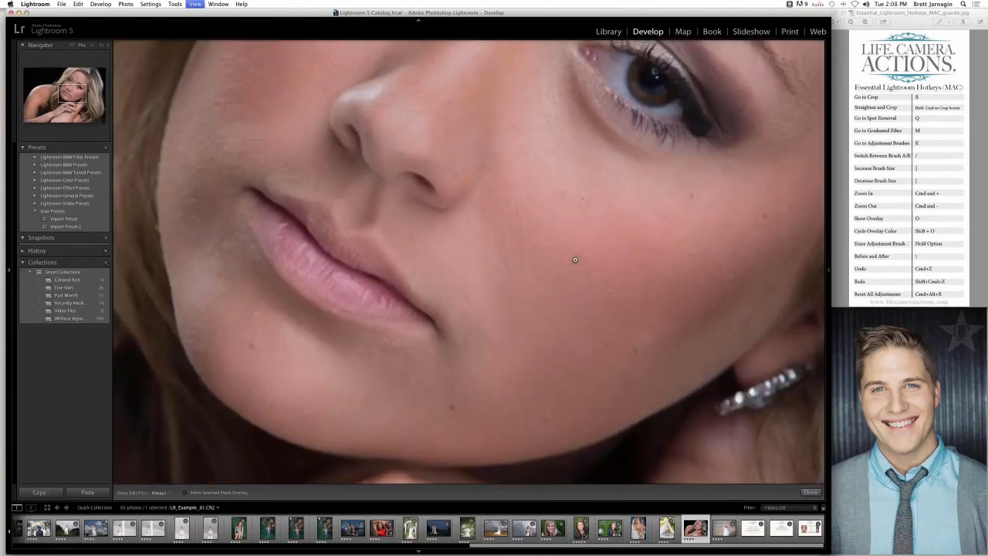
key(super+minus)
key(super+minus)
key(super+equal)
key(super+equal)
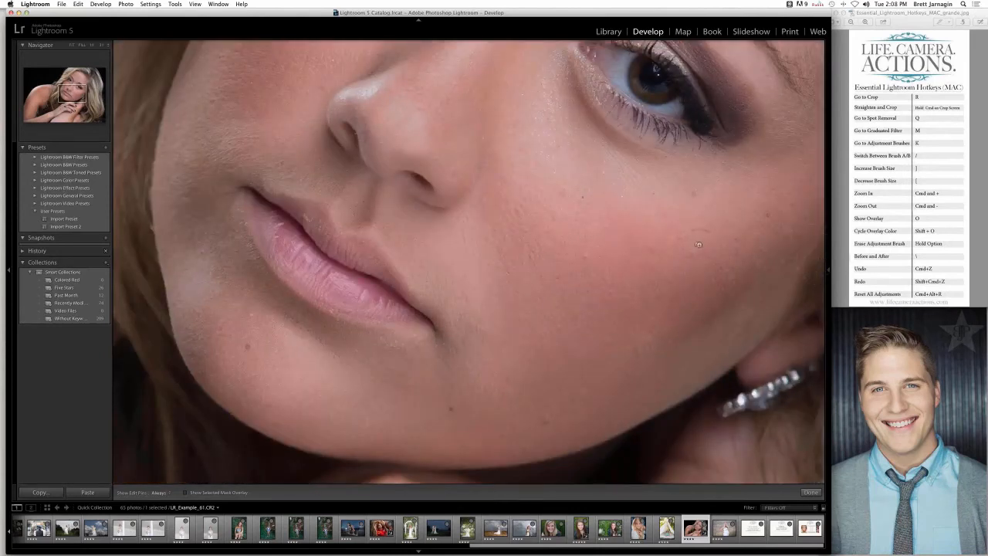
drag(711, 244, 593, 368)
key(h)
key(super+minus)
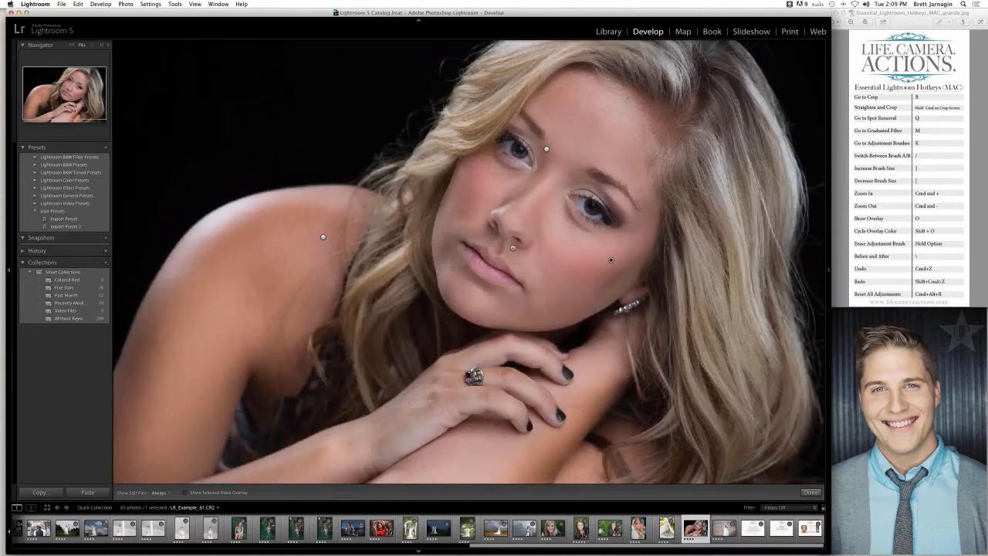
- Show the mask overlay and extend the Beauty Brush painting over the forehead, nose and remaining unpainted cheek areas, avoiding eyes and lips
key(o)
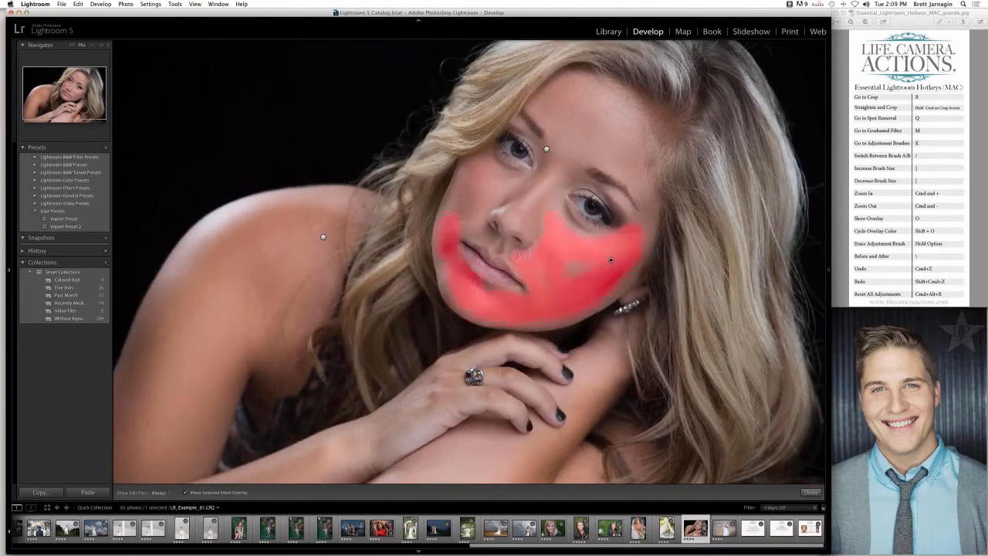
key(h)
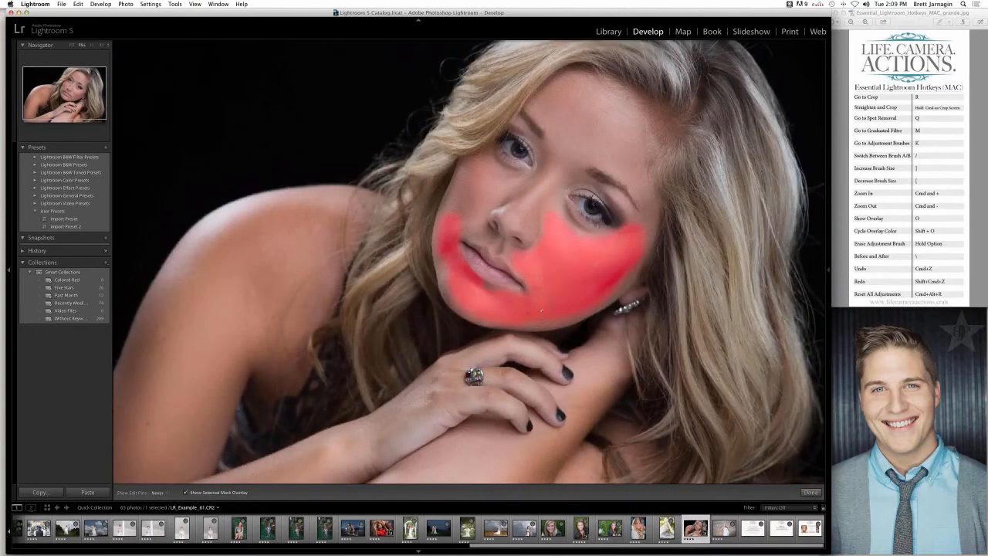
mouse_move(541, 310)
mouse_down()
mouse_move(614, 308)
mouse_move(655, 194)
mouse_move(635, 163)
mouse_move(588, 144)
mouse_move(623, 145)
mouse_move(625, 116)
mouse_move(602, 100)
mouse_move(614, 100)
mouse_move(566, 81)
mouse_move(541, 96)
mouse_move(580, 143)
mouse_move(552, 85)
mouse_move(550, 104)
mouse_move(576, 127)
mouse_move(614, 136)
mouse_move(579, 101)
mouse_move(616, 123)
mouse_up()
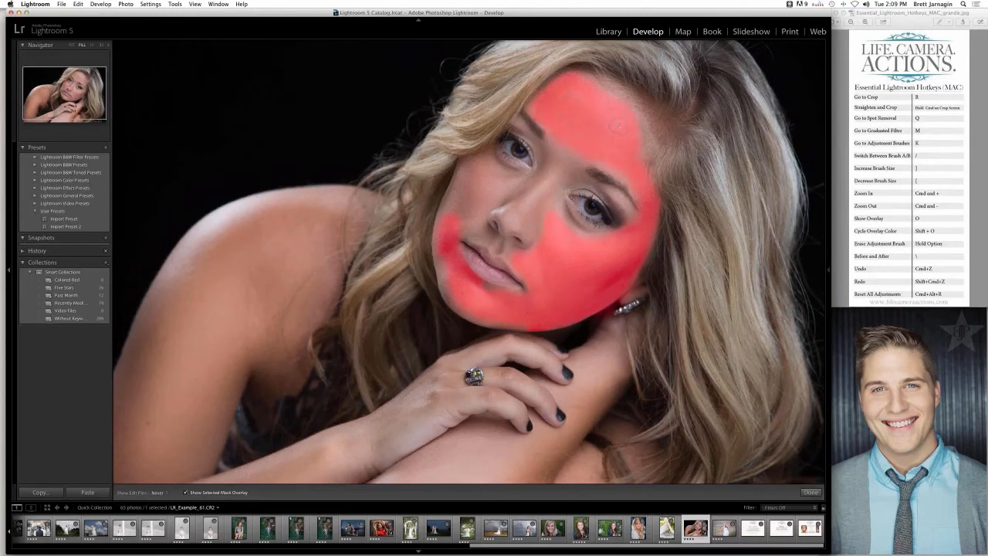
key(h)
mouse_move(572, 216)
mouse_down()
mouse_move(537, 226)
mouse_move(533, 236)
mouse_move(497, 205)
mouse_move(548, 178)
mouse_move(537, 203)
mouse_move(558, 136)
mouse_up()
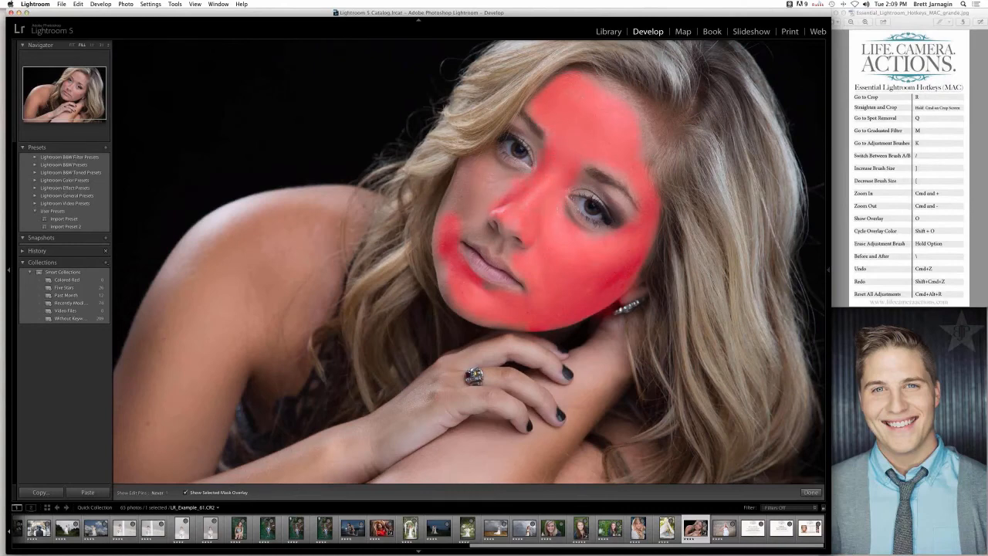
mouse_move(484, 168)
mouse_down()
mouse_move(456, 221)
mouse_move(467, 165)
mouse_move(501, 188)
mouse_move(479, 216)
mouse_up()
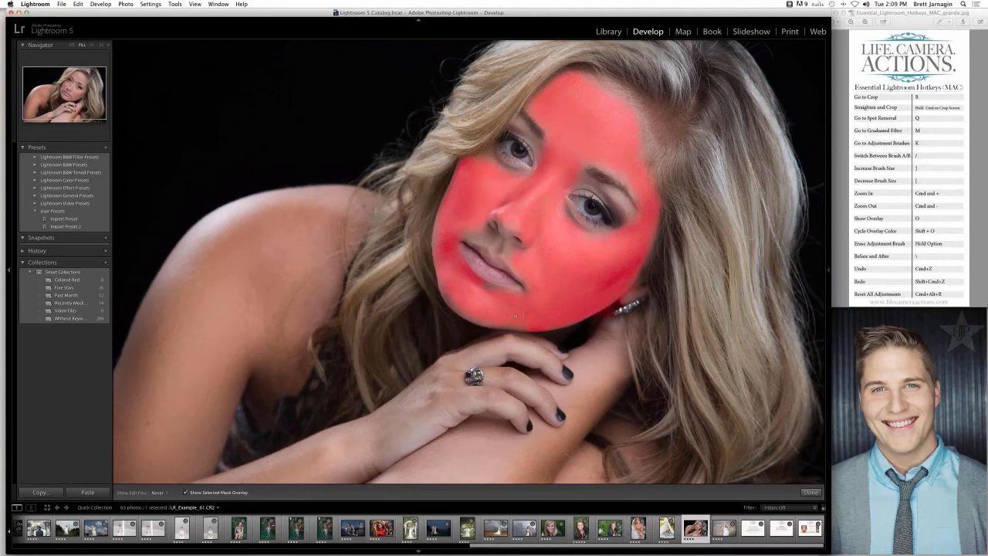
key([)
key([)
- Turn off the mask overlay and compare the retouched portrait with the original in a side-by-side before and after view
key(h)
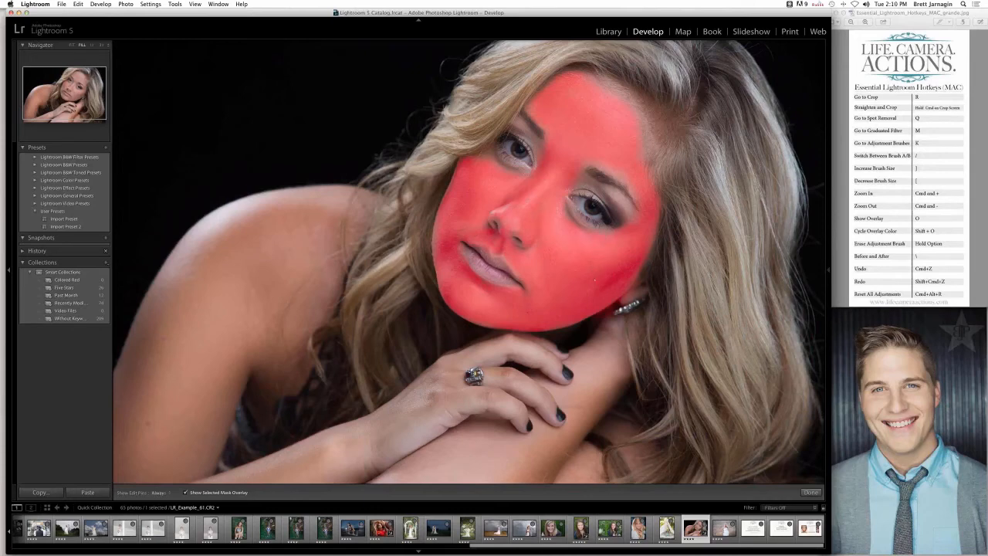
key(h)
key(h)
key(h)
key(h)
key(o)
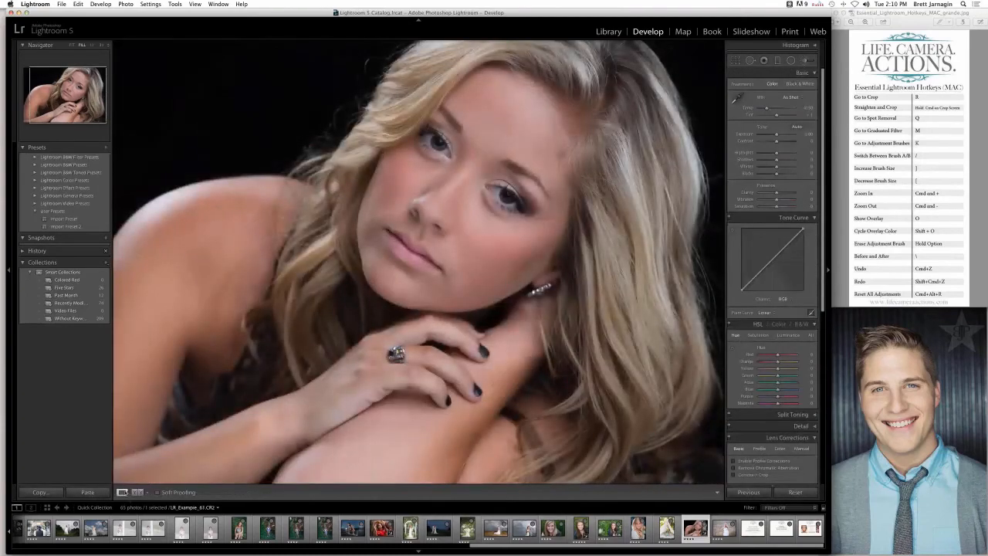
click(137, 493)
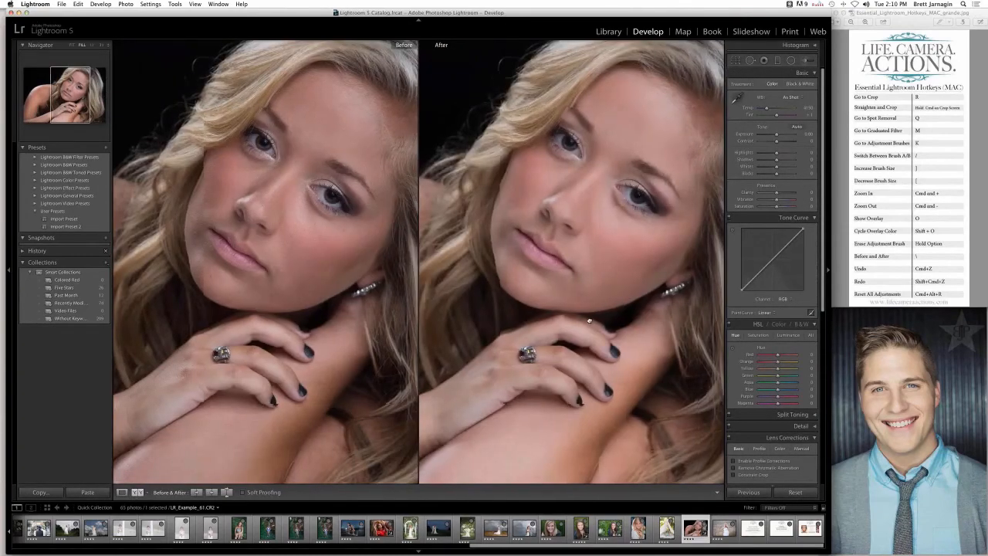
drag(587, 319, 575, 318)
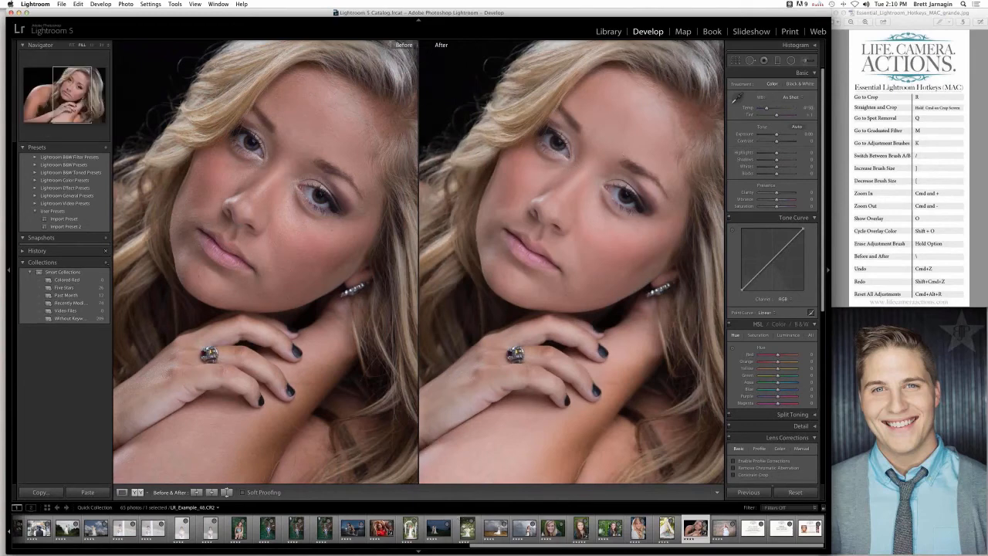
- Open the portrait LR_Example_64.CR2 in the single-photo view, center the woman's face and activate the Adjustment Brush
click(639, 528)
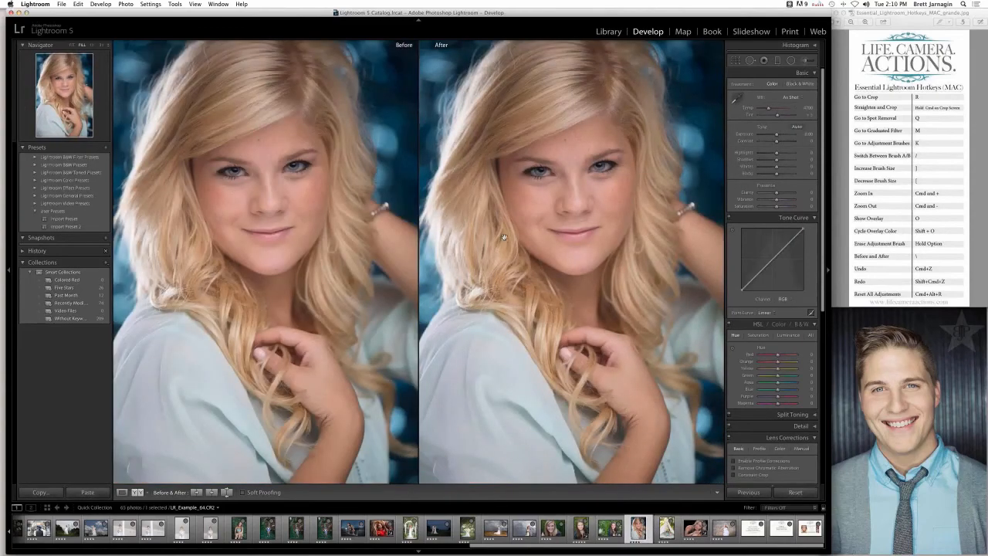
click(121, 492)
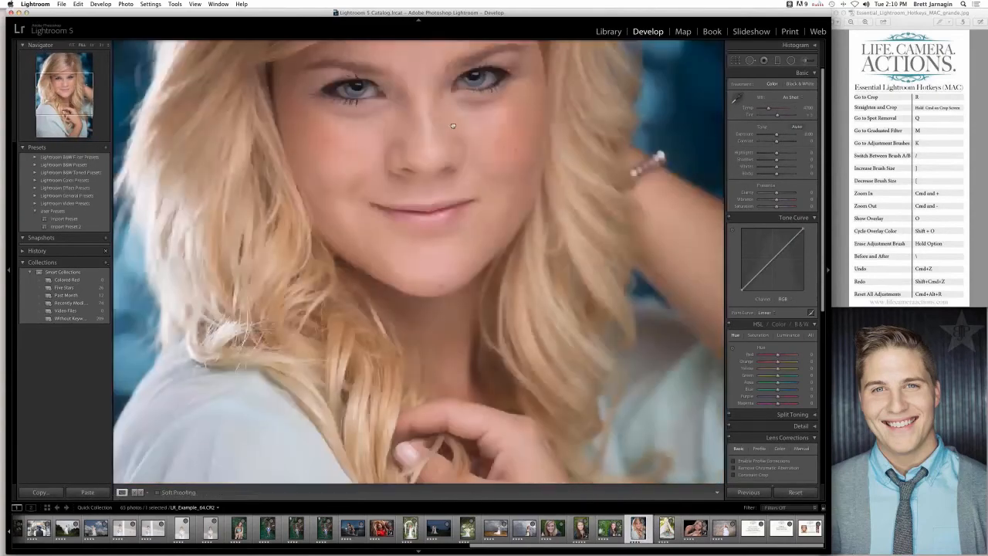
drag(453, 133, 453, 247)
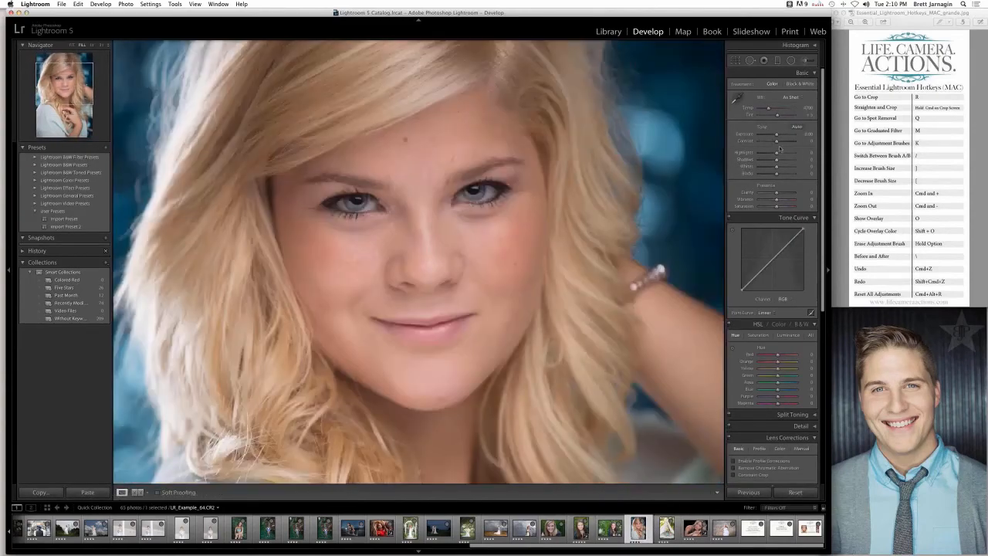
click(805, 61)
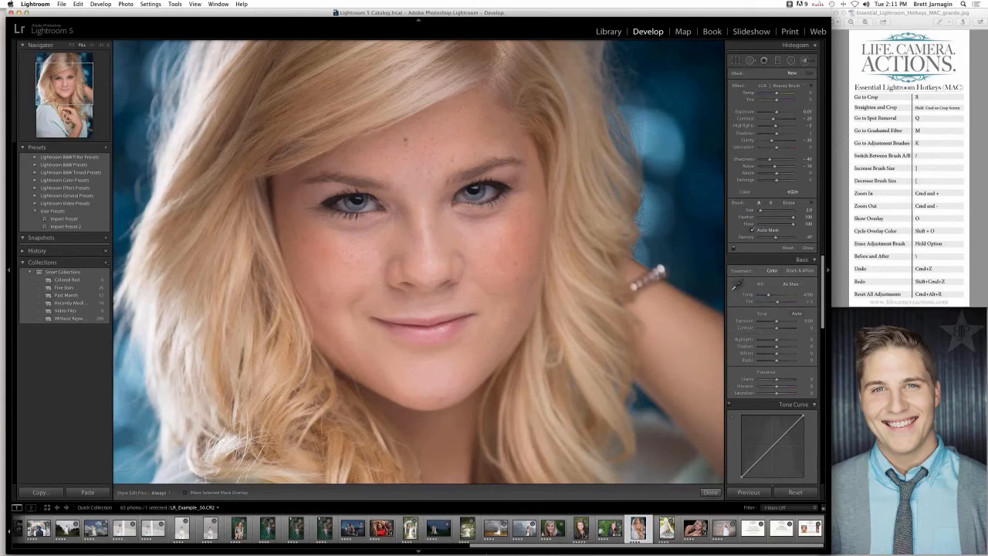
mouse_move(472, 551)
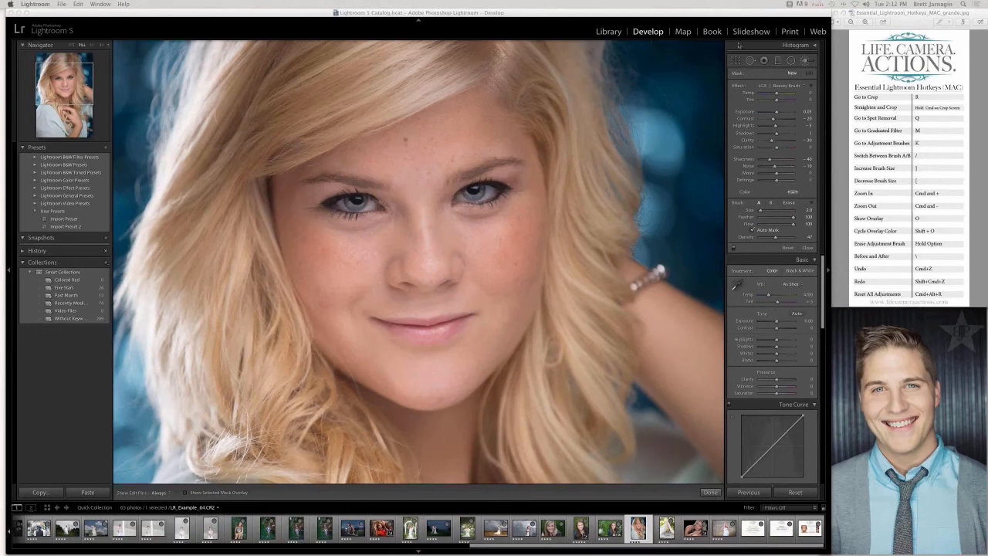
- Paint the woman's irises with the LCA | Eyes | Blue preset at brush size 4, hiding the edit pins meanwhile
click(793, 85)
click(793, 85)
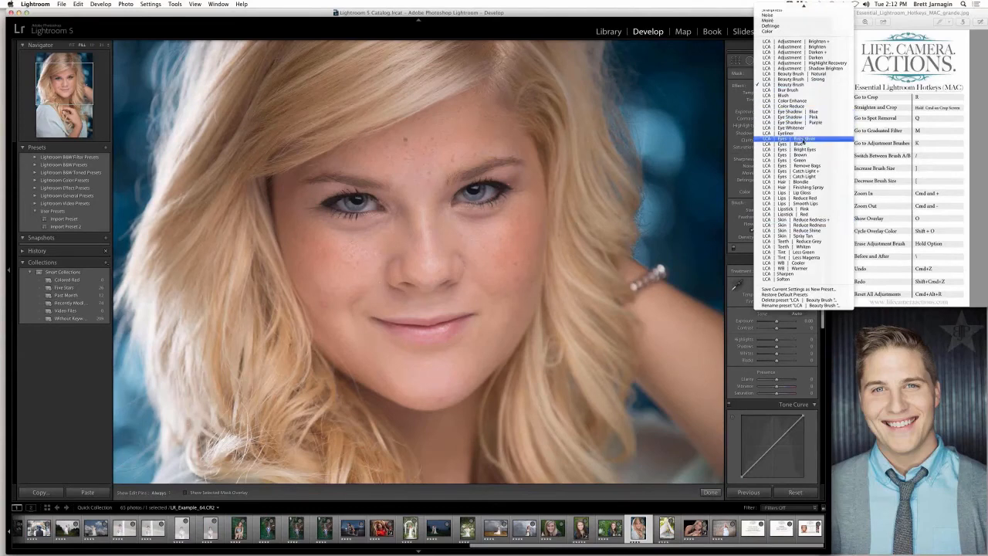
click(802, 141)
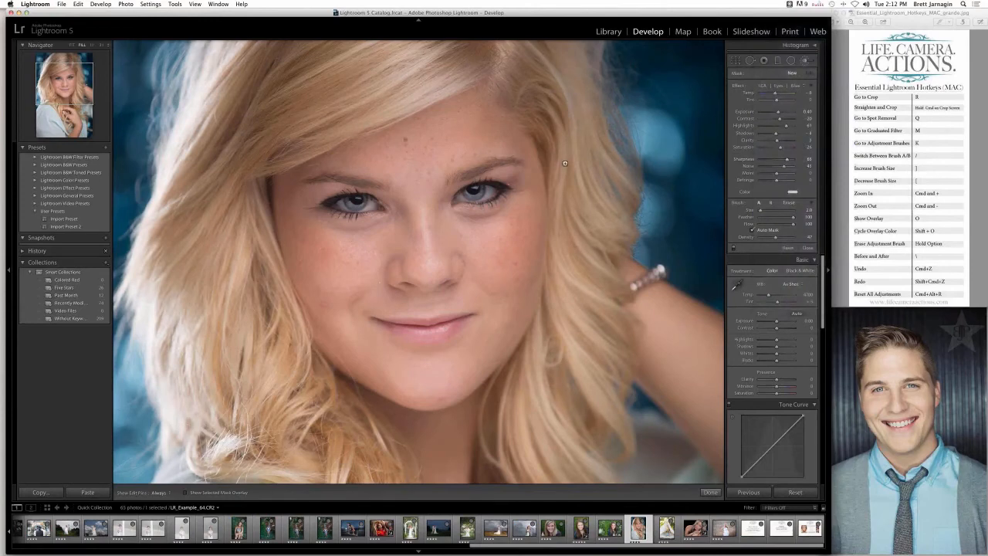
key(bracketright)
key(bracketright)
key(h)
drag(351, 203, 354, 201)
key(h)
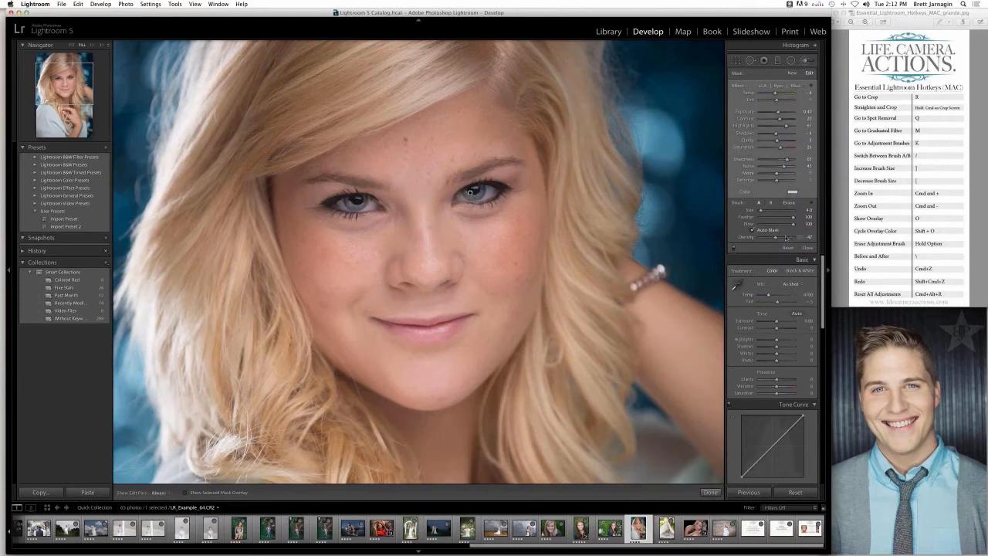
- Raise the iris brush stroke's Density to 100 and increase its Exposure, and close the Adjustment Brush
drag(785, 238, 797, 238)
drag(776, 111, 780, 115)
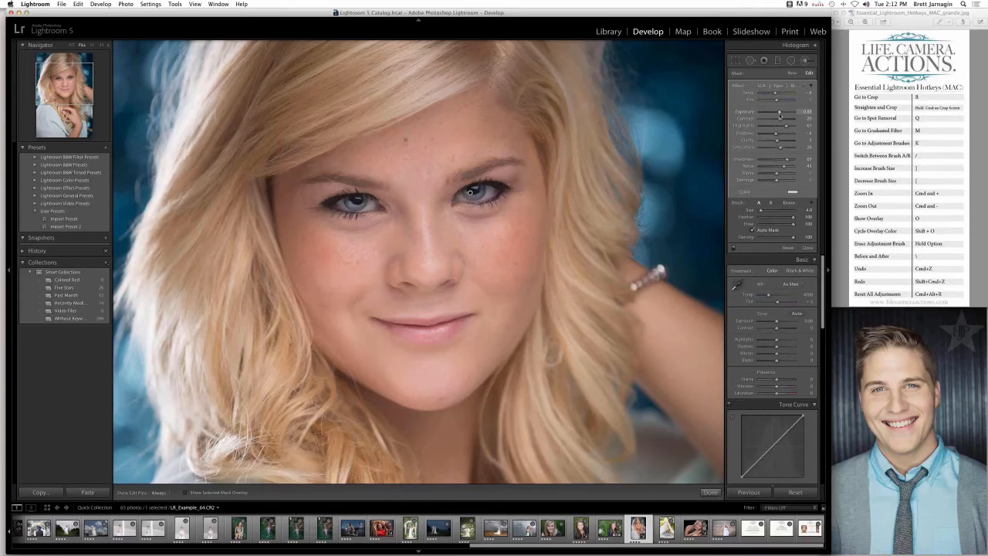
click(709, 492)
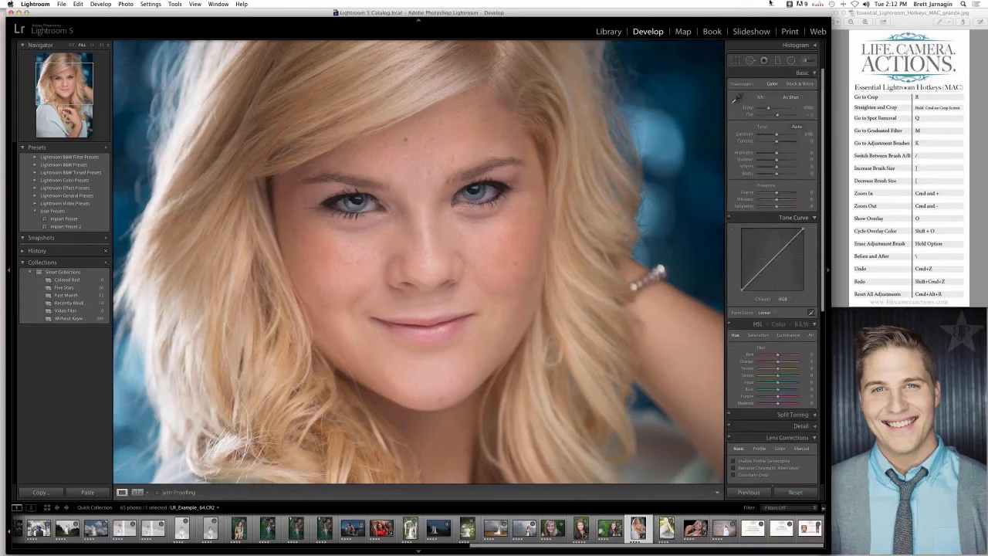
key(k)
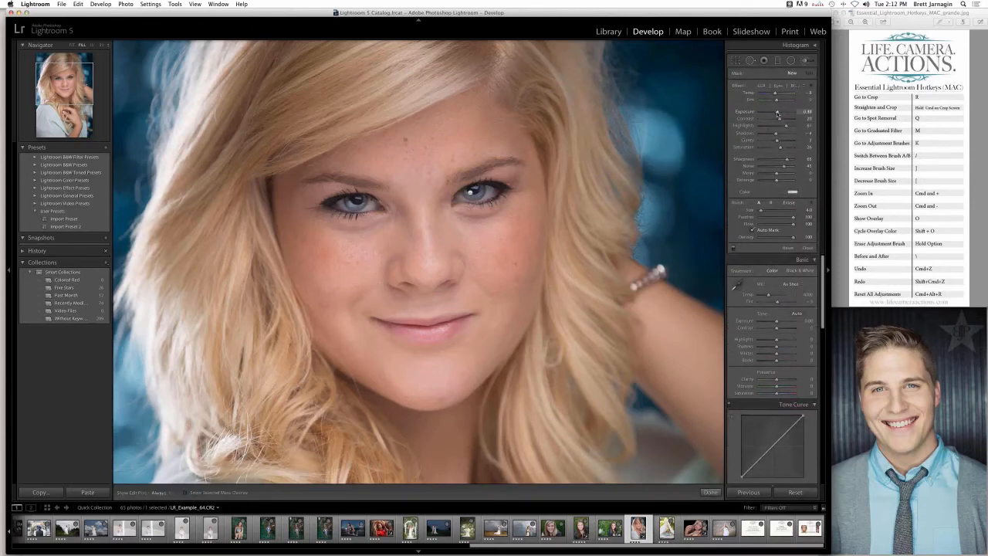
click(806, 61)
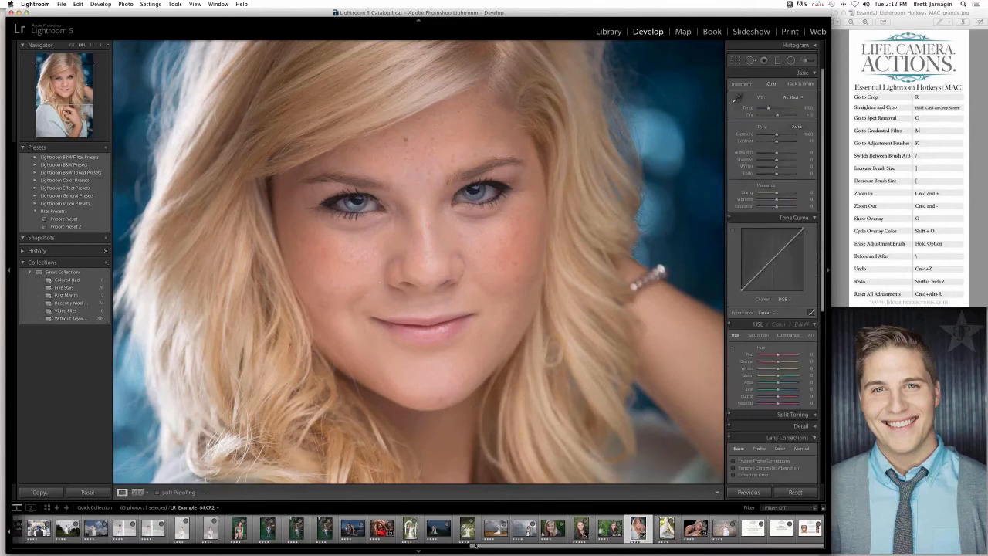
- Open LR_Example_10.CR2, the woman on the grassy hill, apply the user preset Import Preset 2, and show its Camera Calibration settings
mouse_move(474, 545)
mouse_down()
mouse_move(93, 545)
mouse_move(480, 545)
mouse_up()
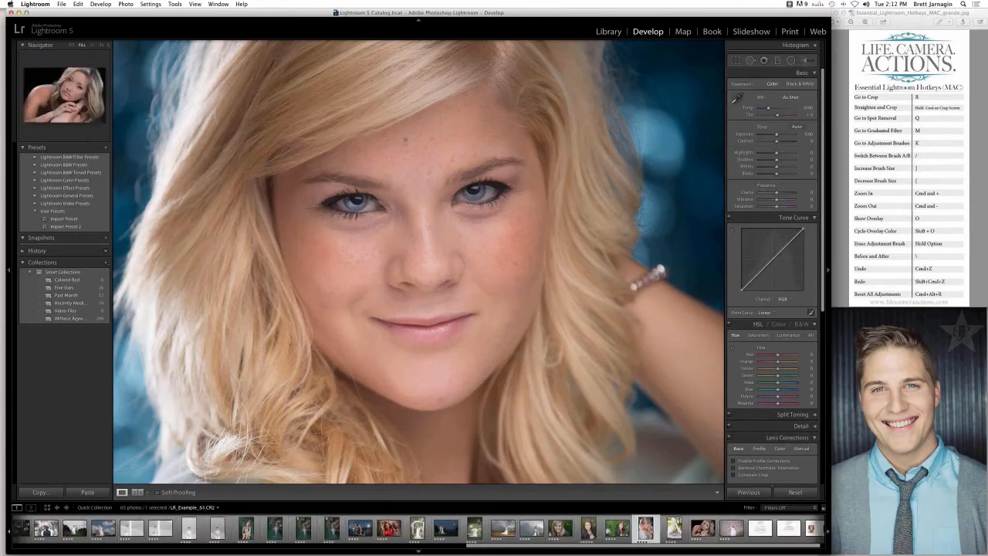
scroll(571, 538, left, 5)
scroll(570, 538, right, 5)
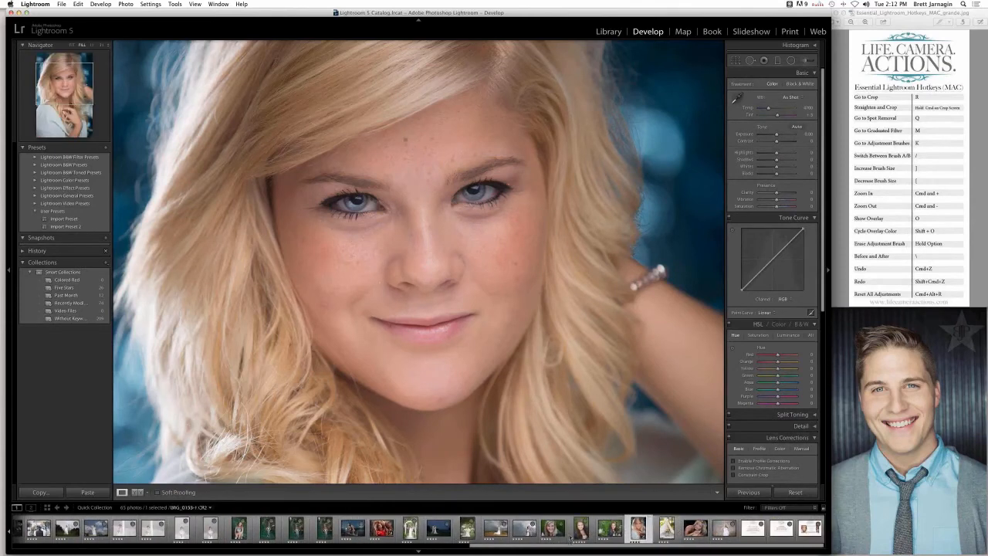
scroll(363, 532, left, 5)
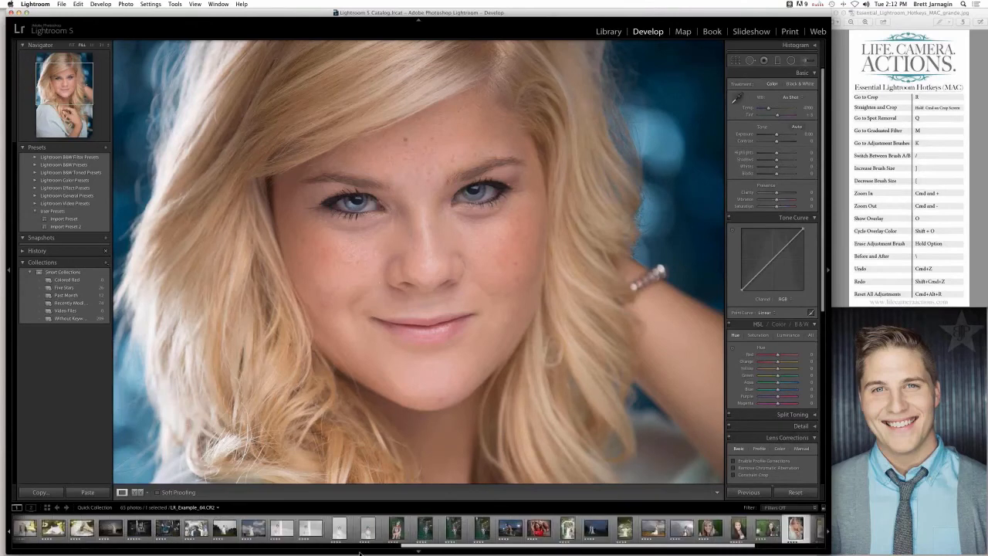
scroll(358, 540, left, 10)
click(104, 525)
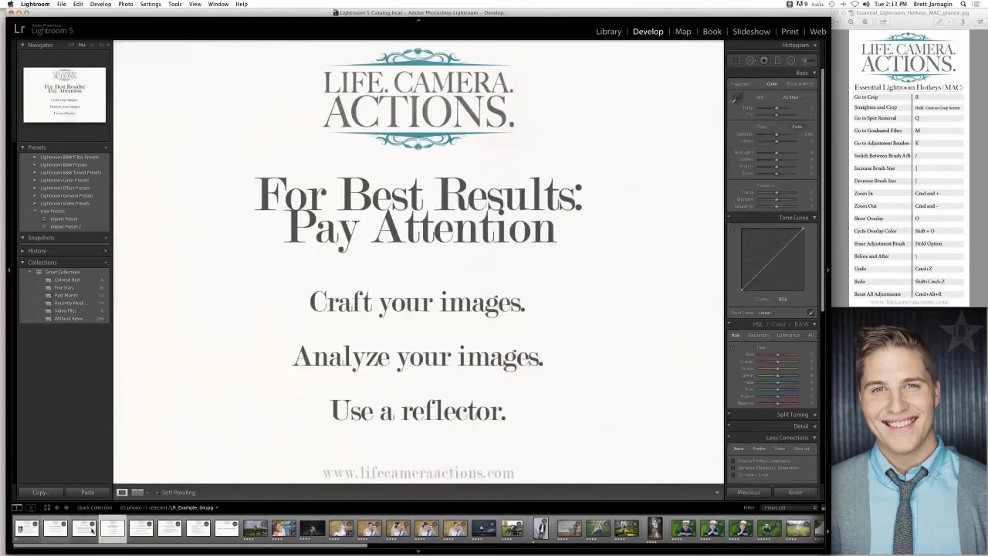
click(89, 527)
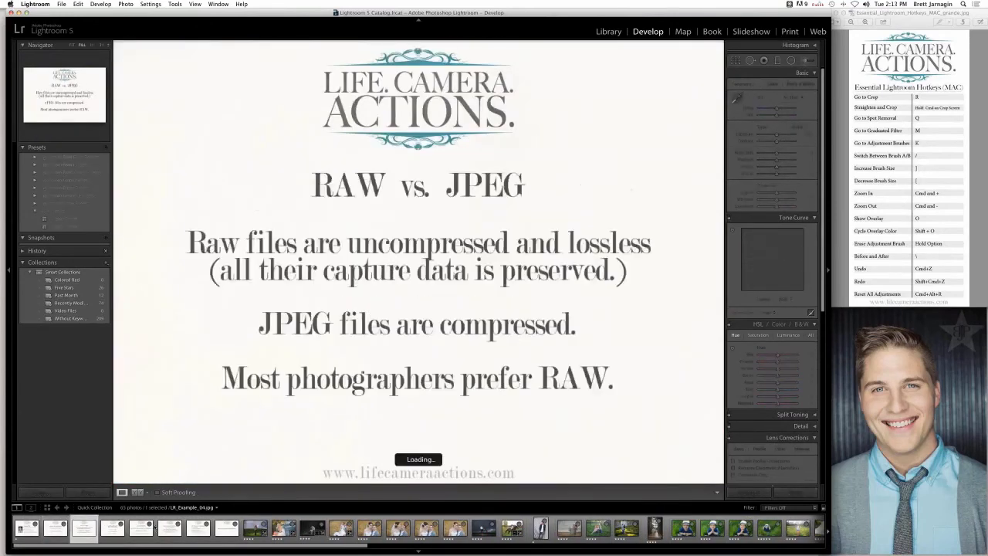
click(248, 524)
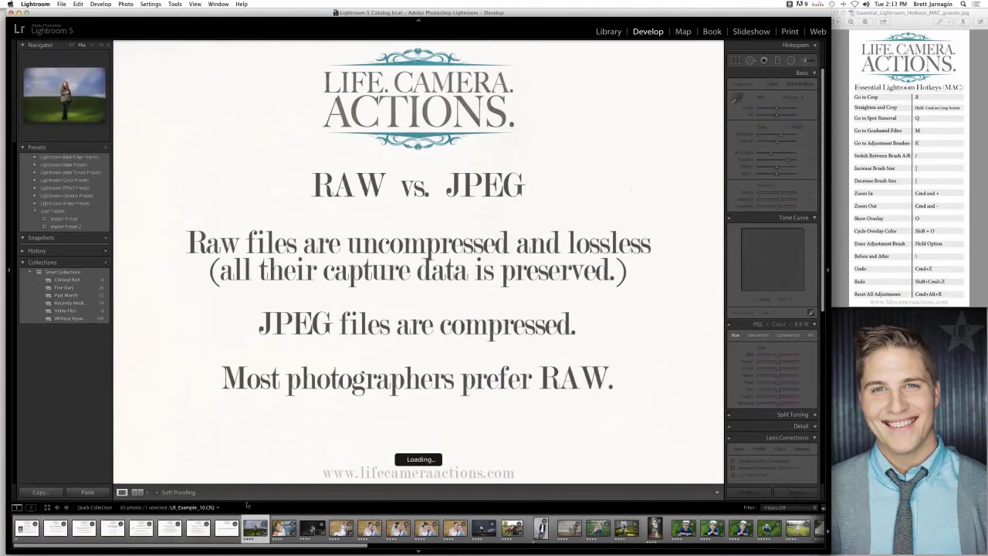
click(77, 227)
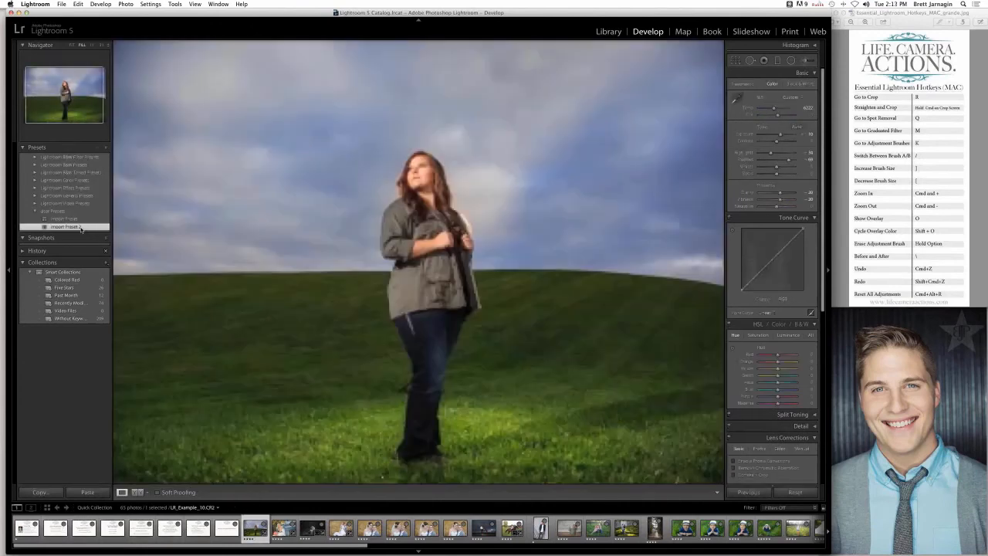
scroll(772, 347, down, 10)
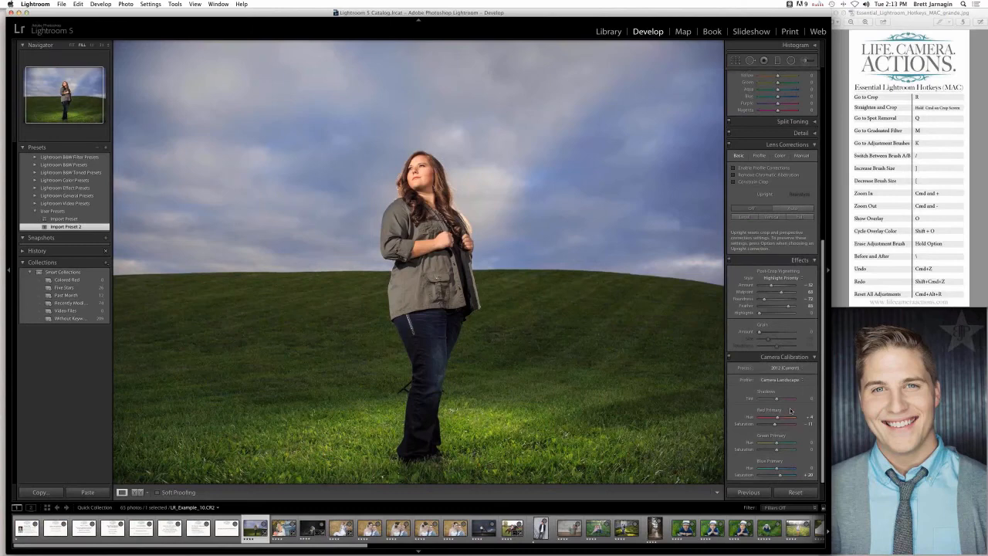
- Browse the example photos and open LR_Example_42.CR2, the bride and groom standing in a field
click(313, 524)
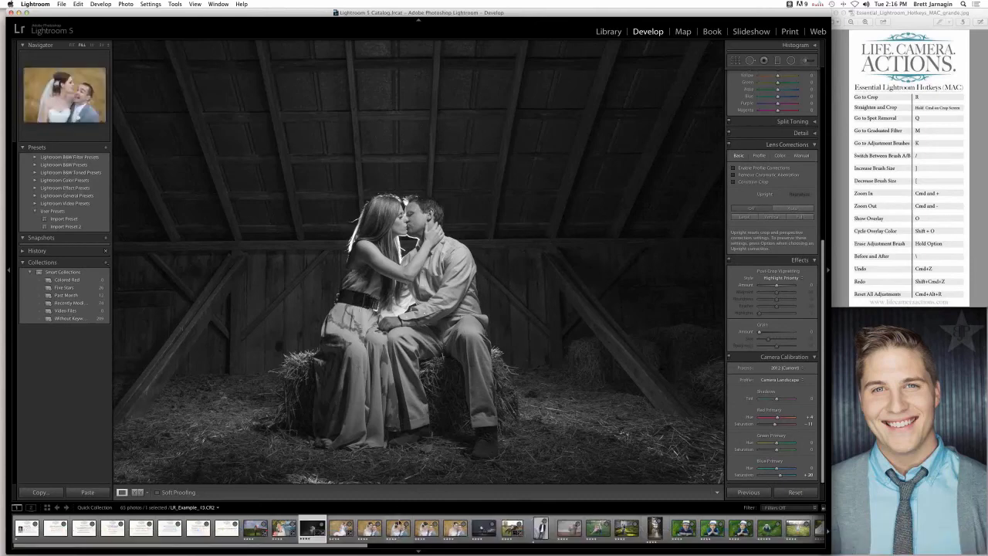
scroll(401, 522, down, 10)
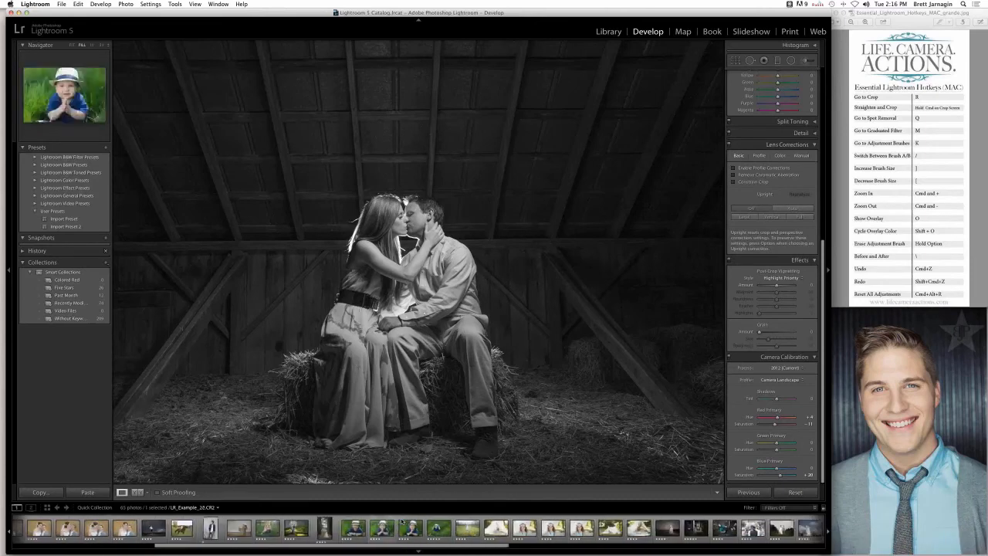
scroll(400, 521, down, 12)
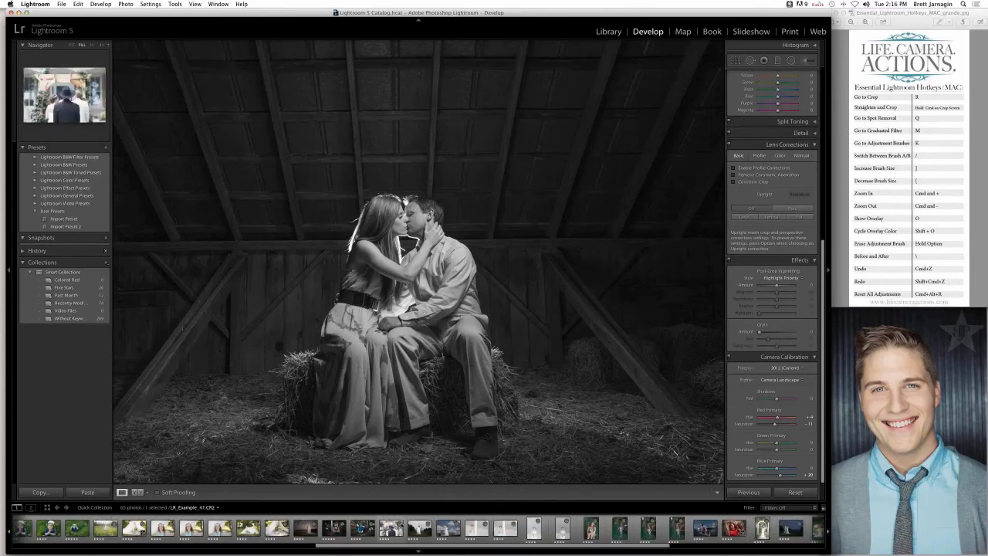
click(390, 528)
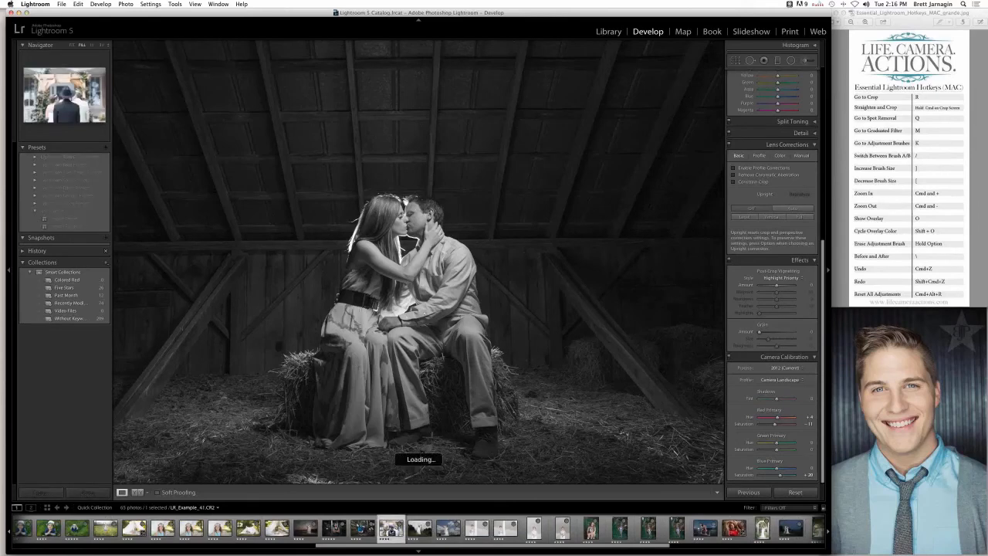
click(419, 528)
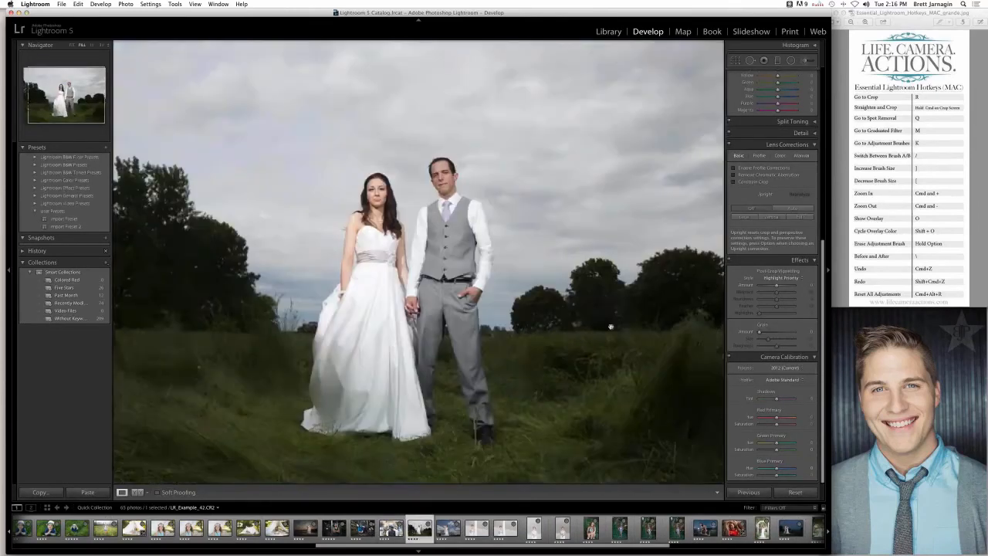
click(780, 209)
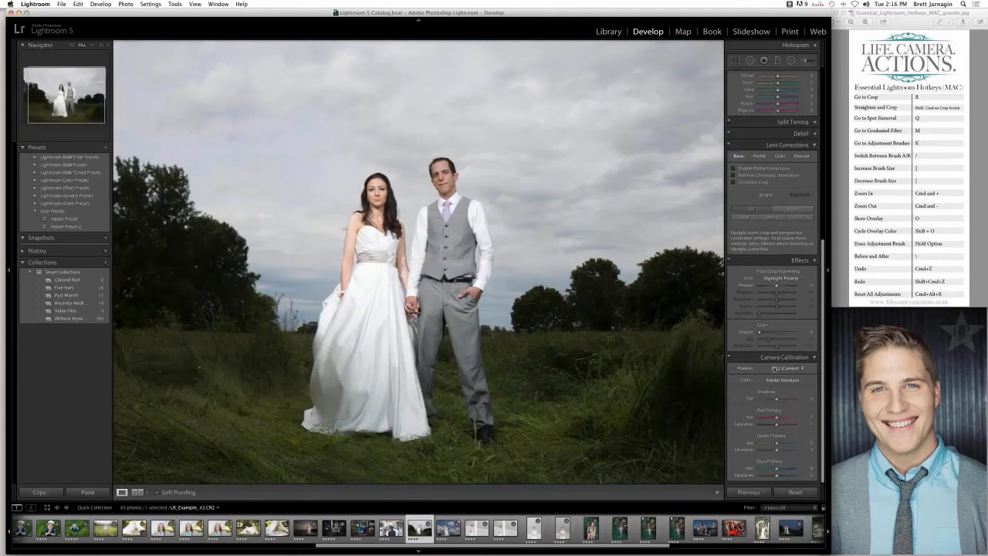
- Show the HSL Luminance adjustments and darken the sky by setting Blue luminance to -100
scroll(774, 368, up, 1)
scroll(775, 368, up, 10)
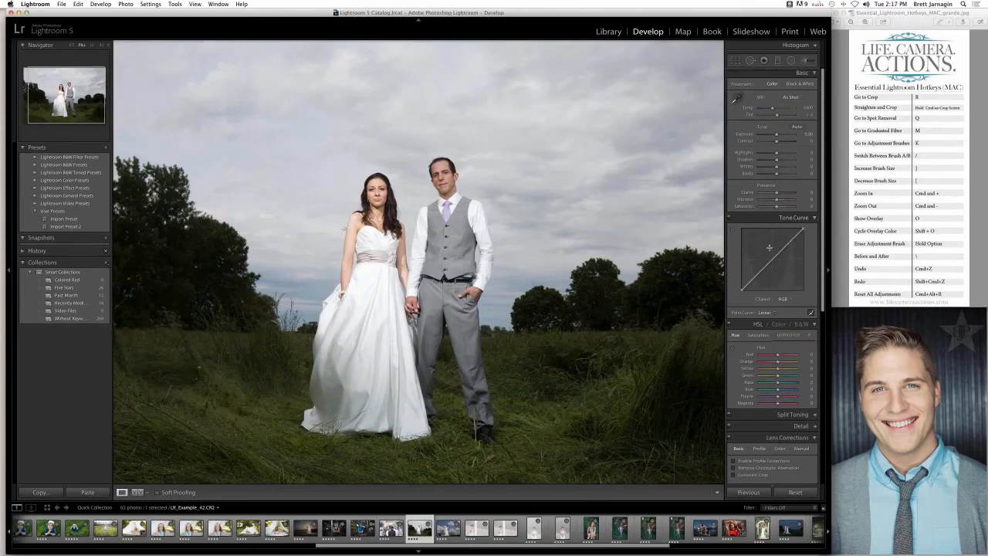
scroll(768, 249, down, 3)
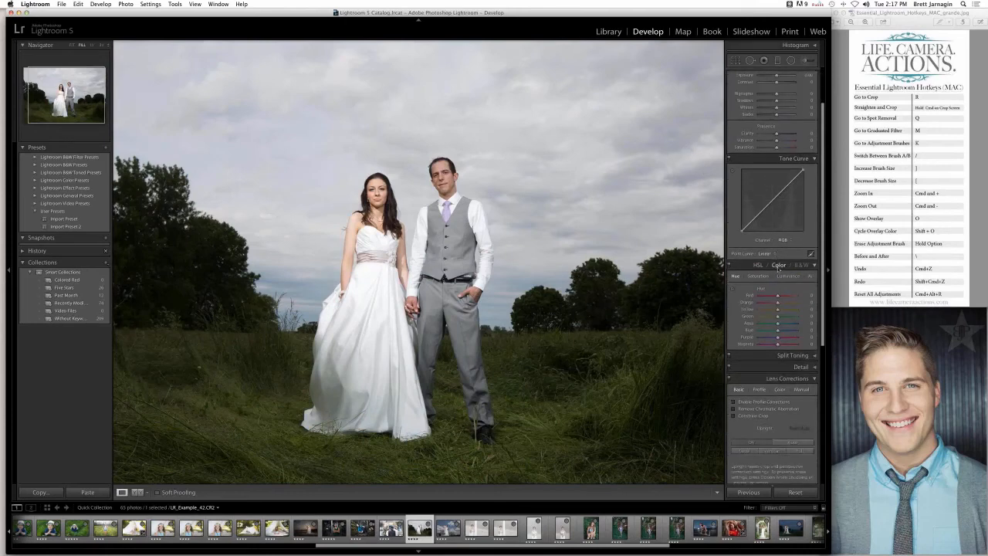
click(778, 266)
click(757, 266)
click(788, 275)
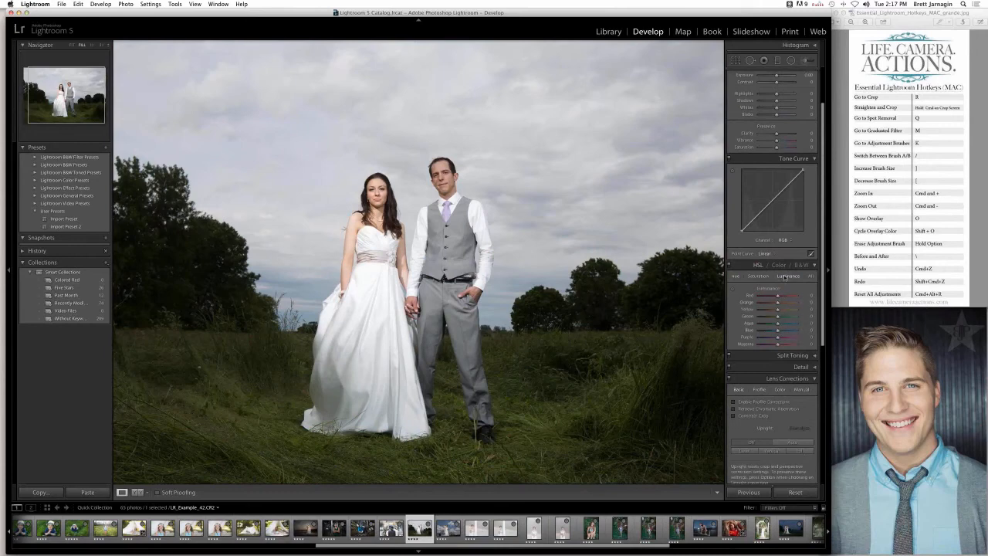
click(773, 331)
drag(773, 331, 745, 333)
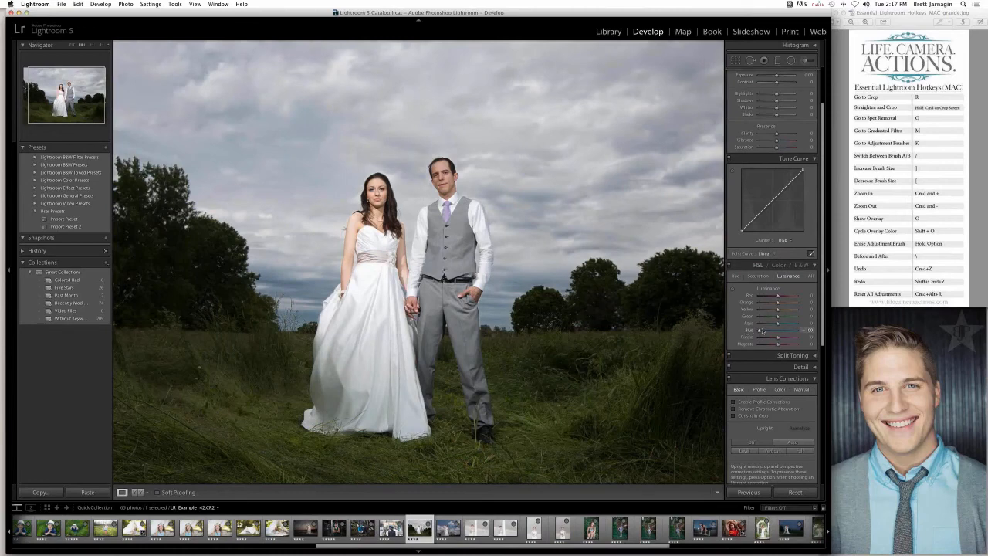
drag(769, 332, 733, 334)
- Set the HSL luminance of Green to about +46, Yellow to about +28 and Aqua to about -50
drag(783, 317, 785, 317)
click(785, 310)
click(771, 324)
drag(771, 324, 768, 327)
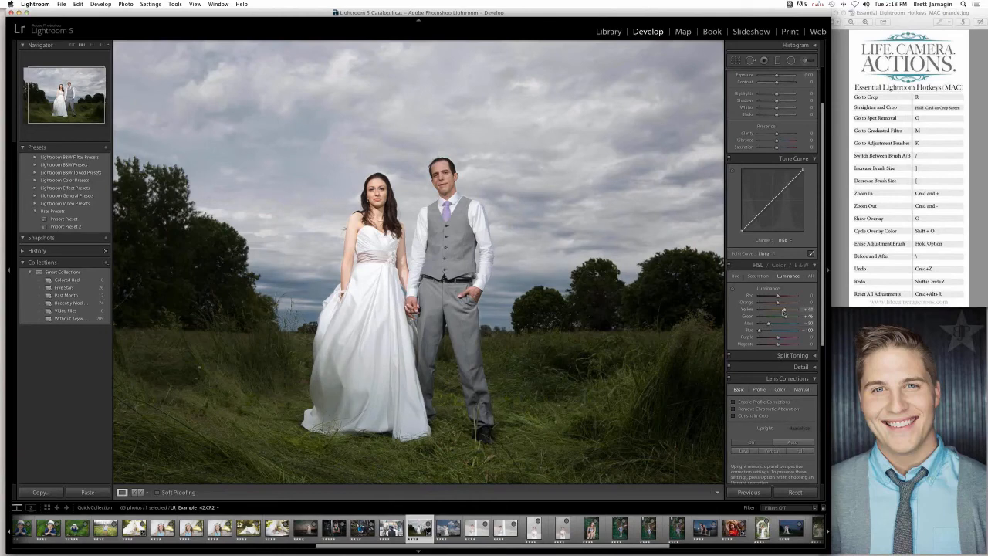
drag(783, 311, 781, 311)
mouse_move(777, 338)
mouse_down()
mouse_move(758, 338)
mouse_move(794, 340)
mouse_move(776, 340)
mouse_up()
- Collapse the Lens Corrections settings below the HSL, Split Toning and Detail sections
scroll(784, 199, up, 2)
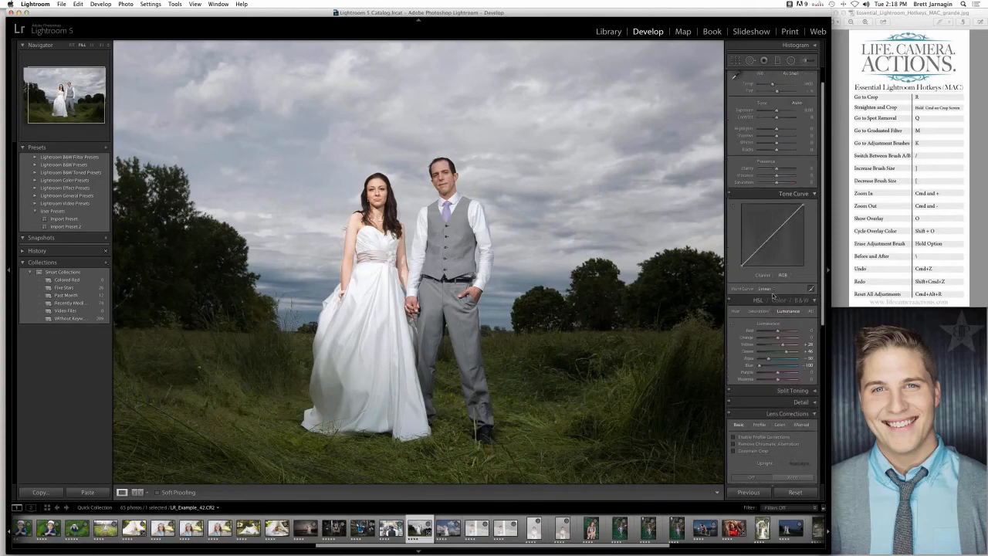
scroll(784, 199, down, 10)
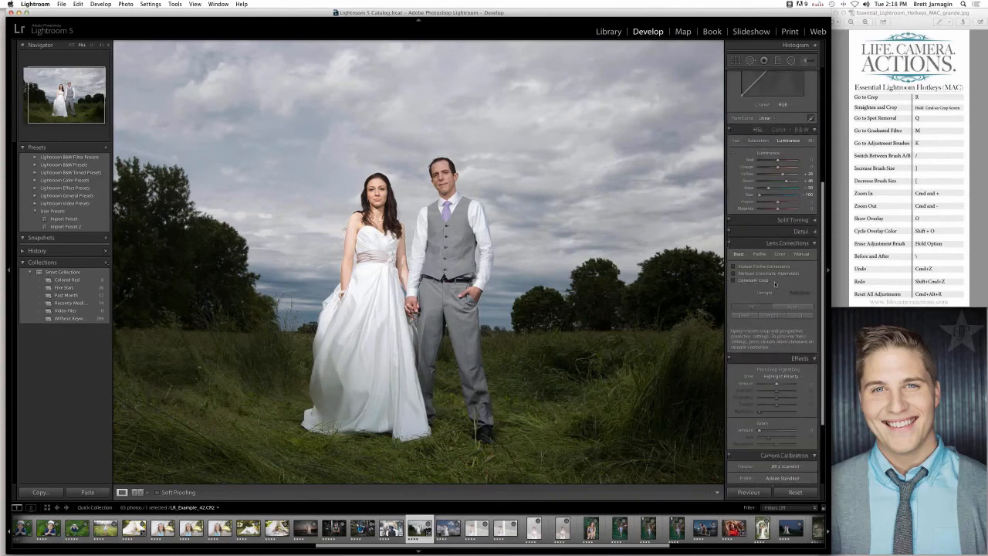
click(812, 246)
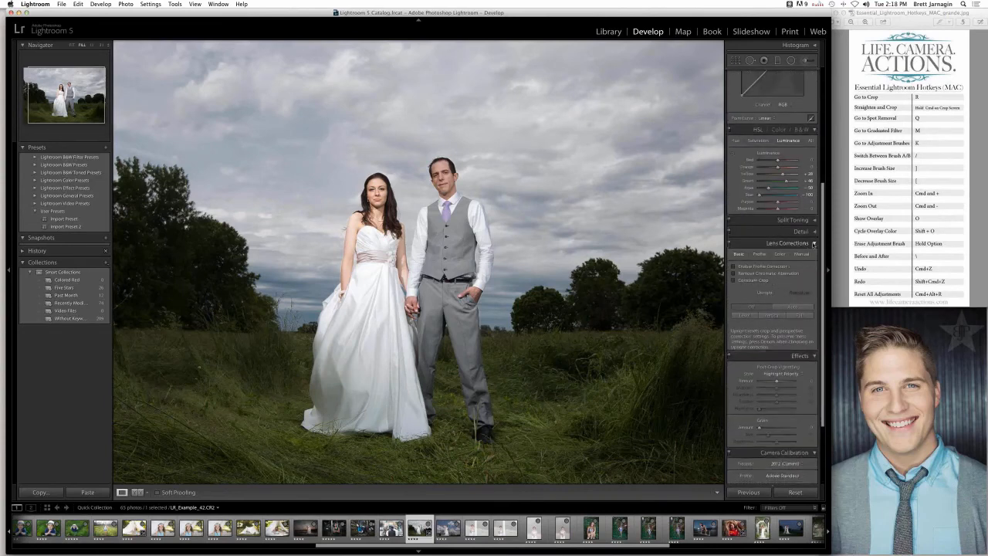
click(813, 249)
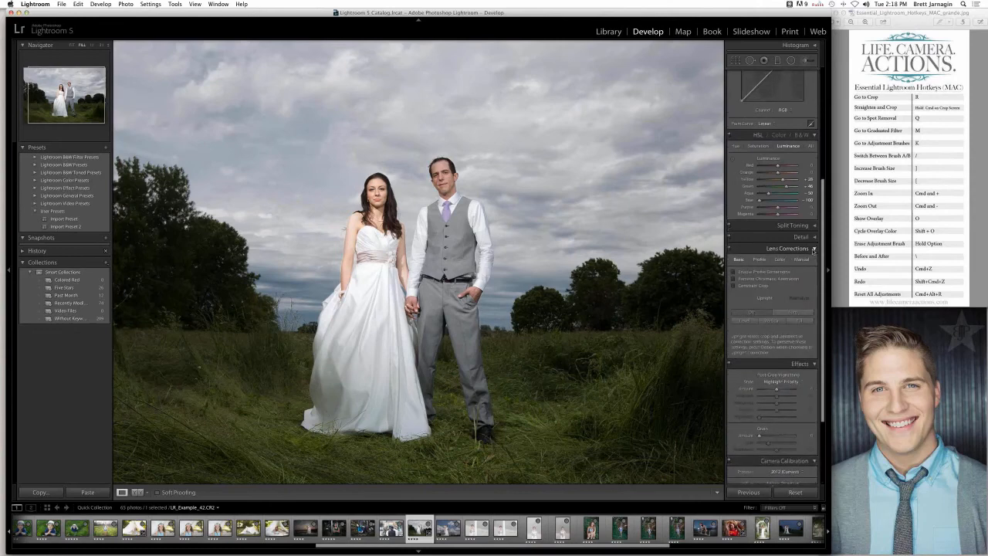
click(814, 249)
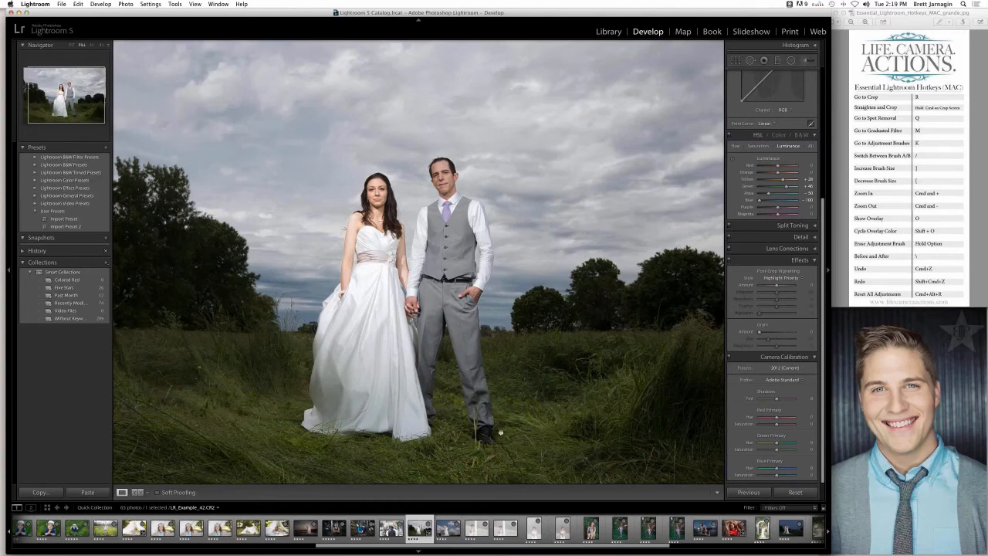
- Open LR_Example_22.CR2, the couple sitting in the grass in front of a wooden fence
drag(494, 546, 395, 549)
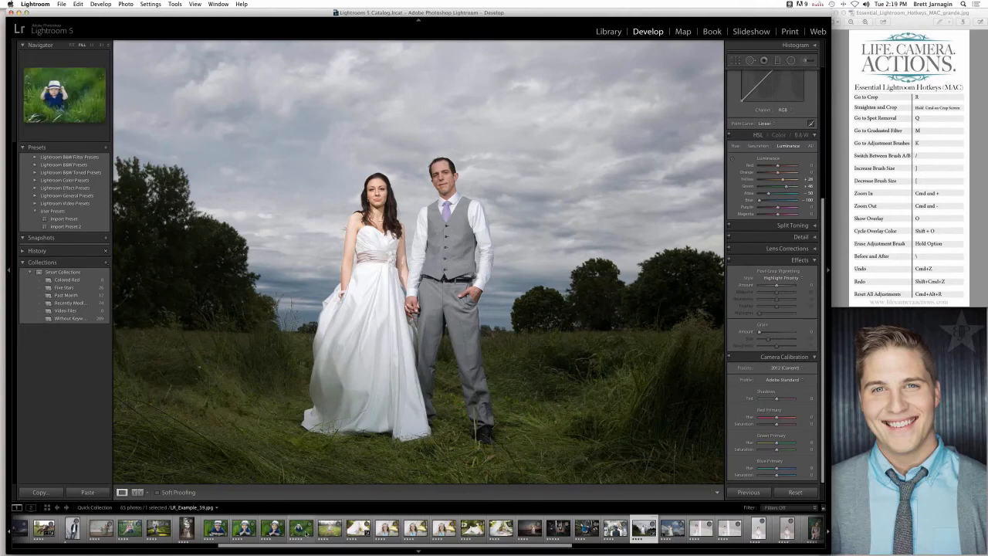
scroll(307, 533, left, 5)
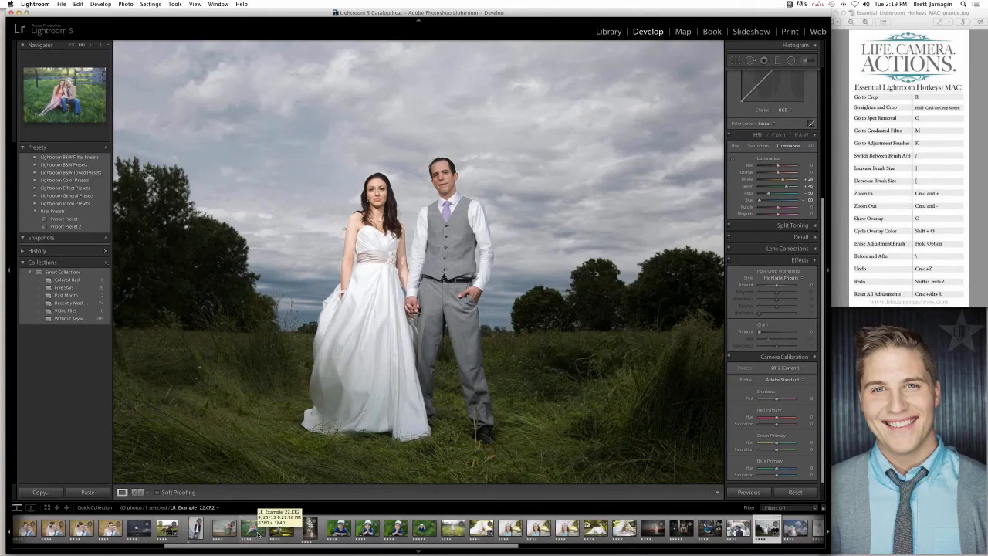
click(252, 528)
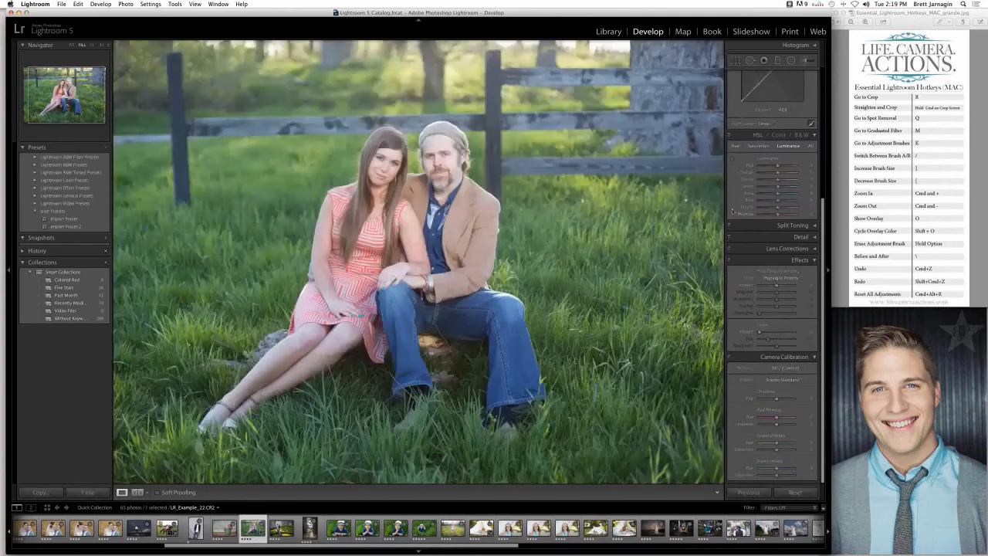
- Shape the RGB point curve of the couple photo by raising the shadows and pulling the highlights slightly down
scroll(764, 231, up, 4)
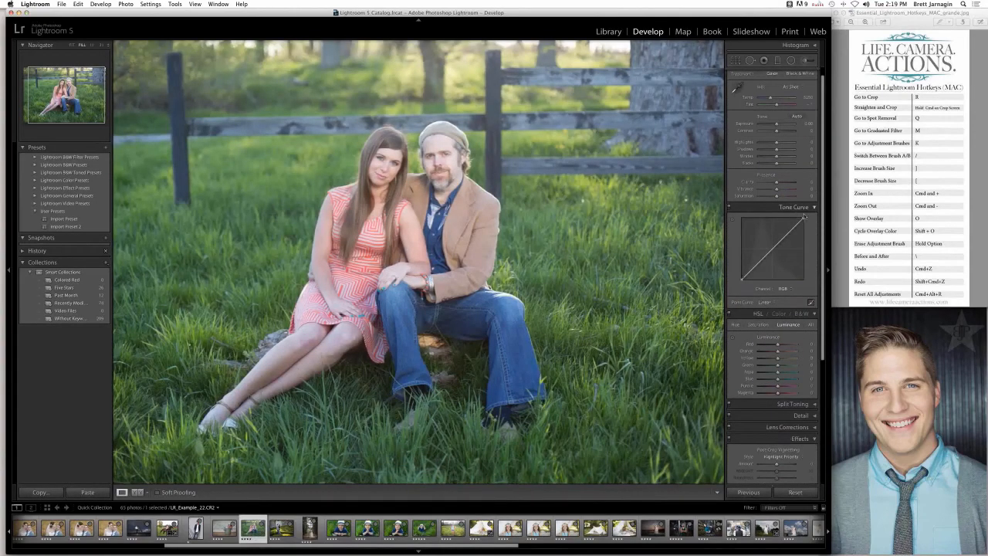
click(781, 289)
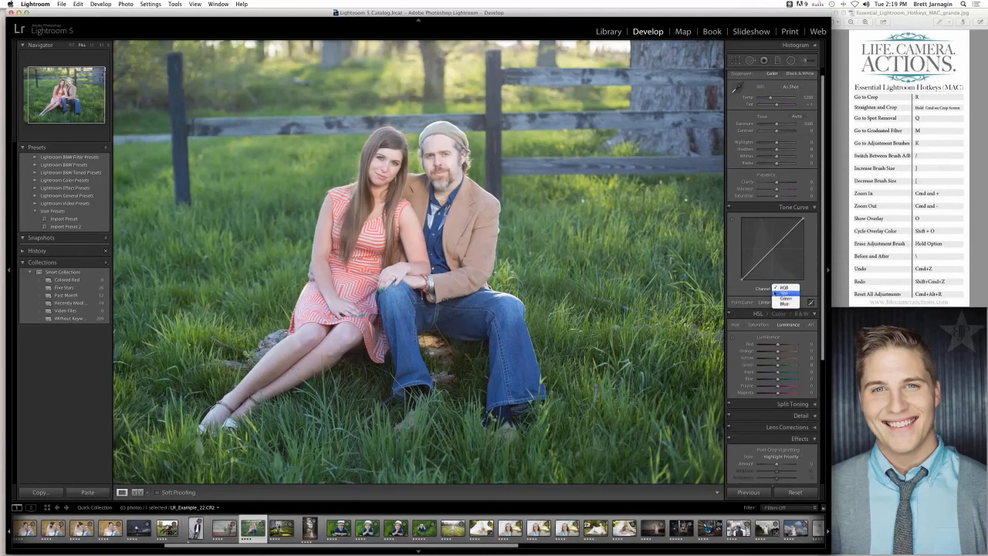
click(768, 293)
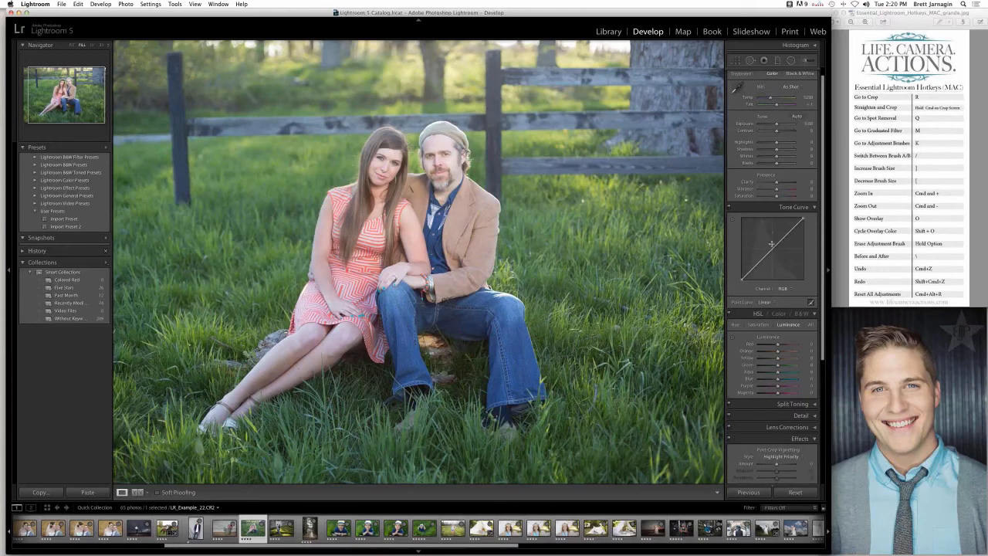
drag(760, 257, 750, 262)
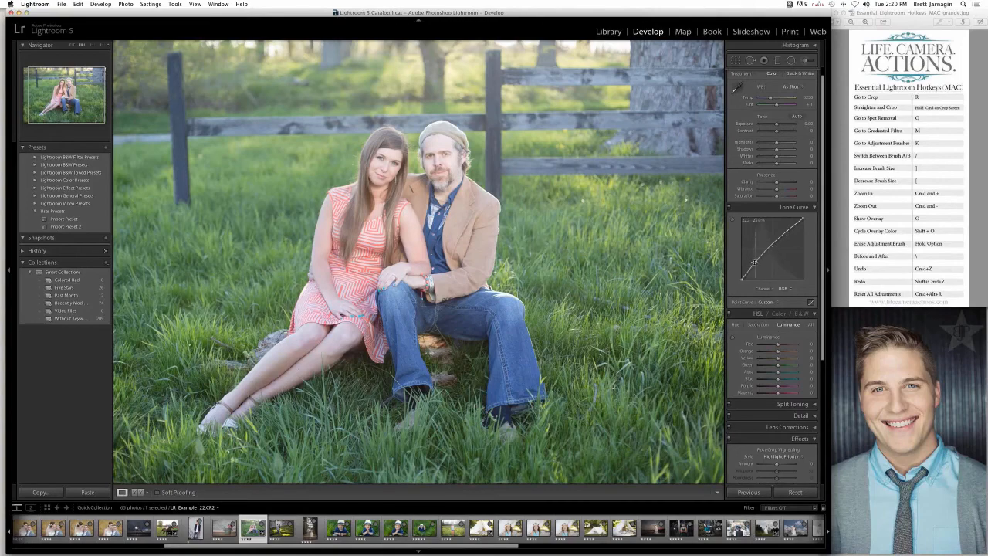
drag(754, 265, 754, 268)
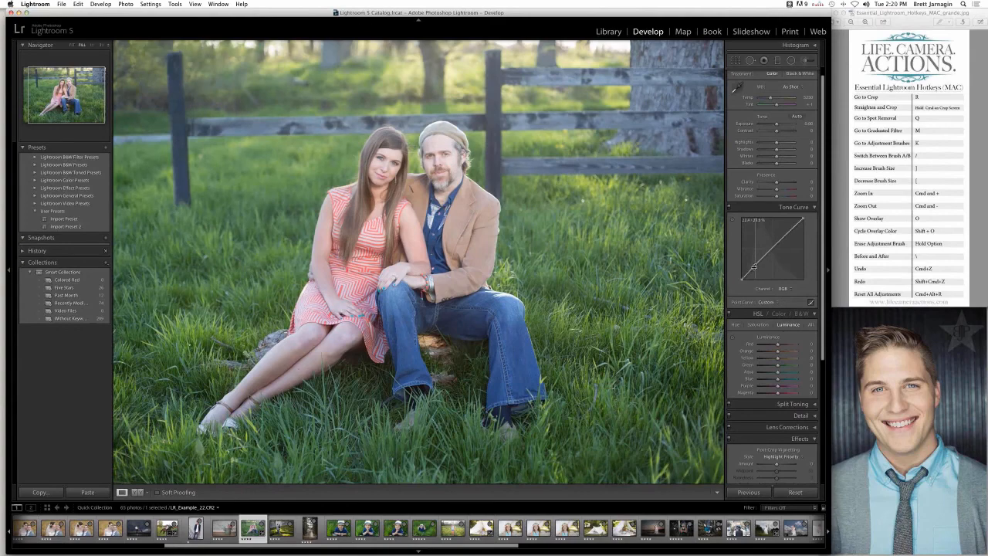
drag(787, 234, 790, 232)
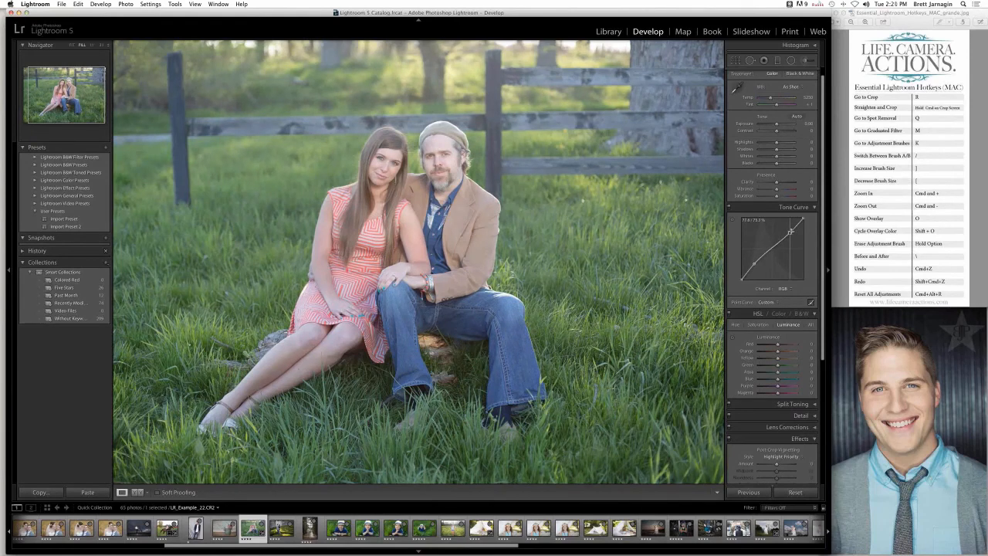
drag(753, 264, 753, 267)
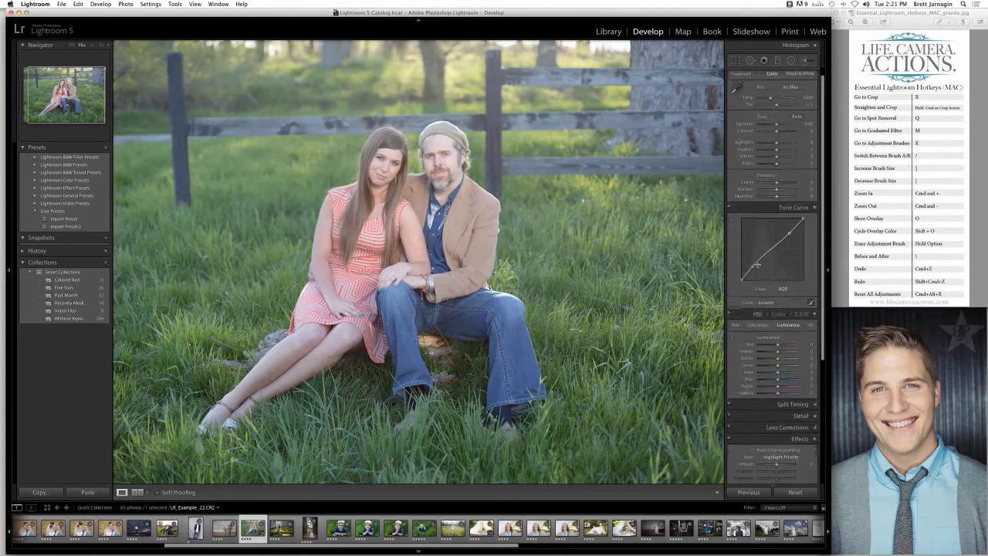
- Set the white balance Temp to about 5912 and Contrast to +16 in the Basic adjustments
scroll(758, 265, up, 1)
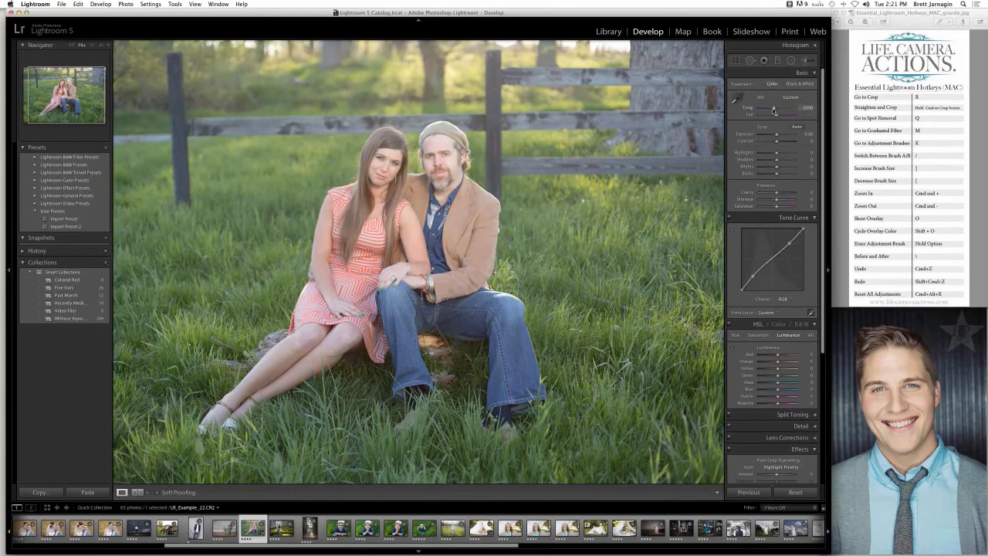
drag(774, 110, 779, 140)
drag(771, 109, 773, 111)
- Switch the tone curve to region editing and set Highlights to about -13, Darks to about -8 and Shadows to about -27
click(810, 311)
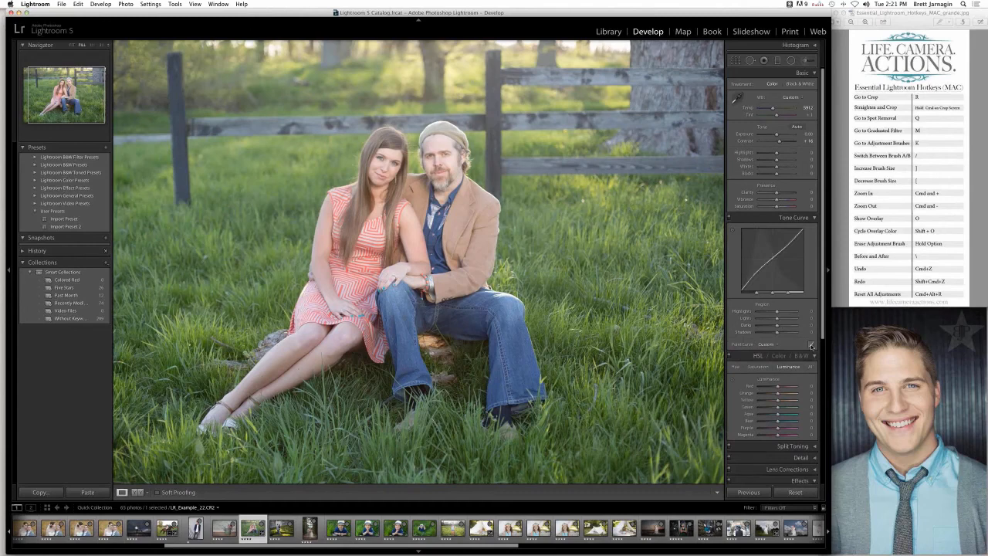
drag(757, 294, 752, 294)
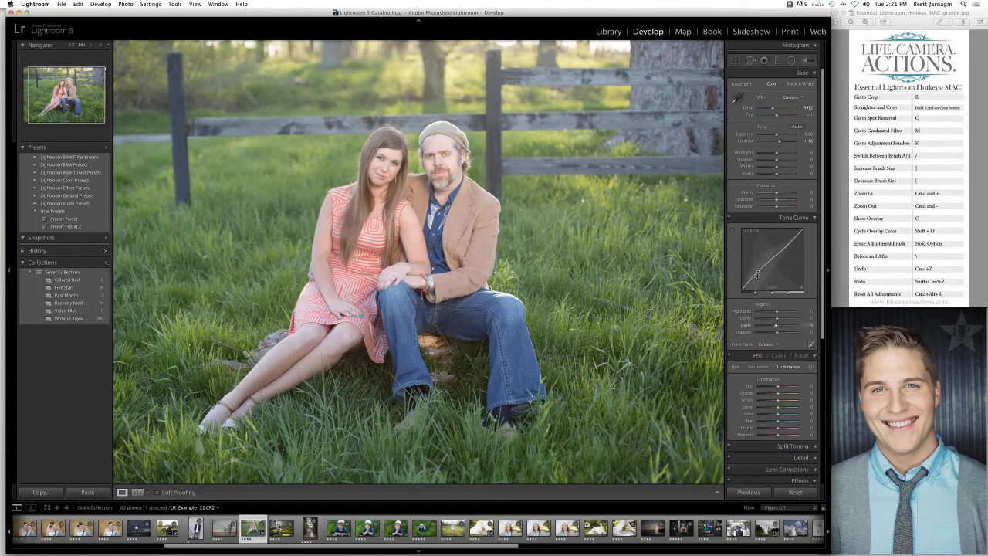
drag(756, 274, 749, 283)
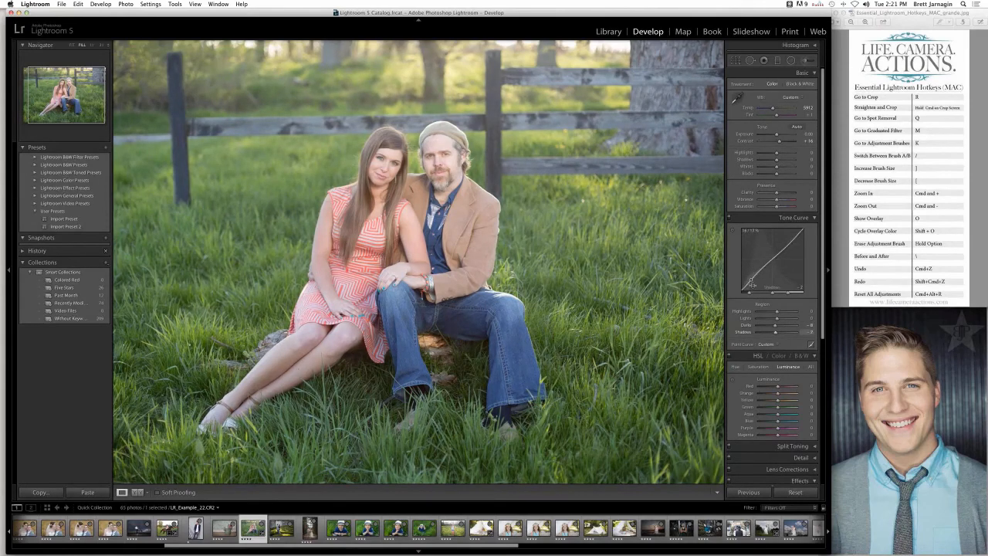
mouse_move(776, 331)
mouse_down()
mouse_move(758, 334)
mouse_move(771, 333)
mouse_up()
drag(790, 294, 770, 312)
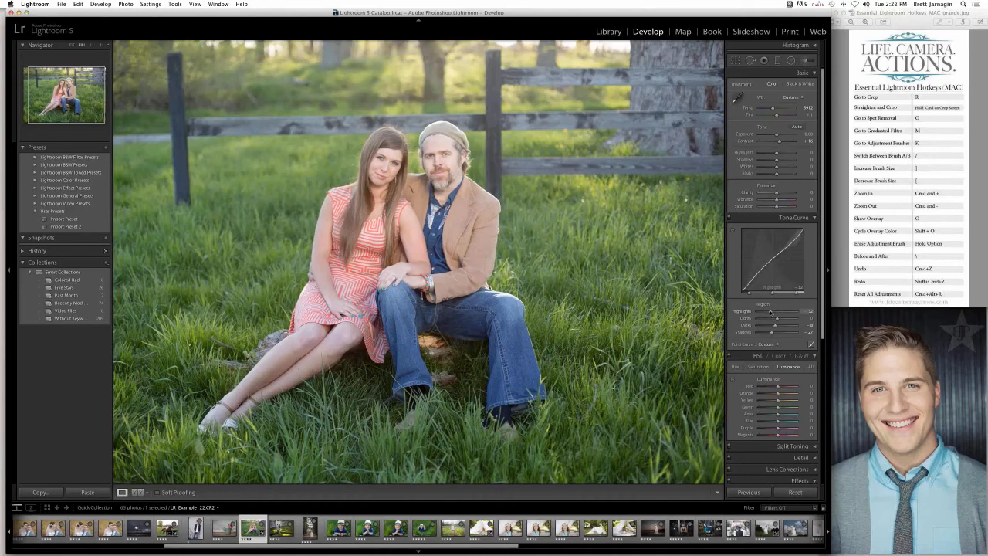
drag(769, 311, 755, 314)
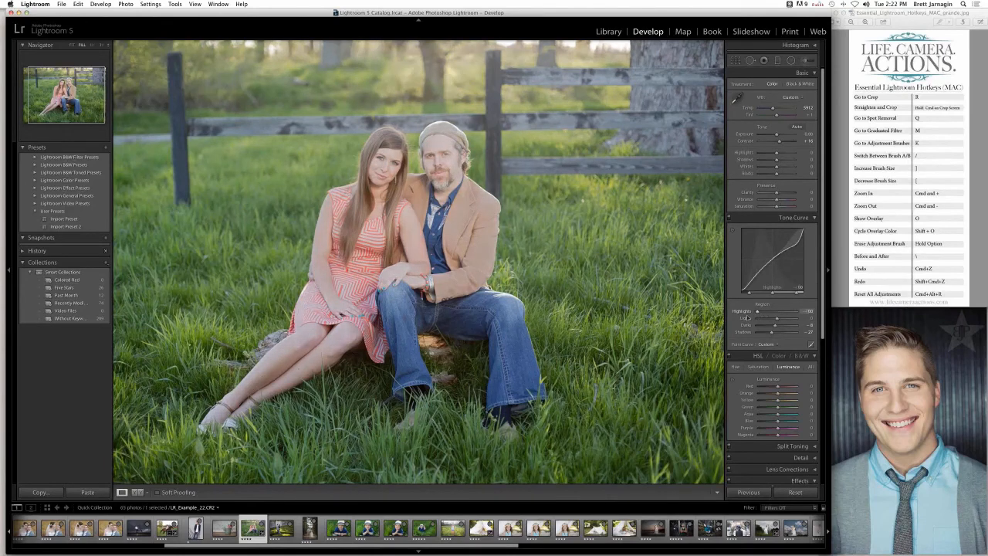
mouse_move(760, 312)
mouse_down()
mouse_move(782, 311)
mouse_move(773, 311)
mouse_up()
- Compare the photo with and without the Tone Curve adjustments, leaving them switched off
click(728, 220)
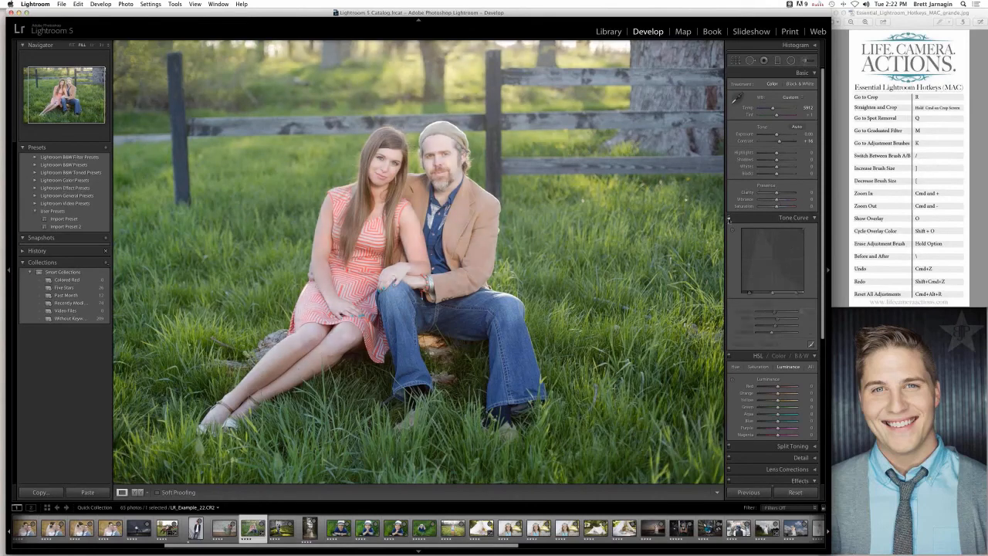
click(728, 220)
click(729, 220)
click(729, 219)
click(729, 219)
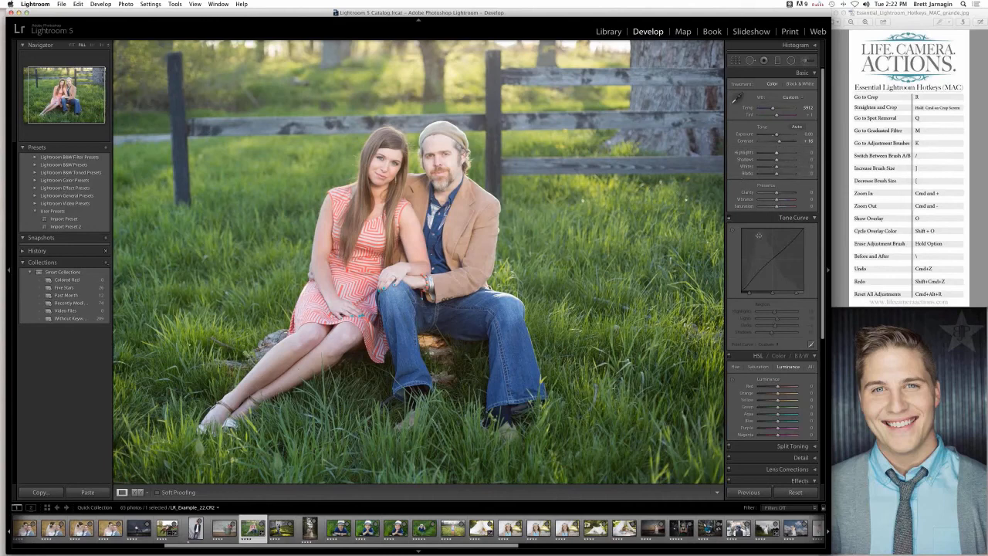
click(728, 218)
click(729, 218)
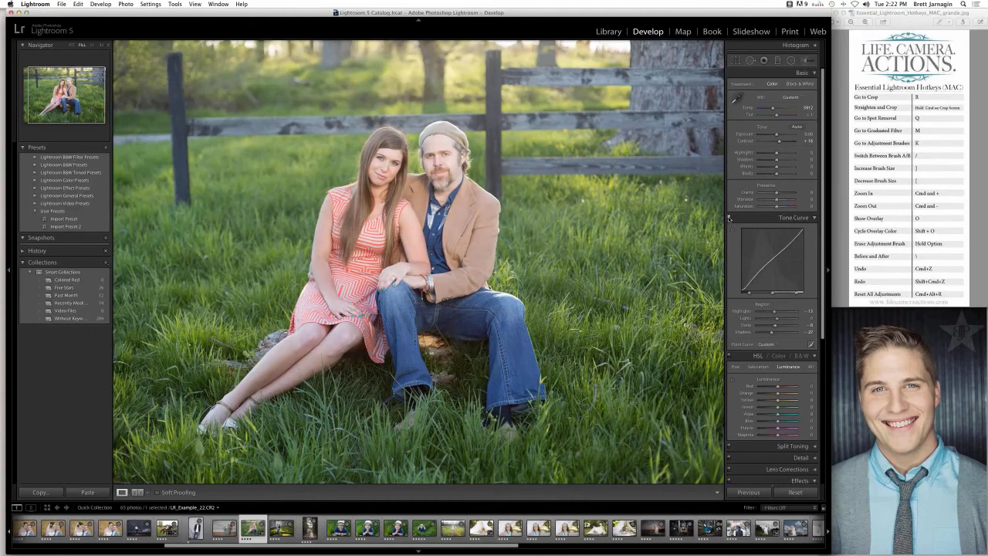
click(729, 219)
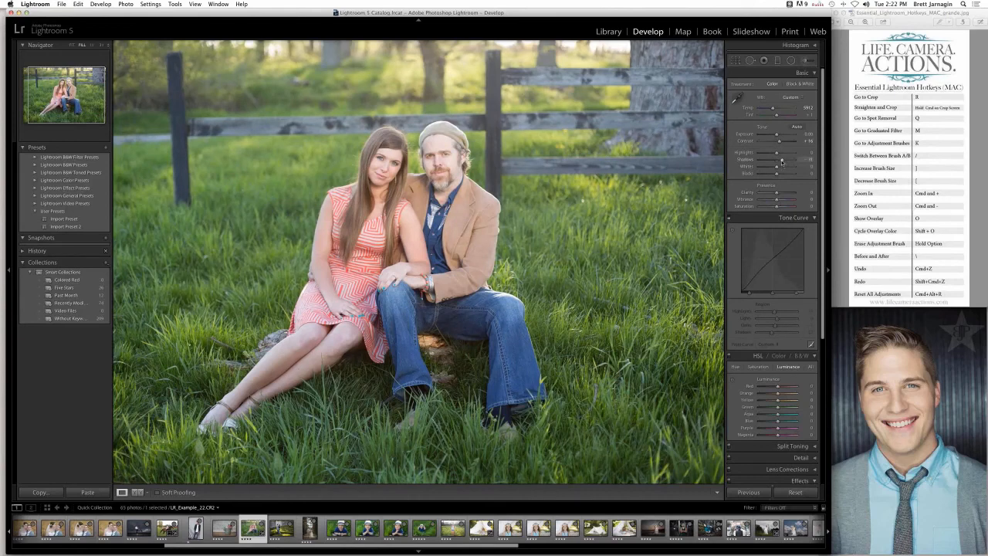
- Set the Basic Shadows to about +40 and Highlights to about -13
drag(781, 160, 770, 155)
click(481, 527)
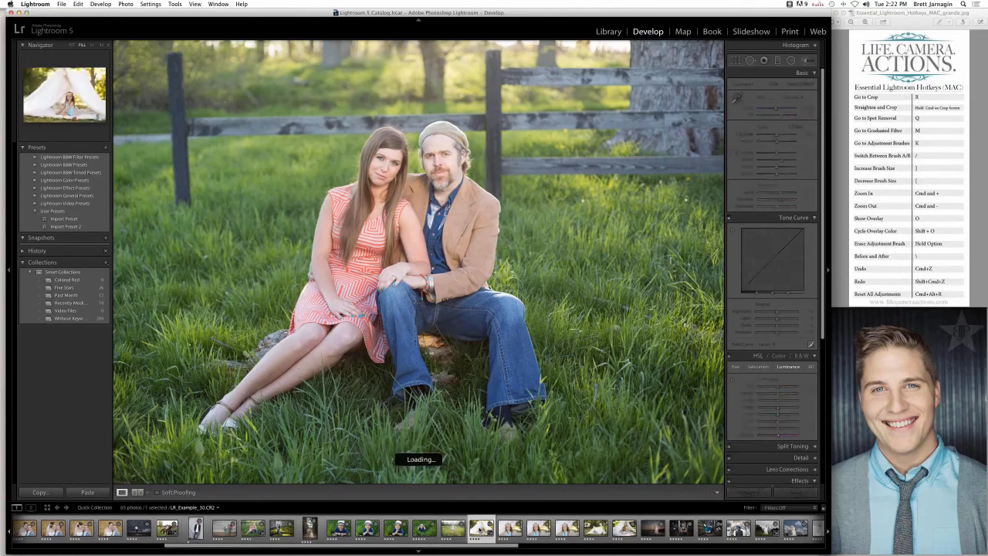
scroll(397, 531, left, 5)
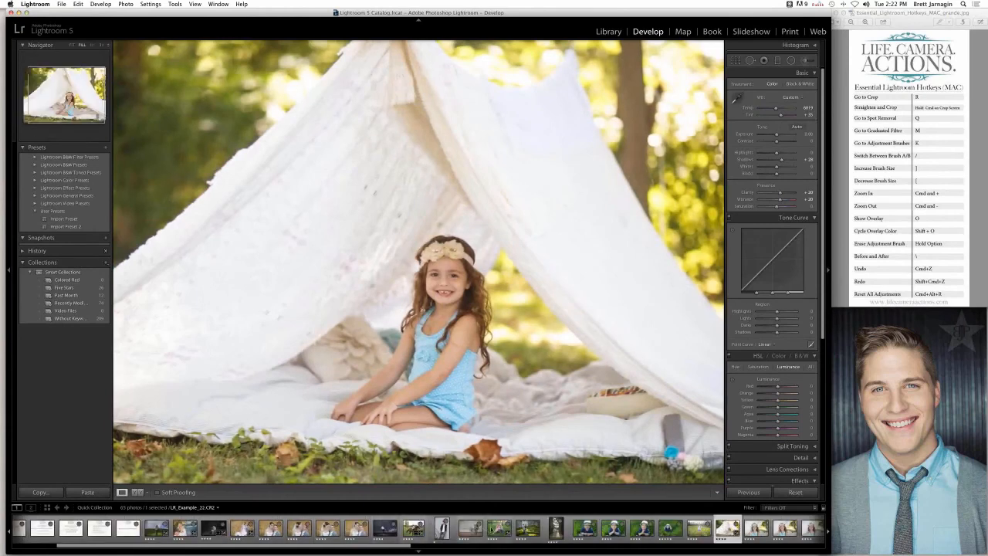
click(498, 528)
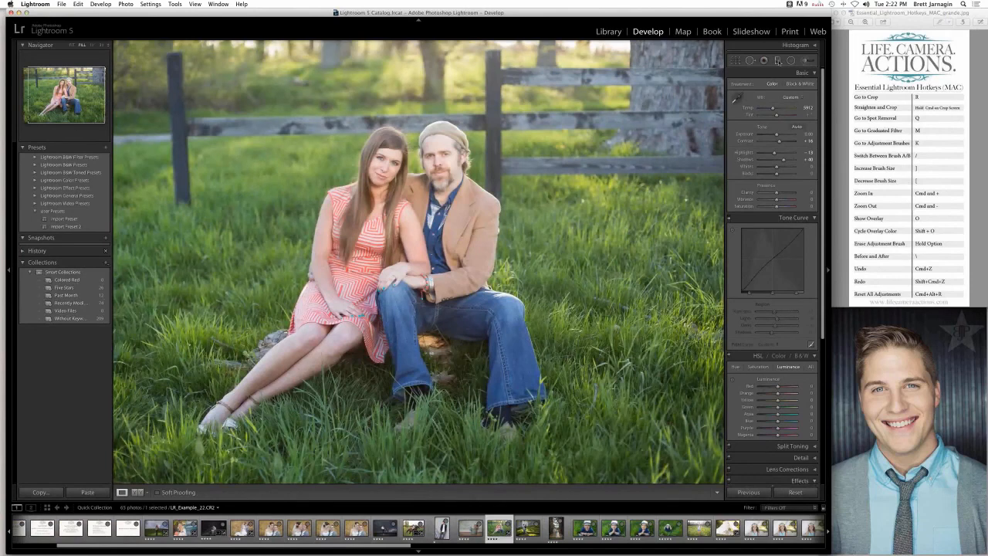
- Start a graduated filter with the Temp effect at 34 and all other effect settings zeroed
click(778, 61)
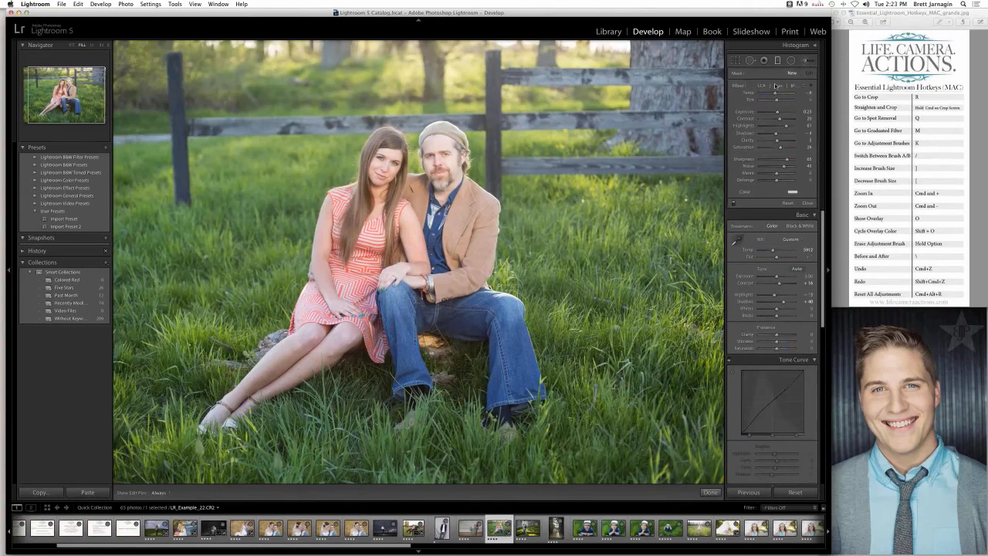
click(774, 86)
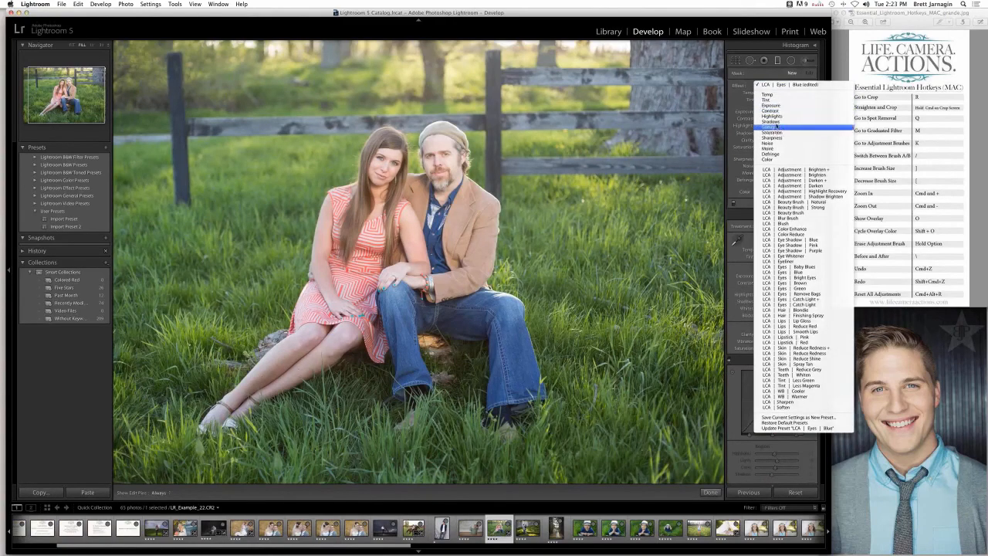
click(763, 78)
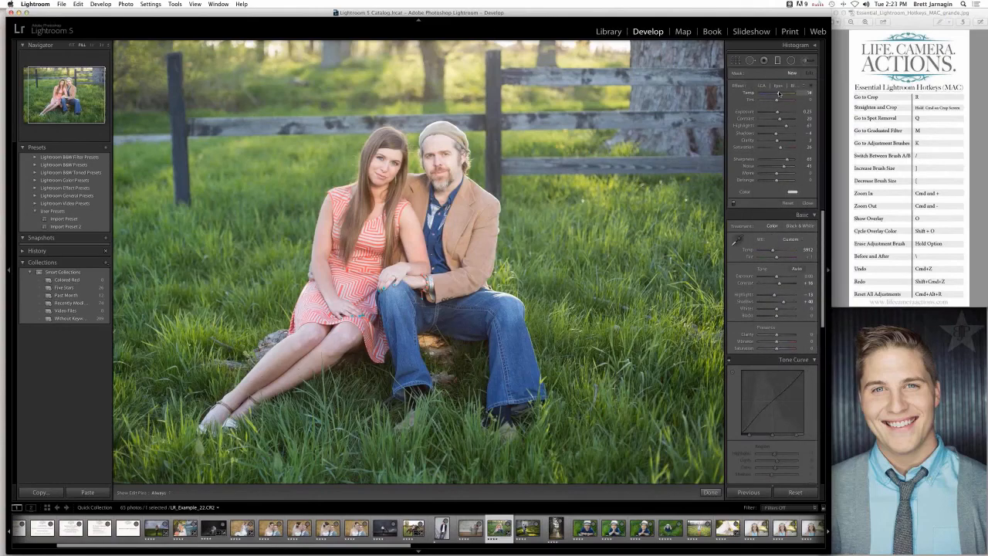
drag(779, 93, 780, 93)
drag(786, 126, 777, 160)
click(775, 86)
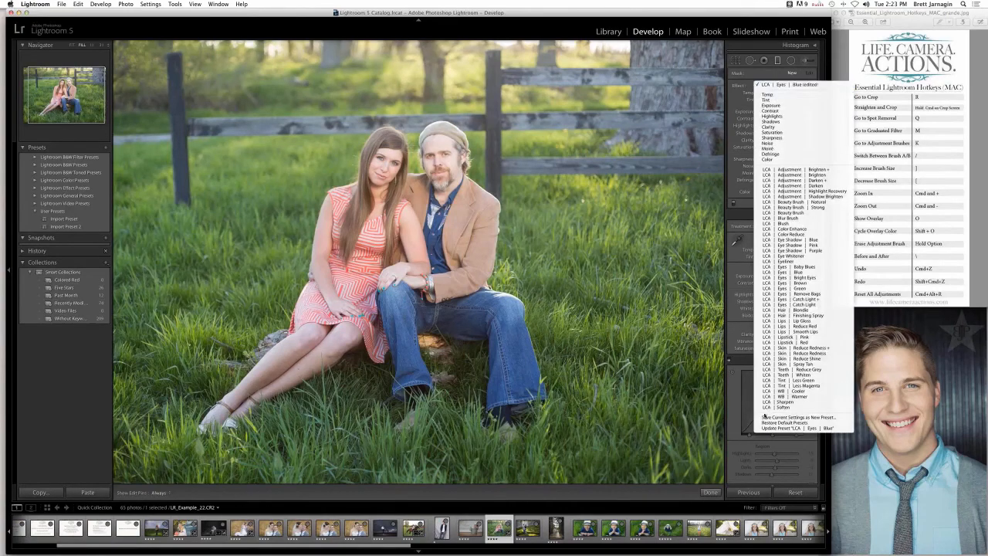
click(779, 95)
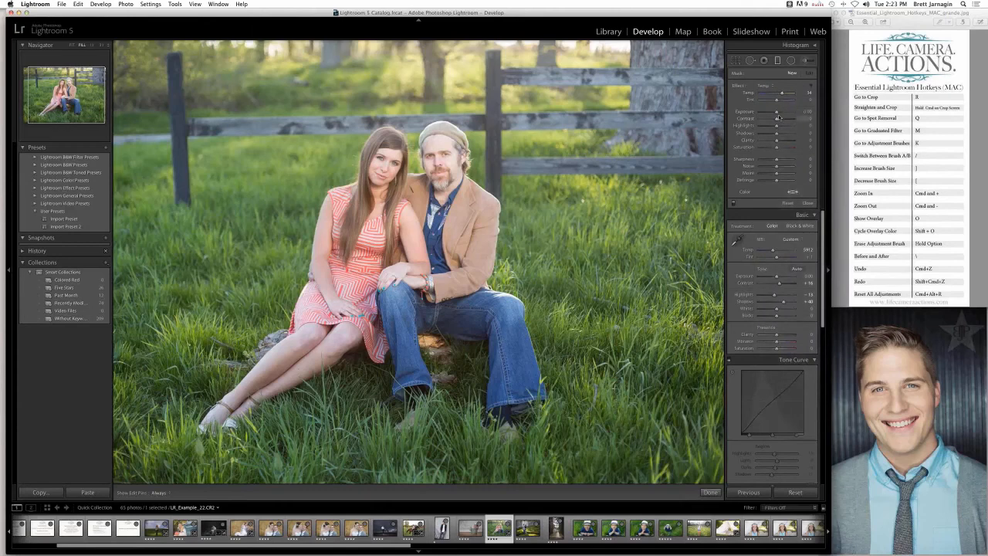
- Draw a graduated filter from the photo's upper edge down to the lower fence rail and set its Exposure to about 0.99
drag(777, 113, 782, 112)
drag(333, 43, 335, 158)
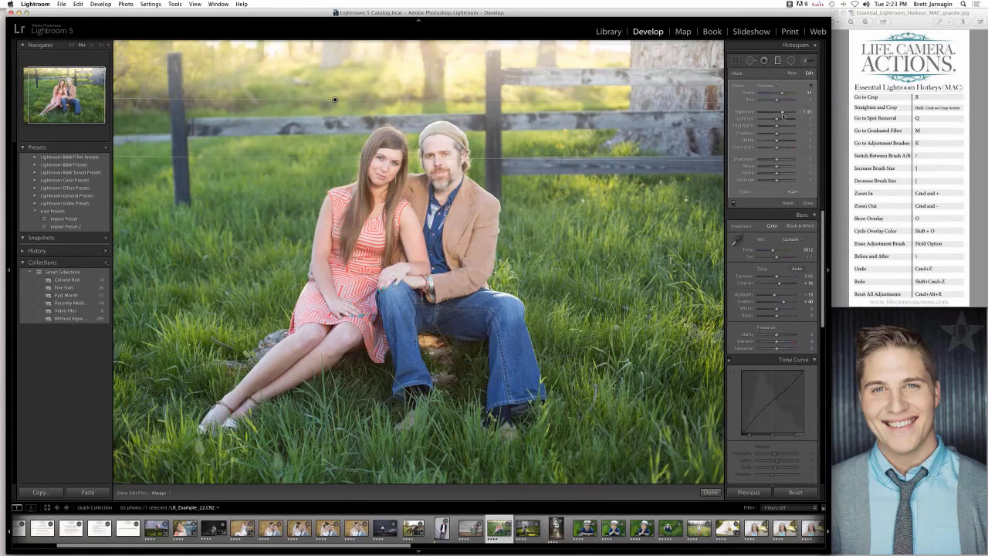
drag(782, 113, 780, 113)
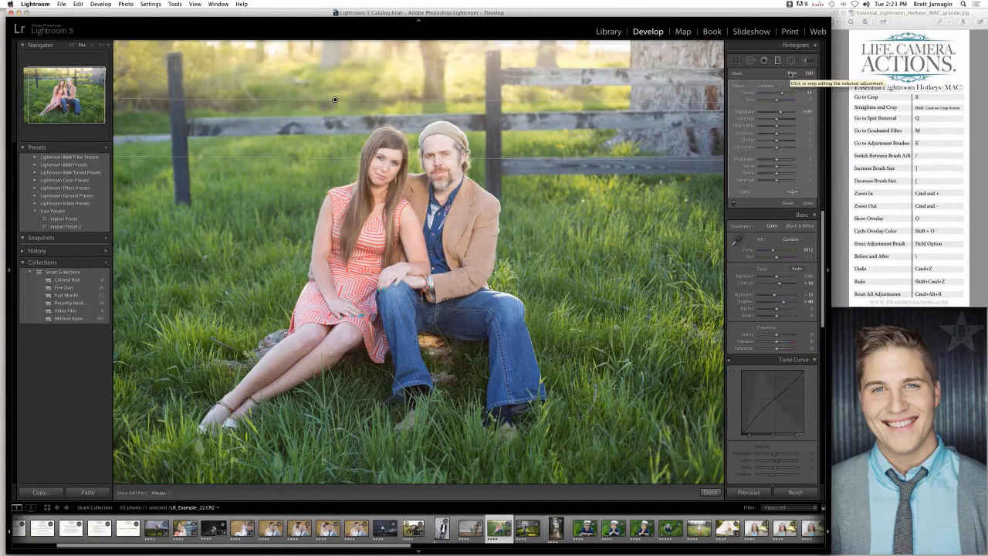
- Prepare a new graduated filter with Temp and Exposure zeroed, Clarity about -10, strongly reduced Sharpness and Noise 100
click(790, 74)
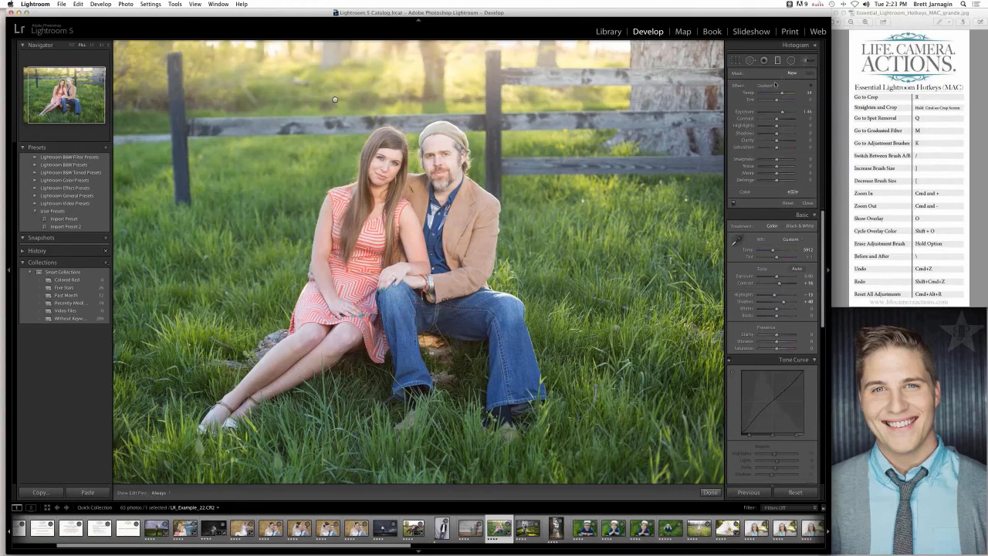
double_click(759, 96)
drag(776, 160, 766, 161)
drag(766, 161, 762, 161)
drag(784, 166, 792, 168)
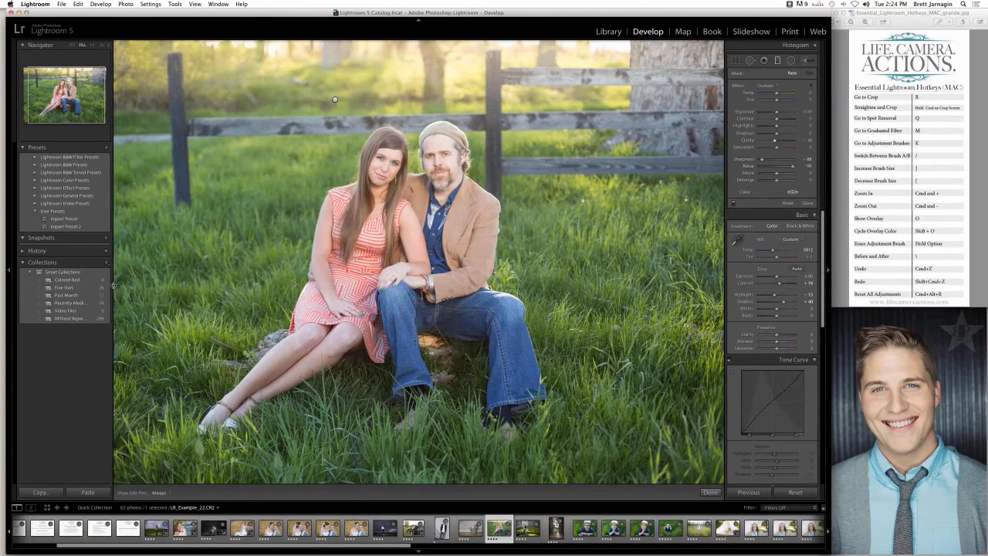
- Draw graduated filters inward from the photo's left and right edges towards the couple, reposition the right-hand ones and finish filter editing
drag(114, 284, 290, 284)
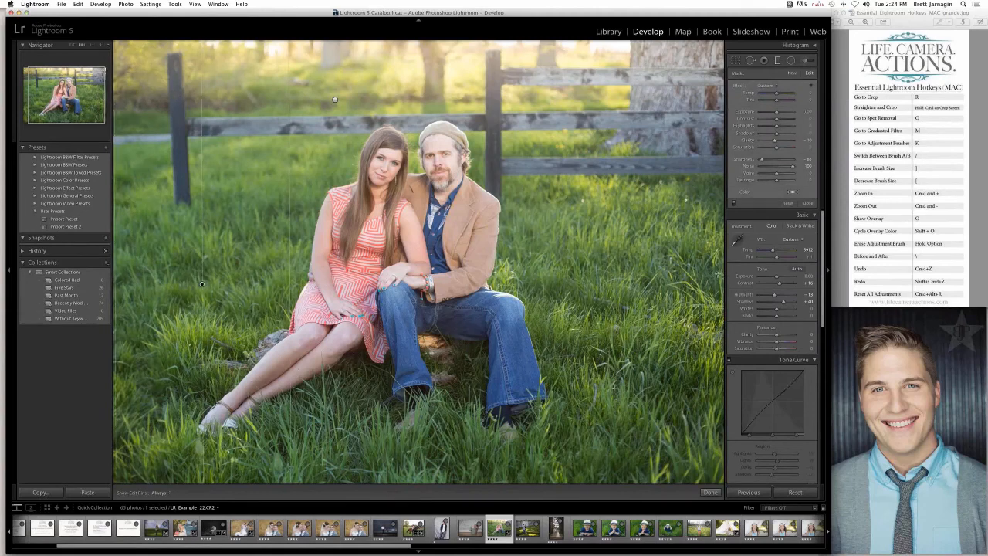
drag(723, 274, 514, 283)
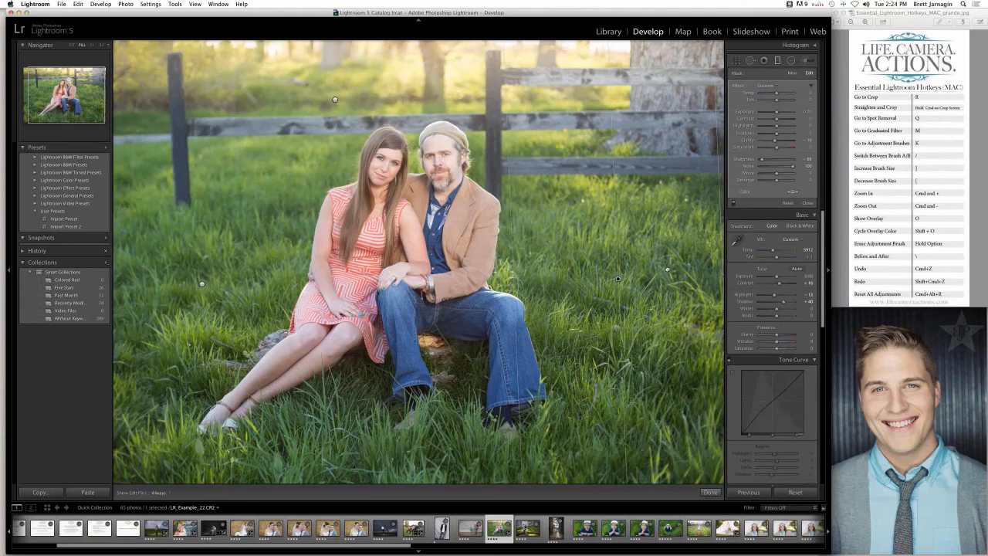
drag(666, 269, 663, 269)
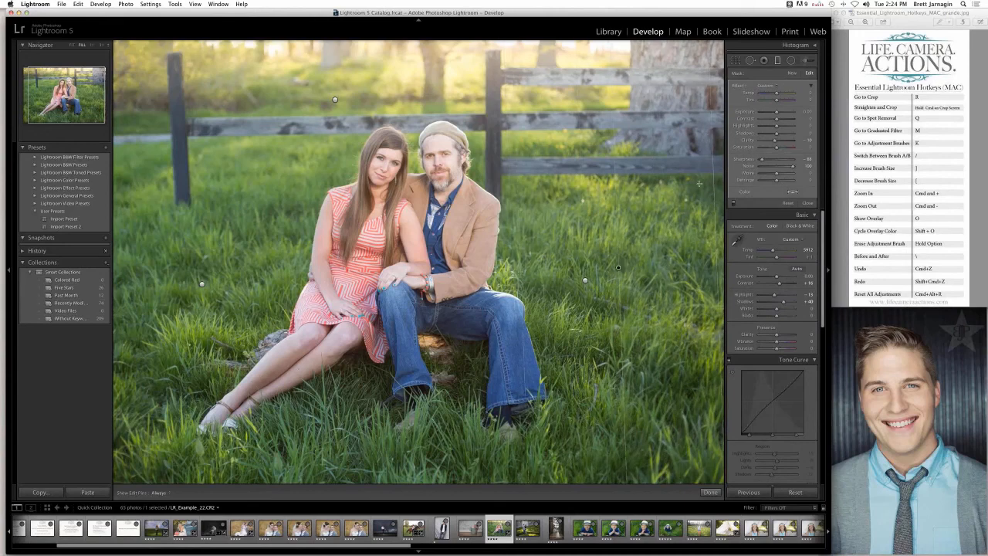
drag(692, 183, 601, 186)
drag(628, 285, 648, 287)
click(710, 491)
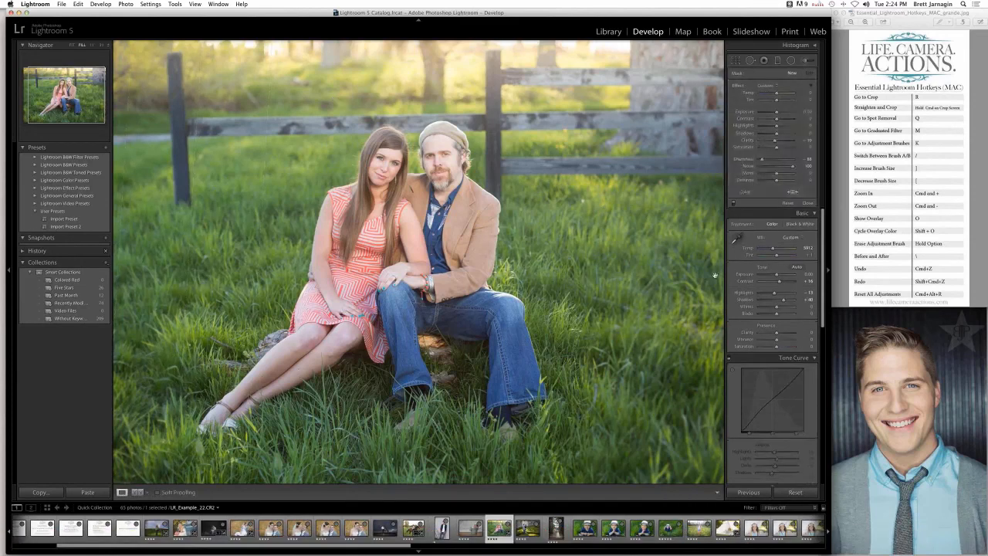
- Compare the couple portrait with its graduated filters disabled and enabled, leave them enabled and finish filter editing
click(811, 61)
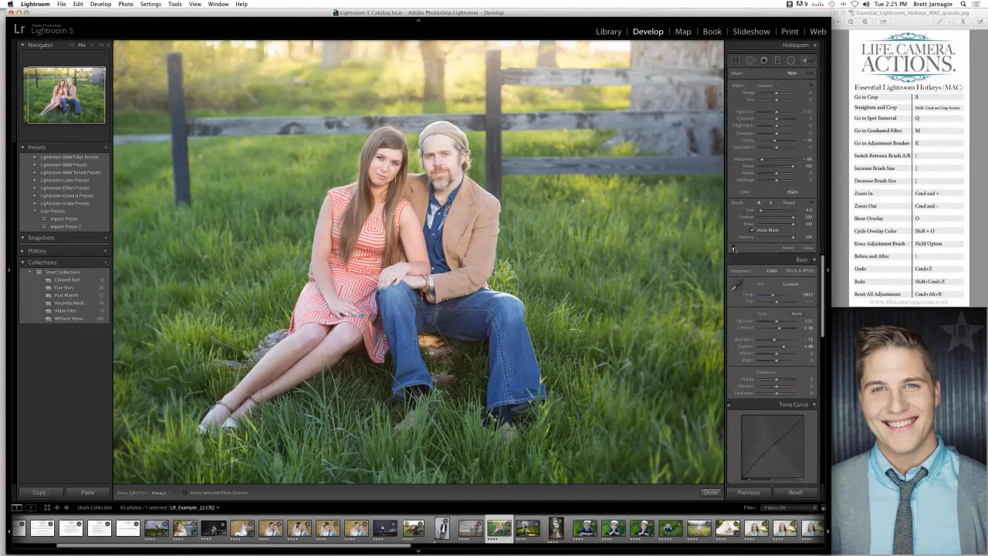
click(778, 61)
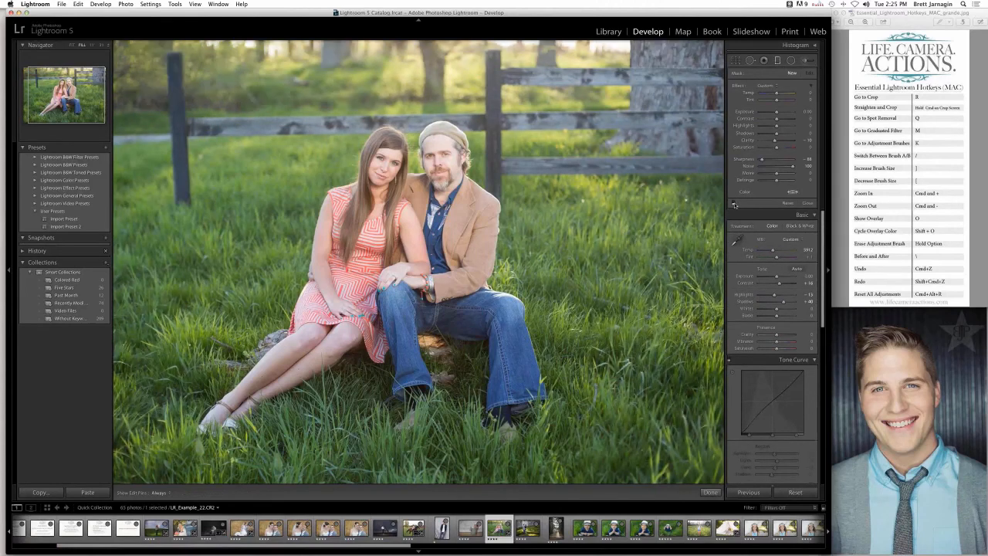
click(733, 204)
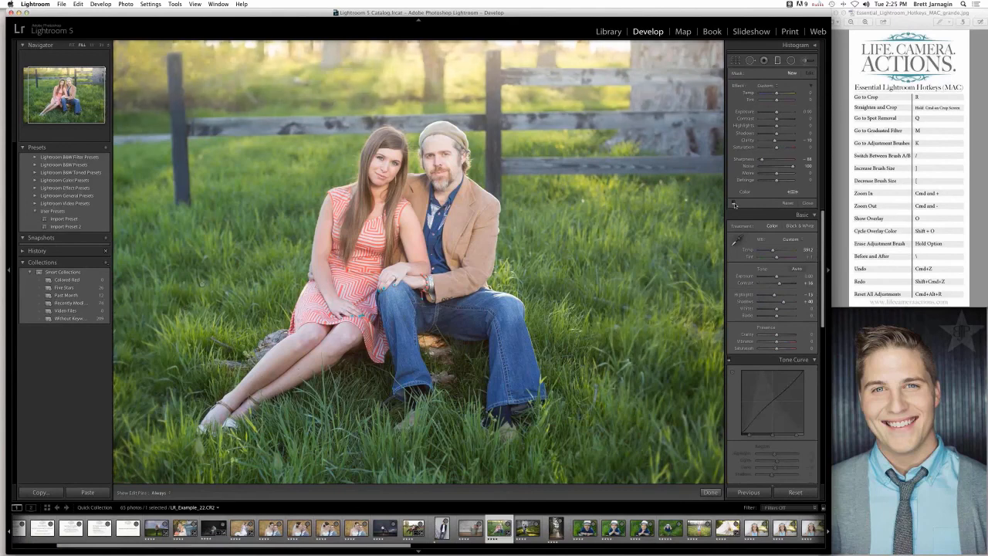
click(734, 203)
click(734, 204)
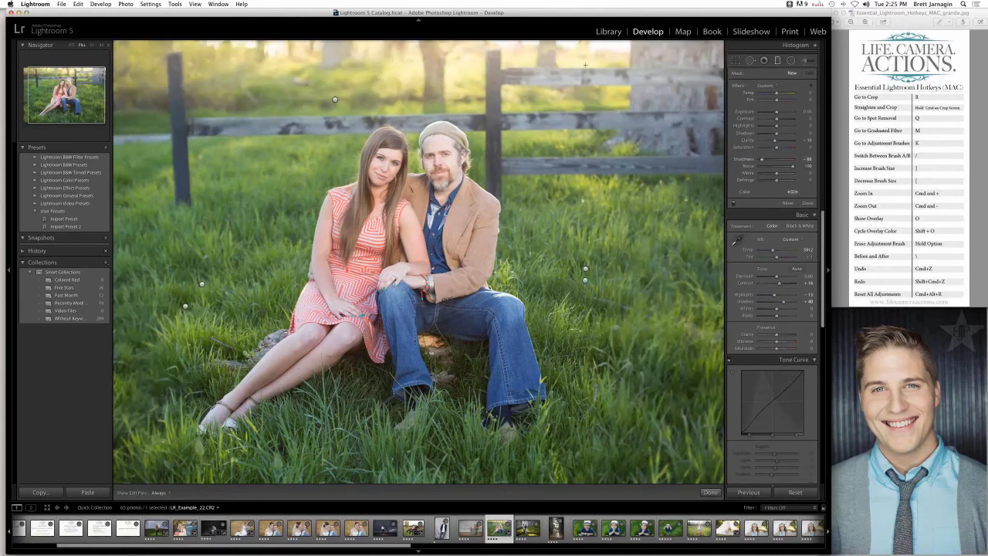
click(734, 203)
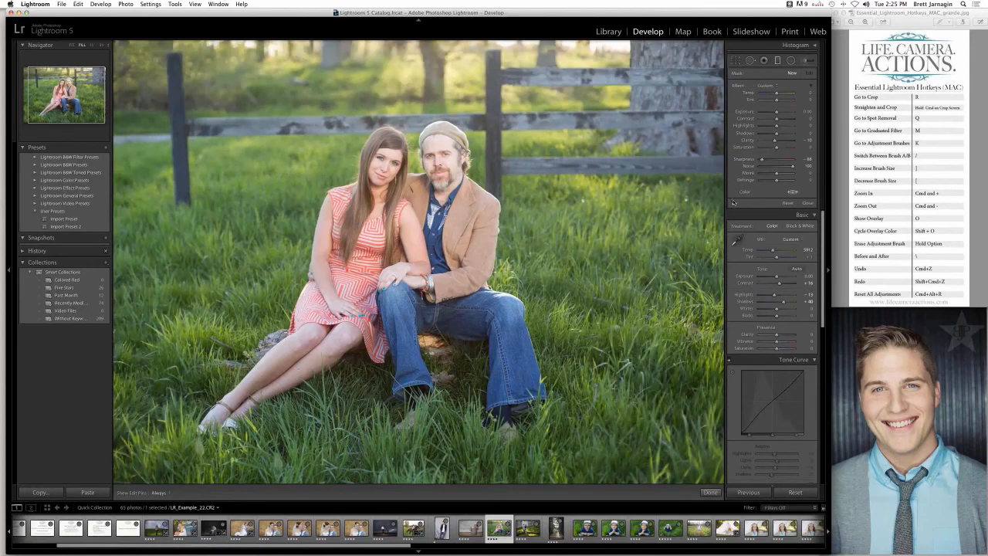
click(733, 204)
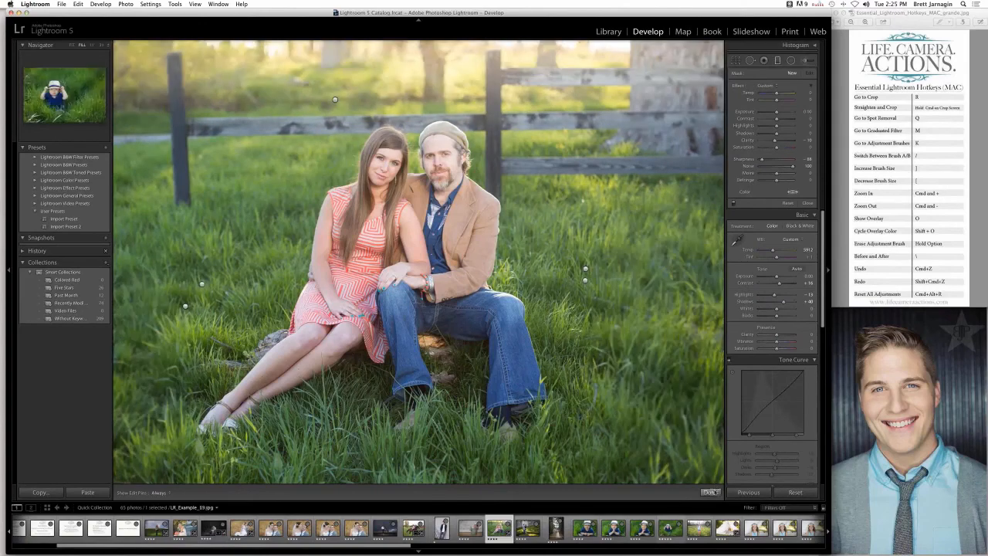
click(710, 492)
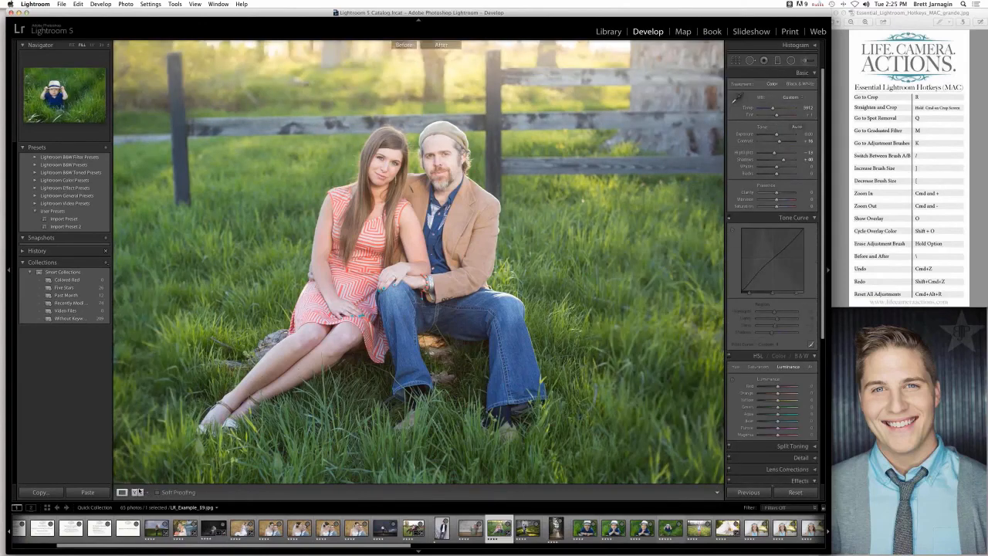
- Compare the whole couple portrait before and after editing side by side, then return to the single view
click(139, 492)
key(super+minus)
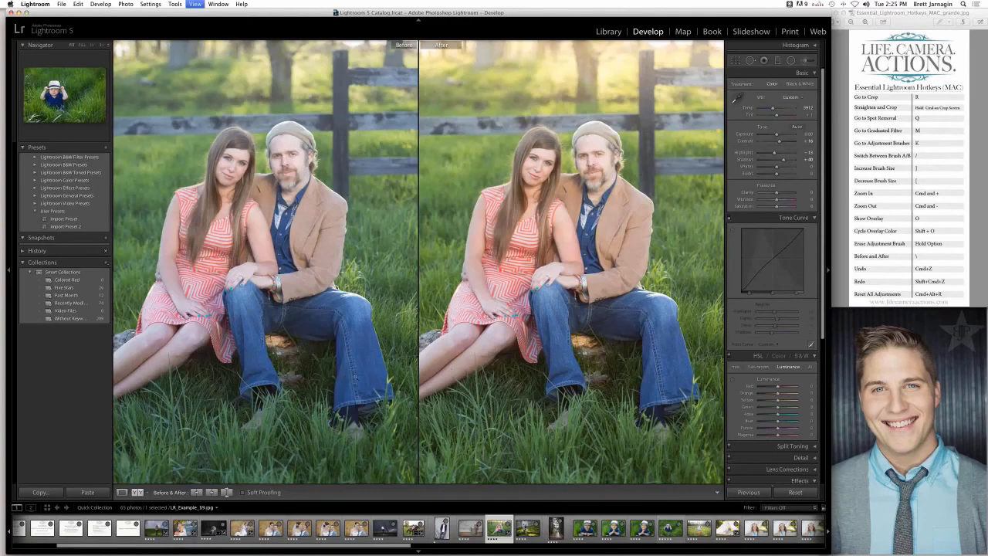
key(super+minus)
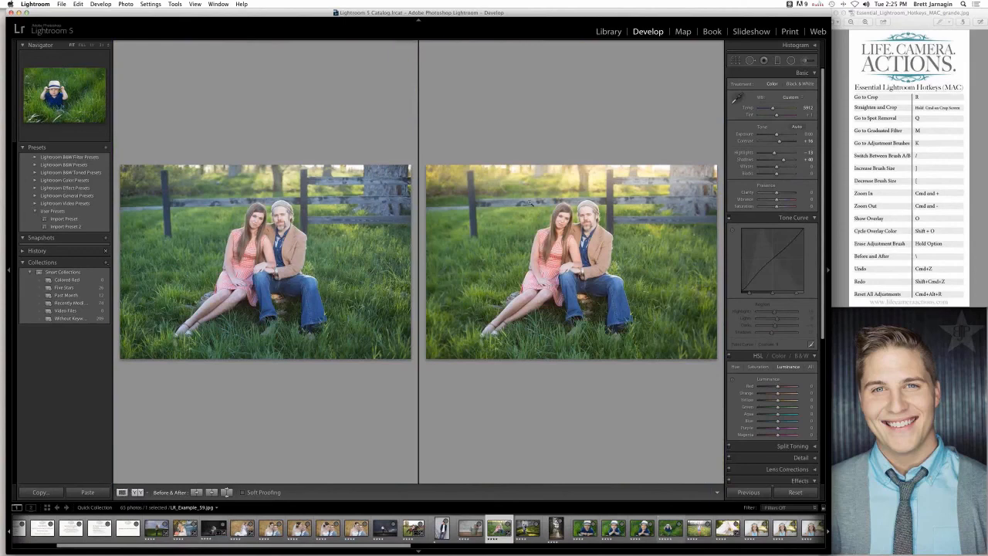
key(y)
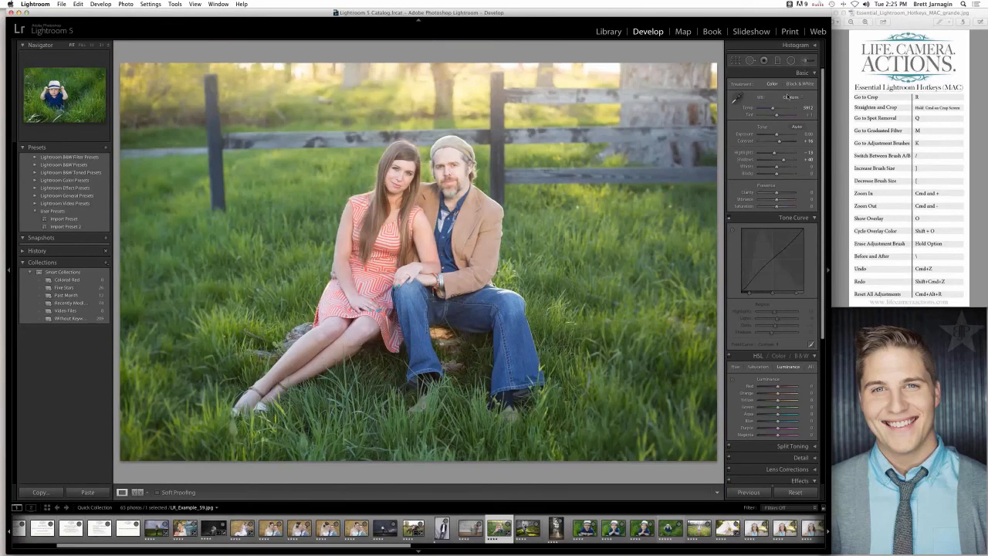
- Brush the Temp effect over the woman's legs to warm them, reducing the brush's Temp slightly below 34
click(804, 62)
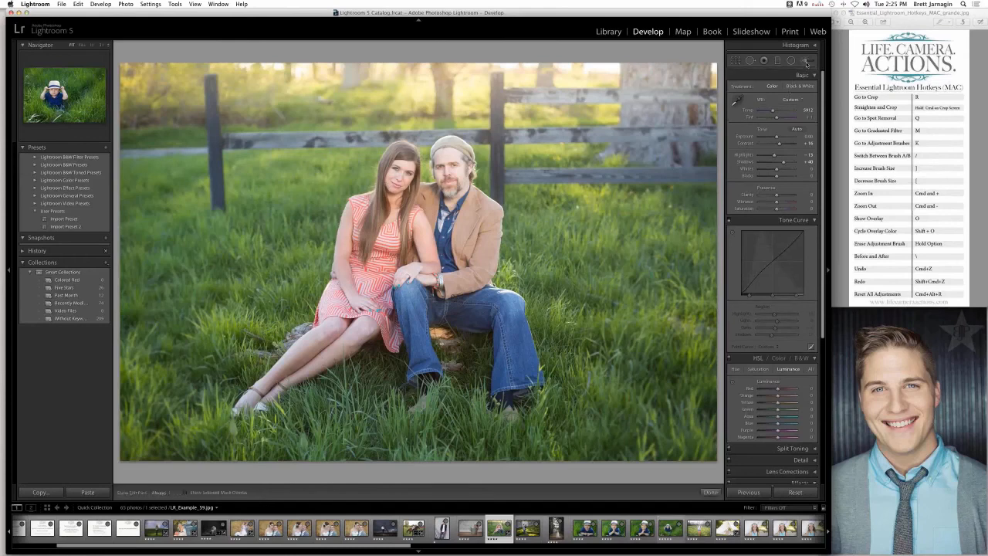
click(770, 86)
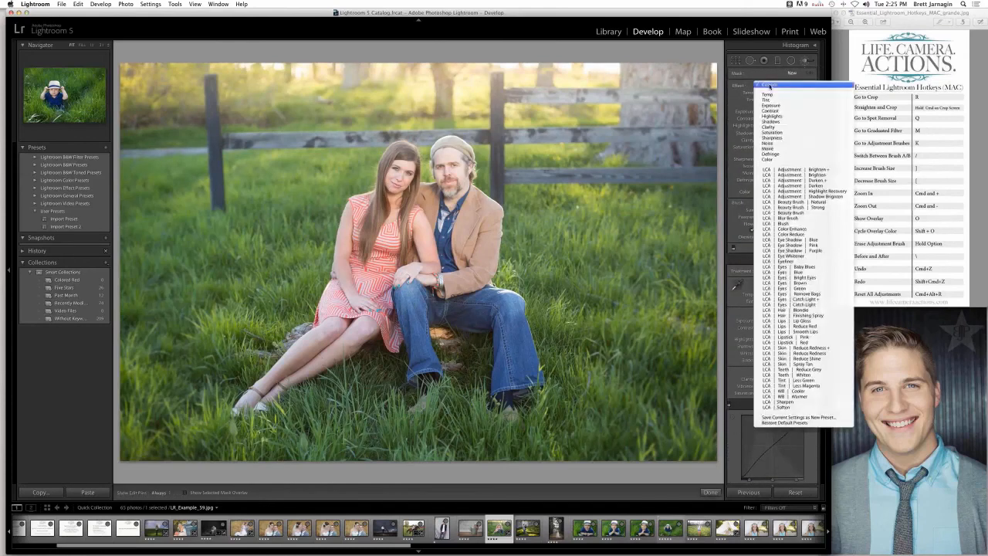
click(766, 95)
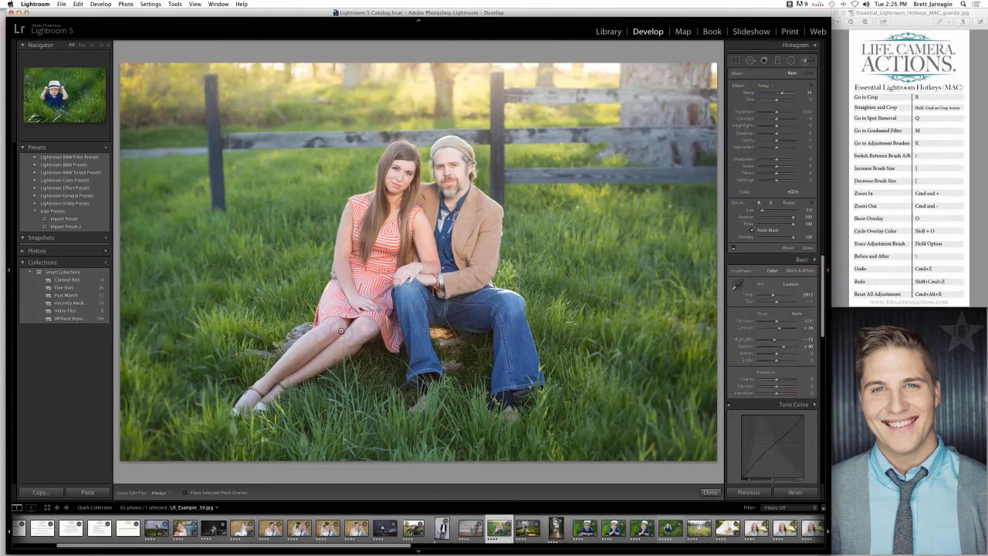
key(h)
key(h)
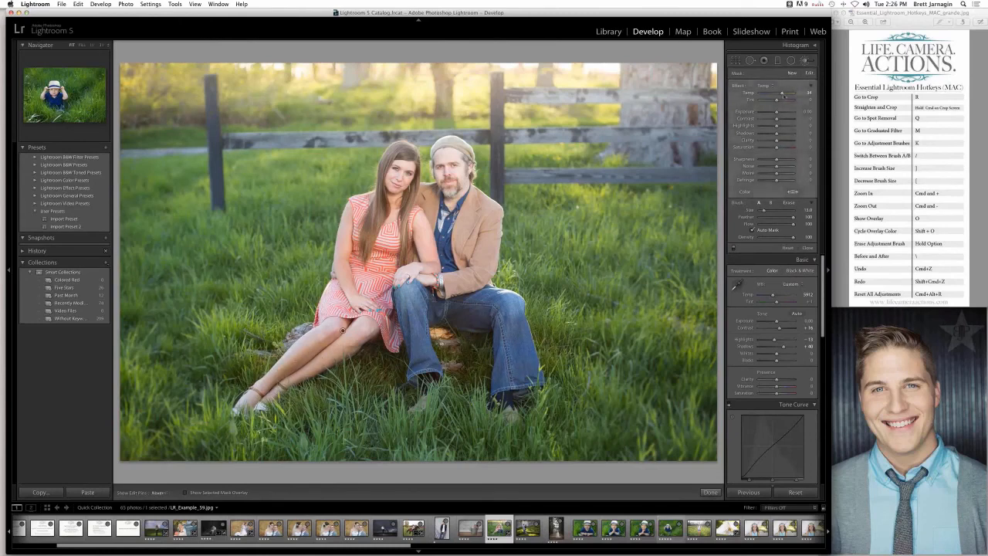
drag(784, 95, 780, 96)
- Compare the couple portrait with the adjustment brush's warming disabled and enabled, leaving it enabled
click(734, 248)
click(734, 248)
click(734, 249)
click(733, 248)
click(734, 248)
click(734, 249)
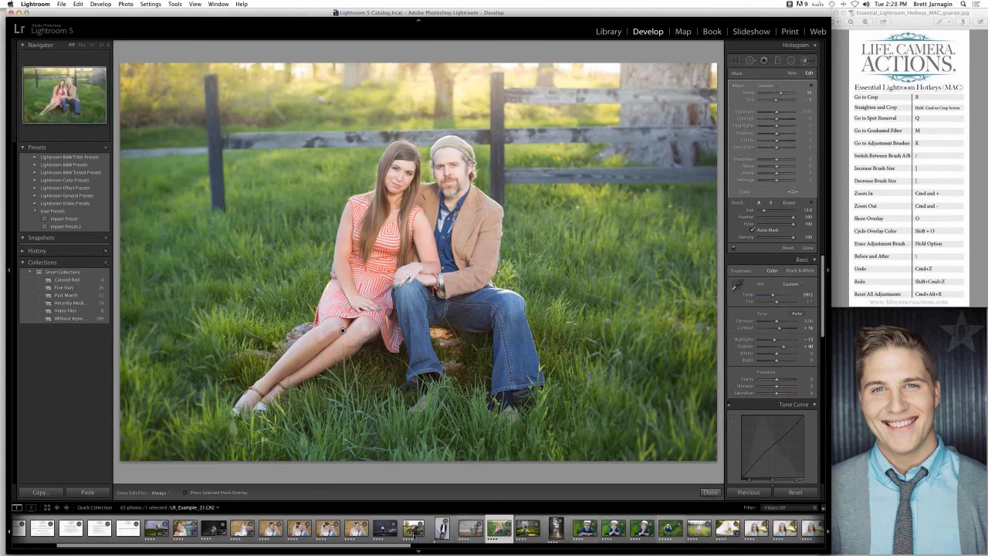
- Browse the example photos, viewing the red scarf and blue plaid shirt portraits, and open the dark black-and-white photo of the seated figure
click(384, 530)
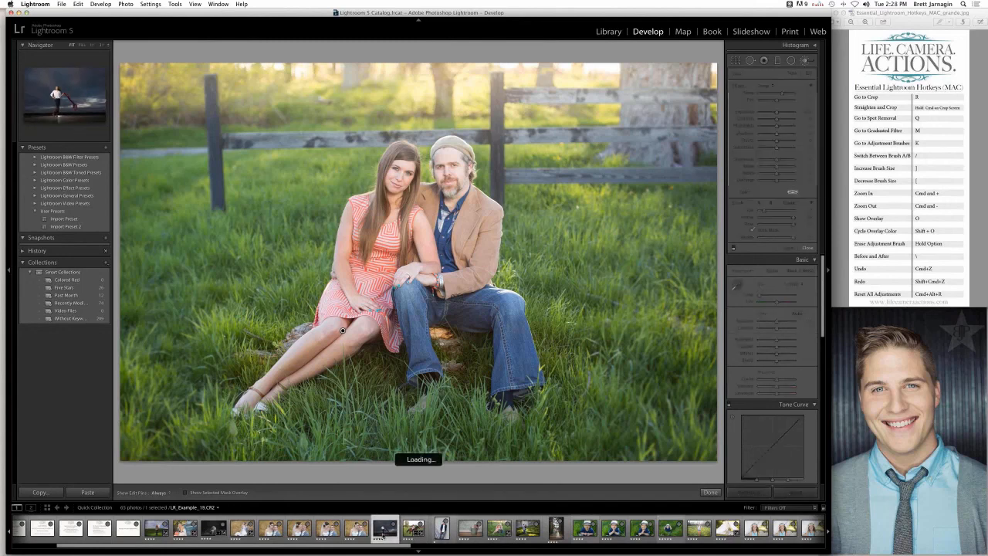
scroll(417, 529, down, 5)
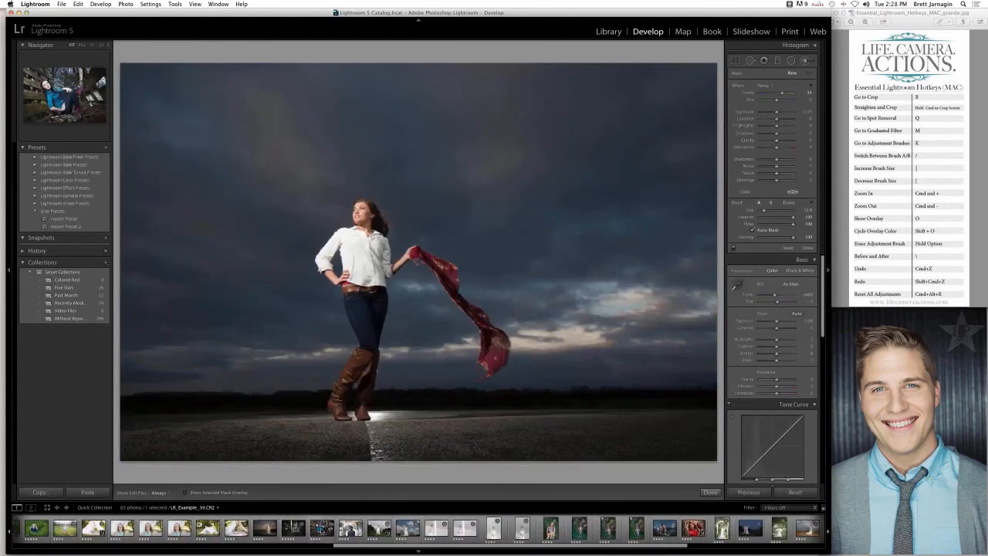
click(322, 529)
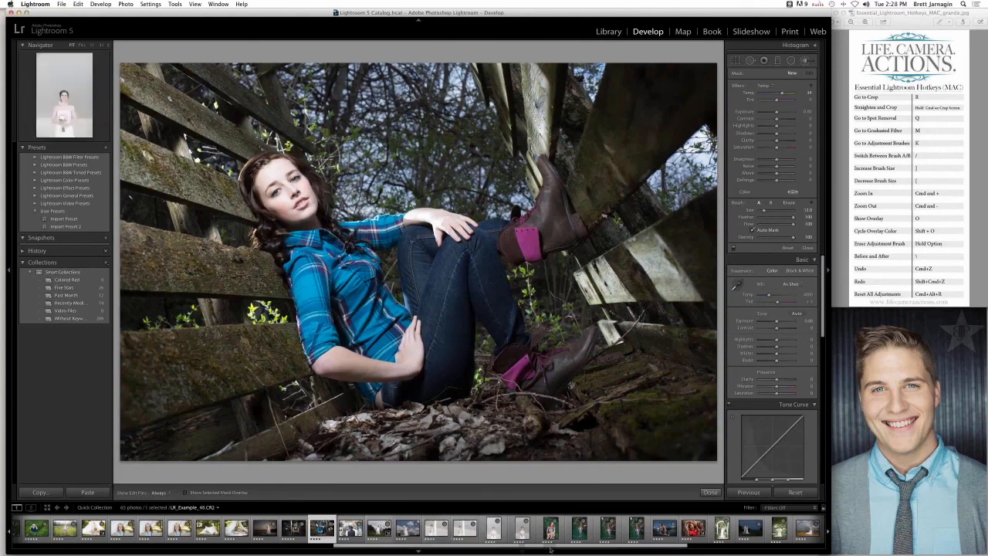
scroll(324, 527, down, 10)
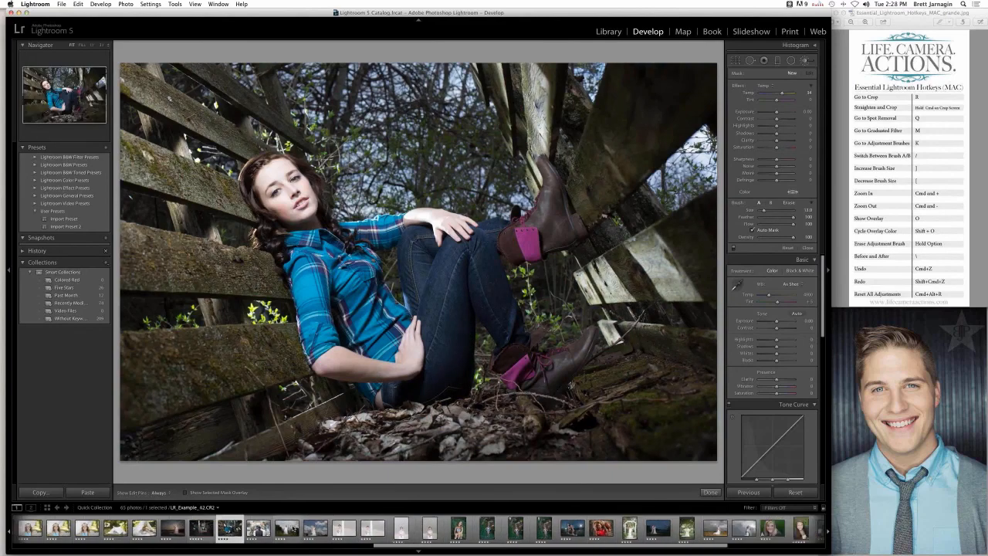
scroll(293, 527, up, 10)
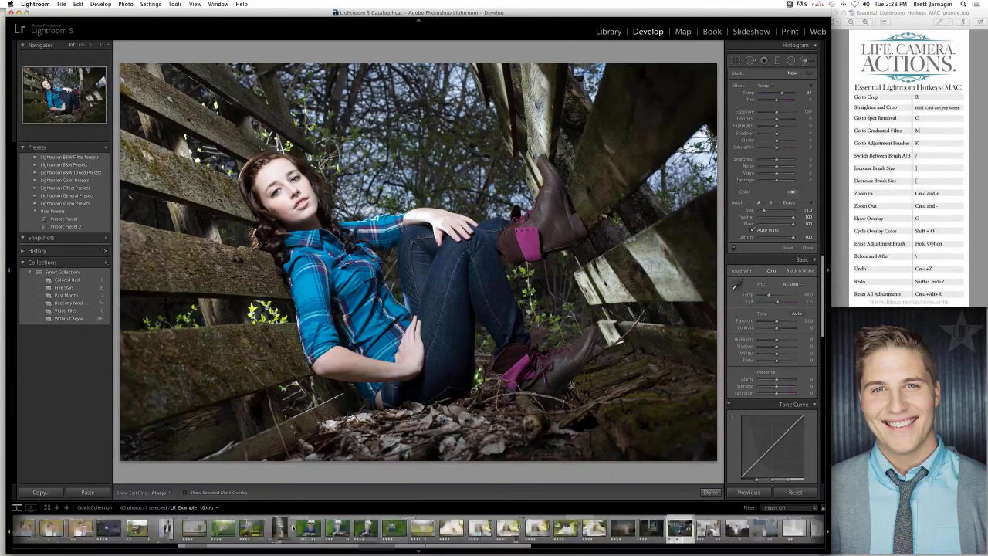
click(267, 527)
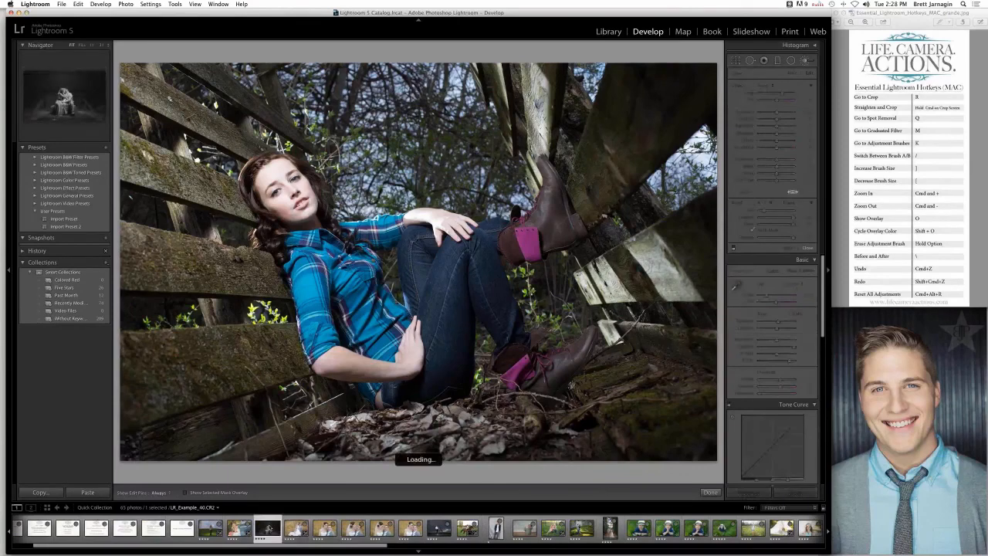